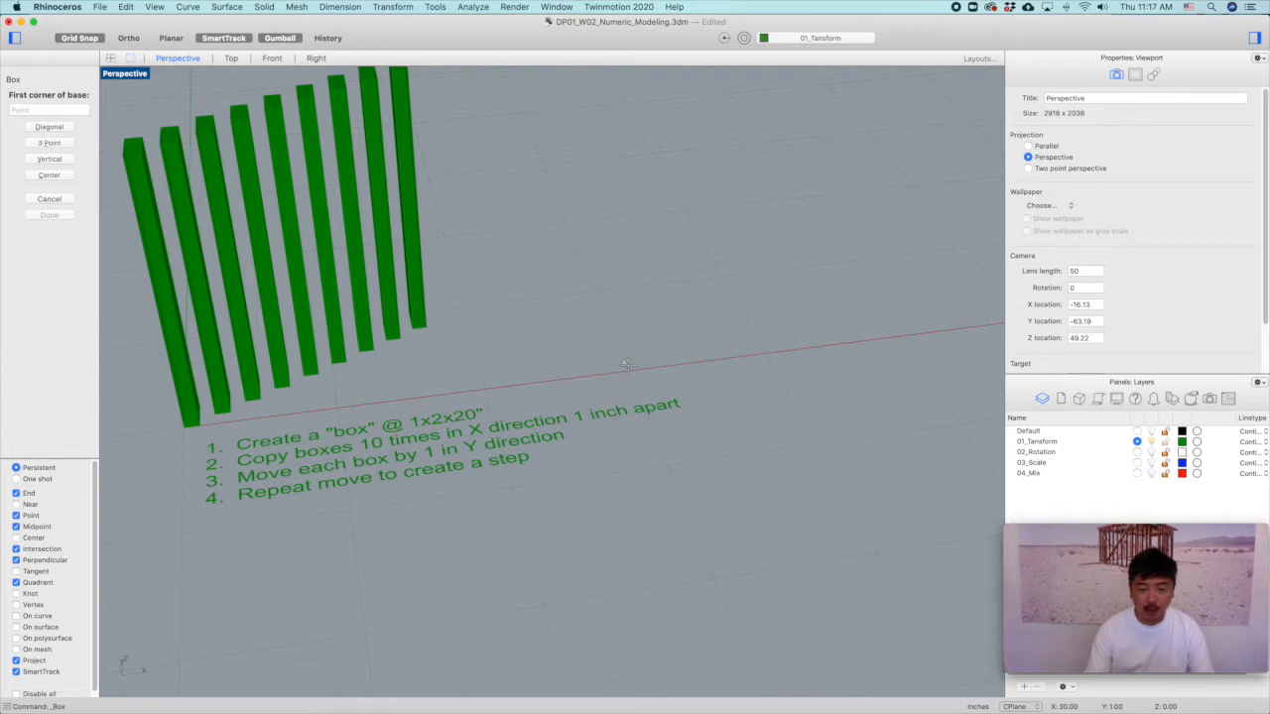
# Create a 1 x 2 x 20 inch box with its first corner on the X axis at X 30.
pyautogui.click(628, 370)
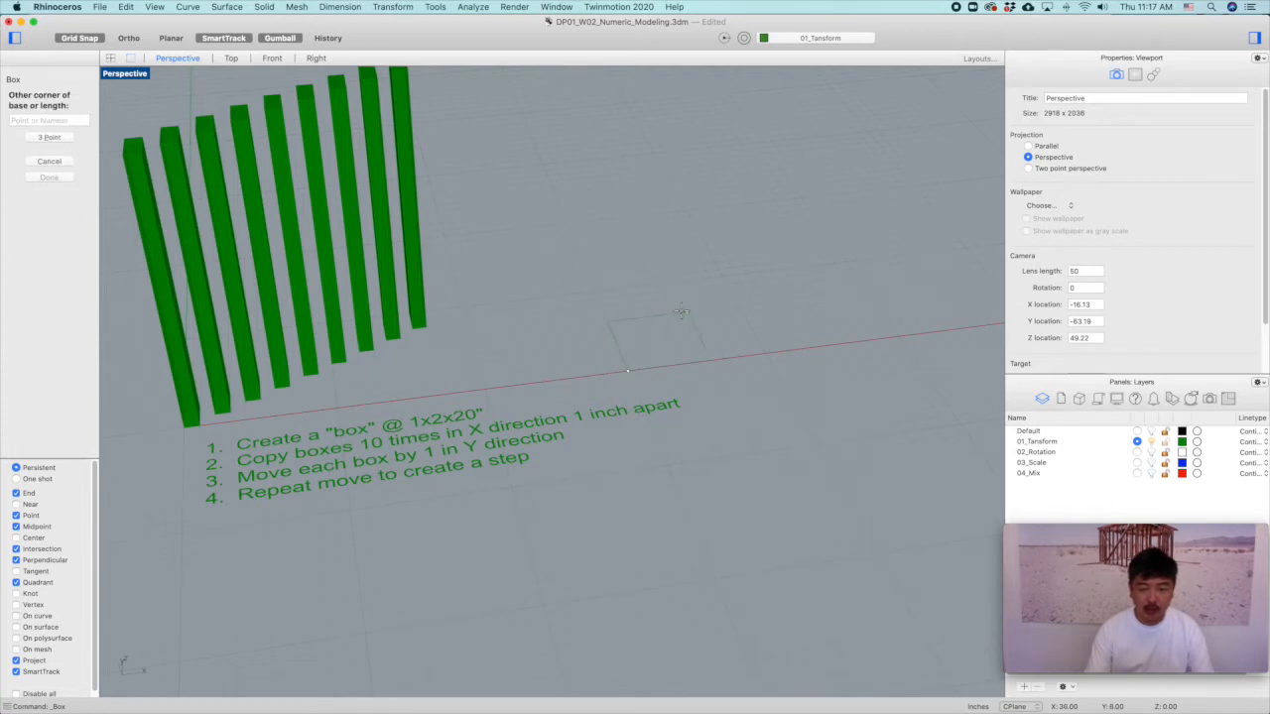
pyautogui.write('1')
pyautogui.press('Return')
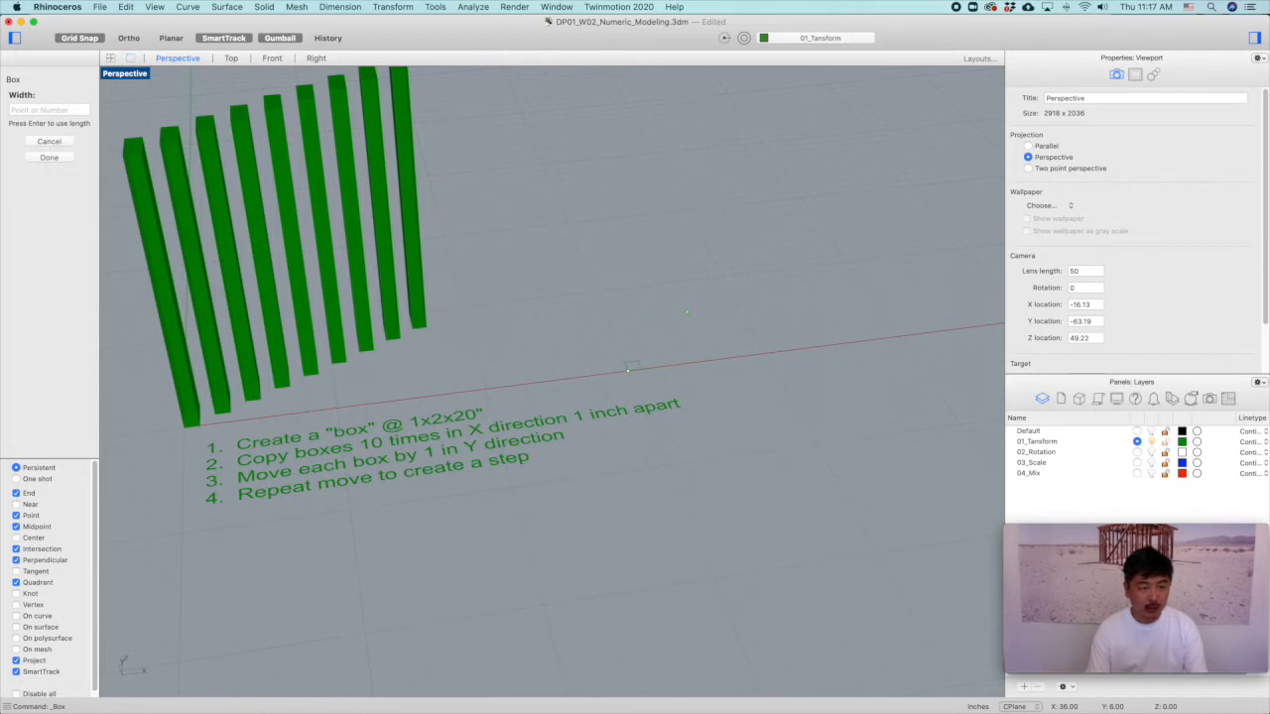
pyautogui.write('2')
pyautogui.press('Return')
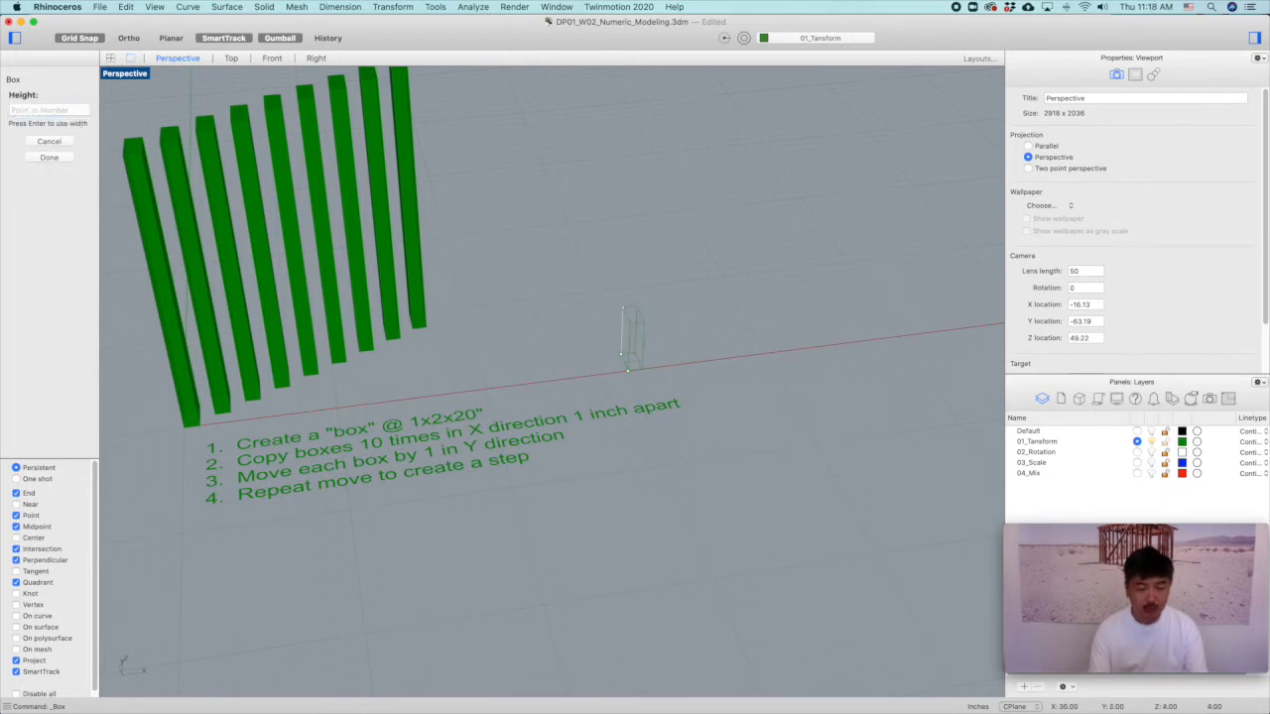
pyautogui.write('20')
pyautogui.press('Return')
pyautogui.moveTo(737, 268); pyautogui.dragTo(670, 362, button='right')
pyautogui.scroll(-5, 668, 360)
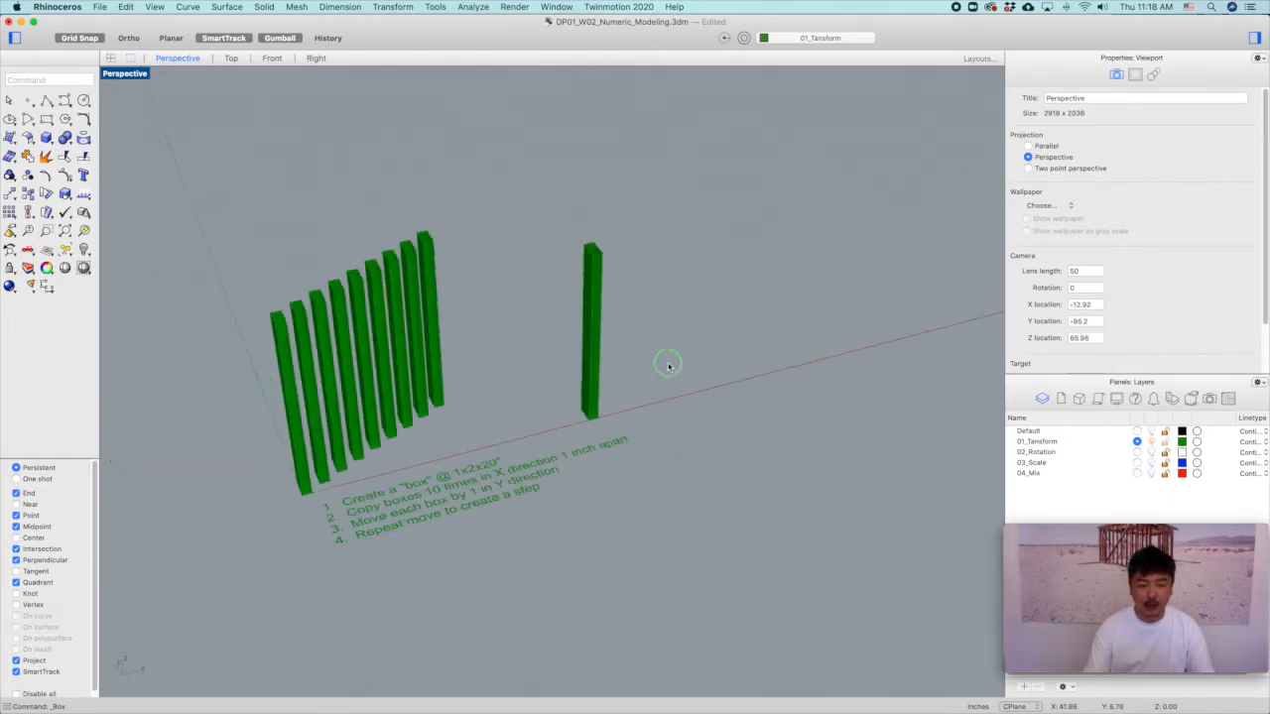
# Copy the new box four times along the X axis from its base corner, spacing the copies 2 inches corner to corner.
pyautogui.scroll(2, 595, 442)
pyautogui.moveTo(605, 440); pyautogui.dragTo(531, 416, button='right')
pyautogui.click(532, 420)
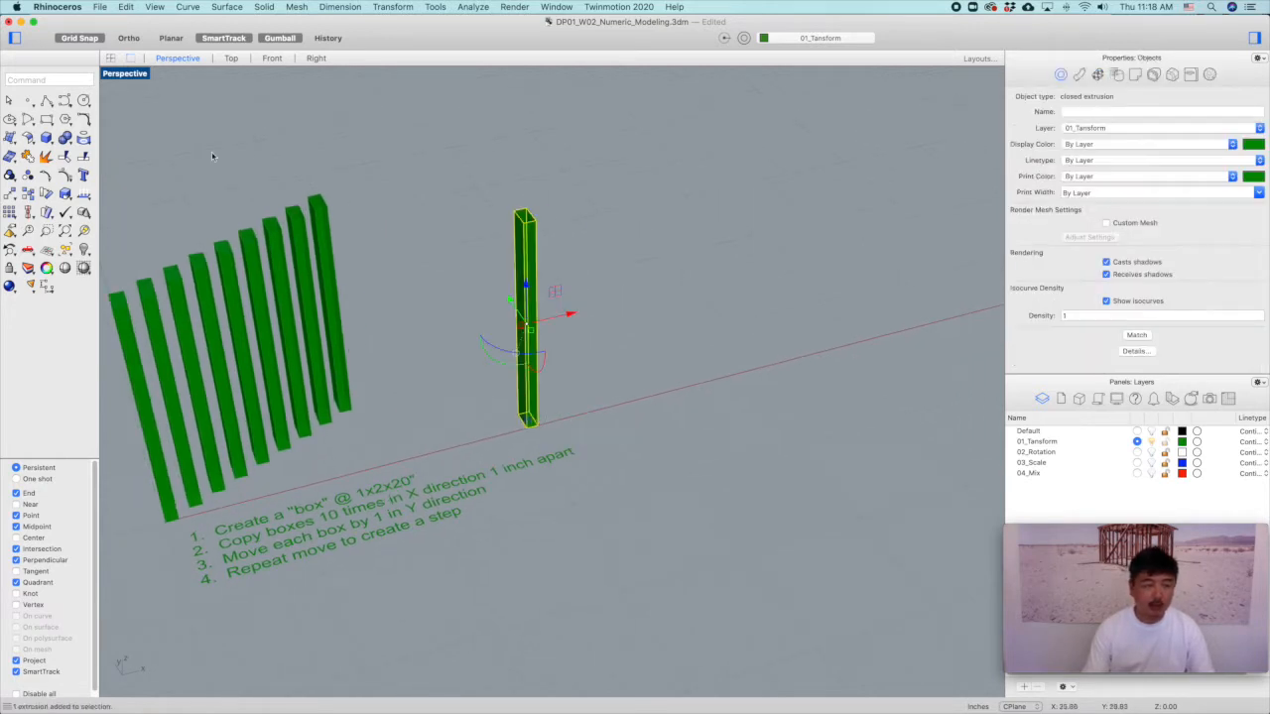
pyautogui.scroll(5, 551, 398)
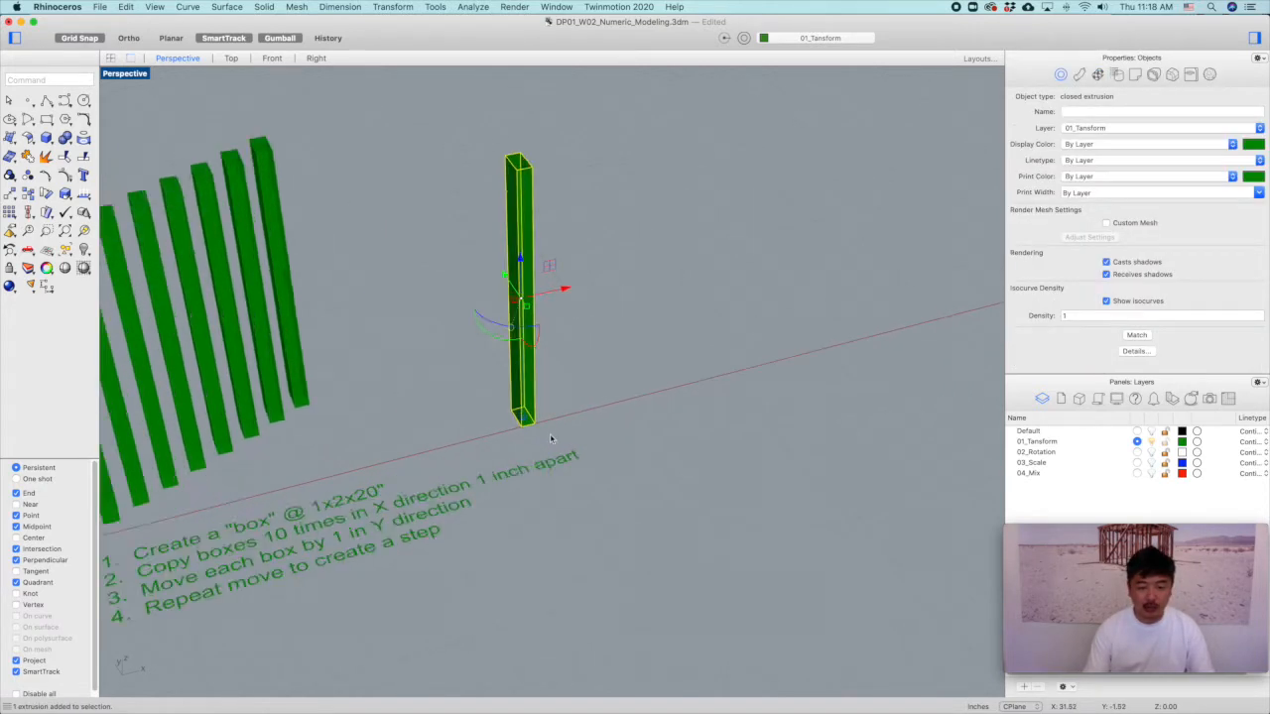
pyautogui.write('copy')
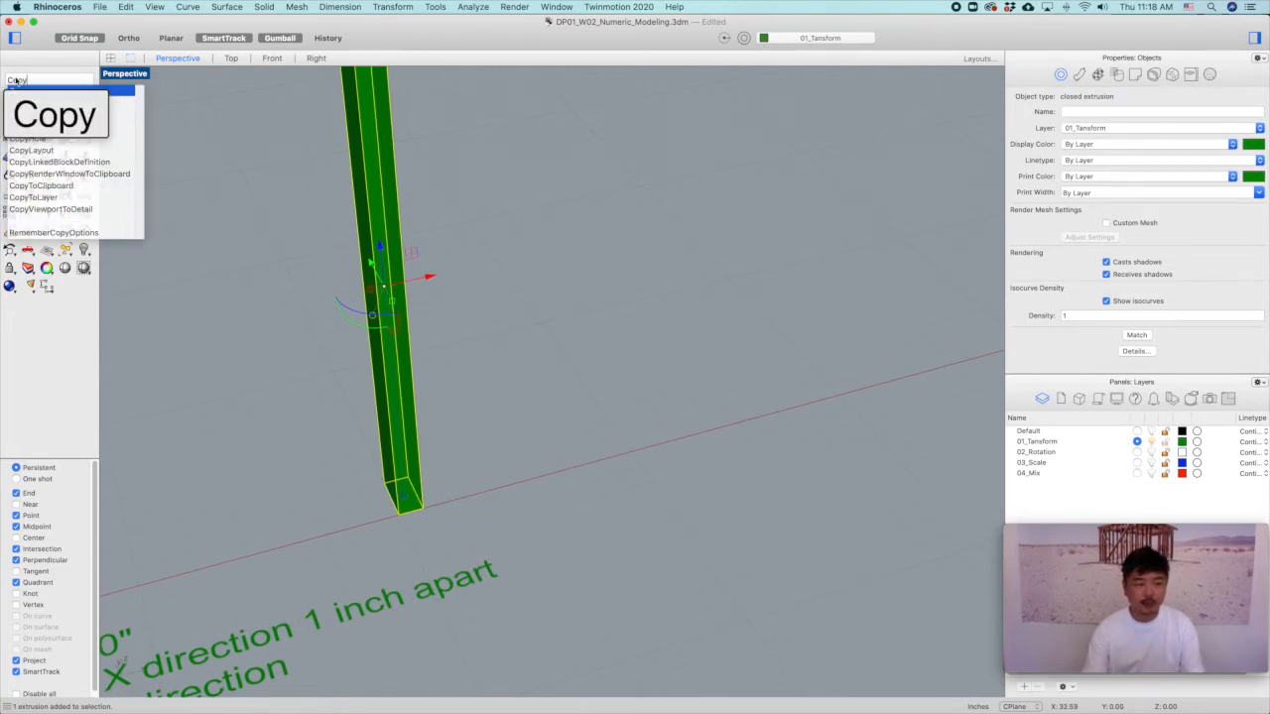
pyautogui.press('Return')
pyautogui.scroll(2, 410, 511)
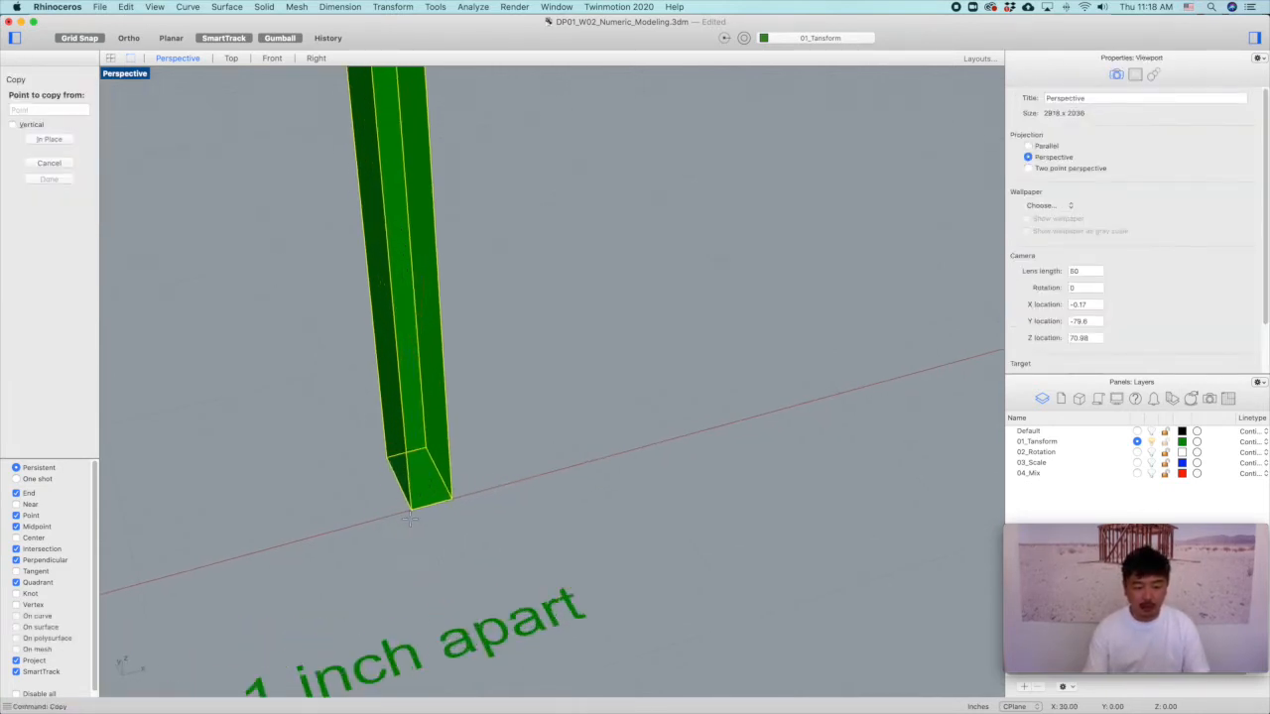
pyautogui.click(410, 510)
pyautogui.click(495, 480)
pyautogui.click(573, 462)
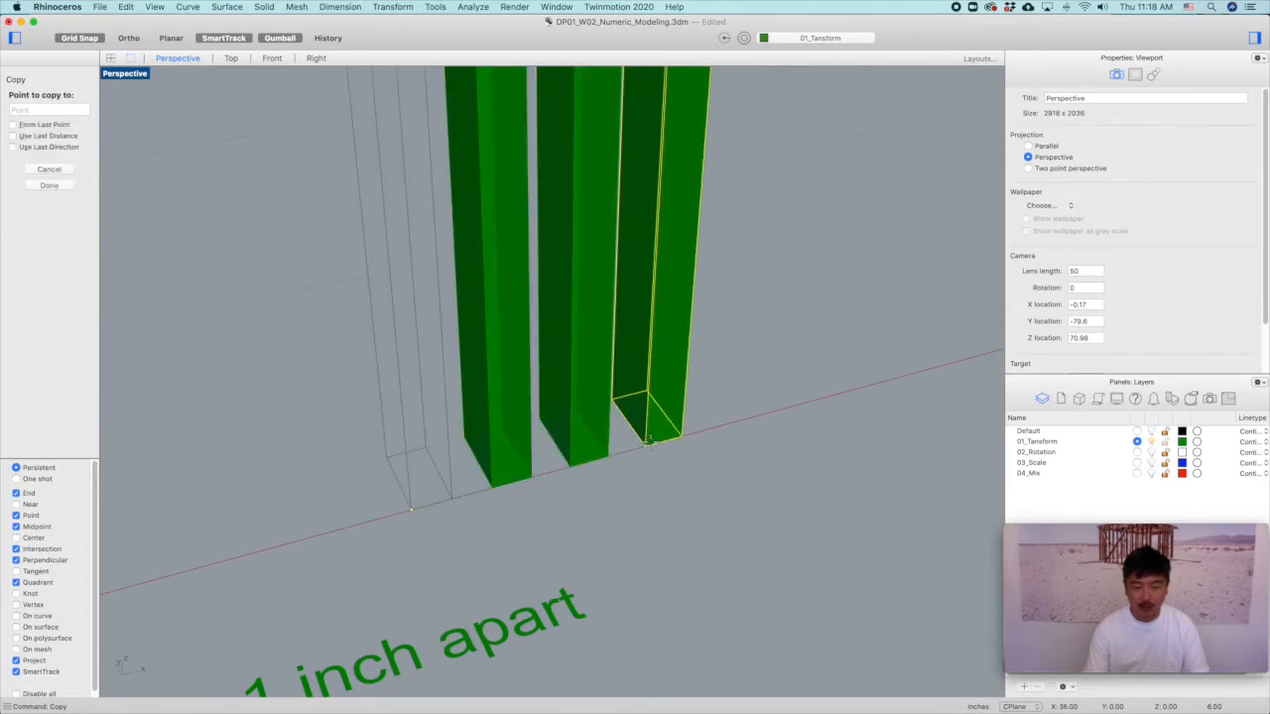
pyautogui.click(647, 444)
pyautogui.click(723, 425)
pyautogui.scroll(-5, 780, 416)
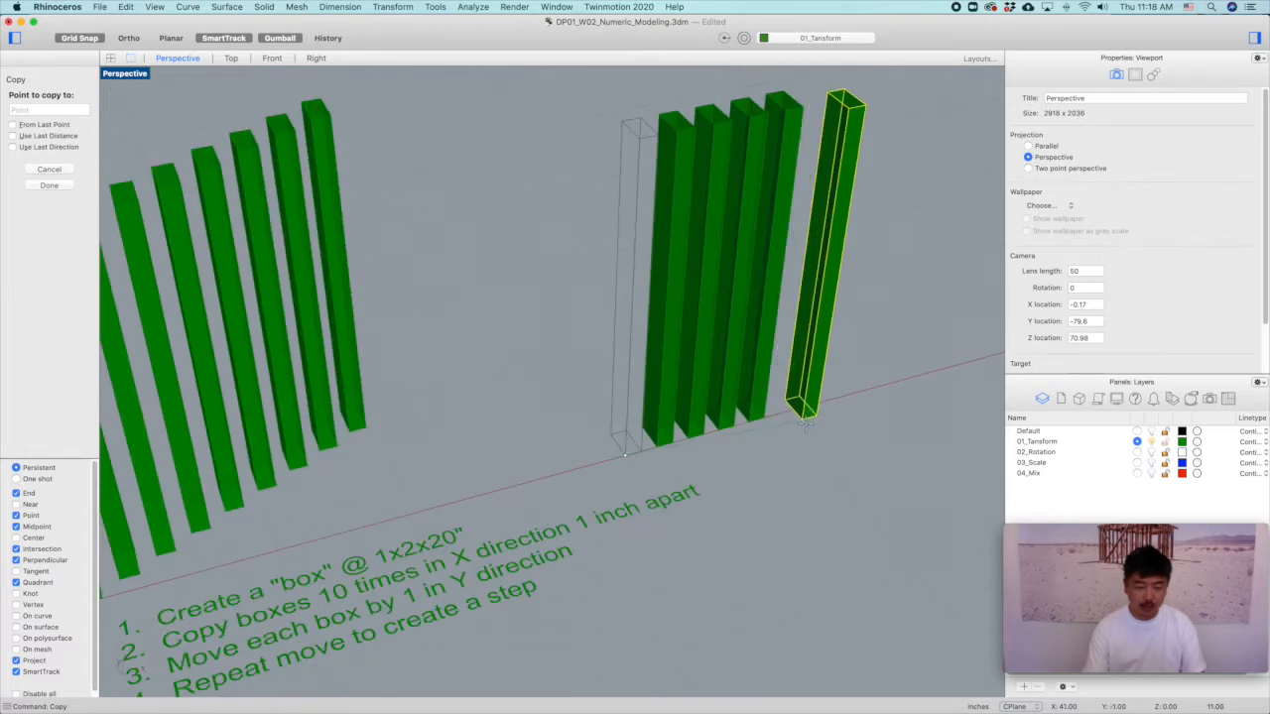
# Place six more copies along the X axis at the same 2-inch spacing and finish copying.
pyautogui.keyDown('shift'); pyautogui.moveTo(805, 422); pyautogui.dragTo(581, 440, button='right'); pyautogui.keyUp('shift')
pyautogui.scroll(5, 586, 419)
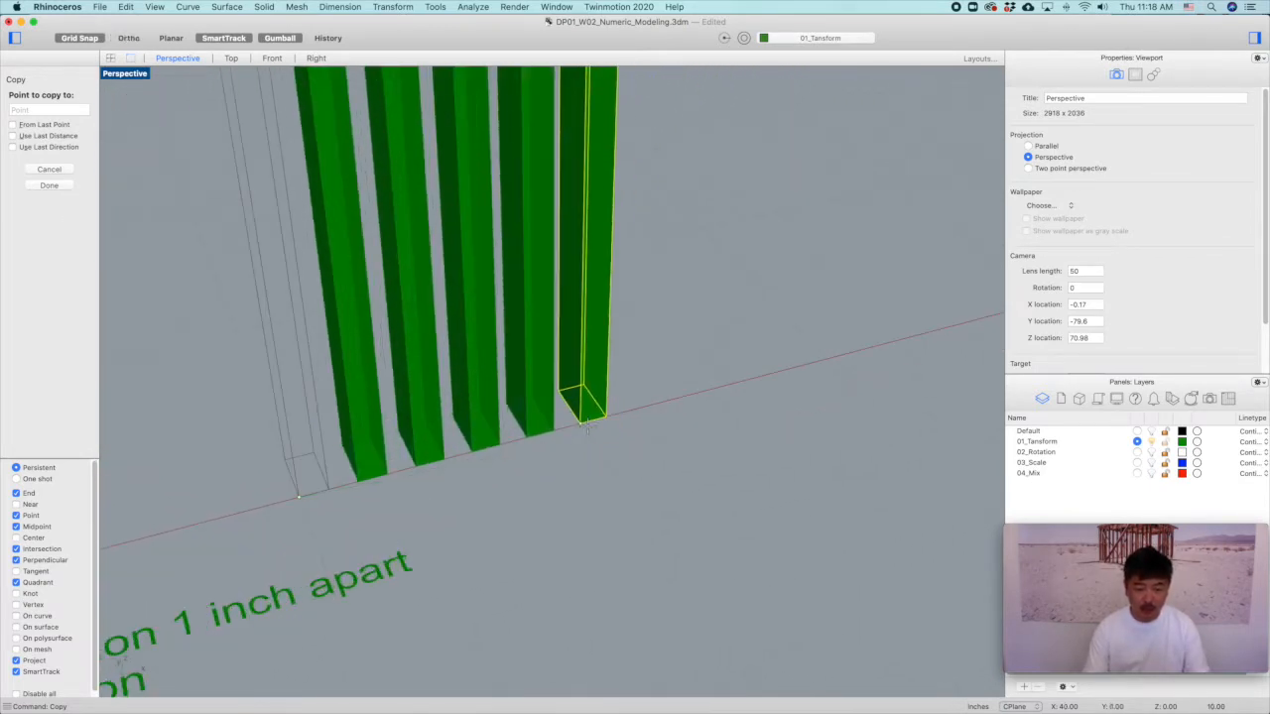
pyautogui.click(588, 422)
pyautogui.click(637, 407)
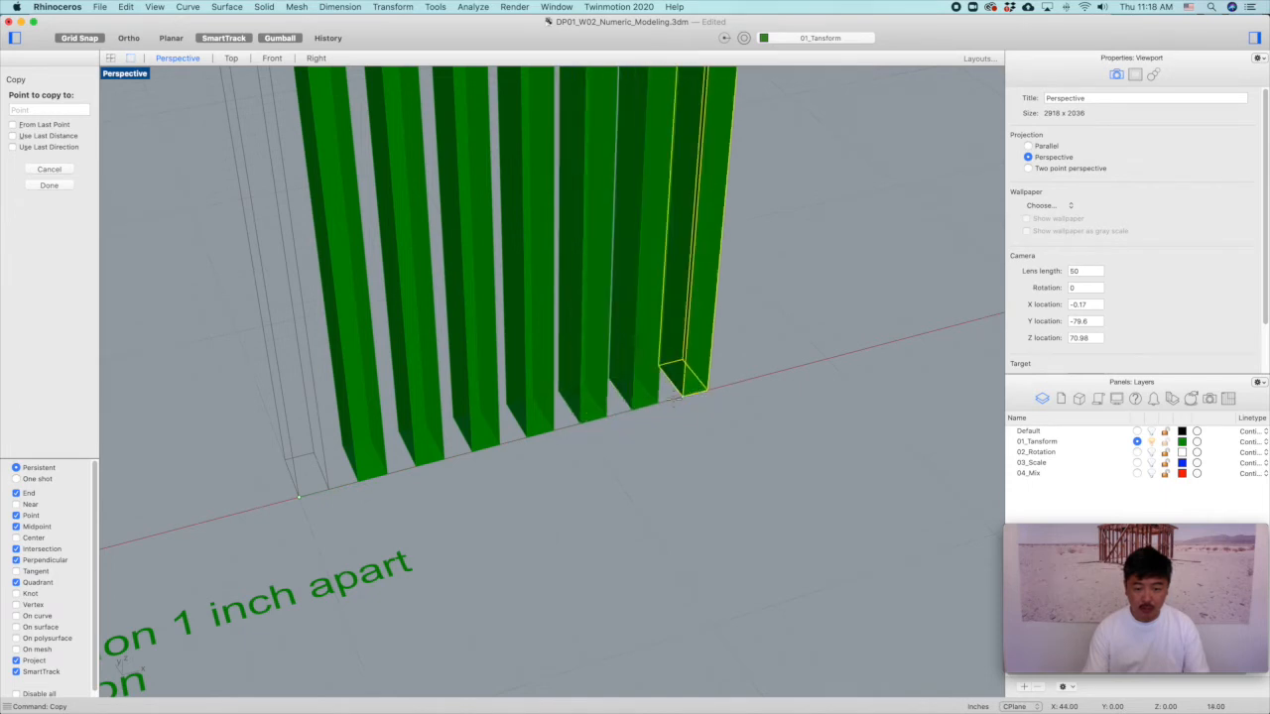
pyautogui.click(688, 393)
pyautogui.click(736, 378)
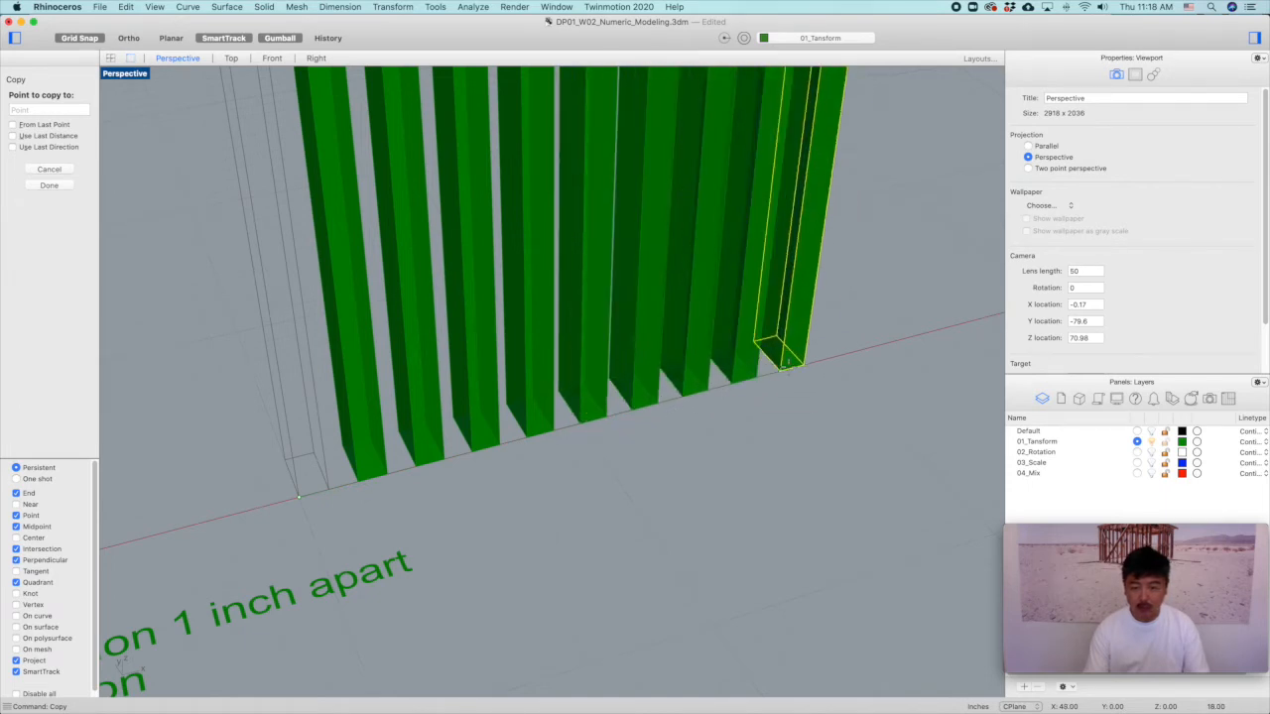
pyautogui.click(787, 364)
pyautogui.click(835, 358)
pyautogui.press('Return')
# Select the ten copies without the first box and move them 1 inch in the Y direction.
pyautogui.scroll(-5, 815, 466)
pyautogui.moveTo(811, 473); pyautogui.dragTo(533, 467, button='right')
pyautogui.moveTo(614, 442); pyautogui.dragTo(610, 452, button='right')
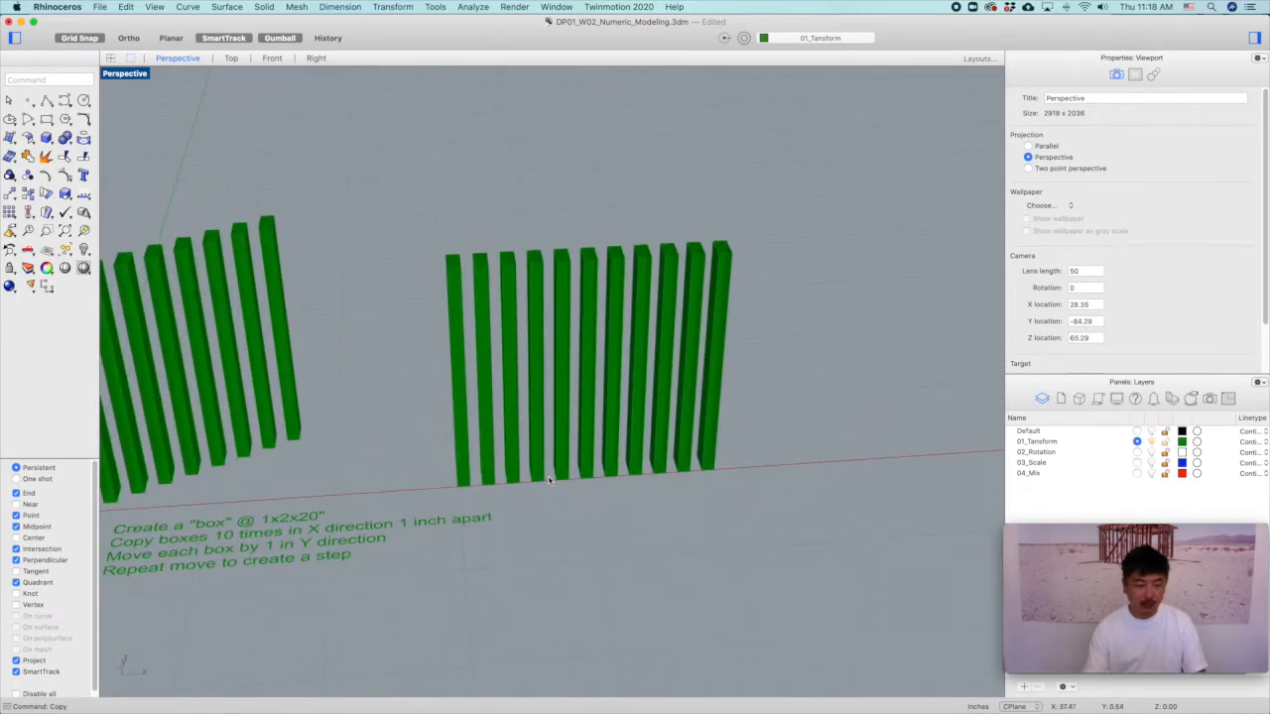
pyautogui.scroll(-2, 551, 467)
pyautogui.moveTo(489, 486); pyautogui.dragTo(492, 492, button='right')
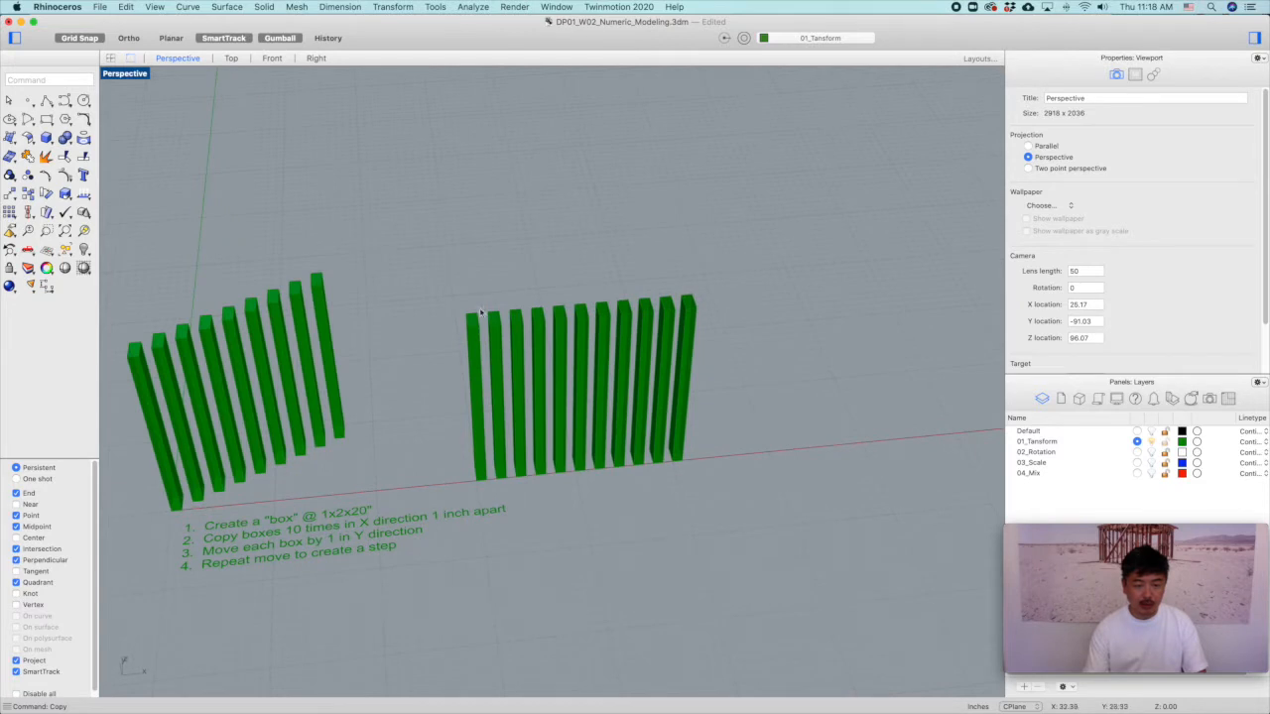
pyautogui.moveTo(689, 364); pyautogui.dragTo(635, 385, button='right')
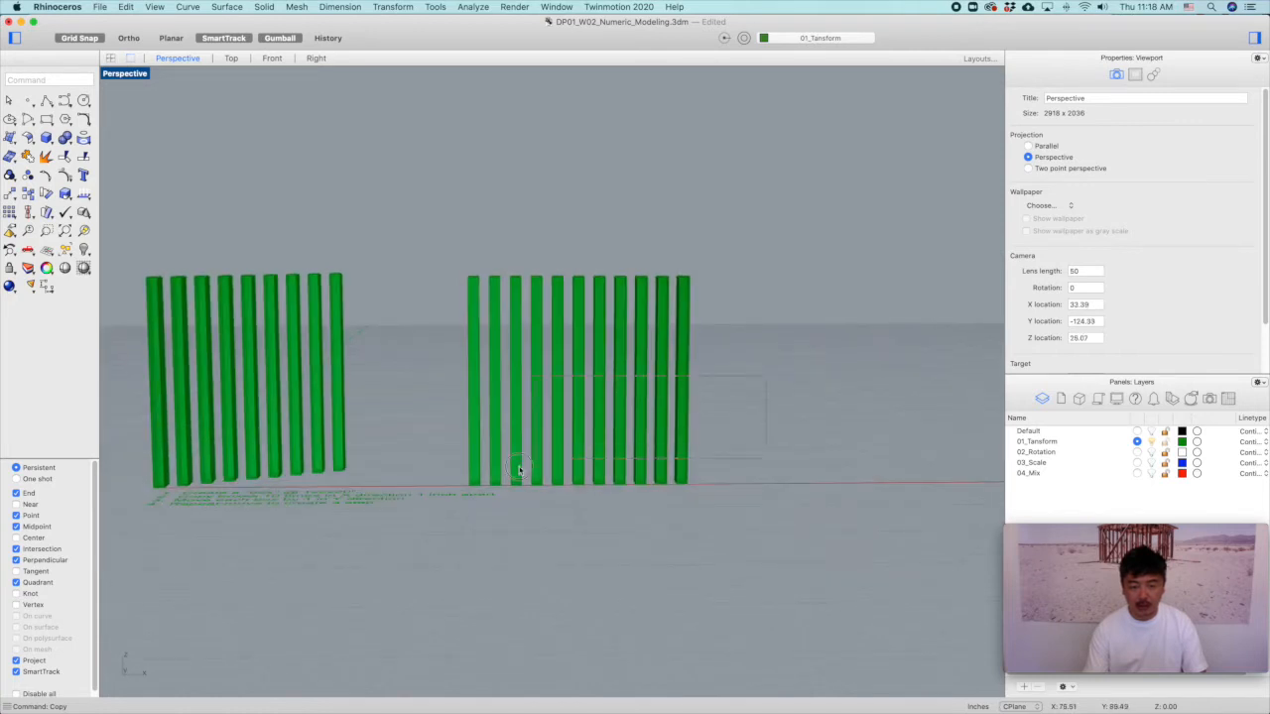
pyautogui.moveTo(493, 486); pyautogui.dragTo(493, 486)
pyautogui.moveTo(589, 334); pyautogui.dragTo(584, 505, button='right')
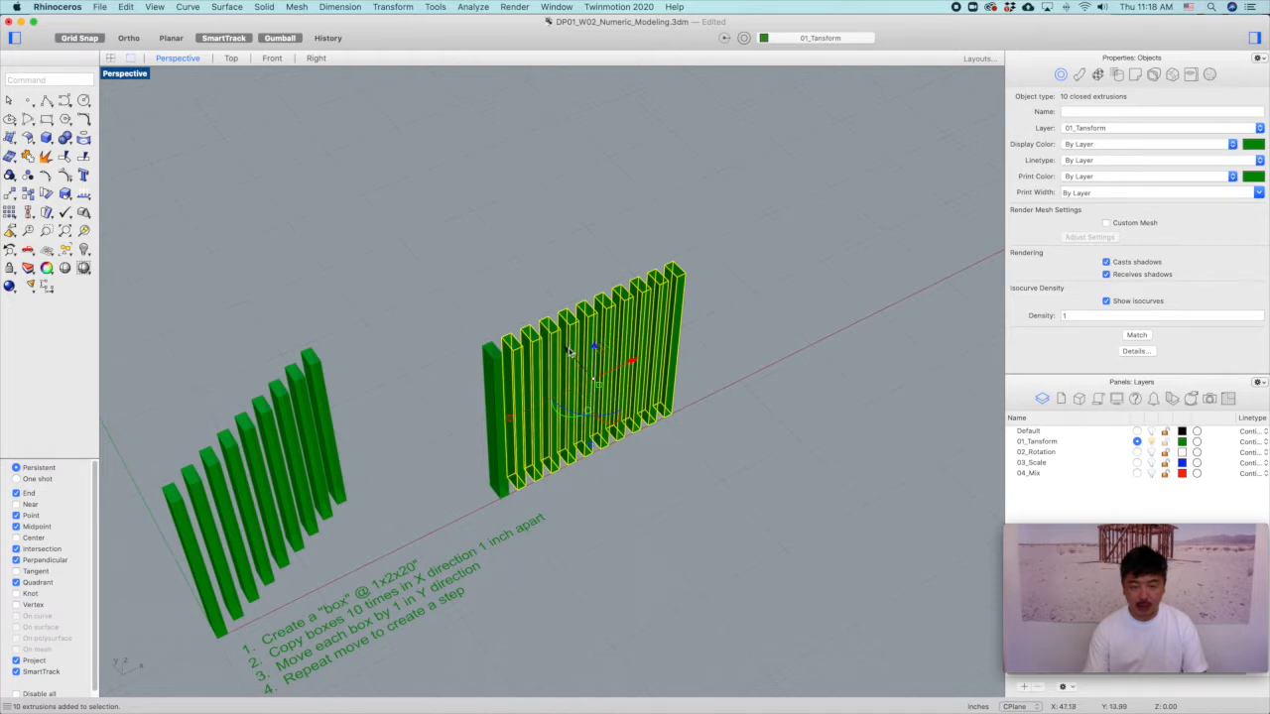
pyautogui.click(569, 350)
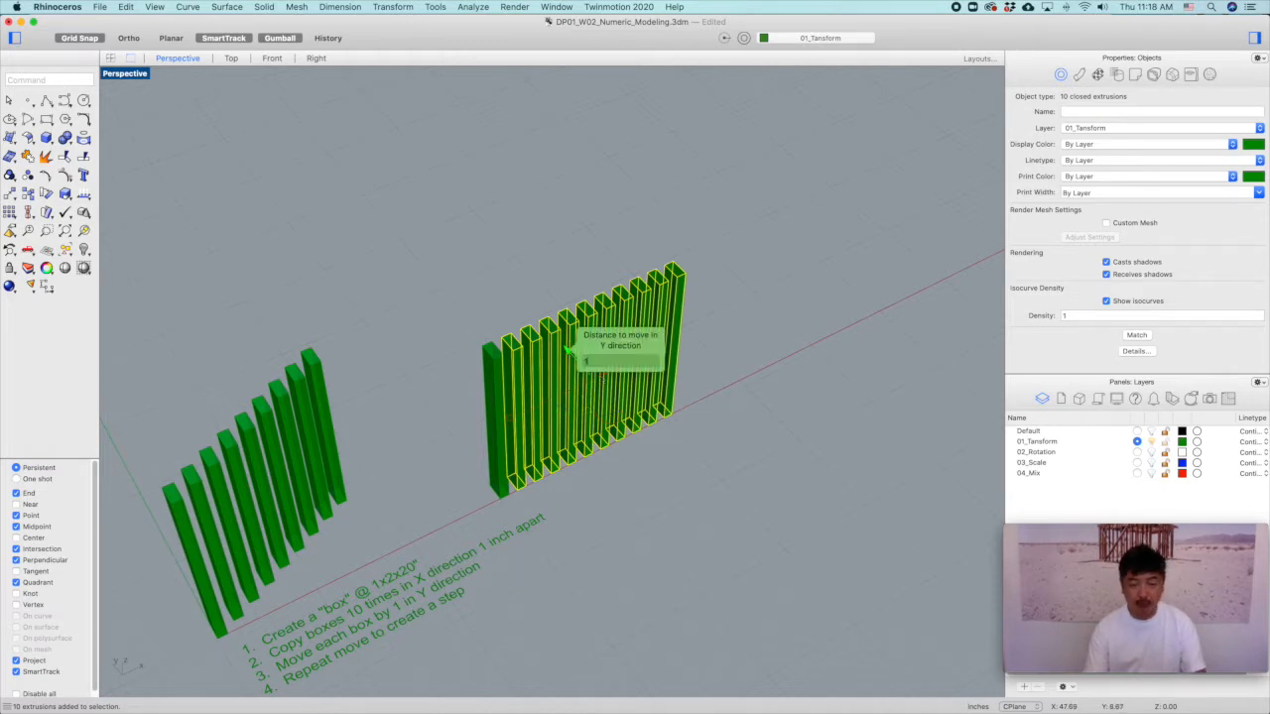
pyautogui.press('Return')
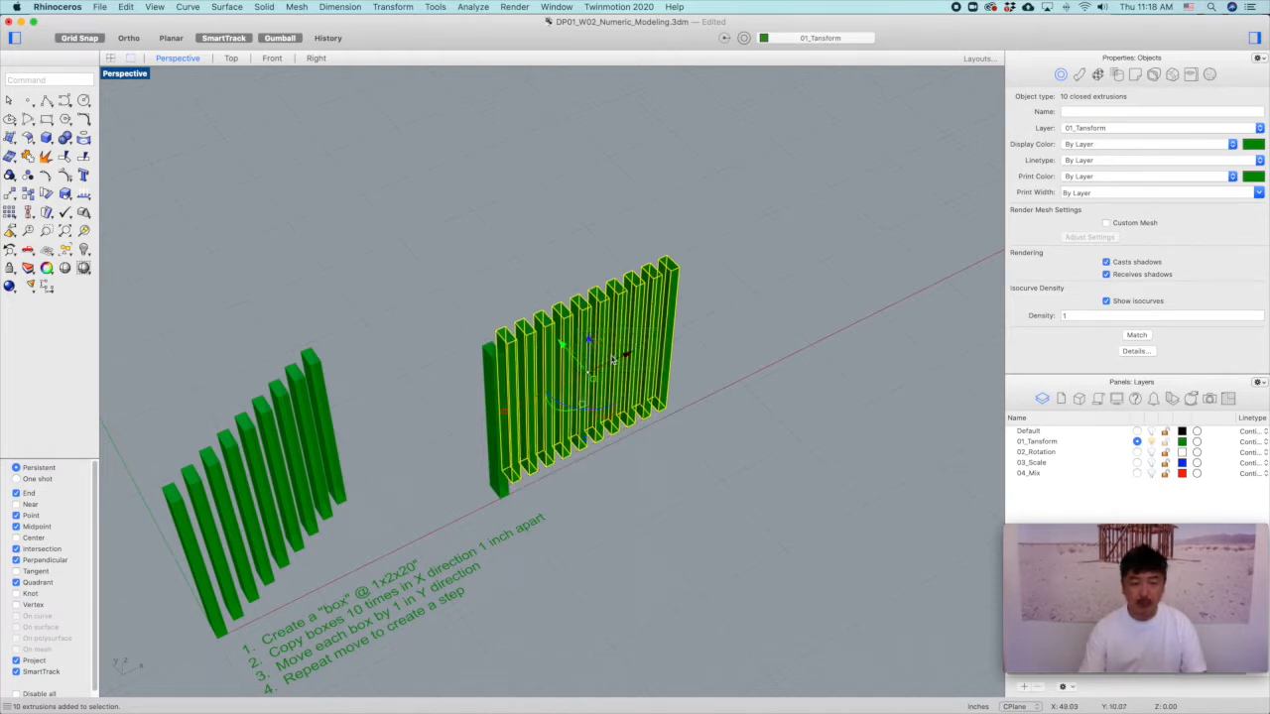
# Move the last nine boxes of the row 1 inch in Y, and the last eight another 1 inch.
pyautogui.keyDown('super'); pyautogui.click(503, 333); pyautogui.keyUp('super')
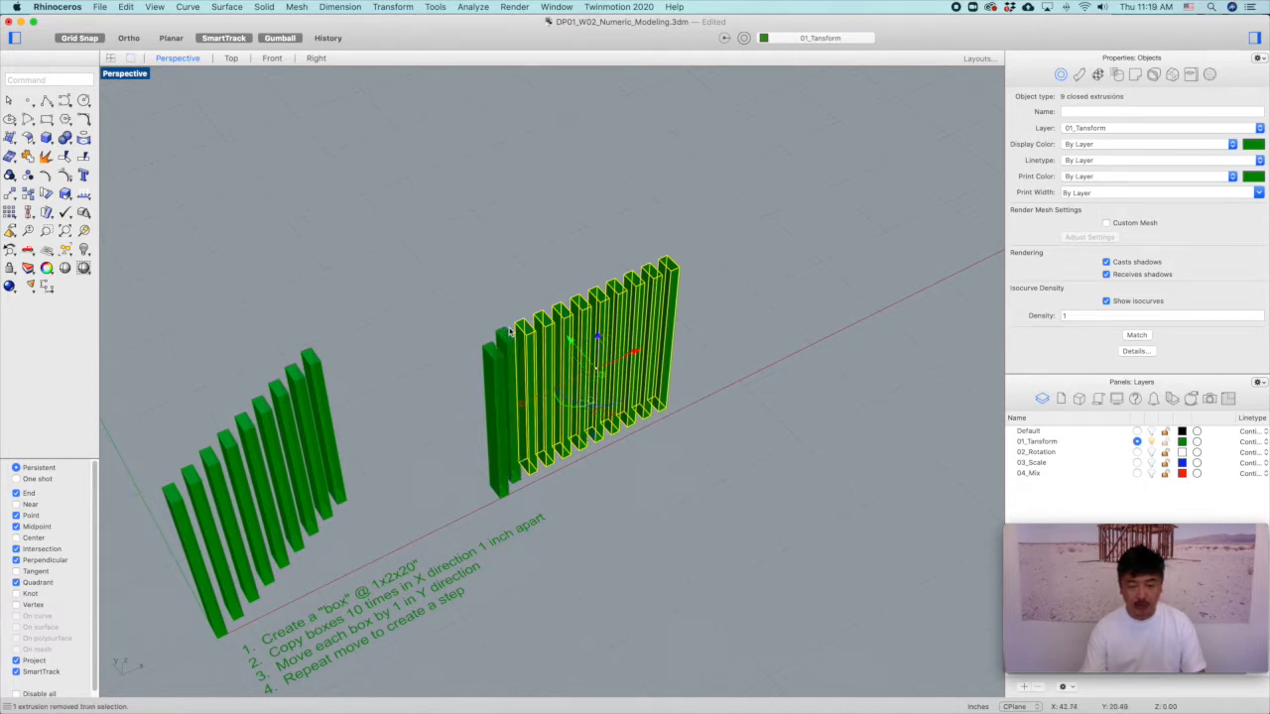
pyautogui.click(573, 344)
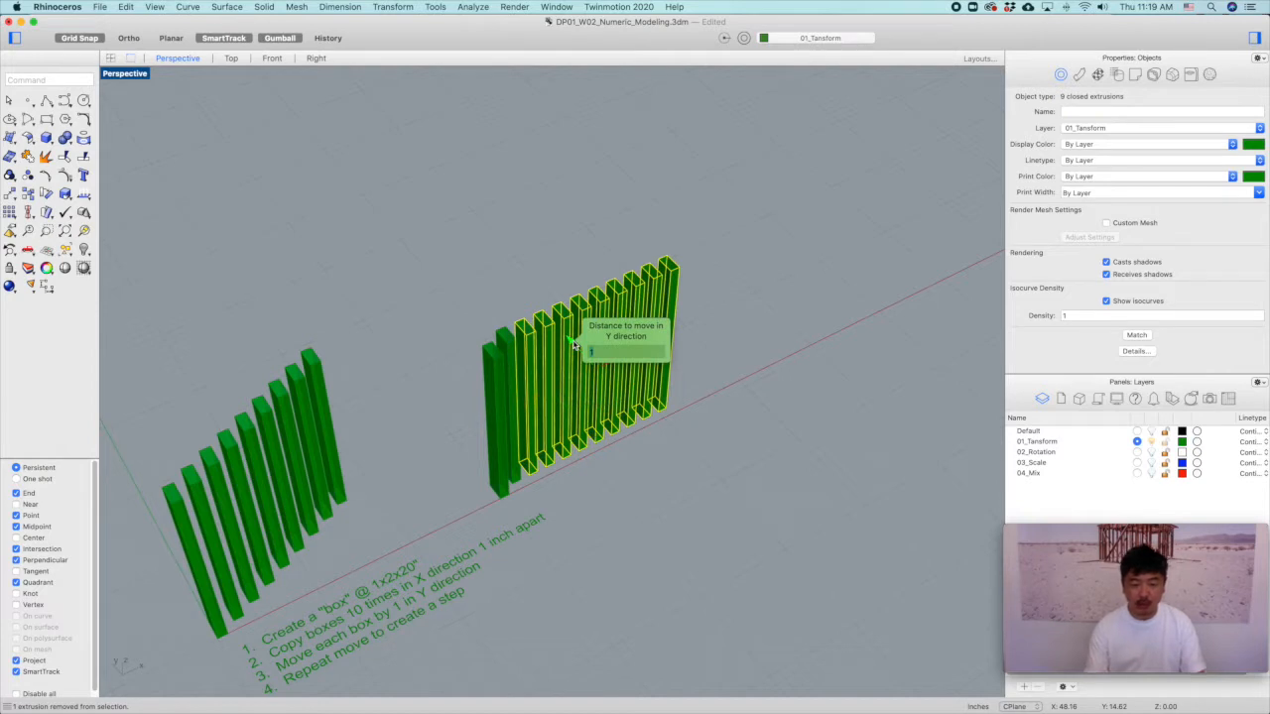
pyautogui.press('Return')
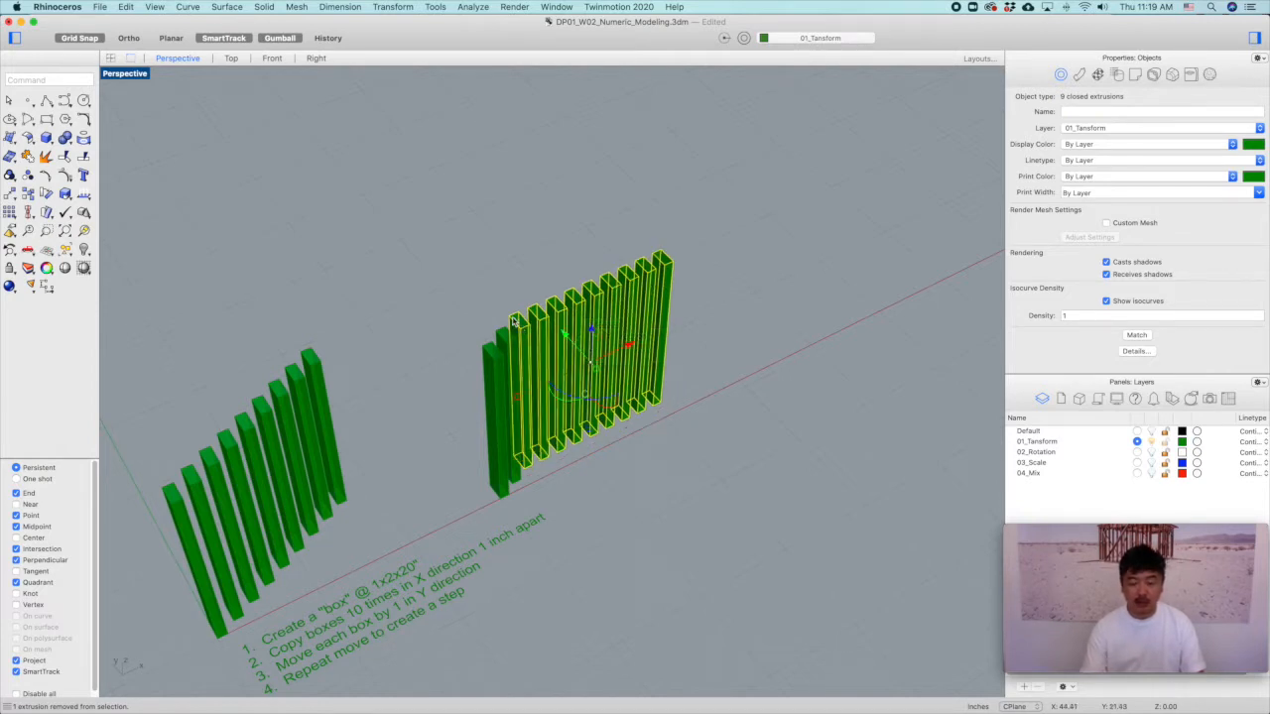
pyautogui.keyDown('super'); pyautogui.click(513, 320); pyautogui.keyUp('super')
pyautogui.click(580, 334)
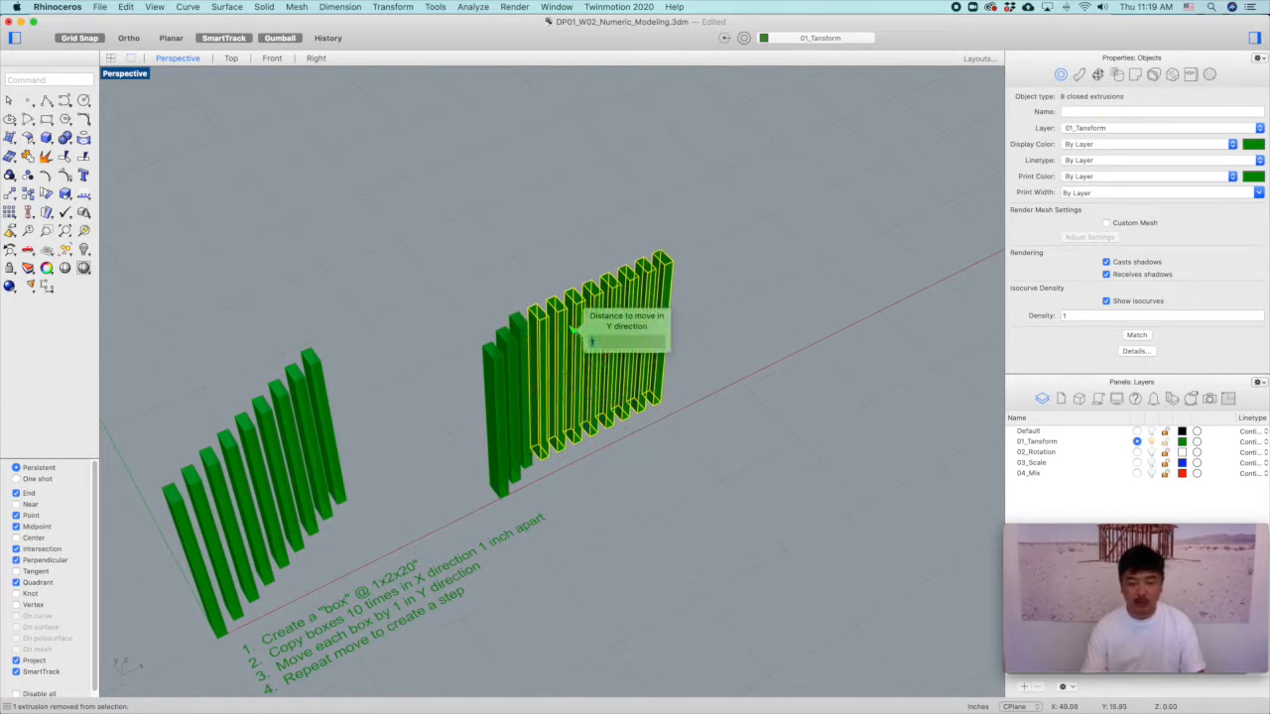
pyautogui.press('Return')
# Move the last seven boxes of the row a further 1 inch in Y, and the last six another 1 inch.
pyautogui.keyDown('super'); pyautogui.click(527, 304); pyautogui.keyUp('super')
pyautogui.click(580, 323)
pyautogui.press('Return')
pyautogui.keyDown('super'); pyautogui.click(548, 297); pyautogui.keyUp('super')
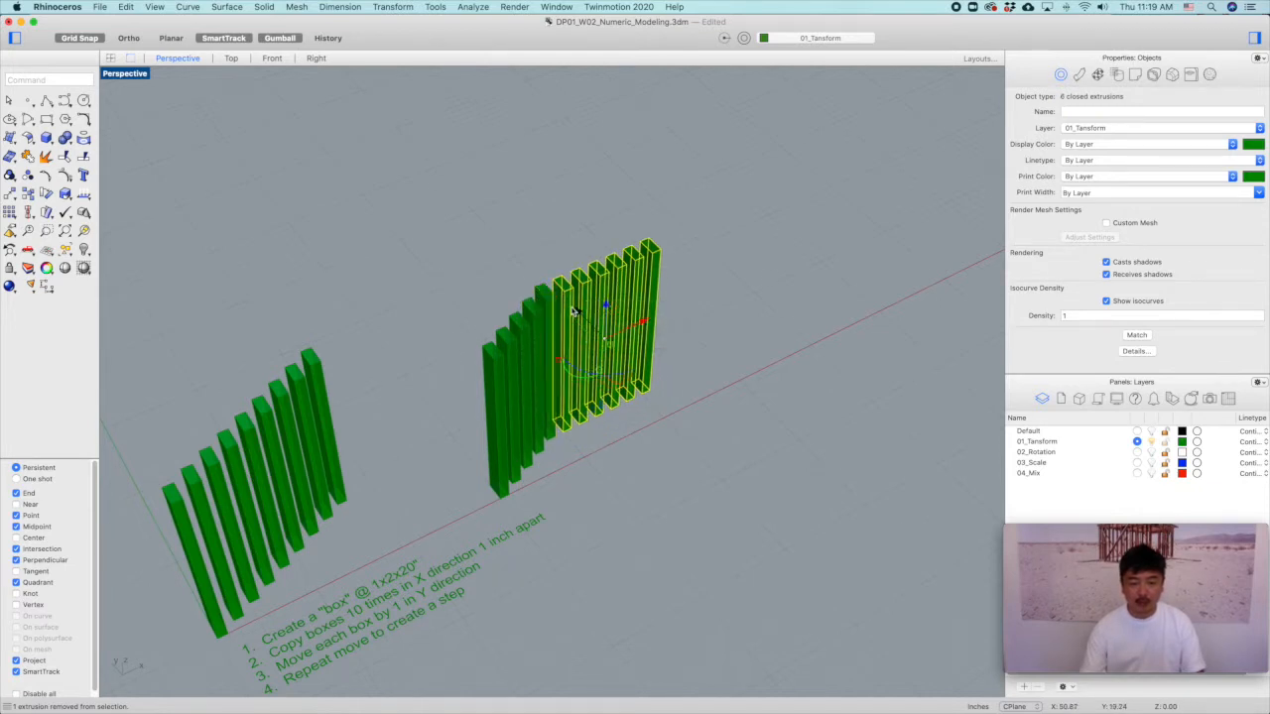
pyautogui.click(576, 314)
pyautogui.press('Return')
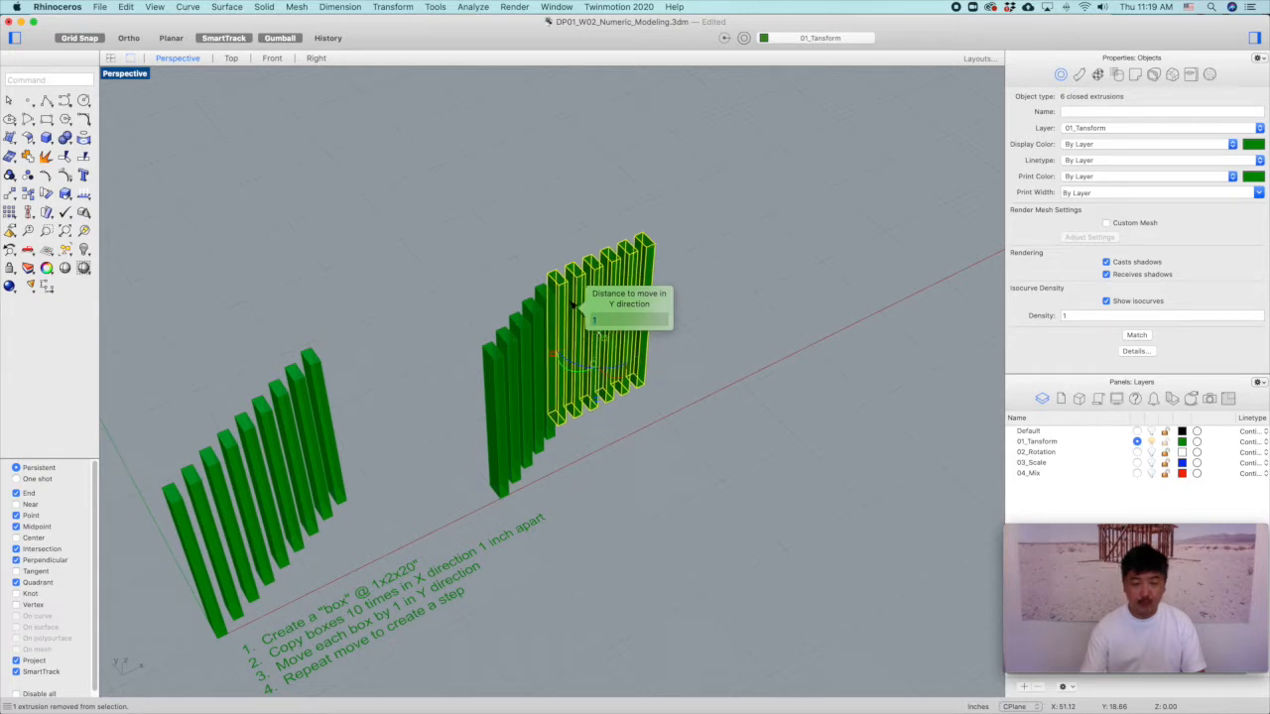
# Move the last five boxes of the row a further 1 inch in Y, and the last four another 1 inch.
pyautogui.keyDown('super'); pyautogui.click(555, 278); pyautogui.keyUp('super')
pyautogui.click(573, 299)
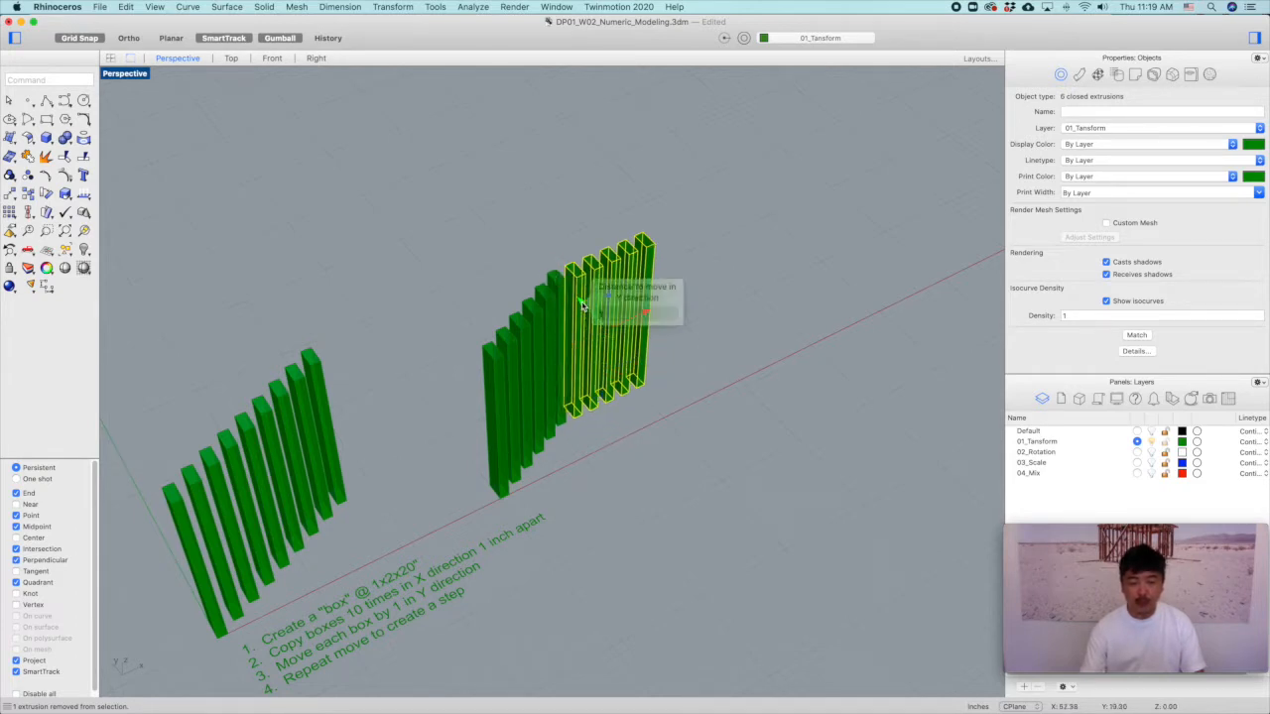
pyautogui.press('Return')
pyautogui.keyDown('super'); pyautogui.click(570, 279); pyautogui.keyUp('super')
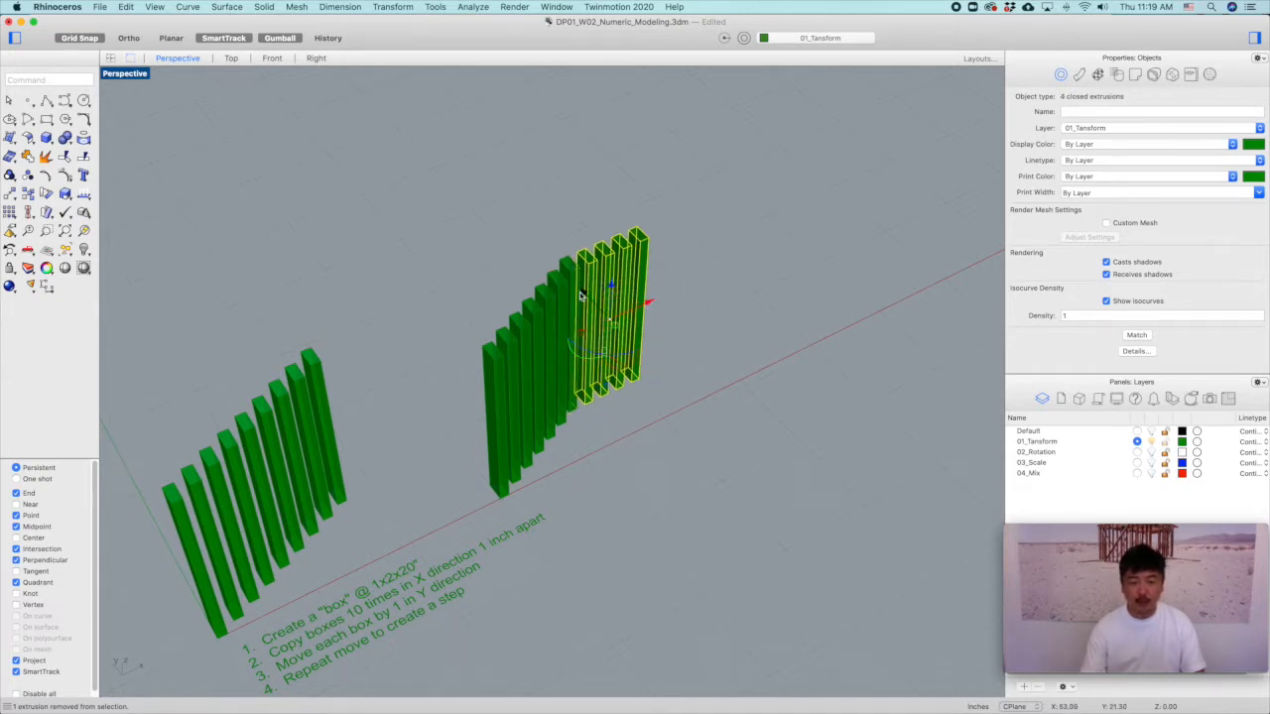
pyautogui.click(588, 295)
pyautogui.press('Return')
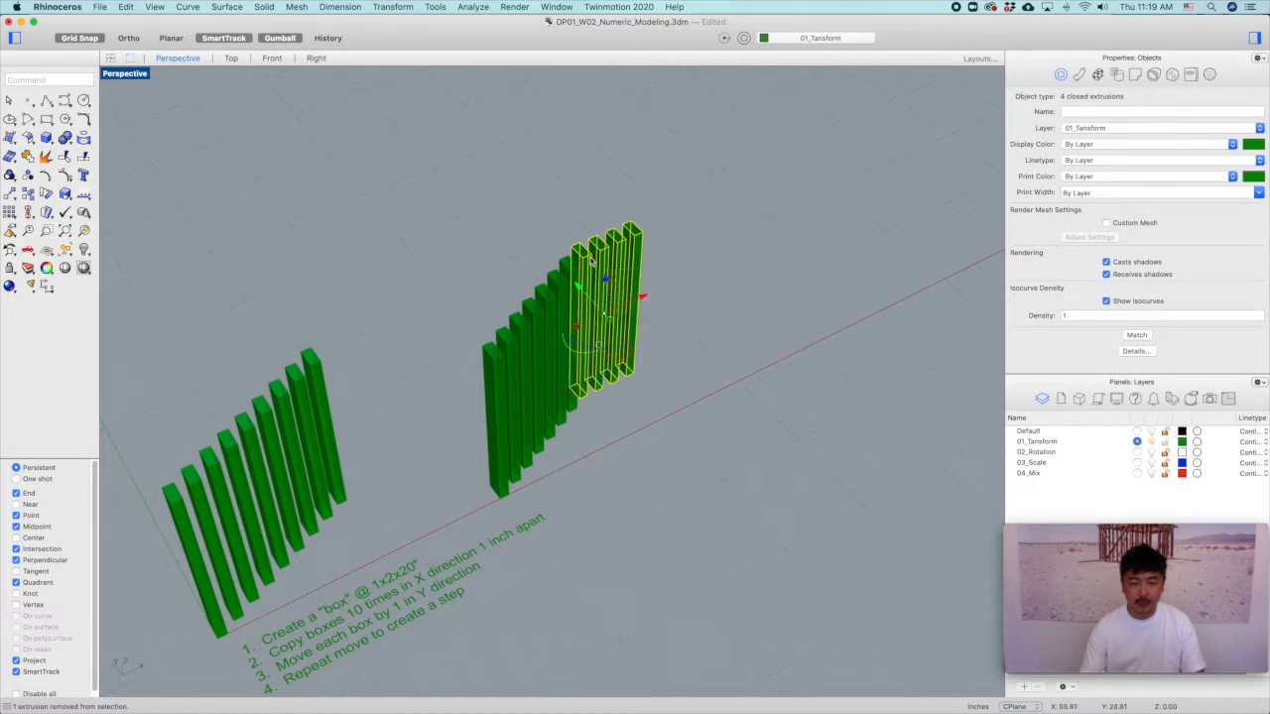
# Move the last three boxes of the row a further 1 inch in Y, and the last two another 1 inch.
pyautogui.keyDown('super'); pyautogui.click(585, 284); pyautogui.keyUp('super')
pyautogui.click(588, 286)
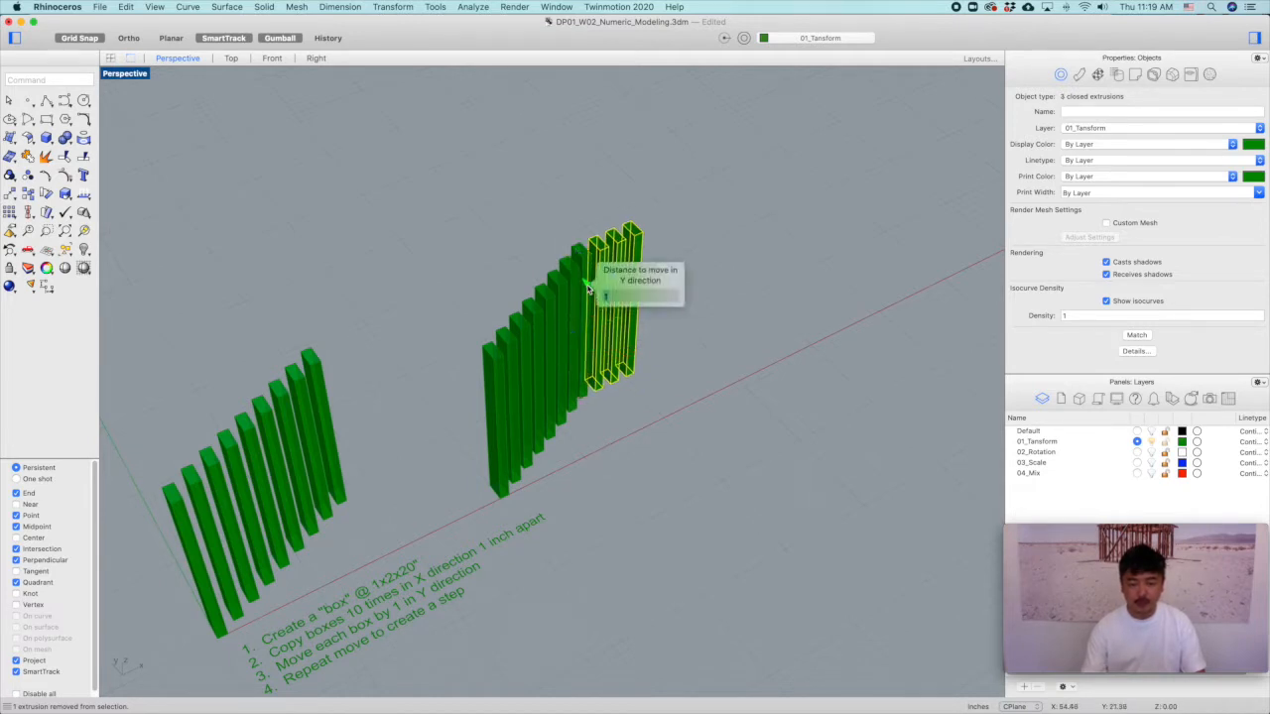
pyautogui.press('Return')
pyautogui.keyDown('super'); pyautogui.click(595, 277); pyautogui.keyUp('super')
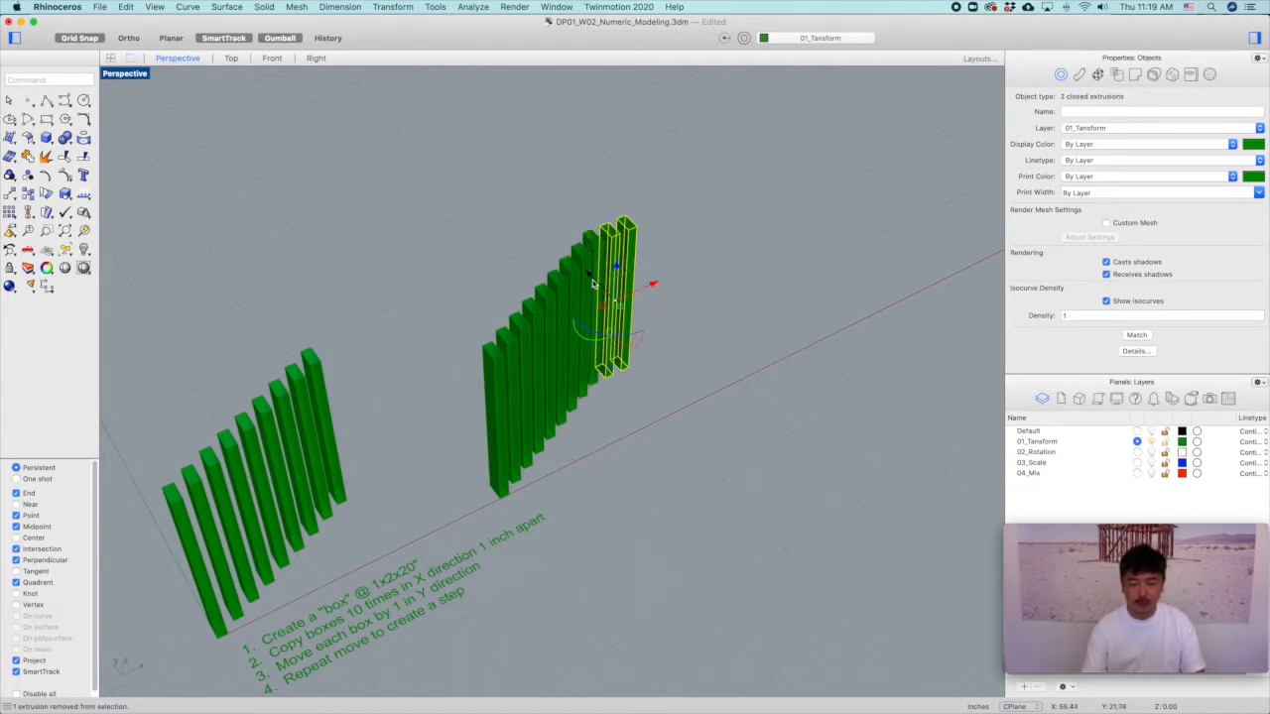
pyautogui.click(590, 275)
pyautogui.press('Return')
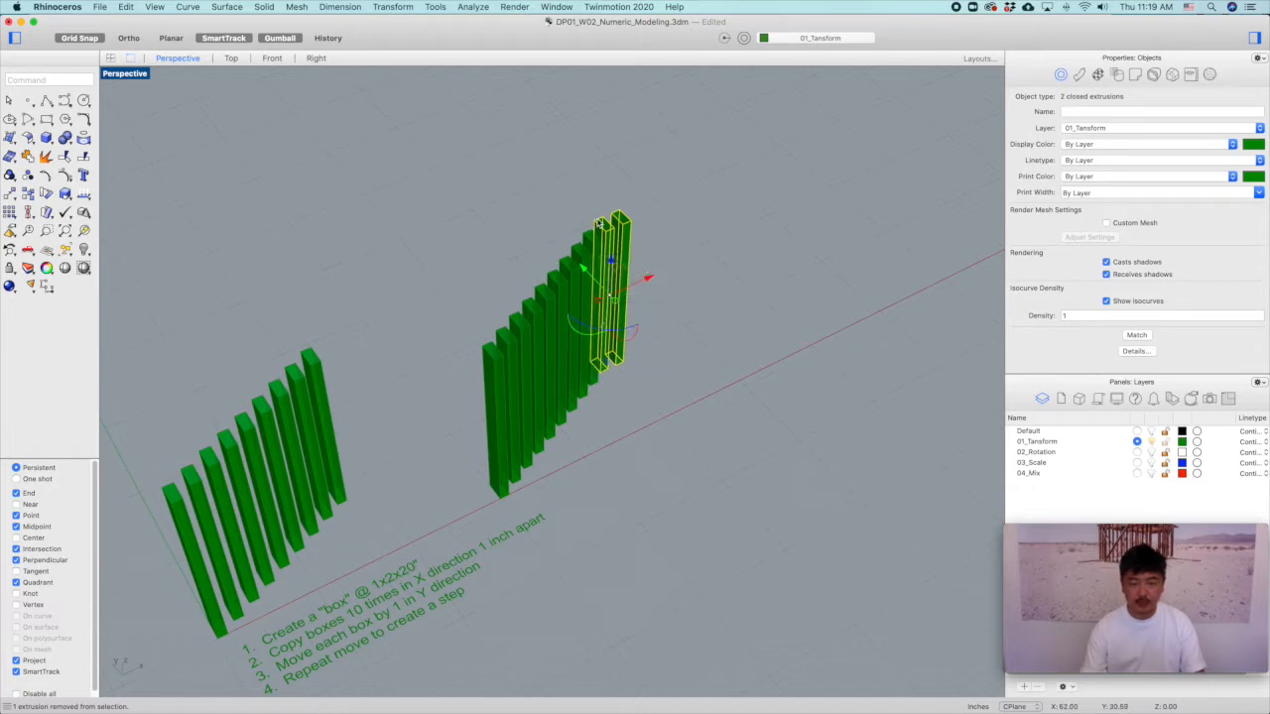
# Move only the last box of the row a further 1 inch in Y to finish the stepped arrangement.
pyautogui.keyDown('super'); pyautogui.click(598, 223); pyautogui.keyUp('super')
pyautogui.press('Return')
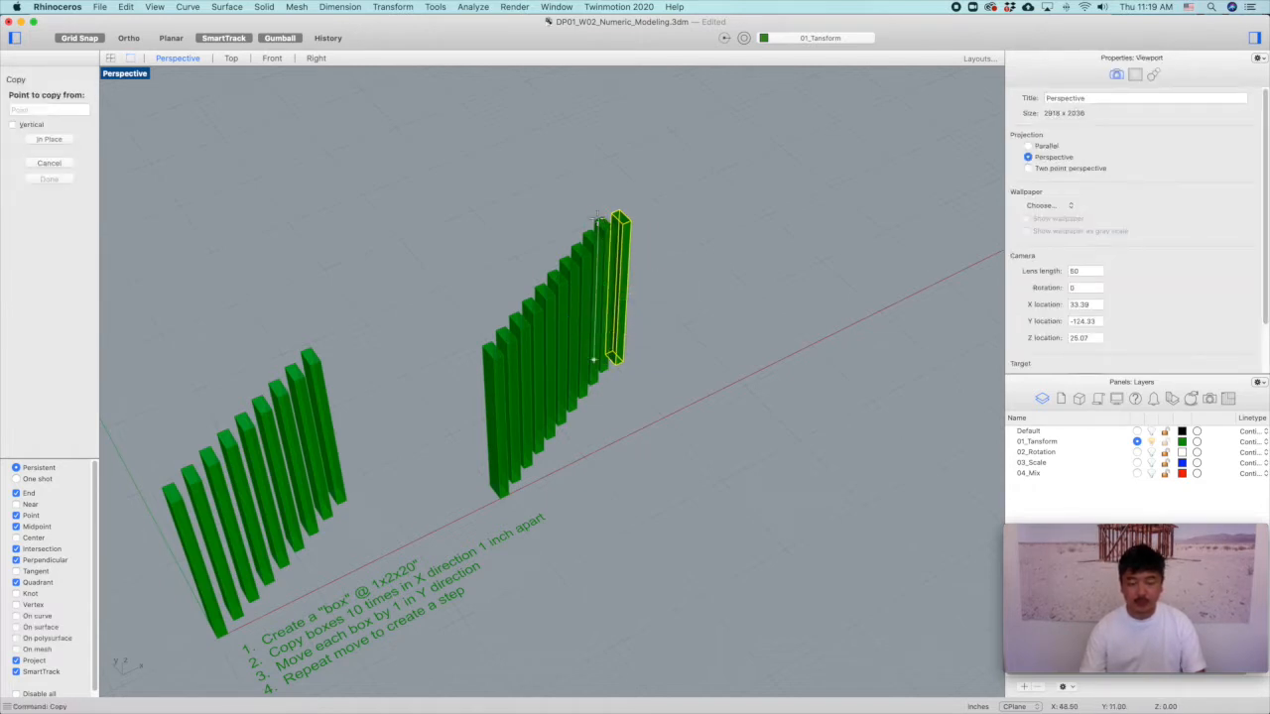
pyautogui.press('Escape')
pyautogui.click(589, 263)
pyautogui.write('1')
pyautogui.press('Return')
# Mirror all eleven stepped boxes, keeping the originals, across a plane parallel to Y through the middle of the last box.
pyautogui.click(599, 143)
pyautogui.moveTo(645, 249); pyautogui.dragTo(597, 238, button='right')
pyautogui.moveTo(377, 193); pyautogui.dragTo(694, 306, button='right')
pyautogui.moveTo(744, 218); pyautogui.dragTo(431, 296)
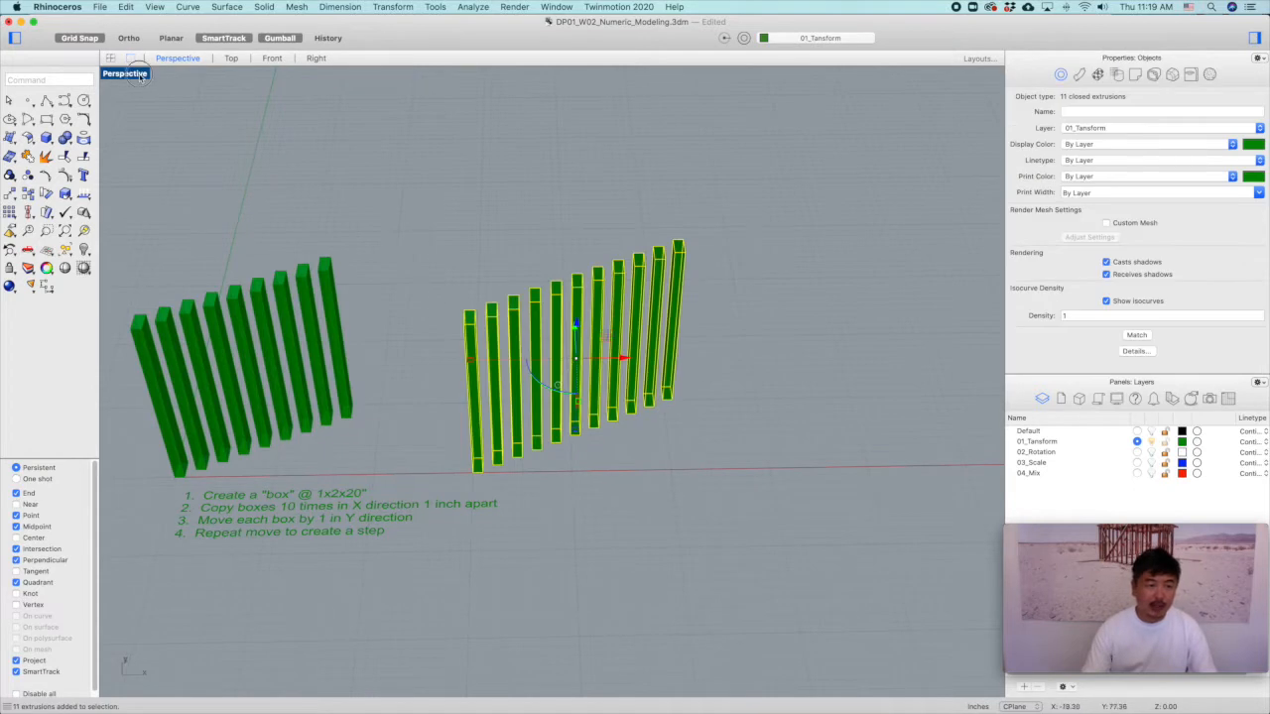
pyautogui.doubleClick(139, 77)
pyautogui.moveTo(496, 210); pyautogui.dragTo(378, 213, button='right')
pyautogui.scroll(3, 378, 213)
pyautogui.write('mi')
pyautogui.press('Return')
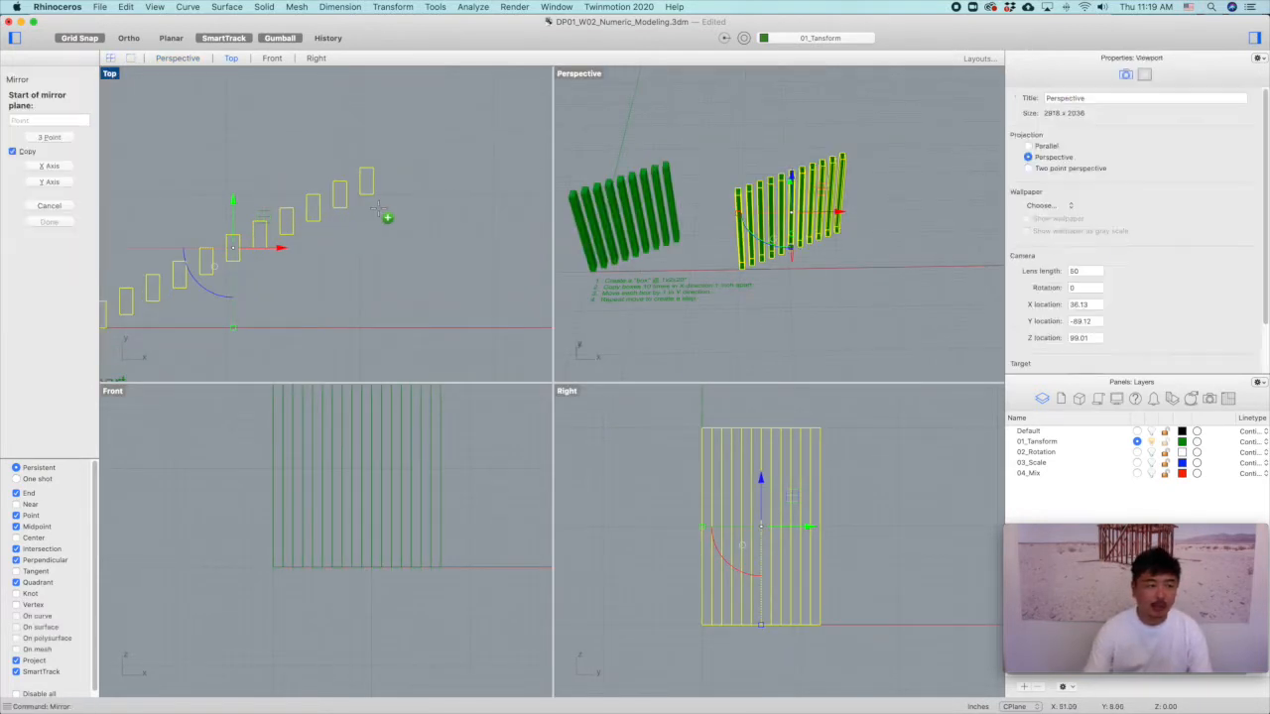
pyautogui.click(367, 195)
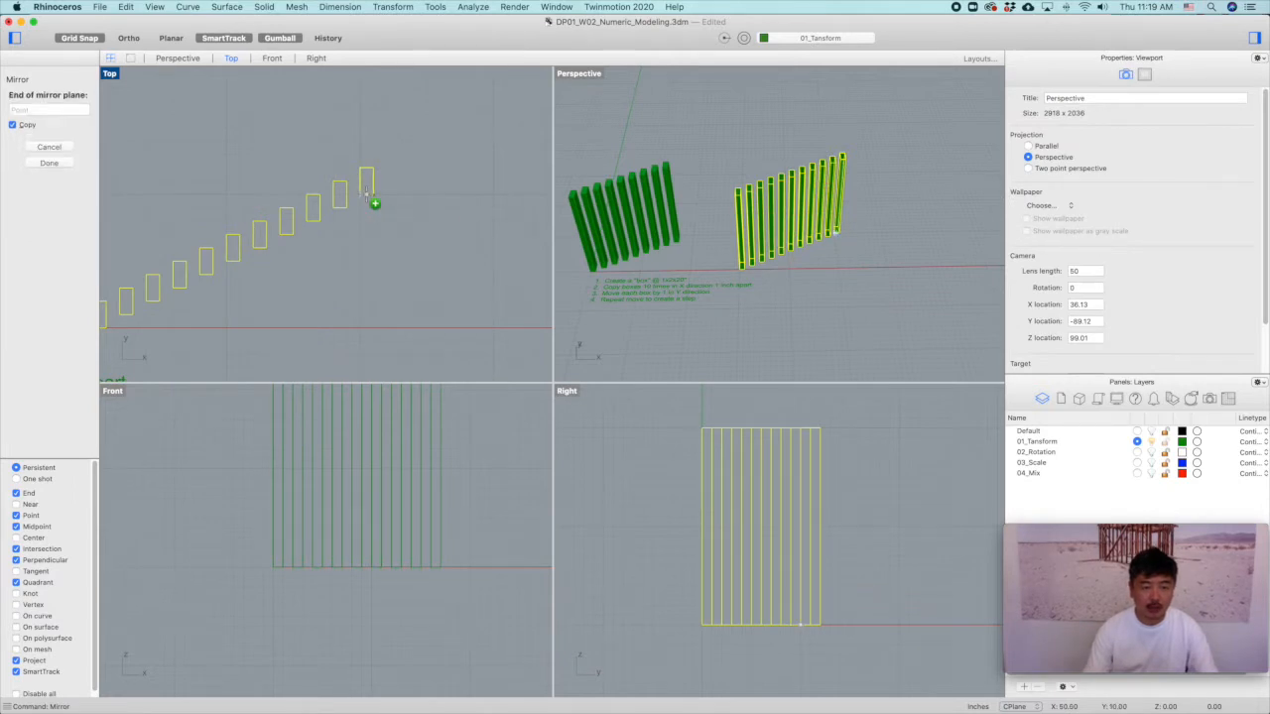
pyautogui.click(368, 232)
# Mirror the whole peaked row again, keeping the originals, across a plane parallel to Y through its last box.
pyautogui.scroll(-3, 419, 252)
pyautogui.moveTo(502, 191); pyautogui.dragTo(367, 276)
pyautogui.scroll(5, 466, 268)
pyautogui.press('Return')
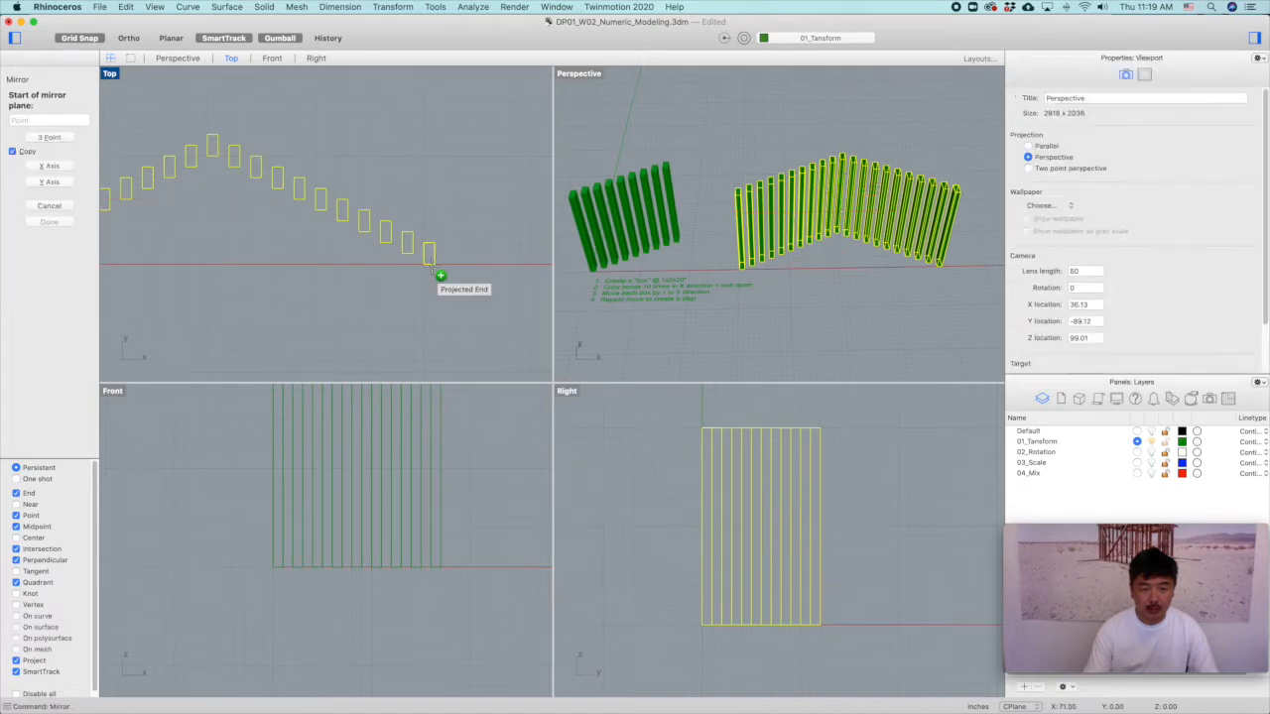
pyautogui.click(430, 265)
pyautogui.click(429, 280)
pyautogui.click(728, 325)
pyautogui.moveTo(932, 332); pyautogui.dragTo(780, 266, button='right')
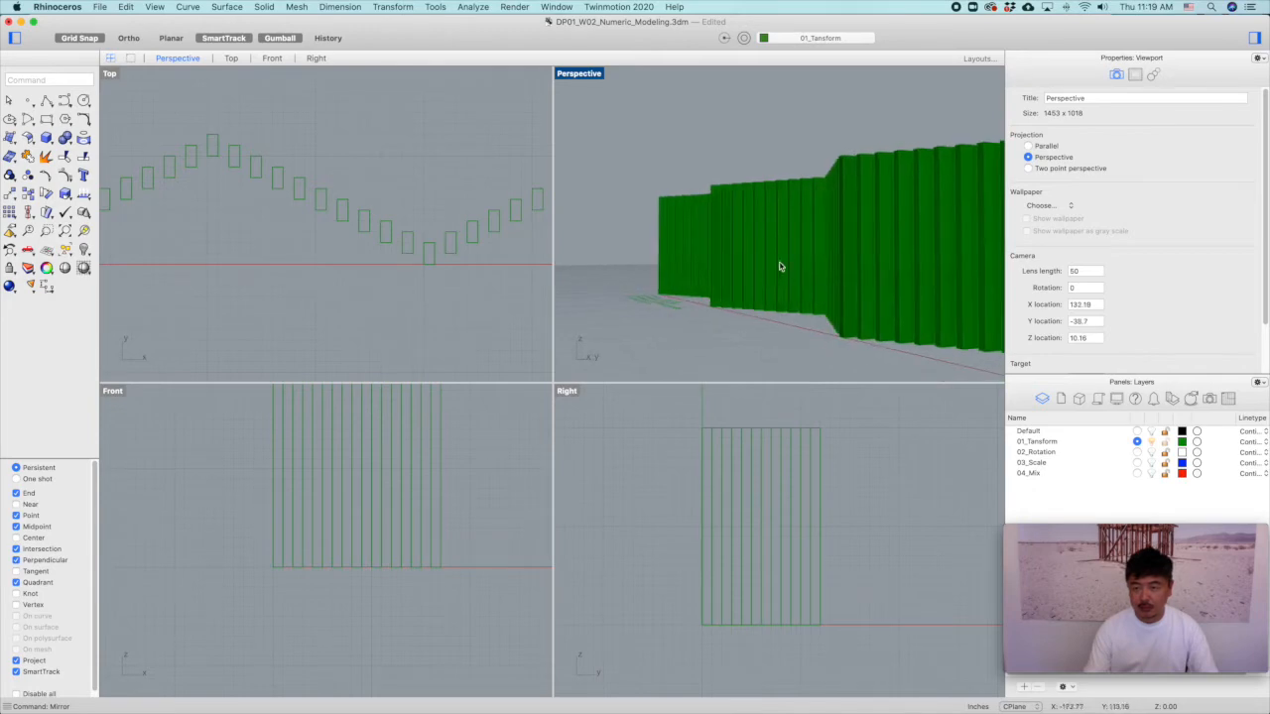
pyautogui.doubleClick(561, 77)
pyautogui.moveTo(683, 289); pyautogui.dragTo(477, 208, button='right')
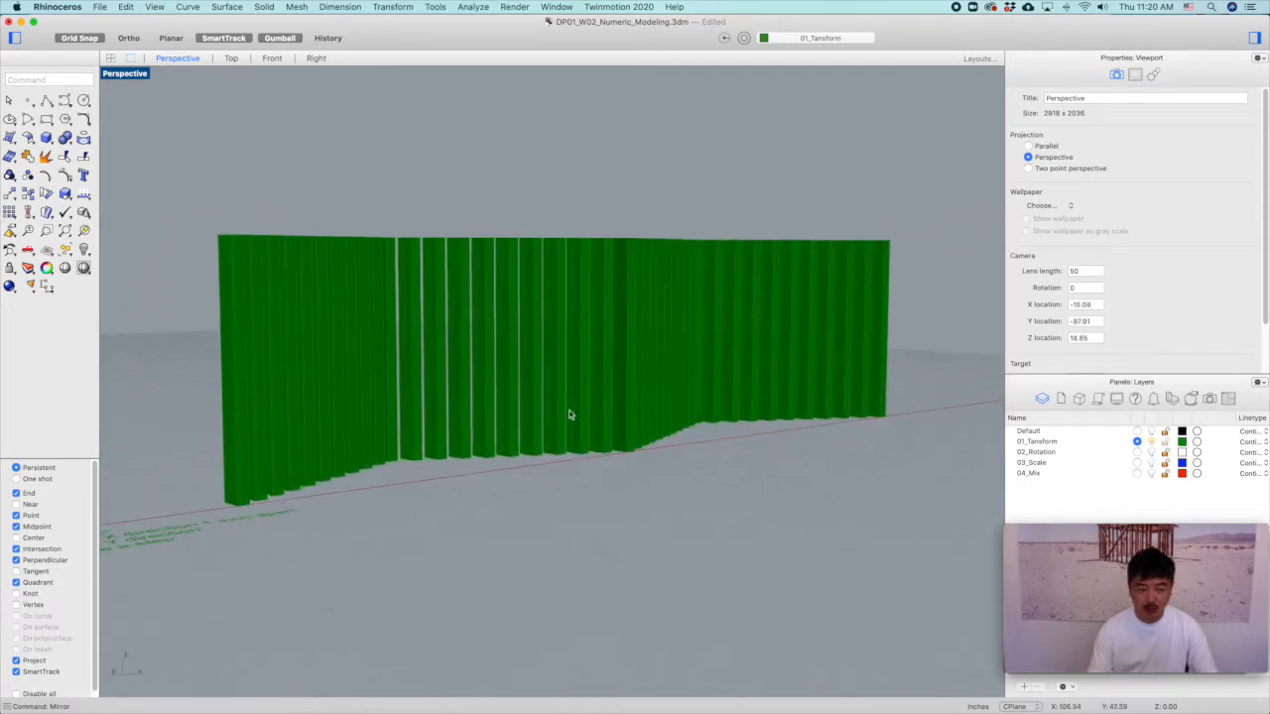
# Make 02_Rotation the current layer and turn off the layer holding the green boxes.
pyautogui.click(1137, 453)
pyautogui.click(1150, 442)
pyautogui.moveTo(638, 377); pyautogui.dragTo(606, 419, button='right')
pyautogui.scroll(-5, 606, 420)
pyautogui.moveTo(507, 431); pyautogui.dragTo(437, 359, button='right')
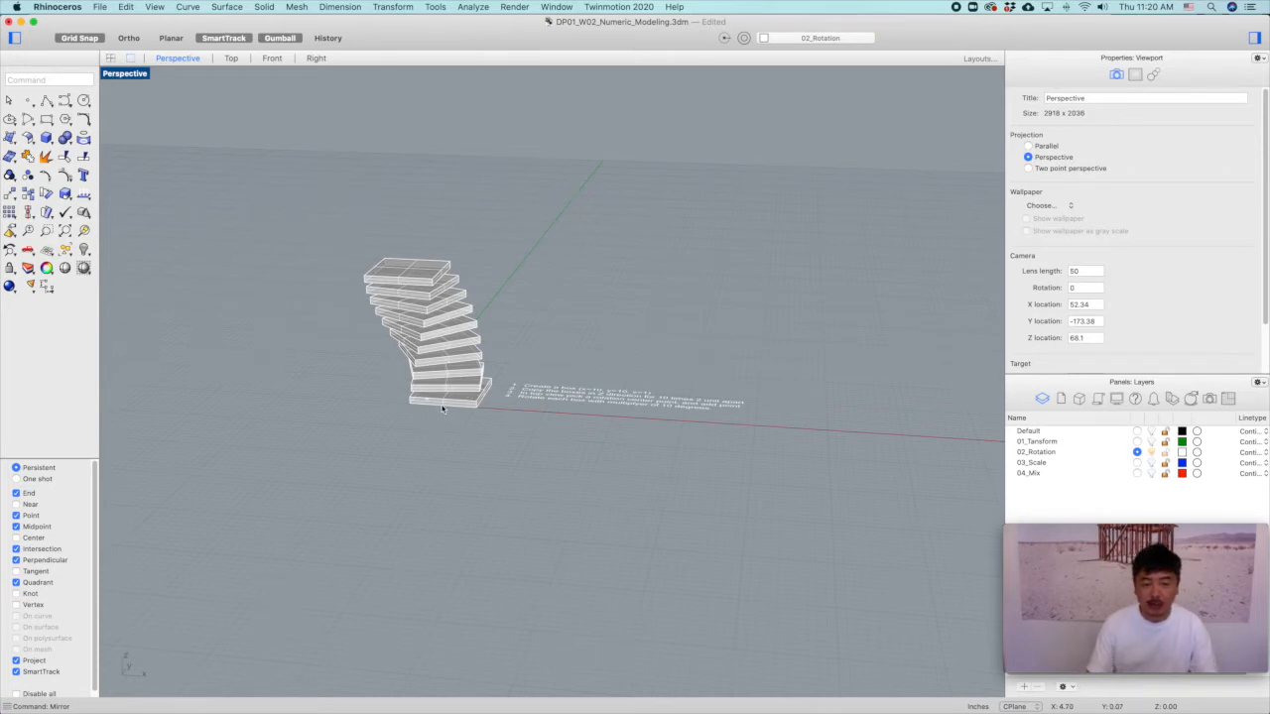
pyautogui.moveTo(448, 412); pyautogui.dragTo(461, 355, button='right')
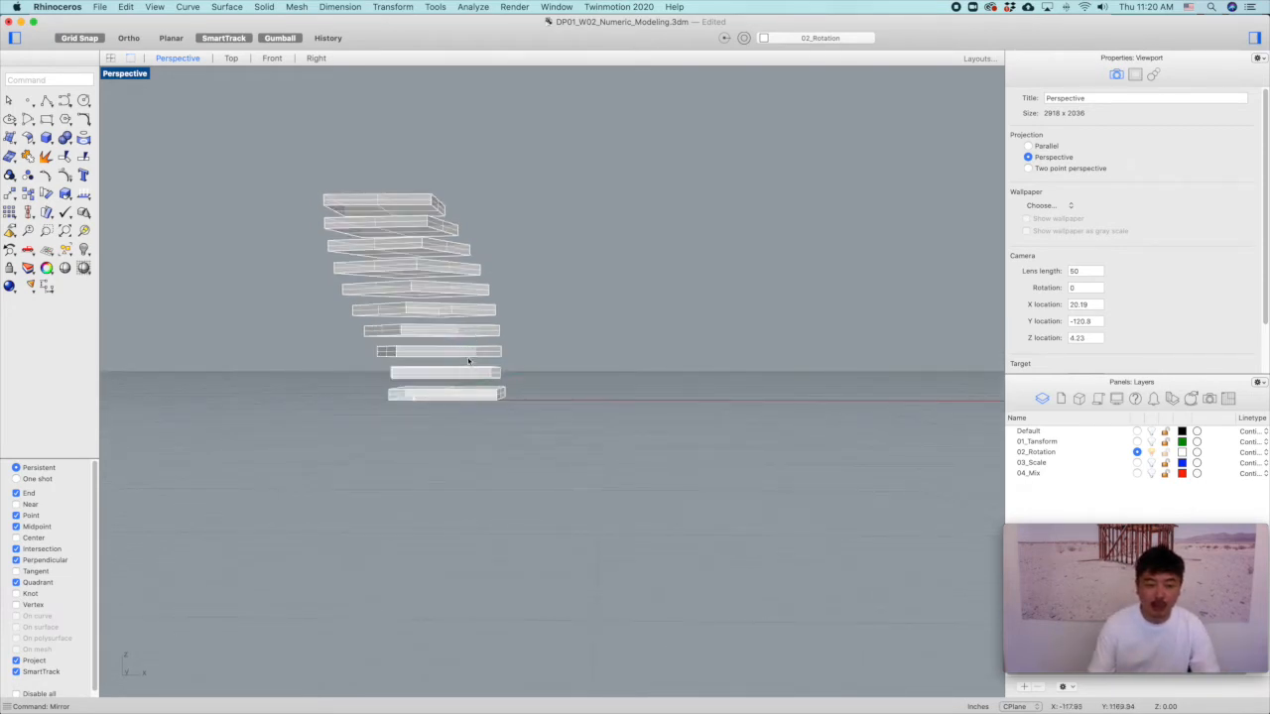
pyautogui.moveTo(642, 287); pyautogui.dragTo(570, 368, button='right')
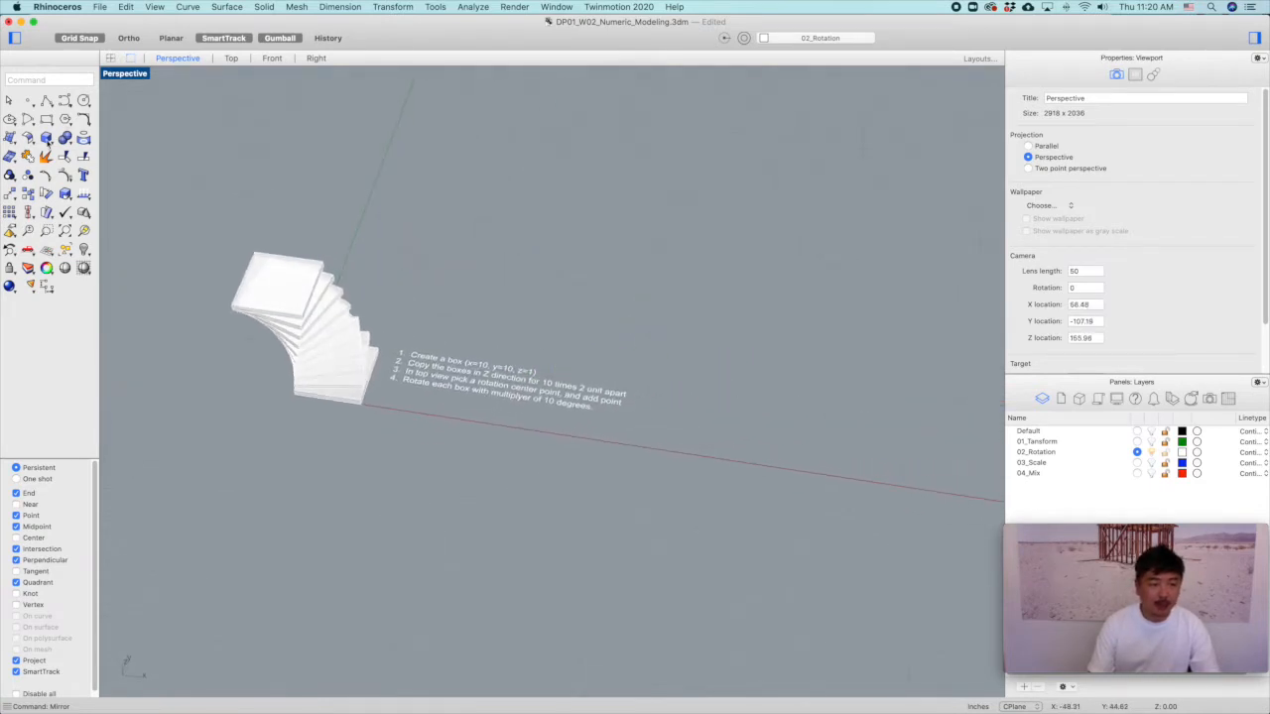
# Create a 10 x 10 x 1 inch box on the ground plane behind the instruction text.
pyautogui.click(45, 138)
pyautogui.scroll(2, 541, 325)
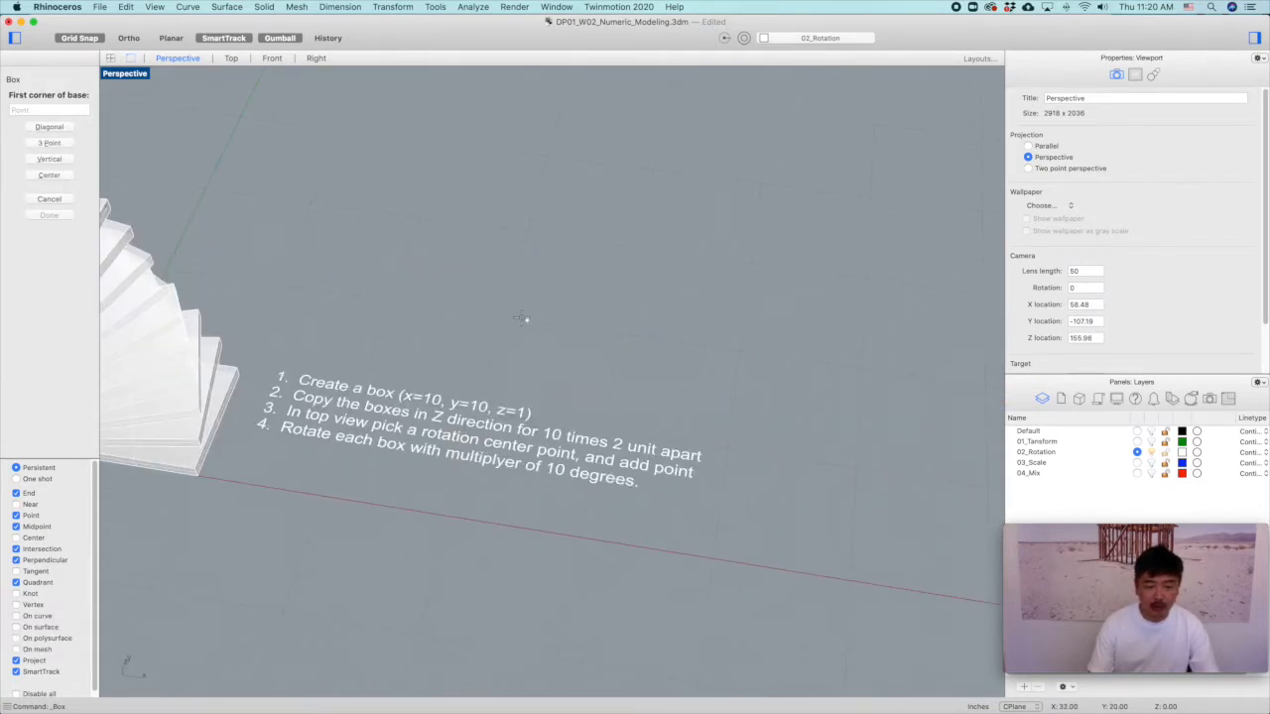
pyautogui.click(504, 316)
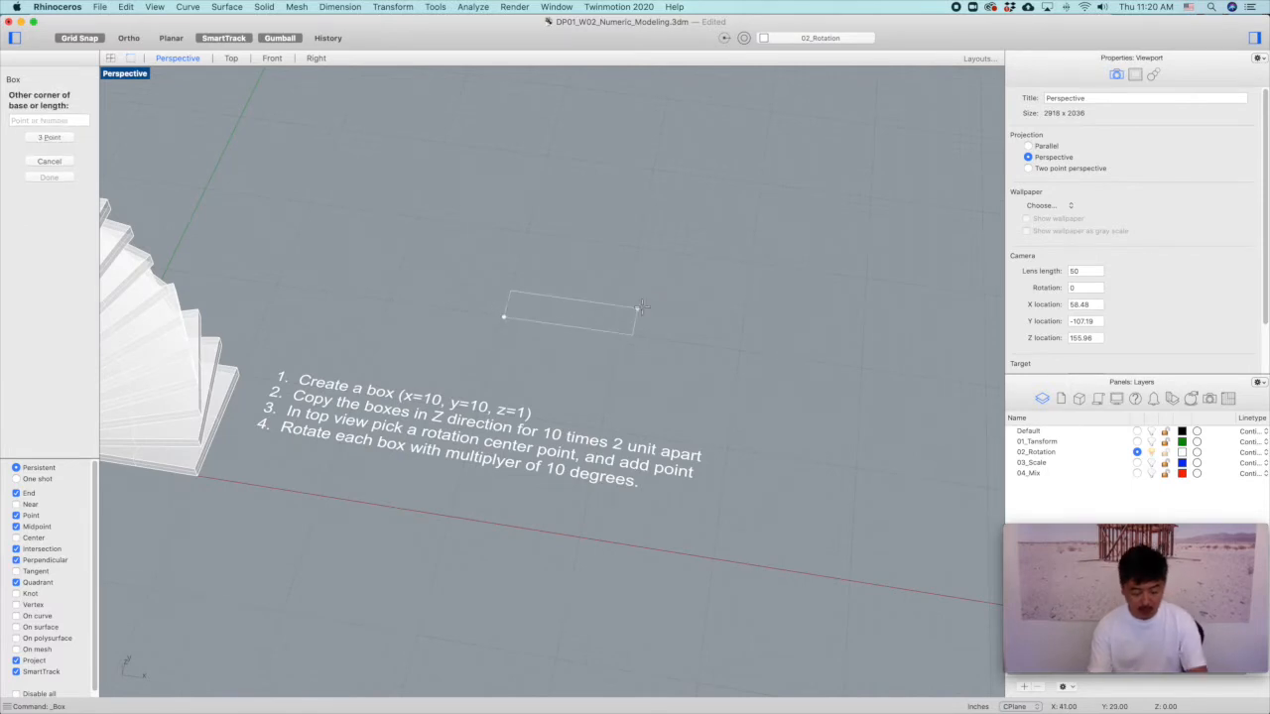
pyautogui.write('10')
pyautogui.press('Return')
pyautogui.write('10')
pyautogui.press('Return')
pyautogui.write('1')
pyautogui.press('Return')
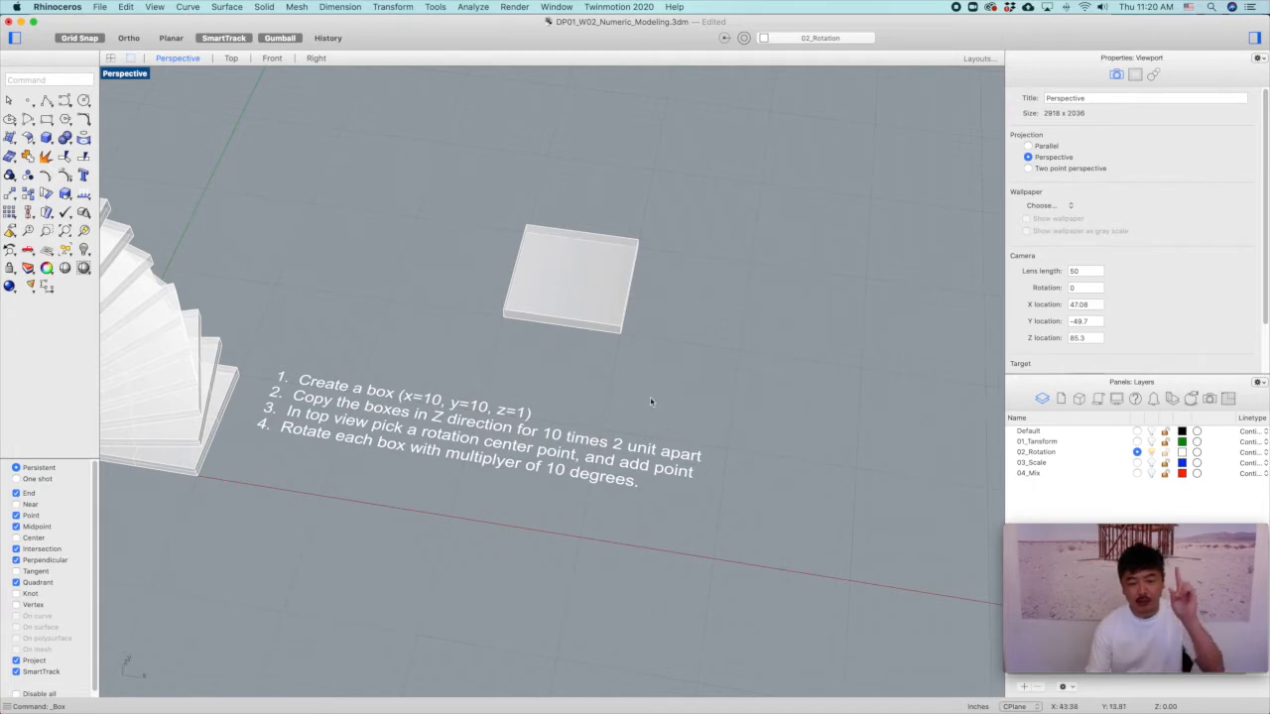
# Copy the flat box four times straight up in the front view, spaced 3 inches apart from the base.
pyautogui.moveTo(538, 419); pyautogui.dragTo(683, 426, button='right')
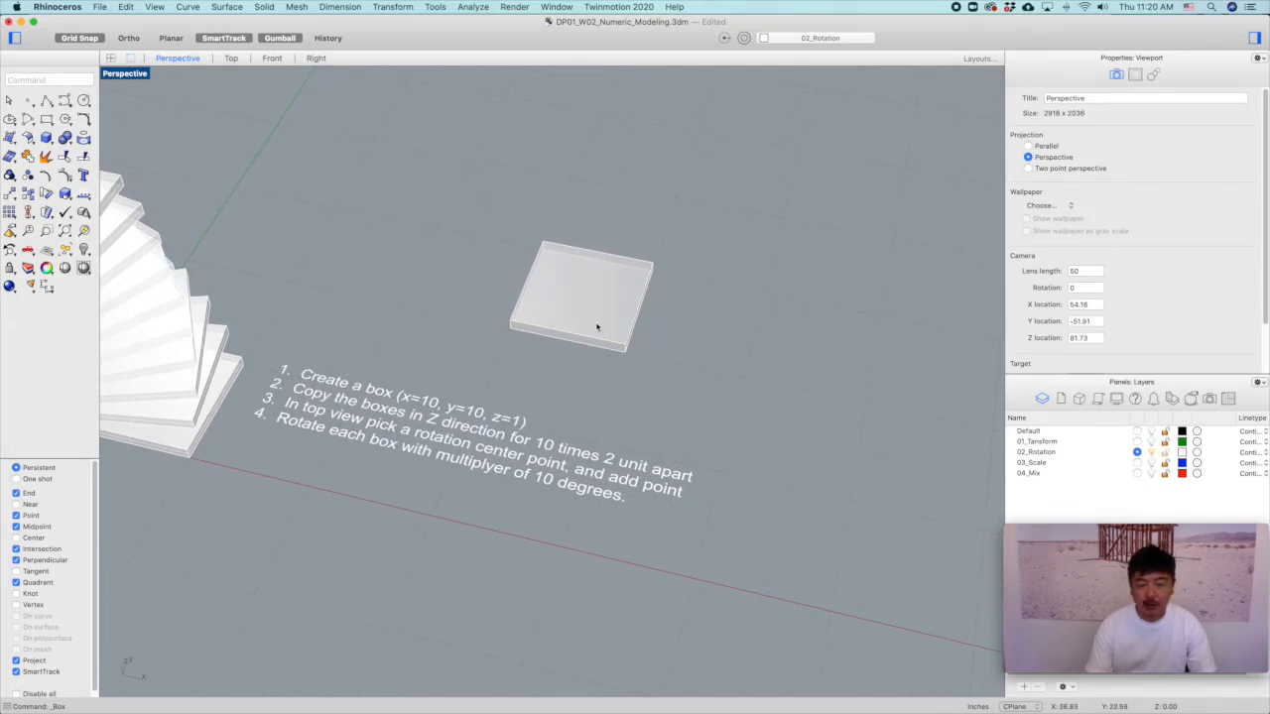
pyautogui.click(543, 311)
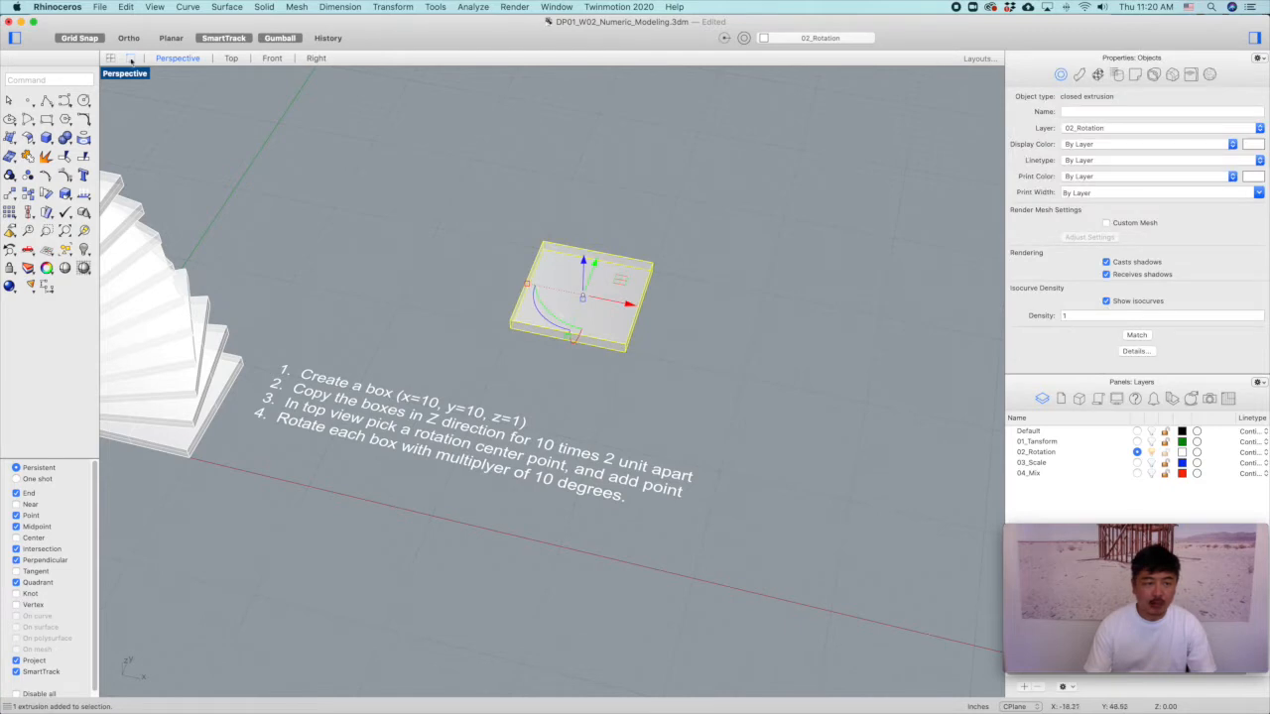
pyautogui.doubleClick(127, 74)
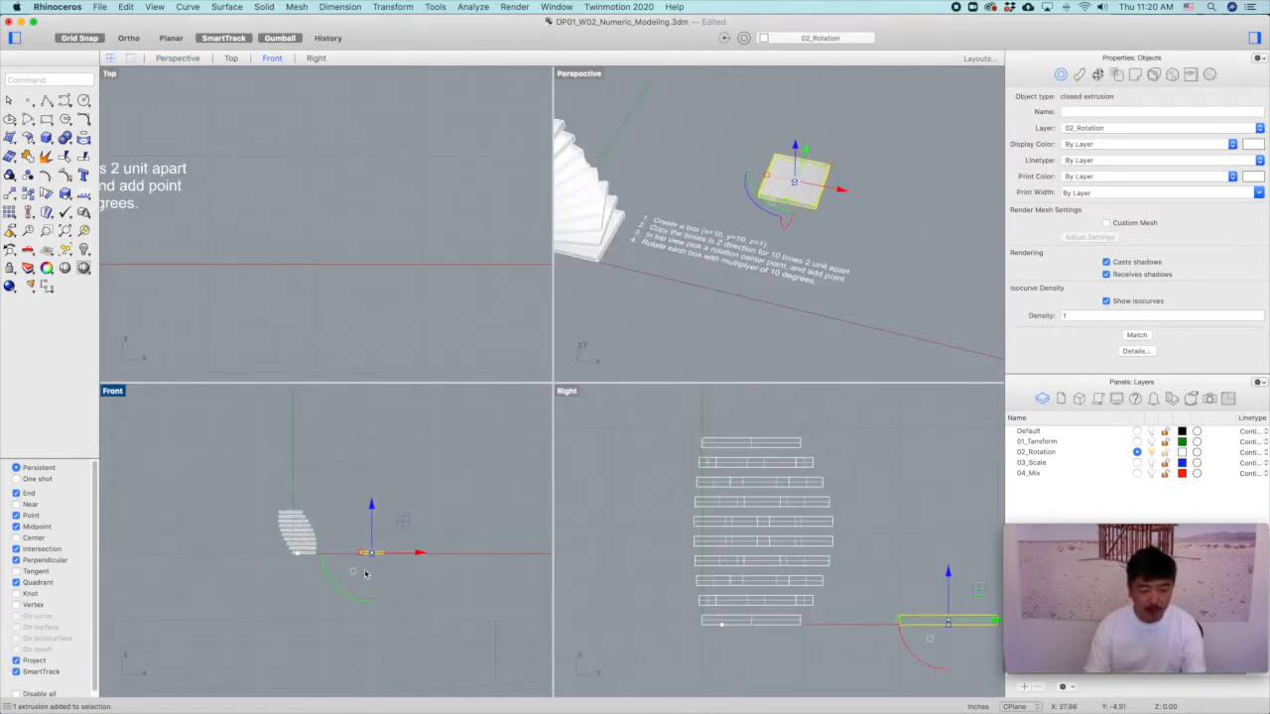
pyautogui.scroll(3, 362, 563)
pyautogui.write('Copy')
pyautogui.press('Return')
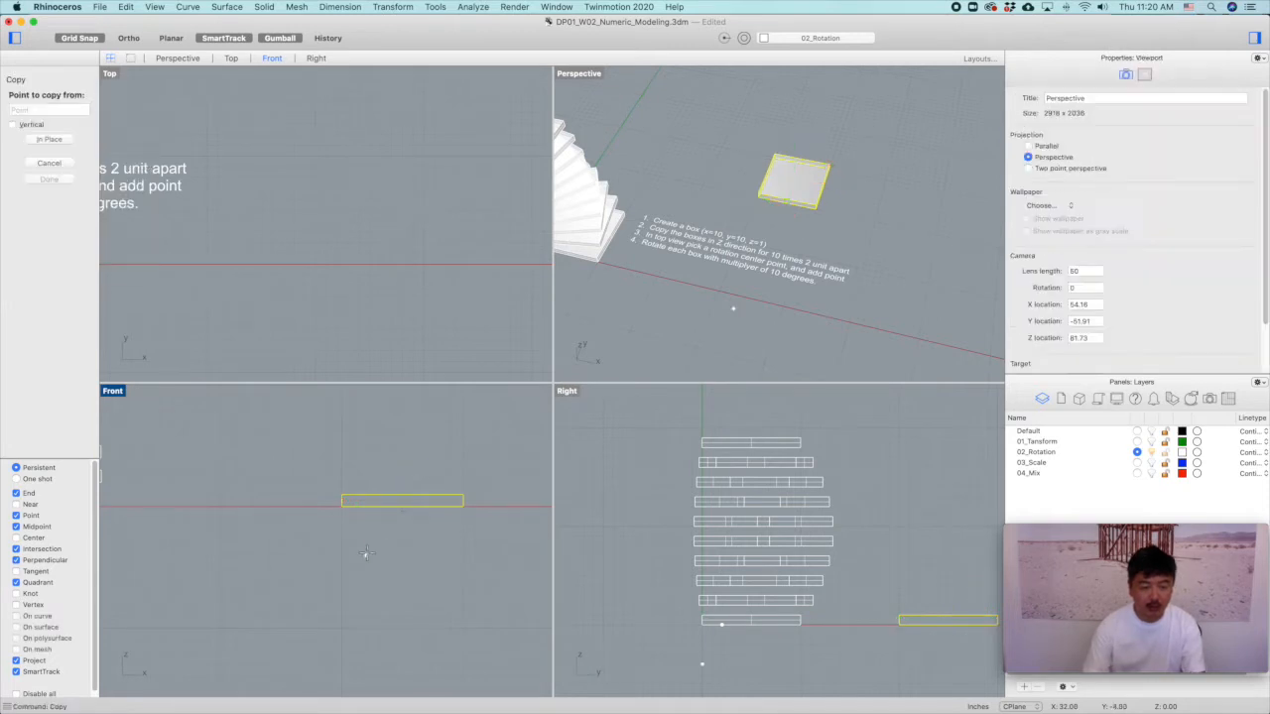
pyautogui.click(342, 505)
pyautogui.scroll(2, 337, 472)
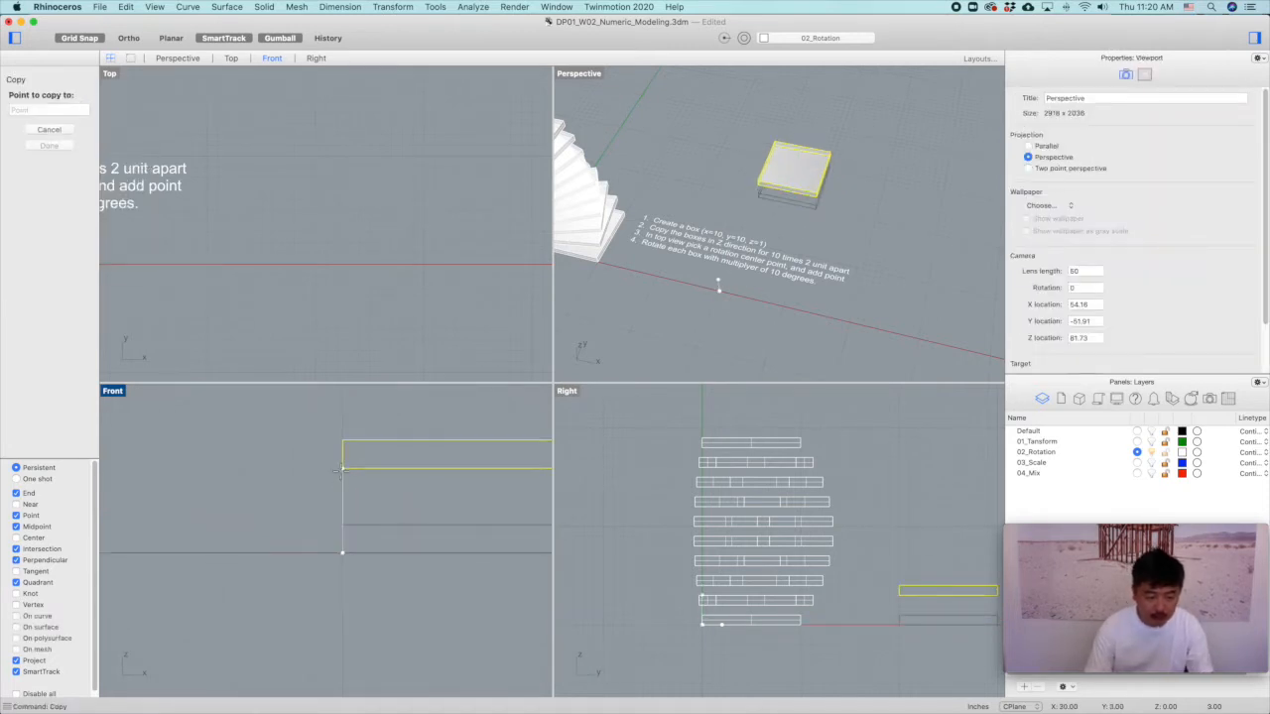
pyautogui.click(340, 469)
pyautogui.scroll(-2, 336, 466)
pyautogui.click(333, 461)
pyautogui.moveTo(335, 421); pyautogui.dragTo(323, 462, button='right')
pyautogui.click(329, 438)
pyautogui.click(323, 434)
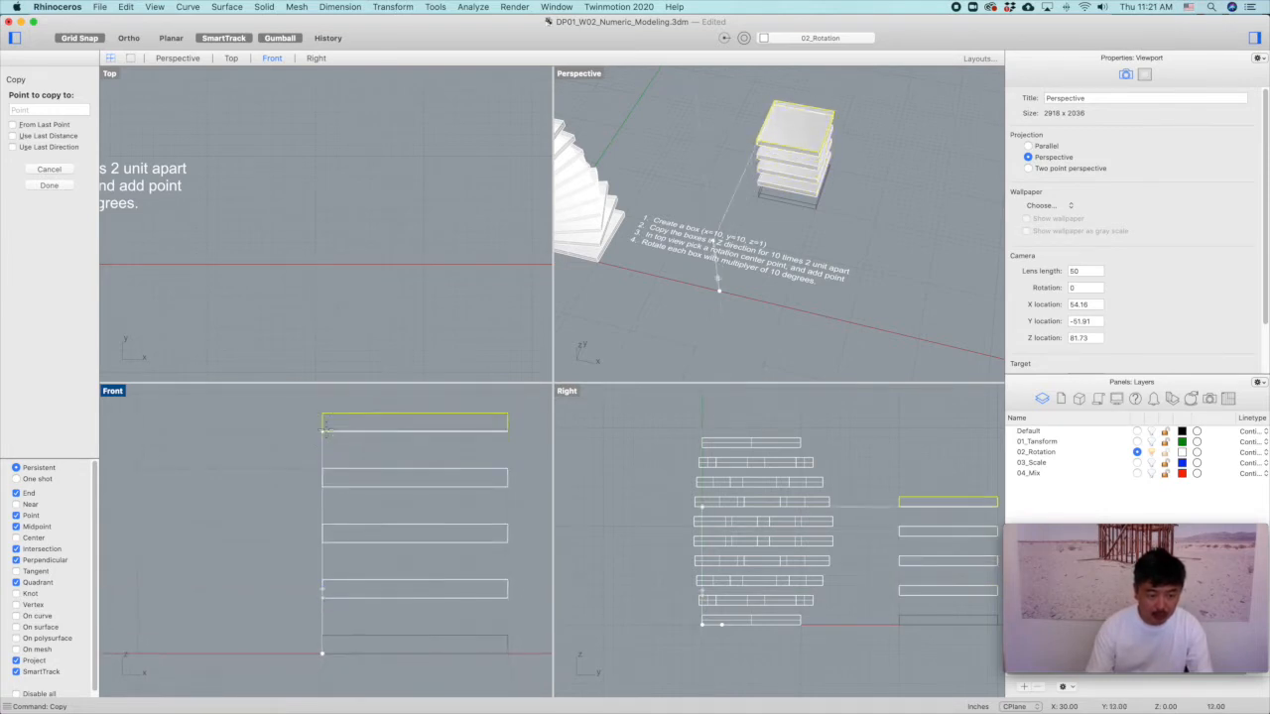
pyautogui.press('Return')
# Delete the four copies stacked above the original flat box.
pyautogui.moveTo(859, 231); pyautogui.dragTo(881, 181, button='right')
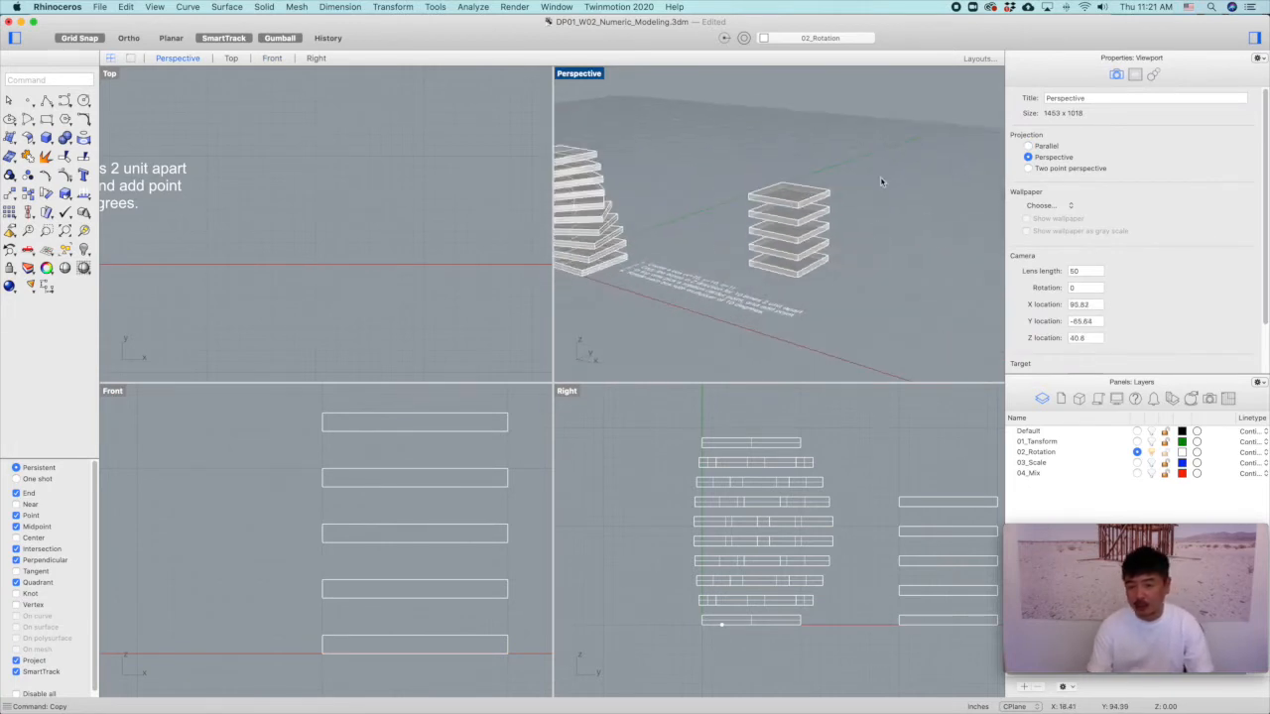
pyautogui.scroll(4, 860, 197)
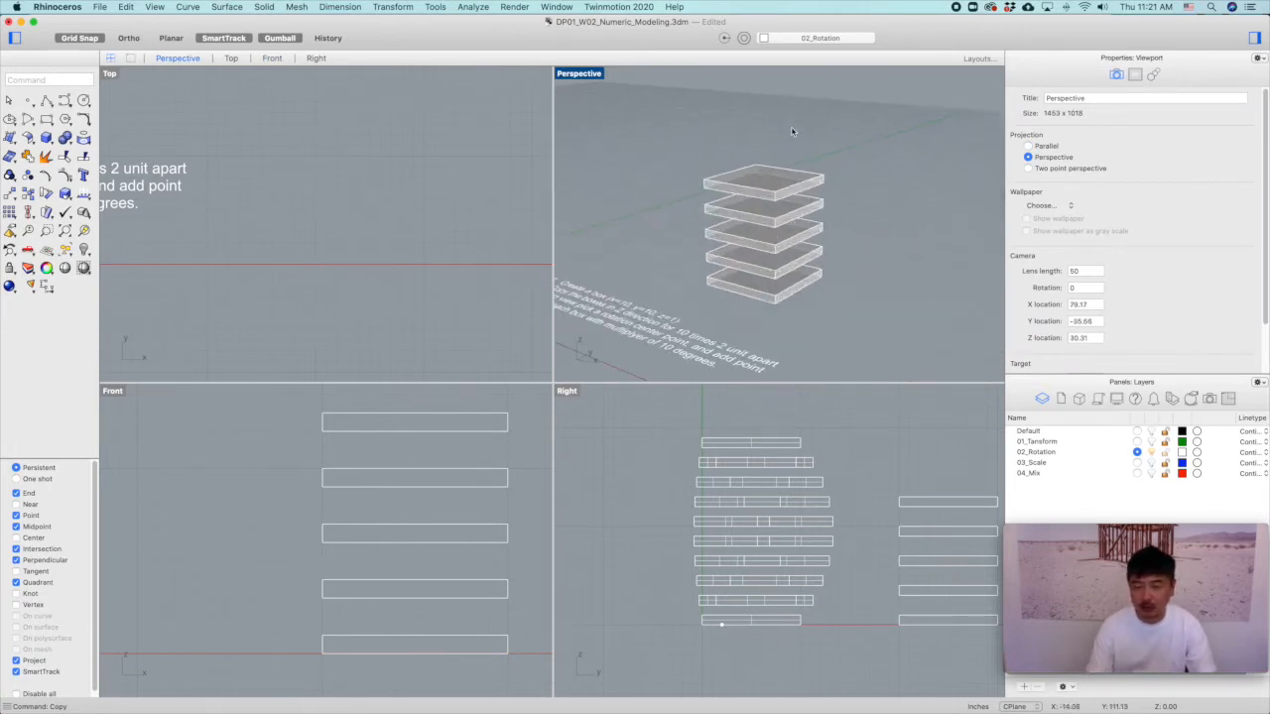
pyautogui.doubleClick(581, 80)
pyautogui.keyDown('shift'); pyautogui.moveTo(615, 272); pyautogui.dragTo(651, 217, button='right'); pyautogui.keyUp('shift')
pyautogui.moveTo(734, 177); pyautogui.dragTo(616, 378)
pyautogui.keyDown('shift'); pyautogui.moveTo(684, 319); pyautogui.dragTo(634, 361, button='right'); pyautogui.keyUp('shift')
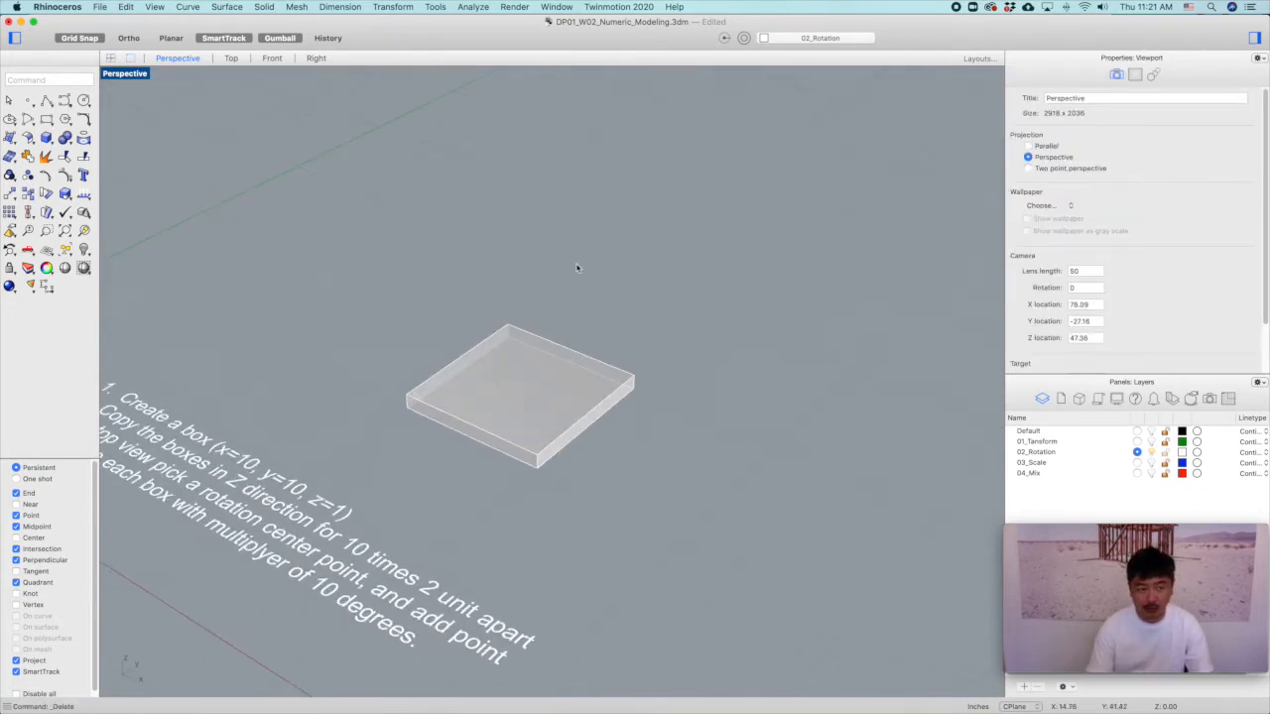
# Set up a rectangular array of the flat box with 1 in X, 1 in Y and 10 in Z.
pyautogui.click(539, 411)
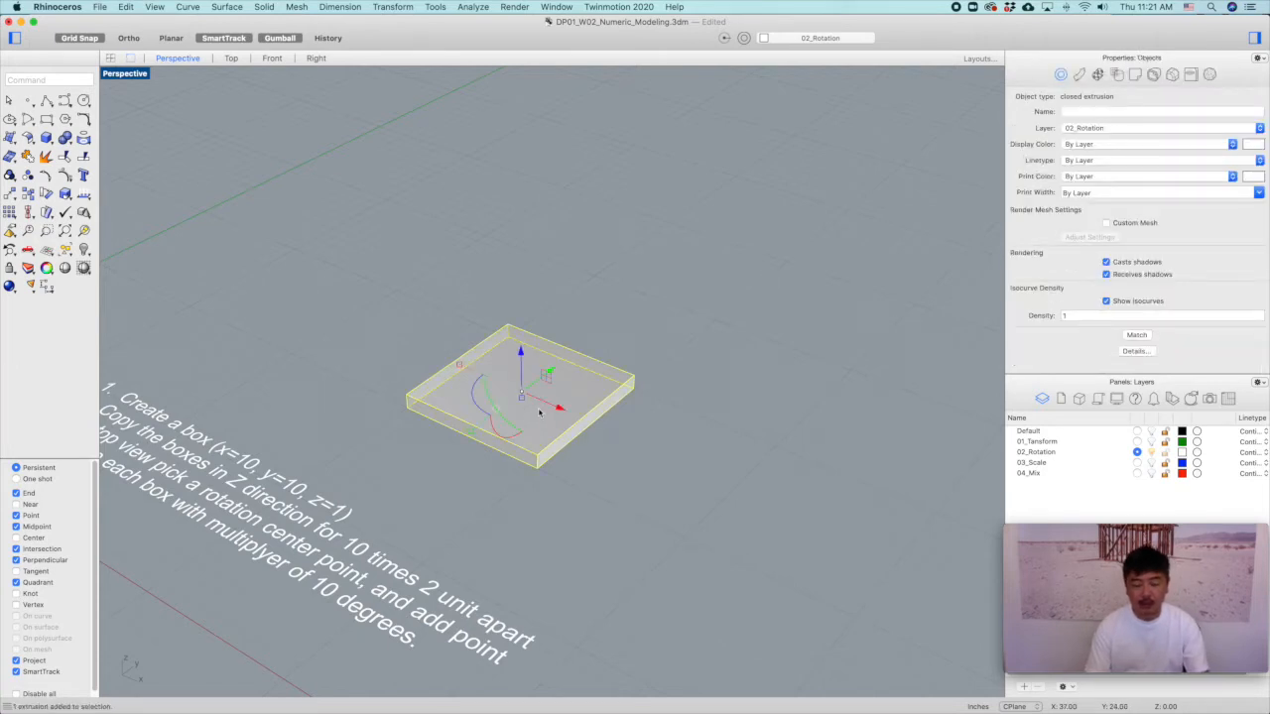
pyautogui.write('array')
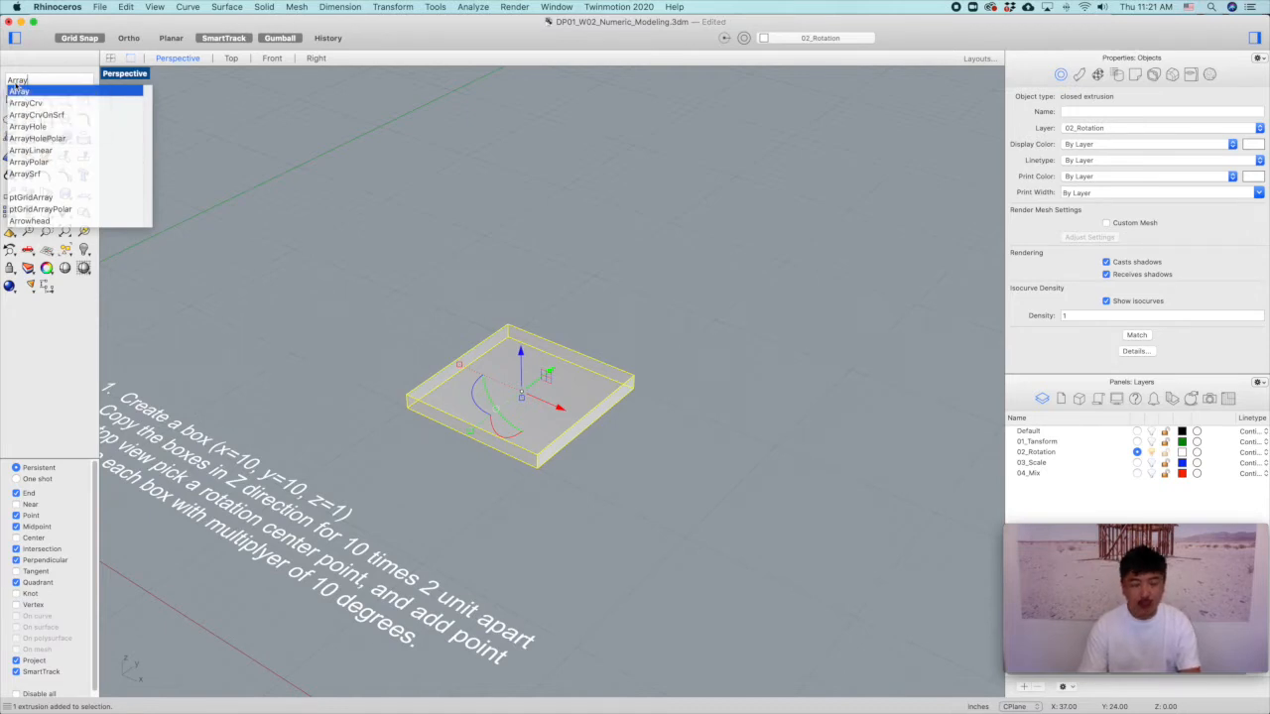
pyautogui.click(18, 90)
pyautogui.scroll(3, 547, 318)
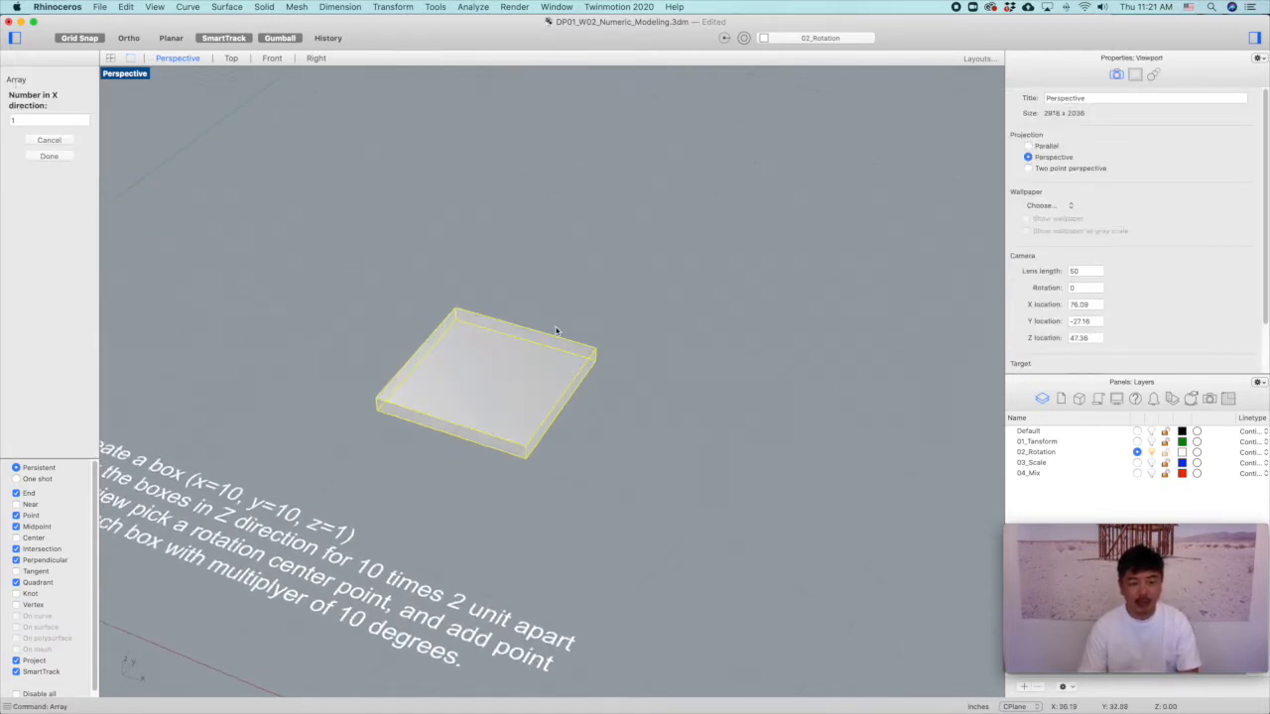
pyautogui.moveTo(625, 400); pyautogui.dragTo(627, 404, button='right')
pyautogui.write('1')
pyautogui.press('Return')
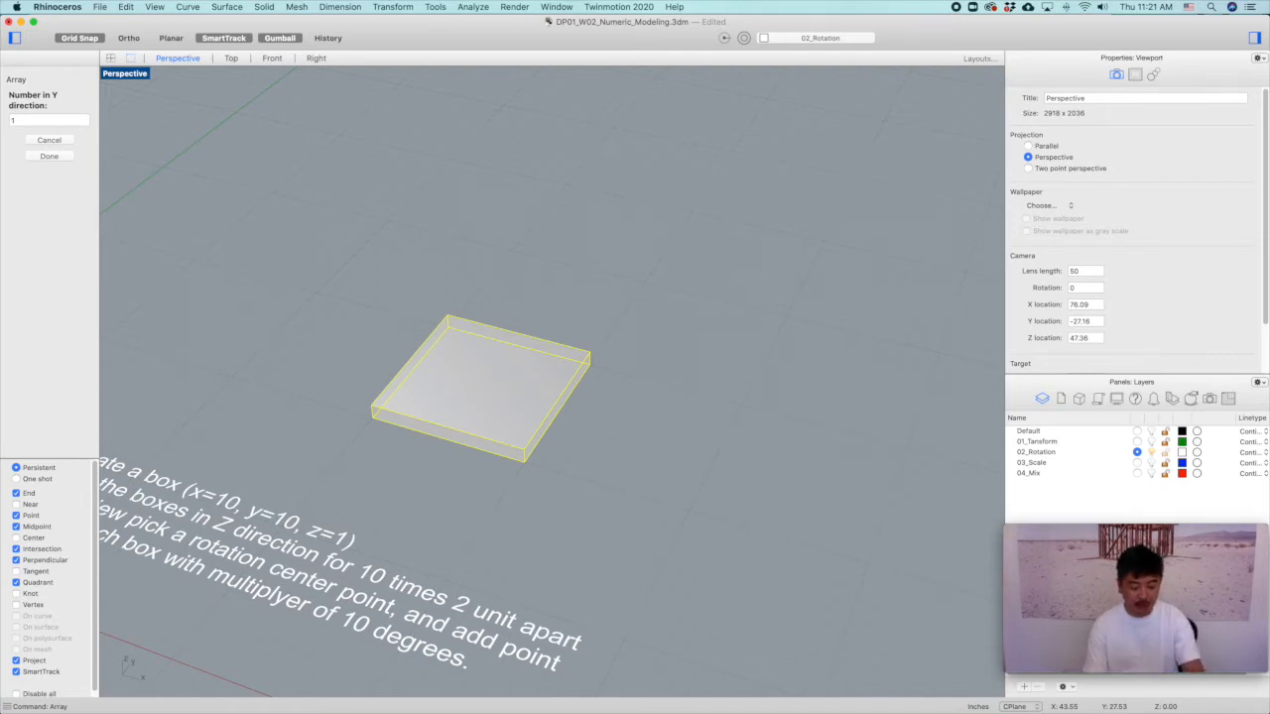
pyautogui.write('1')
pyautogui.press('Return')
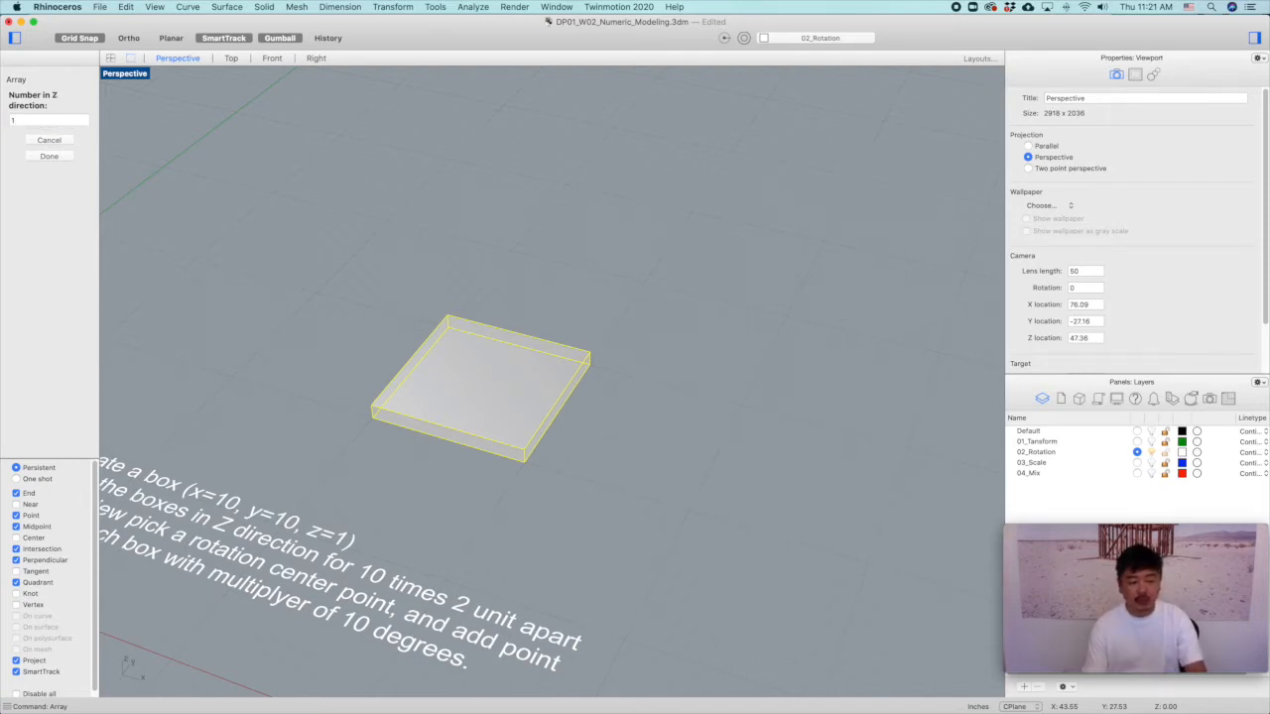
pyautogui.write('20')
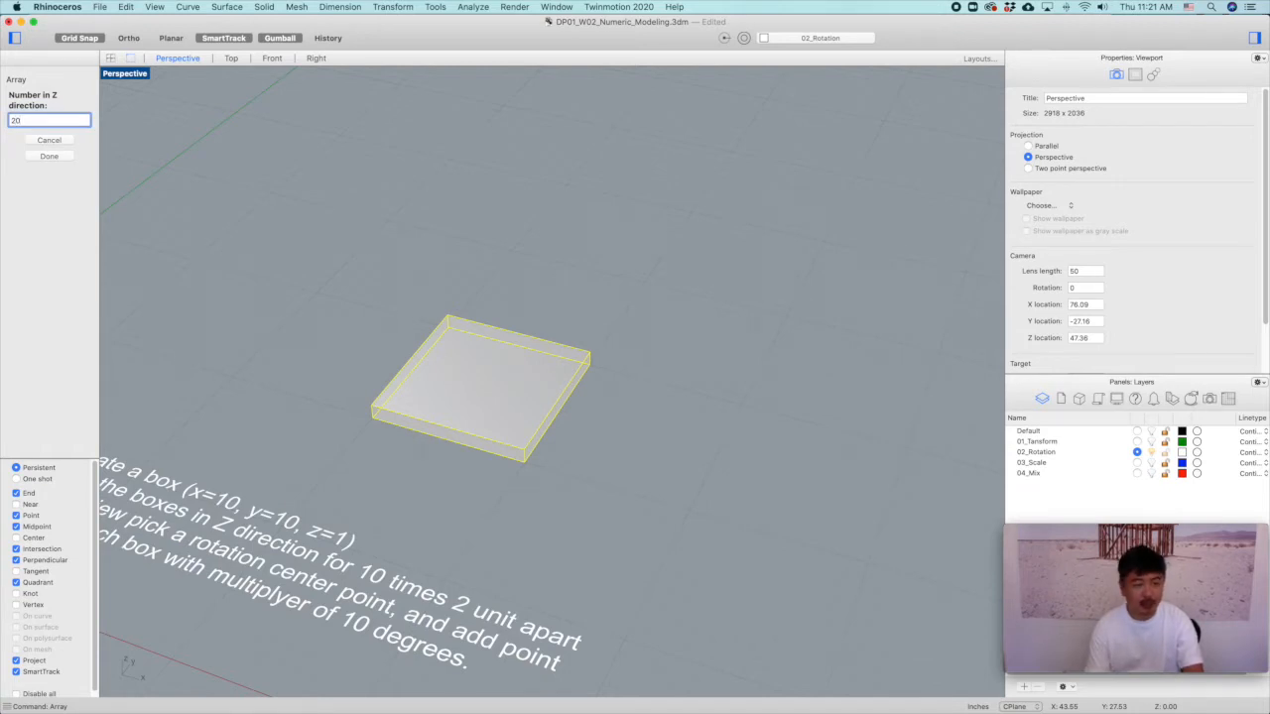
pyautogui.press('BackSpace')
pyautogui.press('BackSpace')
pyautogui.write('10')
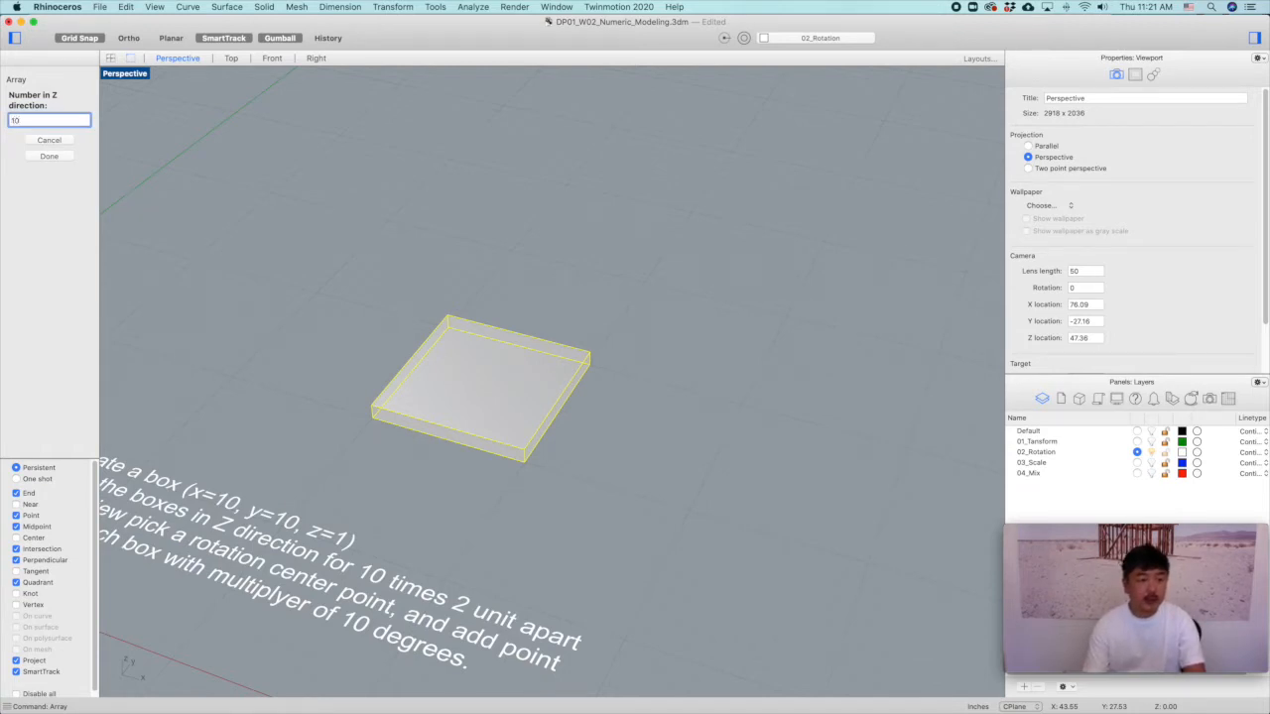
pyautogui.press('Return')
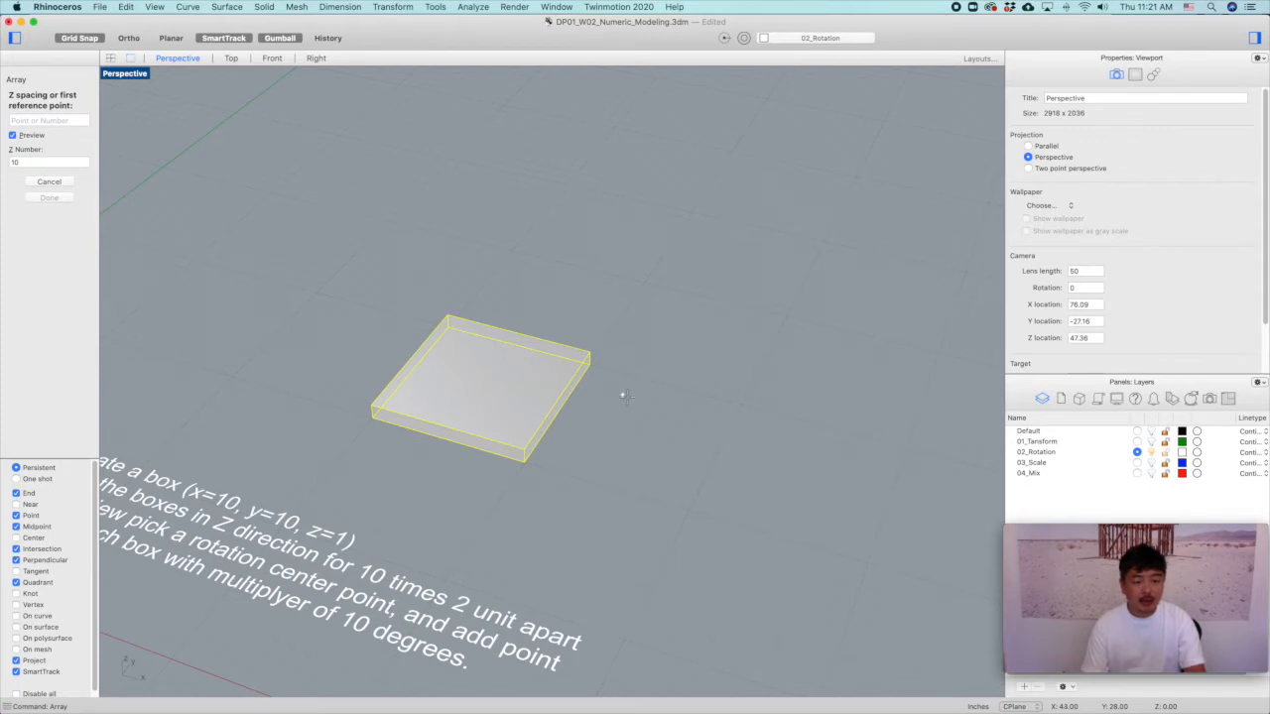
# Set the array's Z spacing to 3 inches and accept the stack of boxes.
pyautogui.moveTo(572, 440); pyautogui.dragTo(573, 427, button='right')
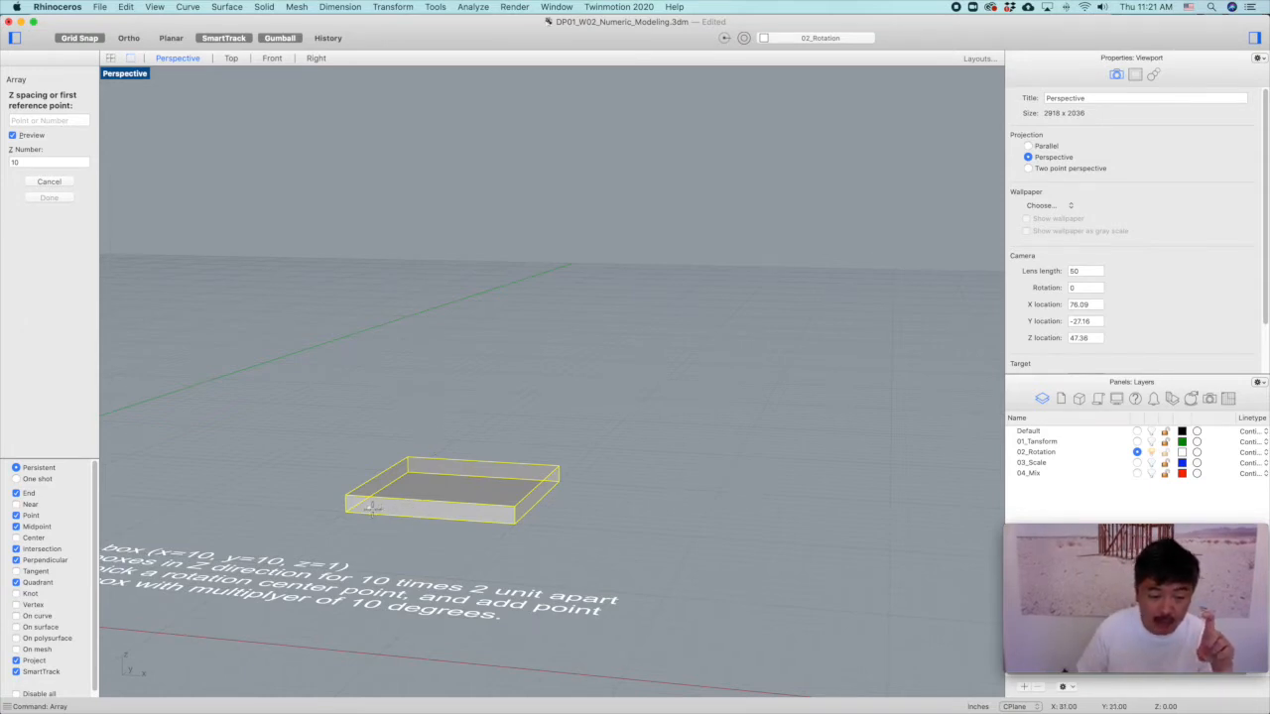
pyautogui.write('3')
pyautogui.press('Return')
pyautogui.scroll(-8, 624, 367)
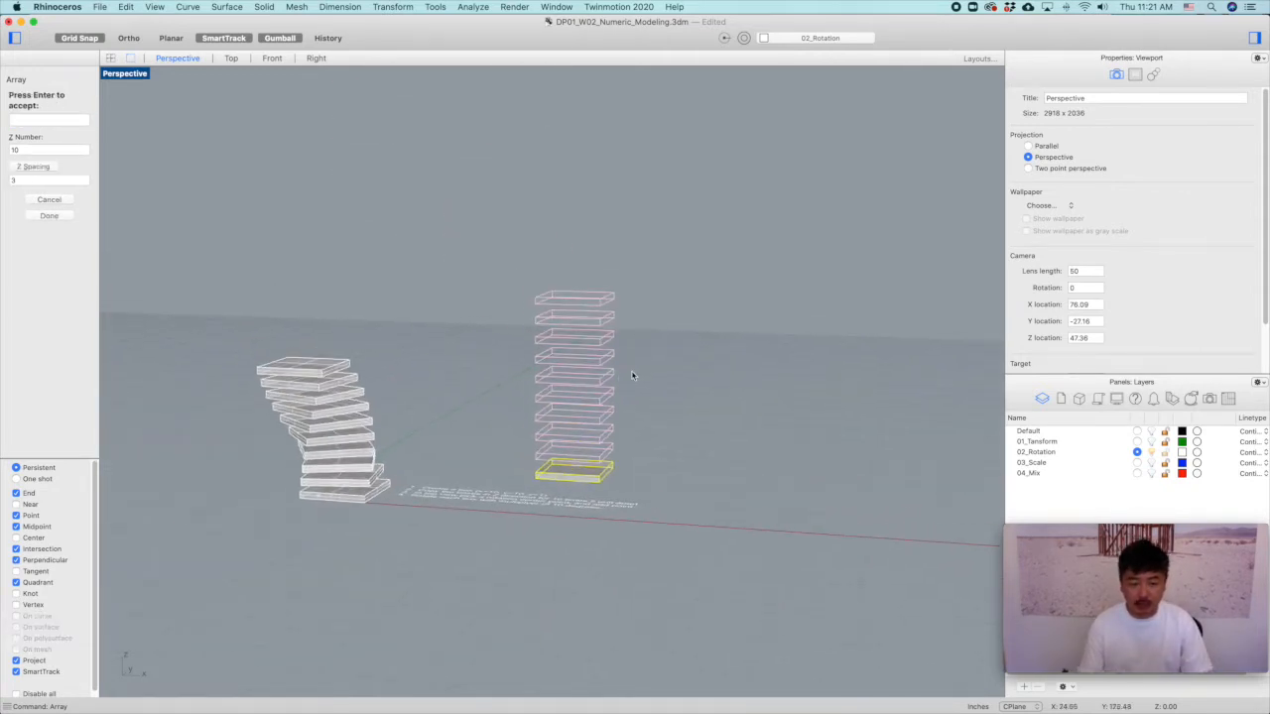
pyautogui.press('Return')
pyautogui.moveTo(741, 354); pyautogui.dragTo(708, 357, button='right')
pyautogui.click(775, 381)
pyautogui.moveTo(774, 381); pyautogui.dragTo(776, 415, button='right')
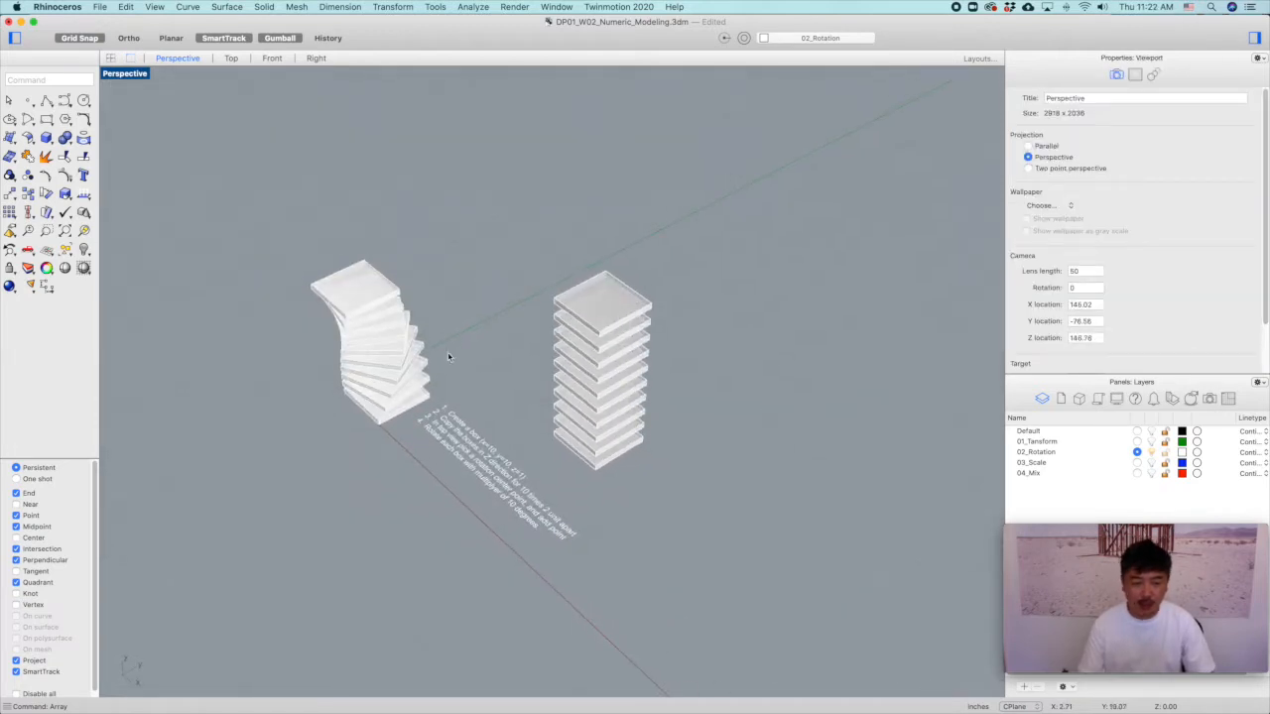
# Place a point object inside the new box's footprint in the Top view, at about X 32, Y 22.
pyautogui.doubleClick(136, 76)
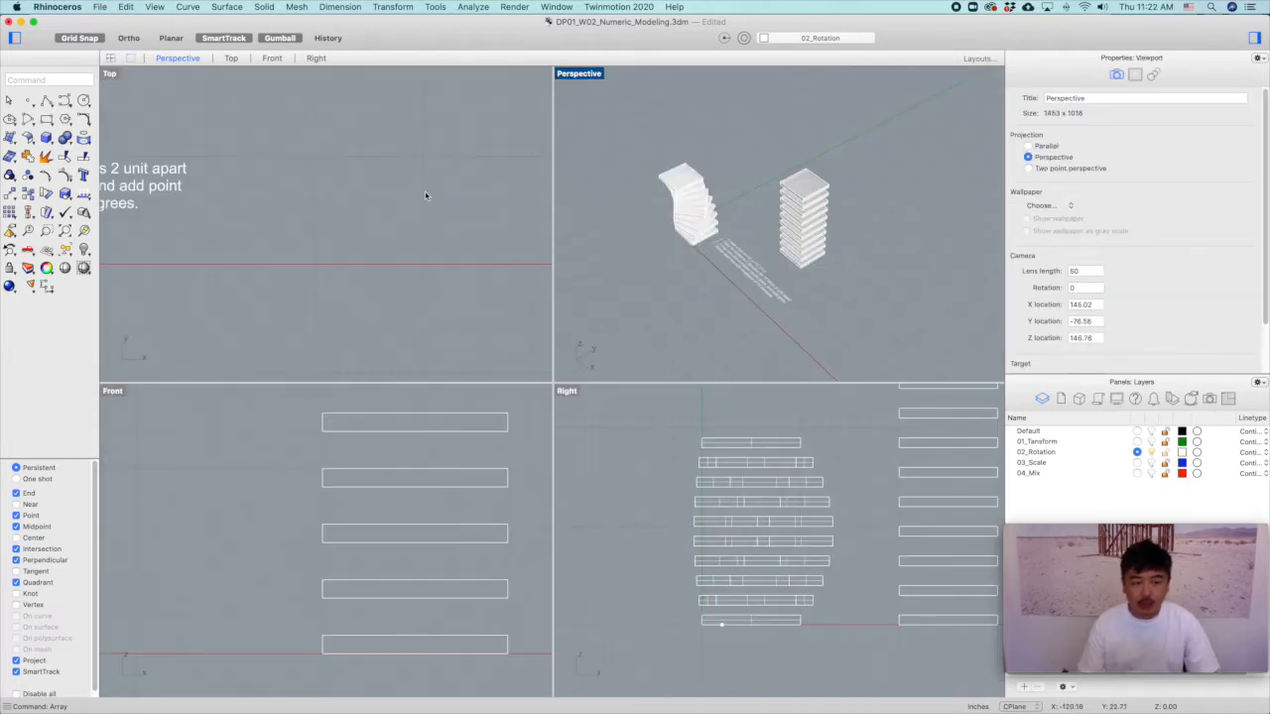
pyautogui.moveTo(424, 193); pyautogui.dragTo(502, 178, button='right')
pyautogui.scroll(-10, 427, 256)
pyautogui.moveTo(381, 196); pyautogui.dragTo(433, 262, button='right')
pyautogui.scroll(5, 368, 259)
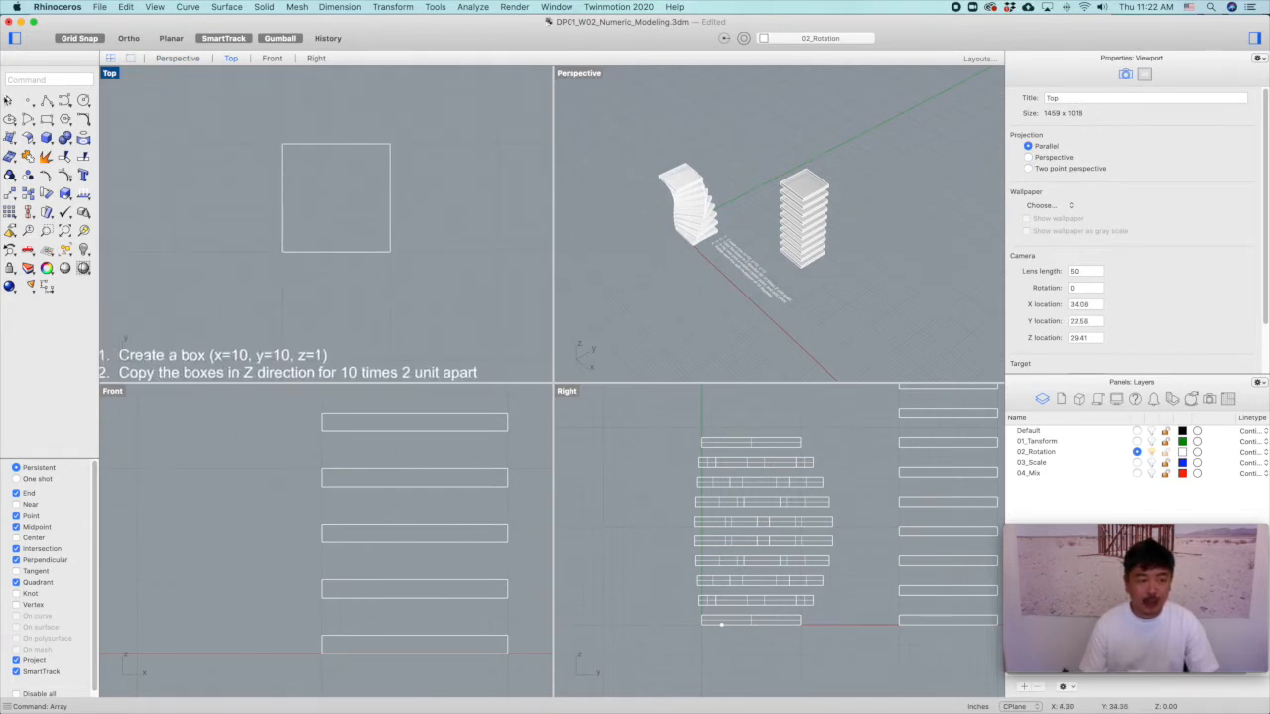
pyautogui.click(30, 102)
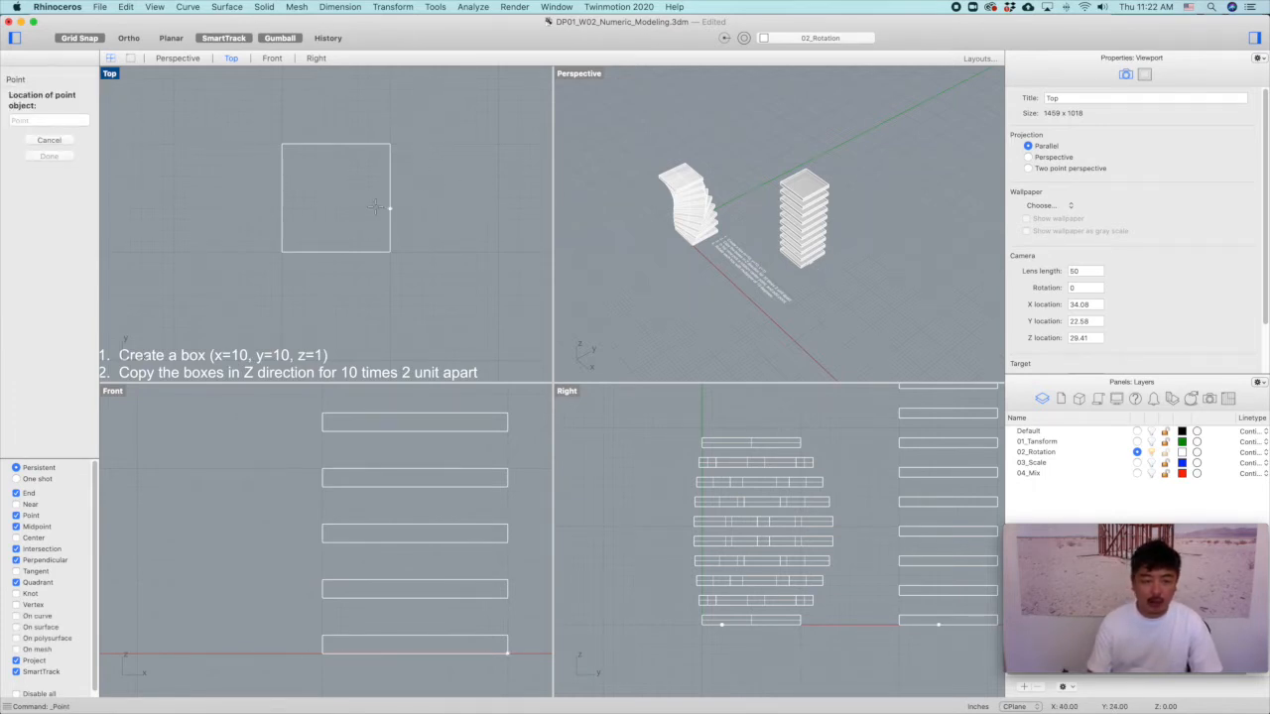
pyautogui.scroll(3, 293, 229)
pyautogui.moveTo(311, 208); pyautogui.dragTo(367, 210, button='right')
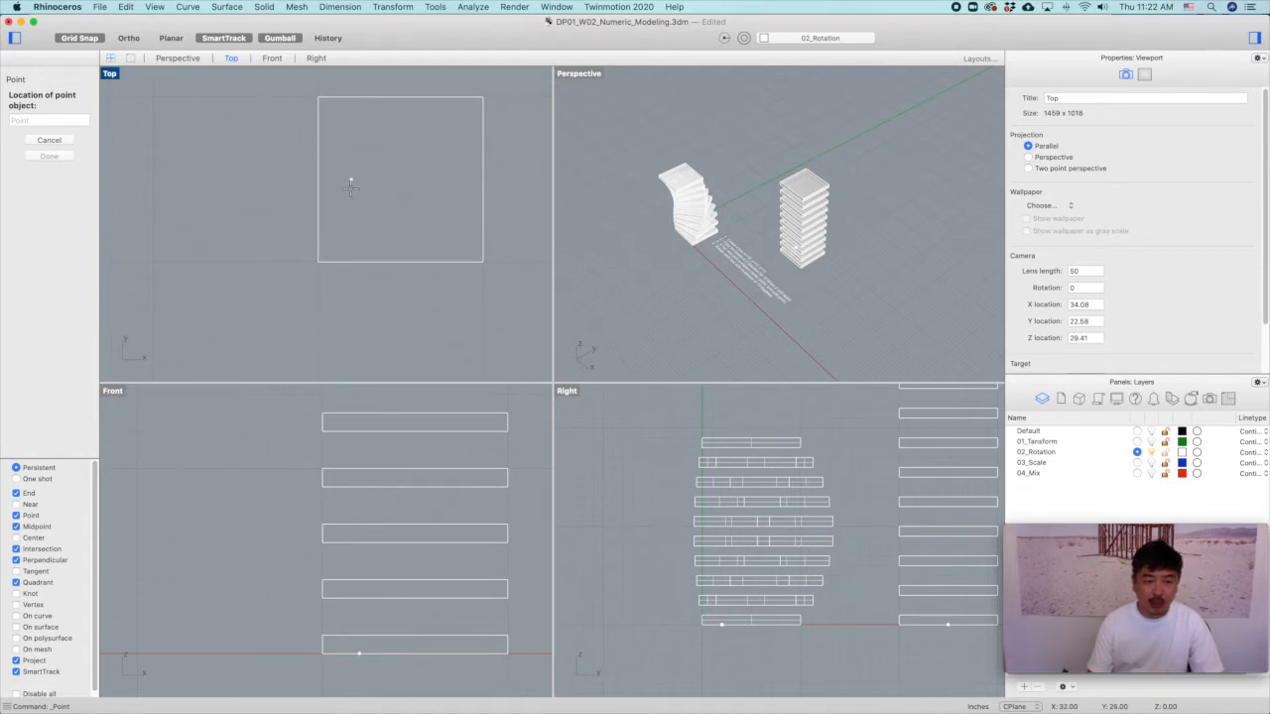
pyautogui.click(349, 230)
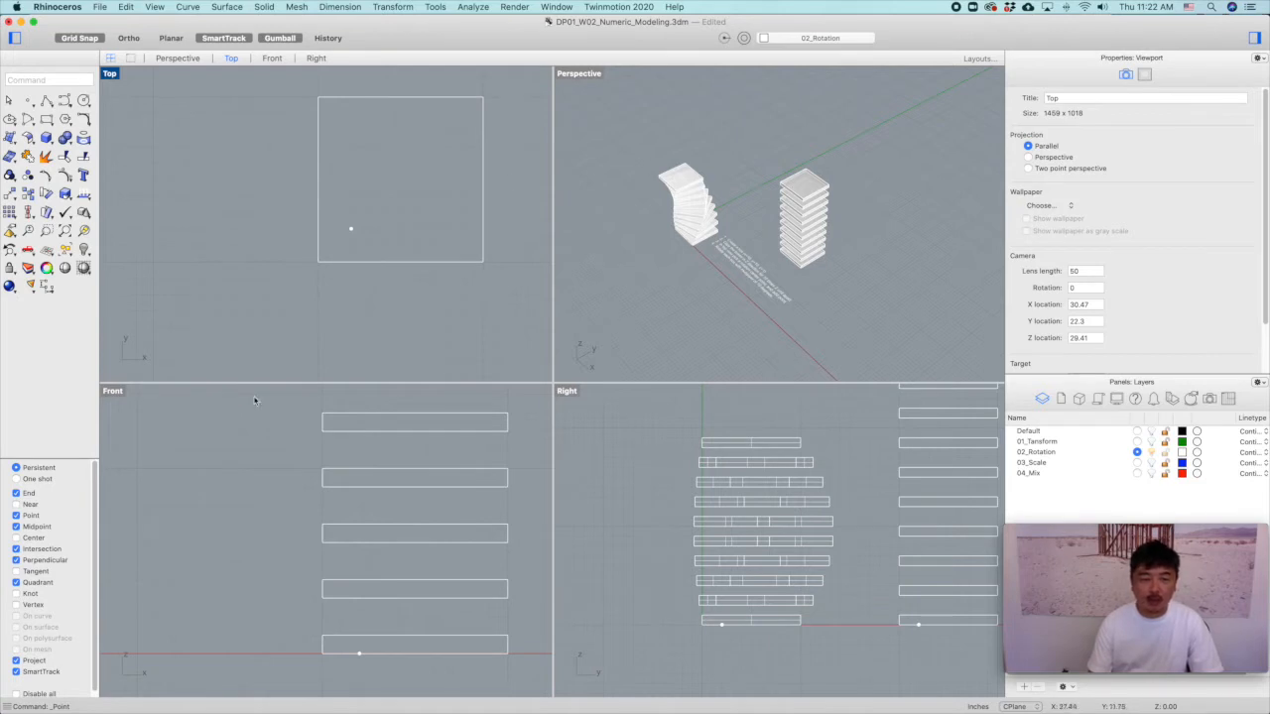
# Rotate the bottom box of the new stack 10 degrees about the point in the Top view.
pyautogui.scroll(-3, 333, 507)
pyautogui.moveTo(385, 512); pyautogui.dragTo(376, 573, button='right')
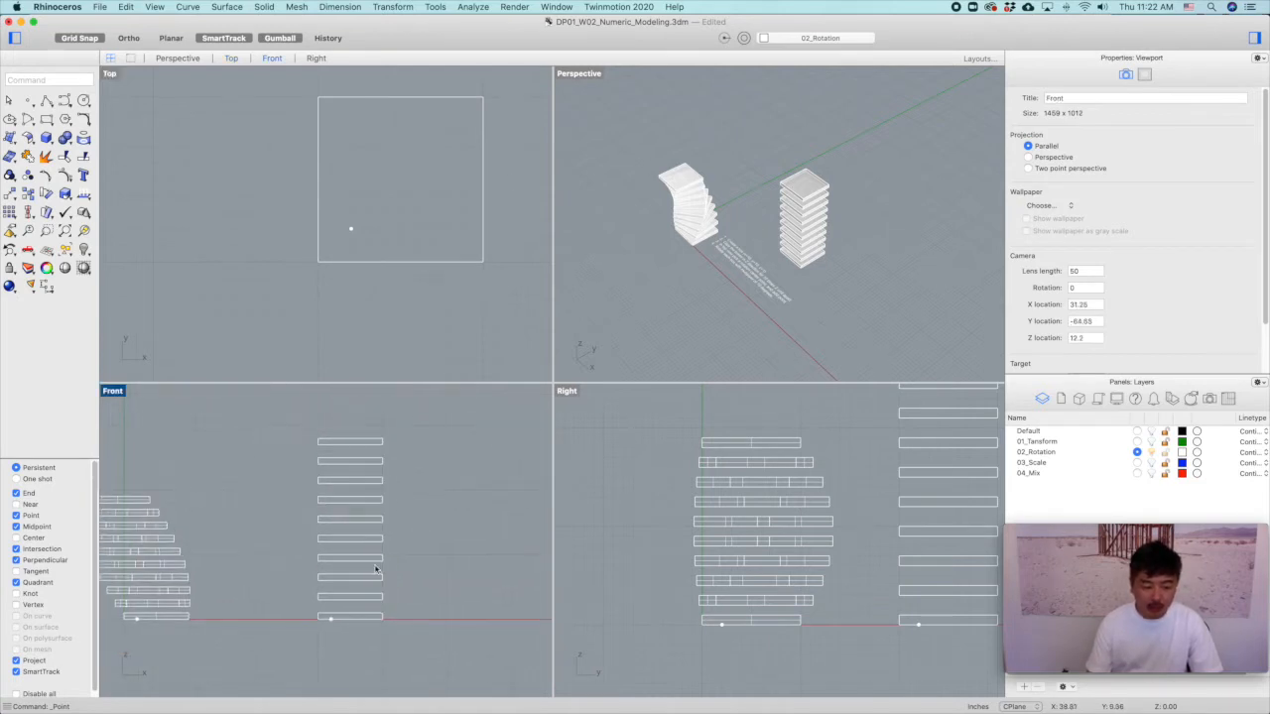
pyautogui.click(375, 617)
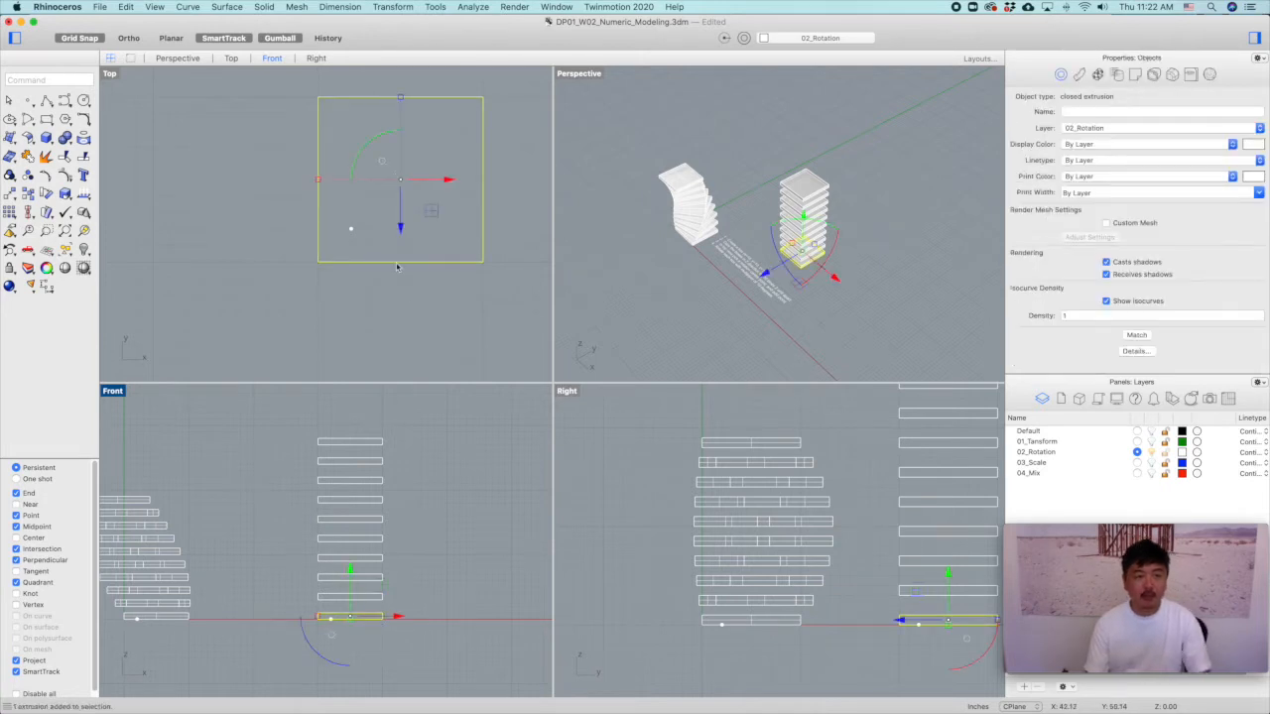
pyautogui.write('Rotate')
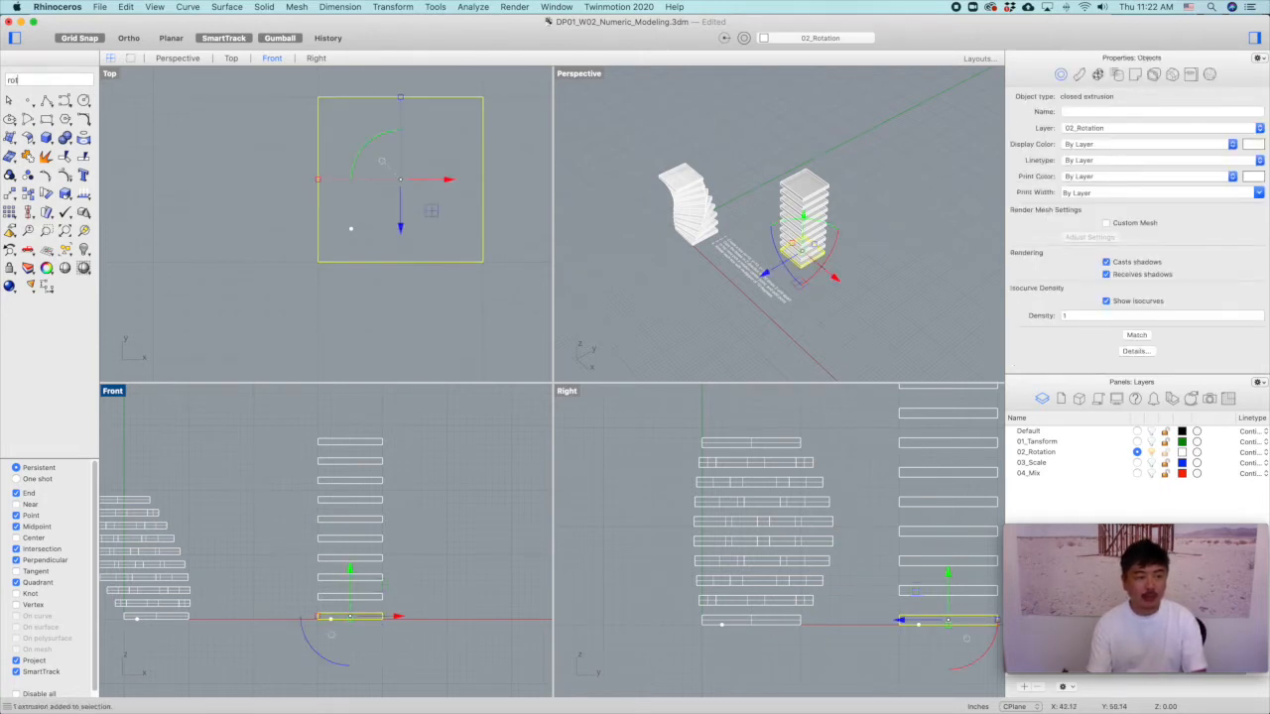
pyautogui.press('Return')
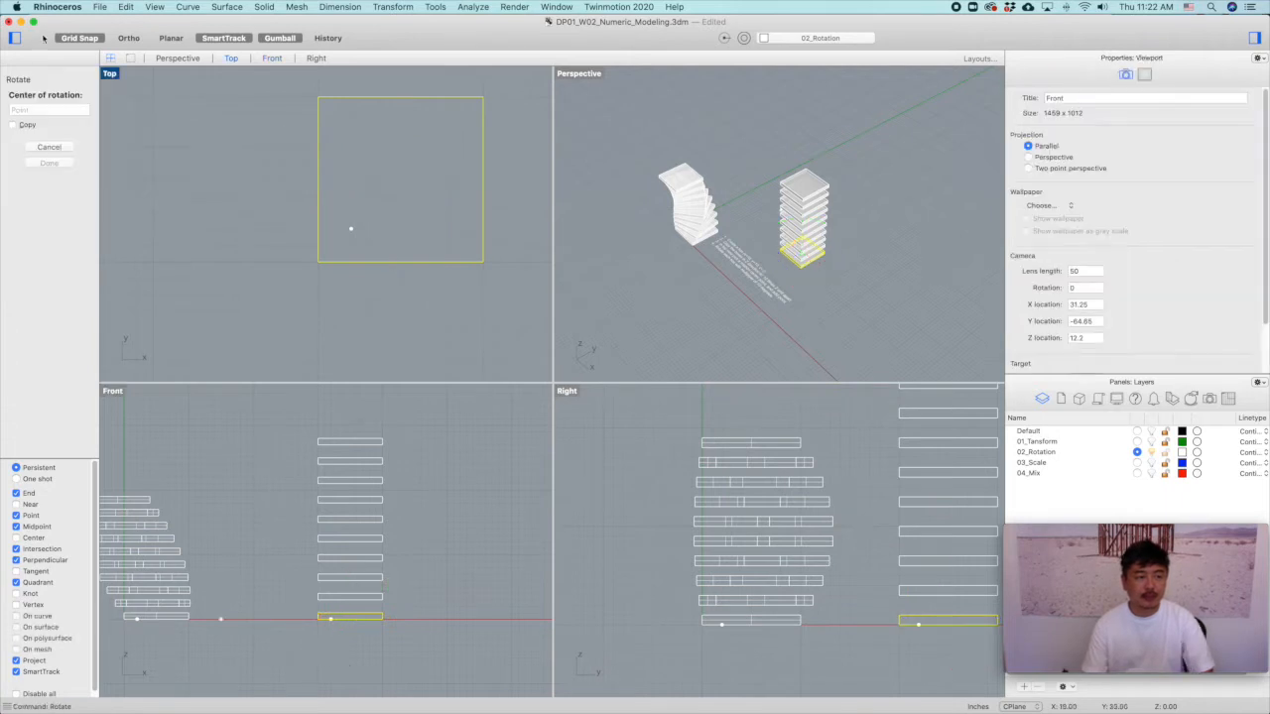
pyautogui.click(349, 228)
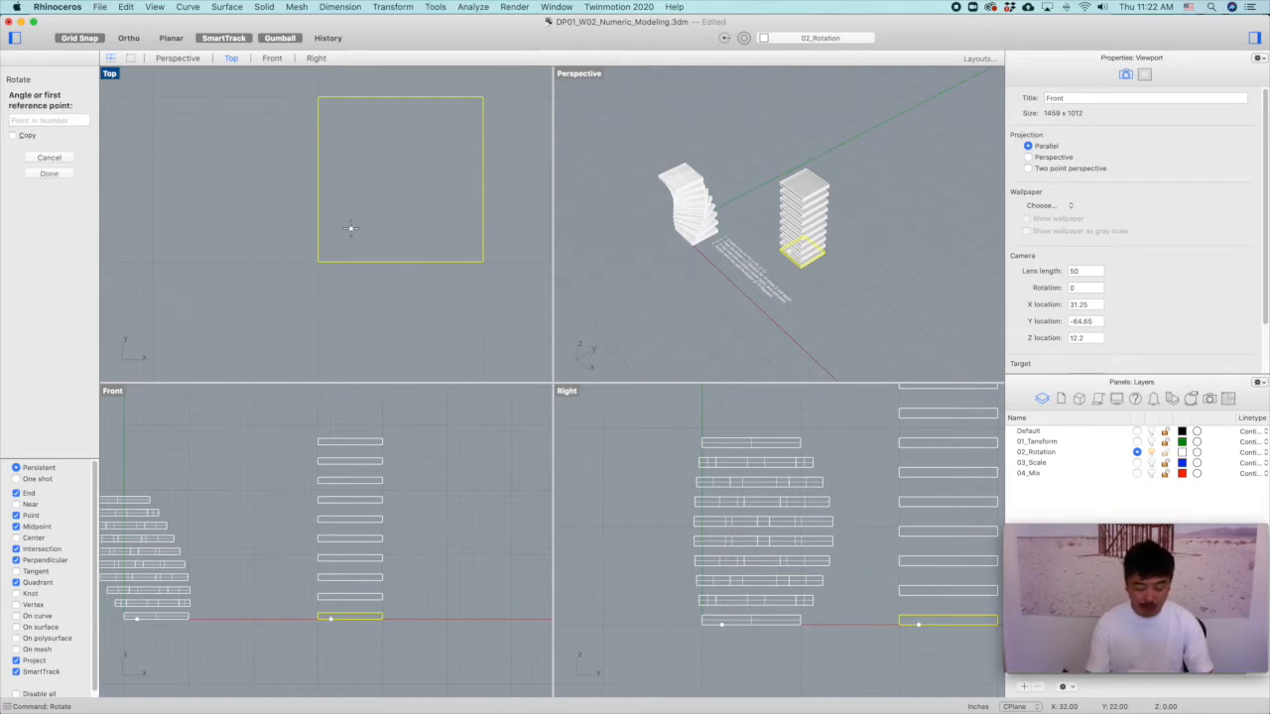
pyautogui.write('1010')
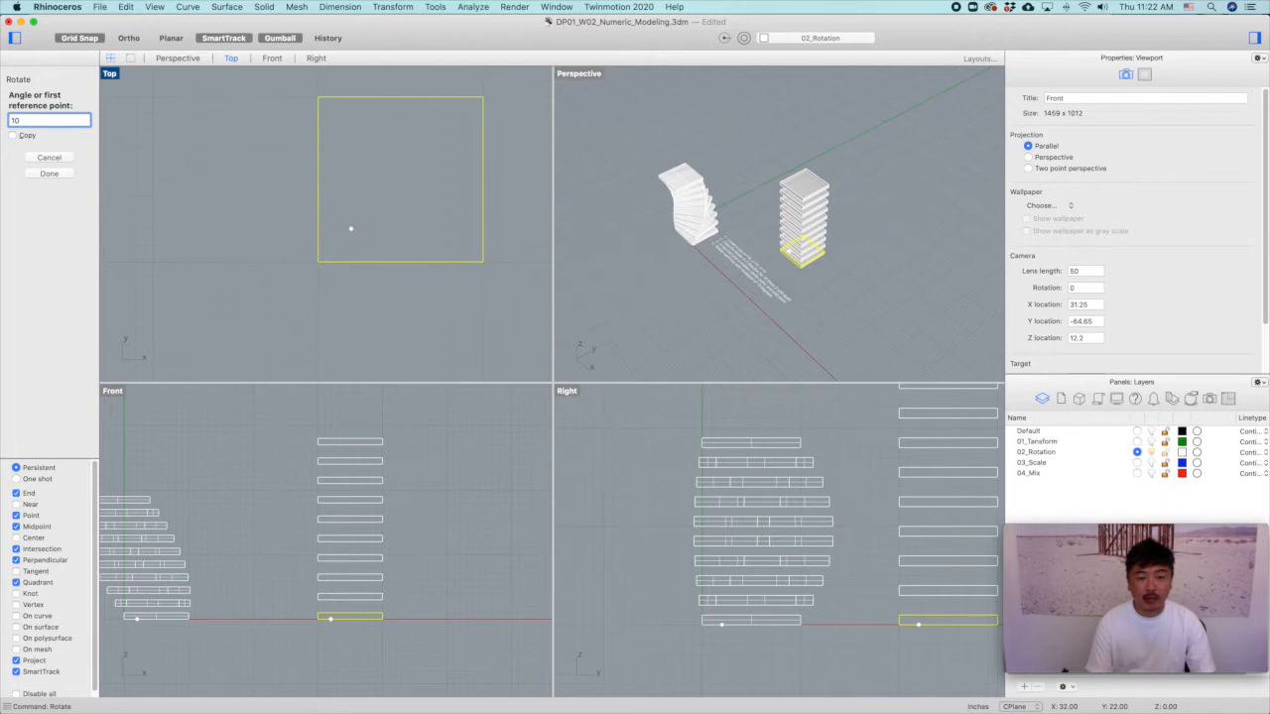
pyautogui.press('Return')
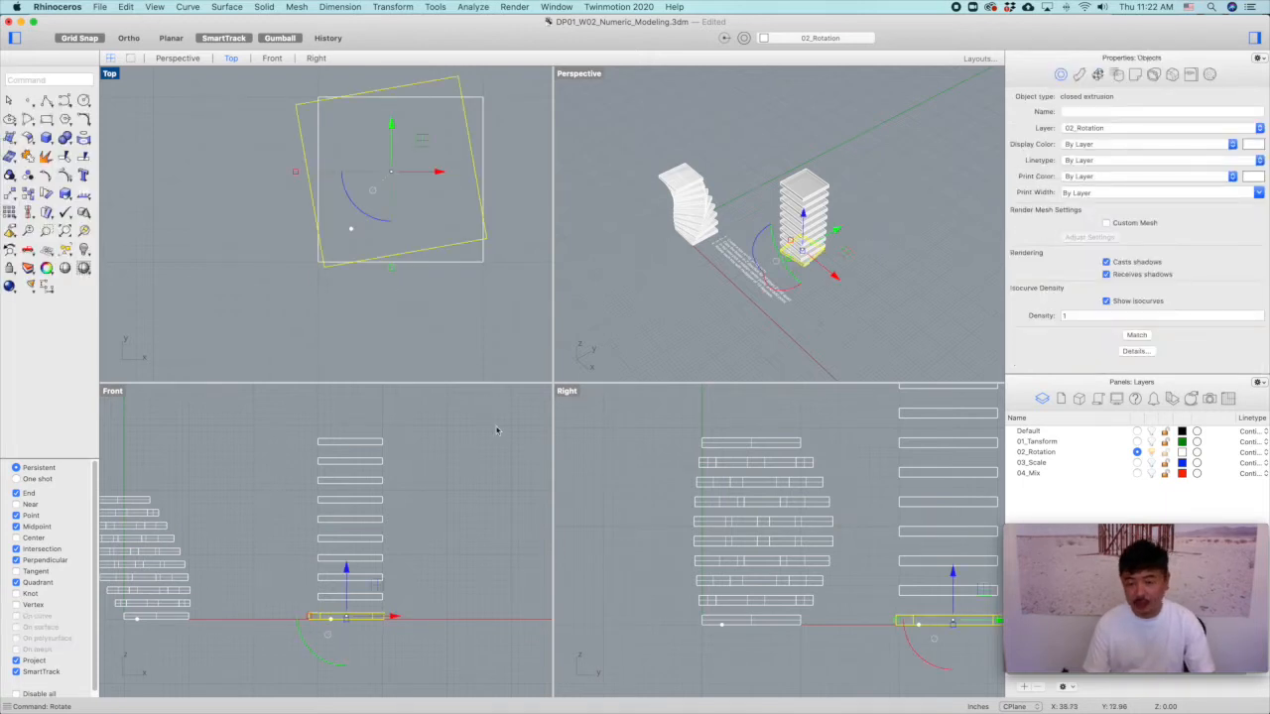
# Rotate the second box from the bottom 20 degrees about the same point in the Top view.
pyautogui.click(452, 567)
pyautogui.click(342, 597)
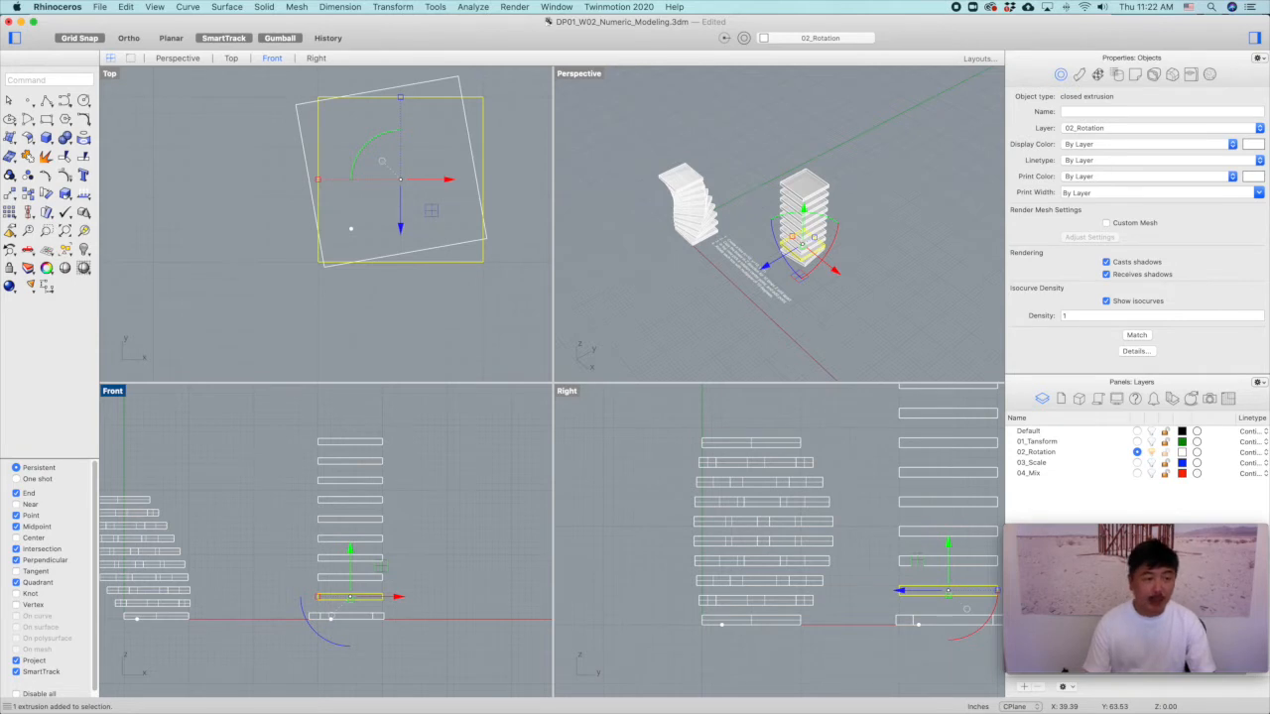
pyautogui.press('Return')
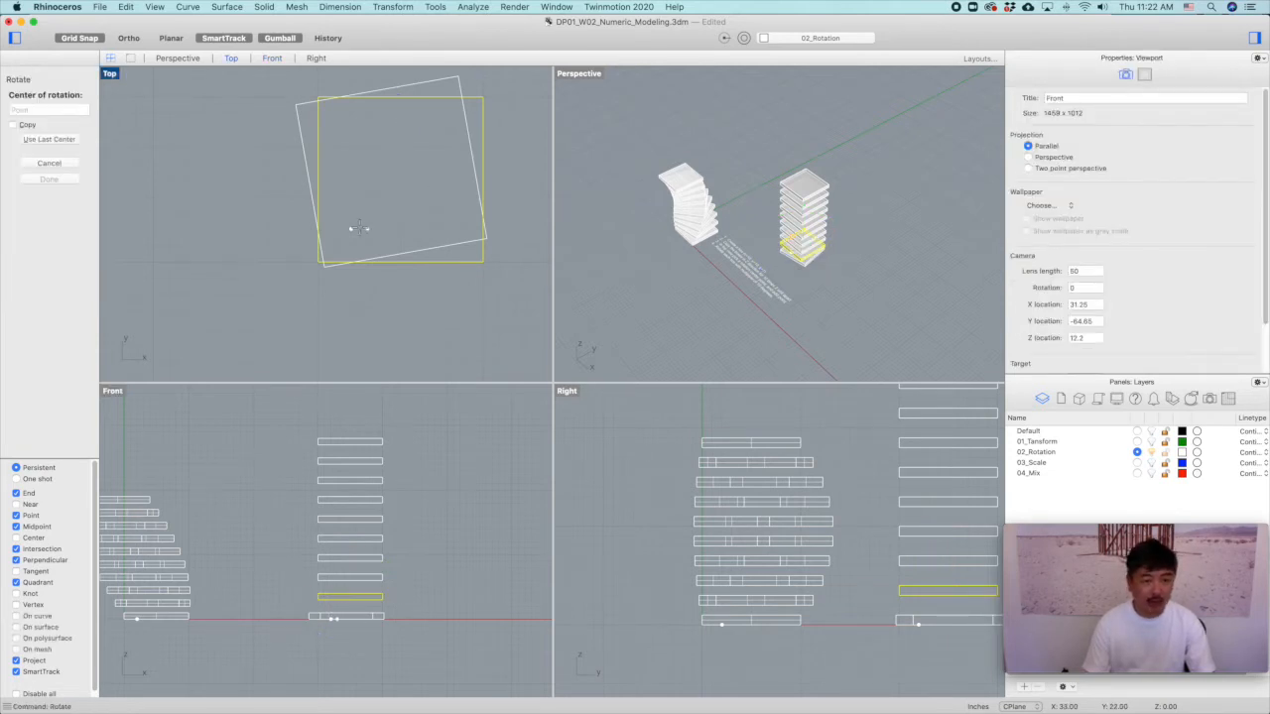
pyautogui.click(352, 228)
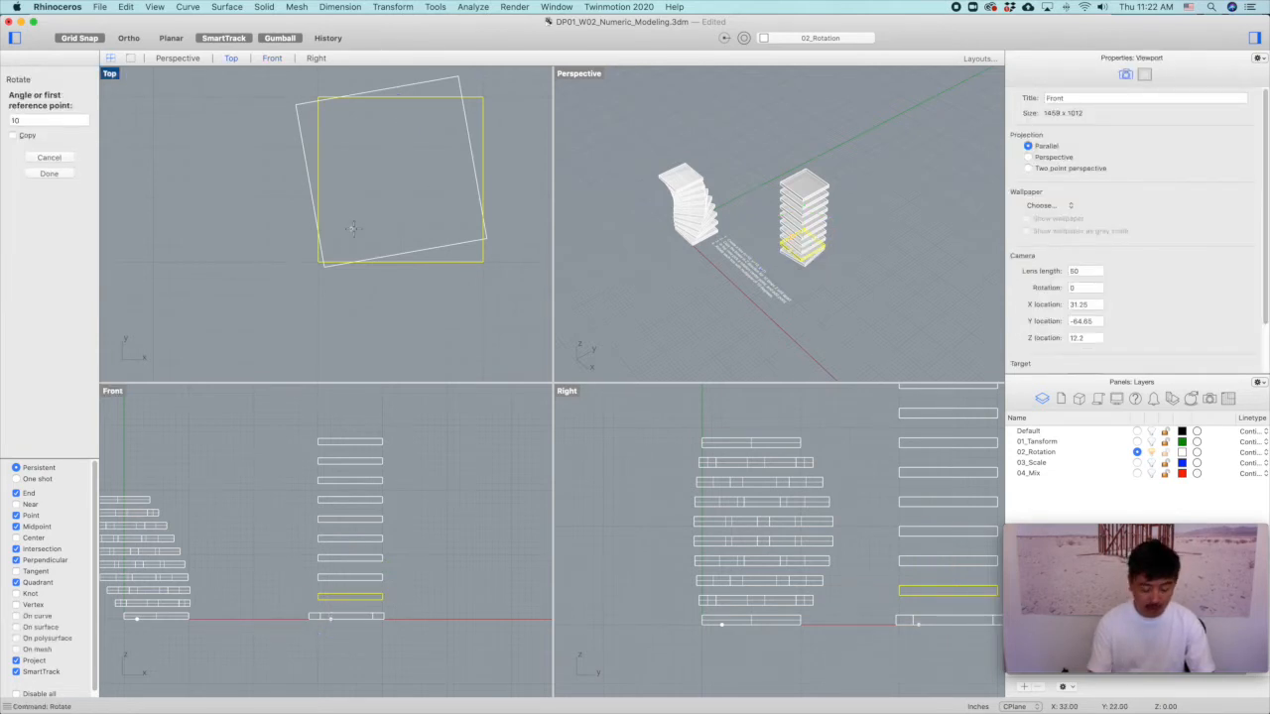
pyautogui.press('Return')
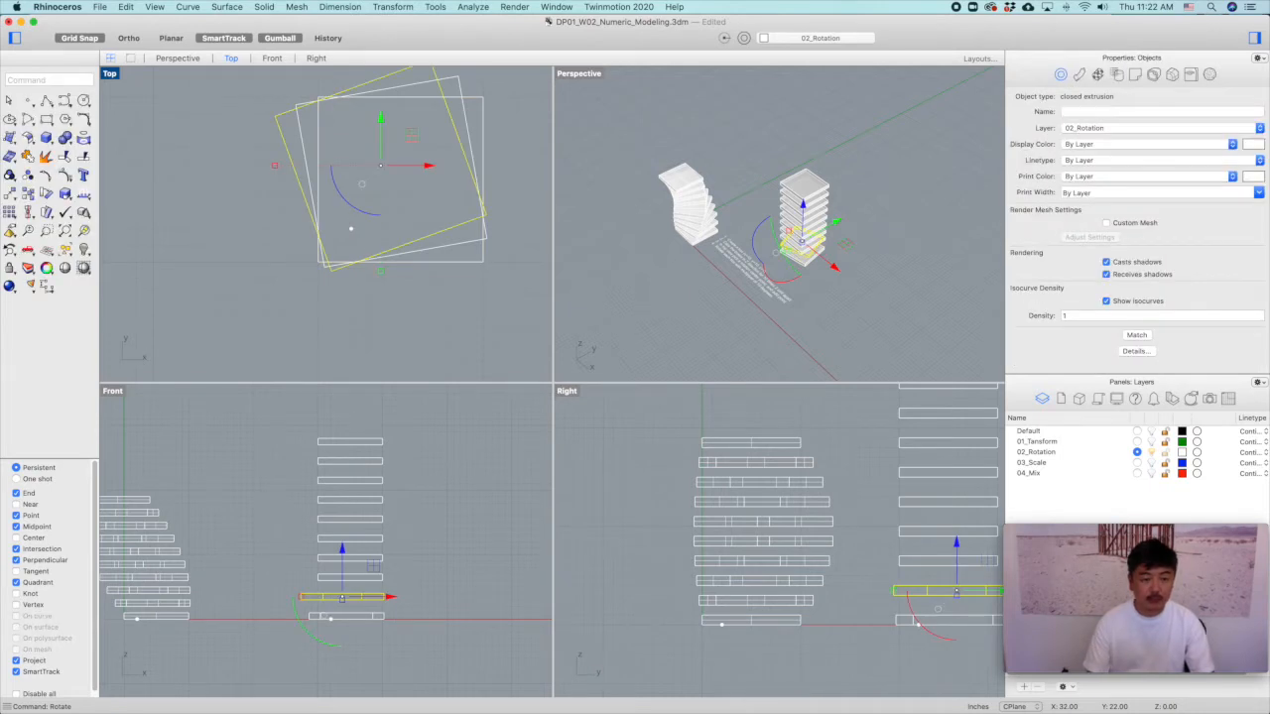
# Rotate the third box from the bottom 30 degrees about the same point in the Top view.
pyautogui.click(362, 578)
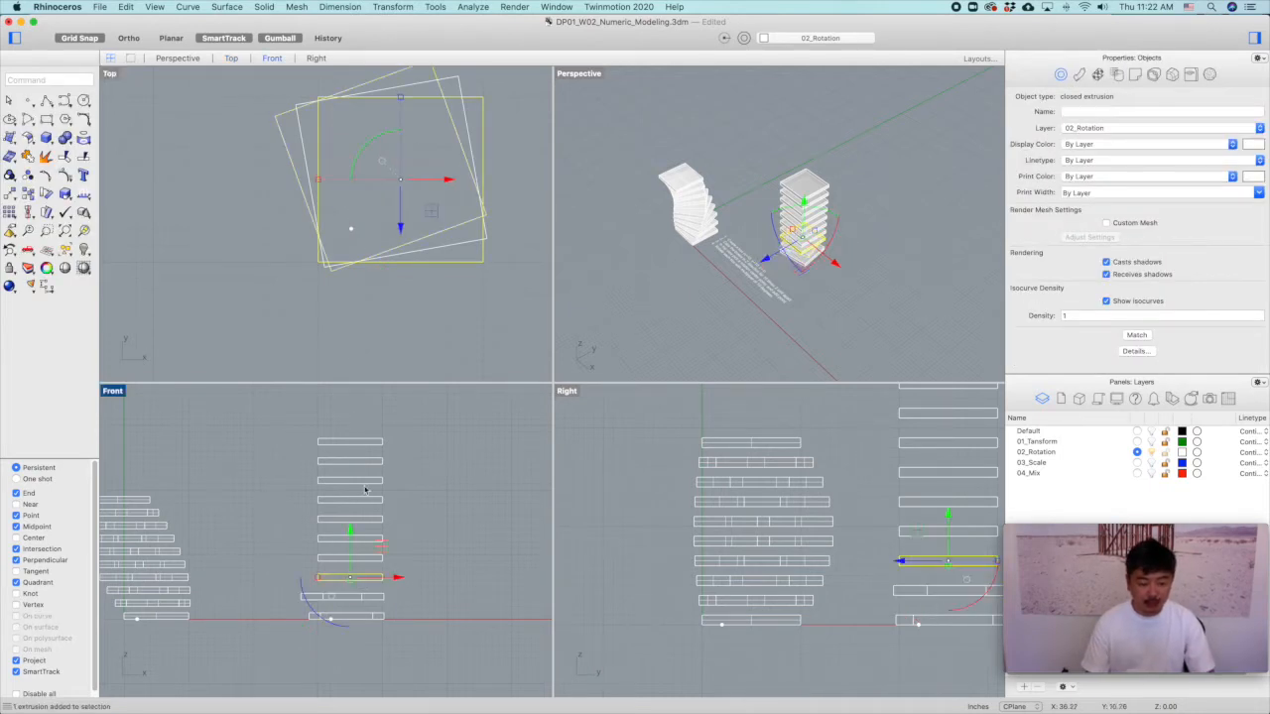
pyautogui.rightClick(432, 199)
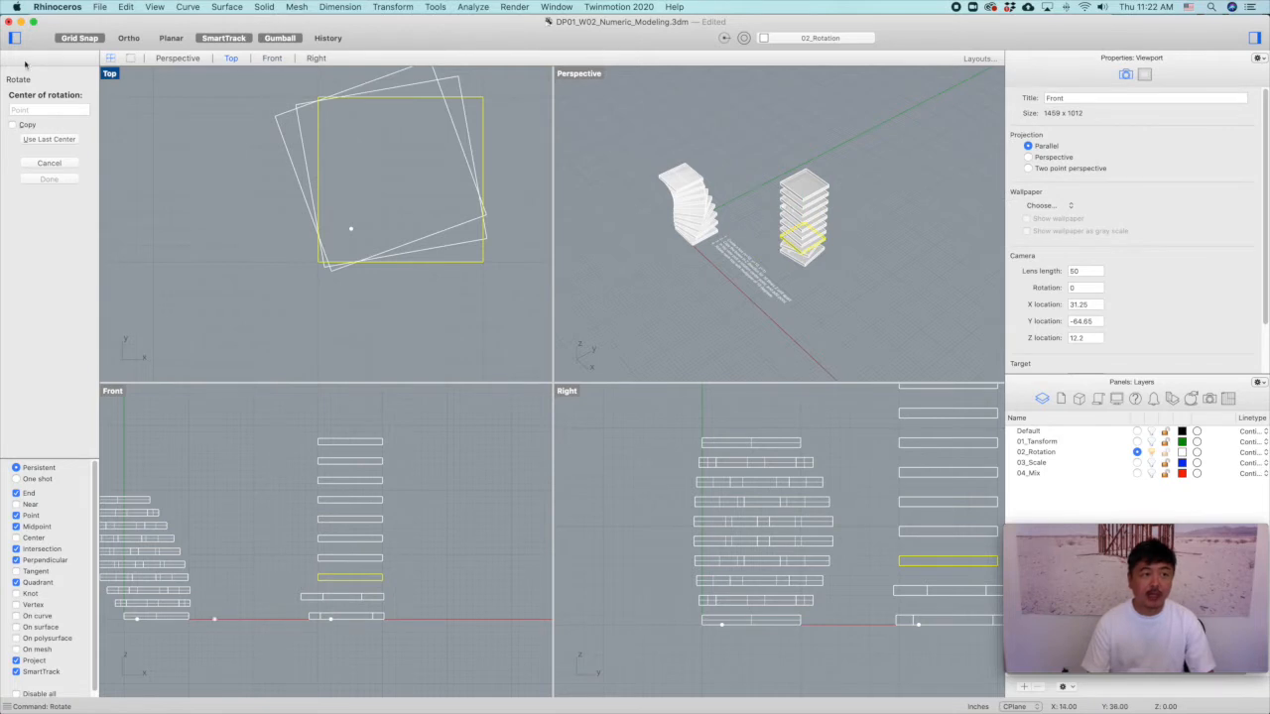
pyautogui.click(352, 228)
pyautogui.write('30')
pyautogui.press('Return')
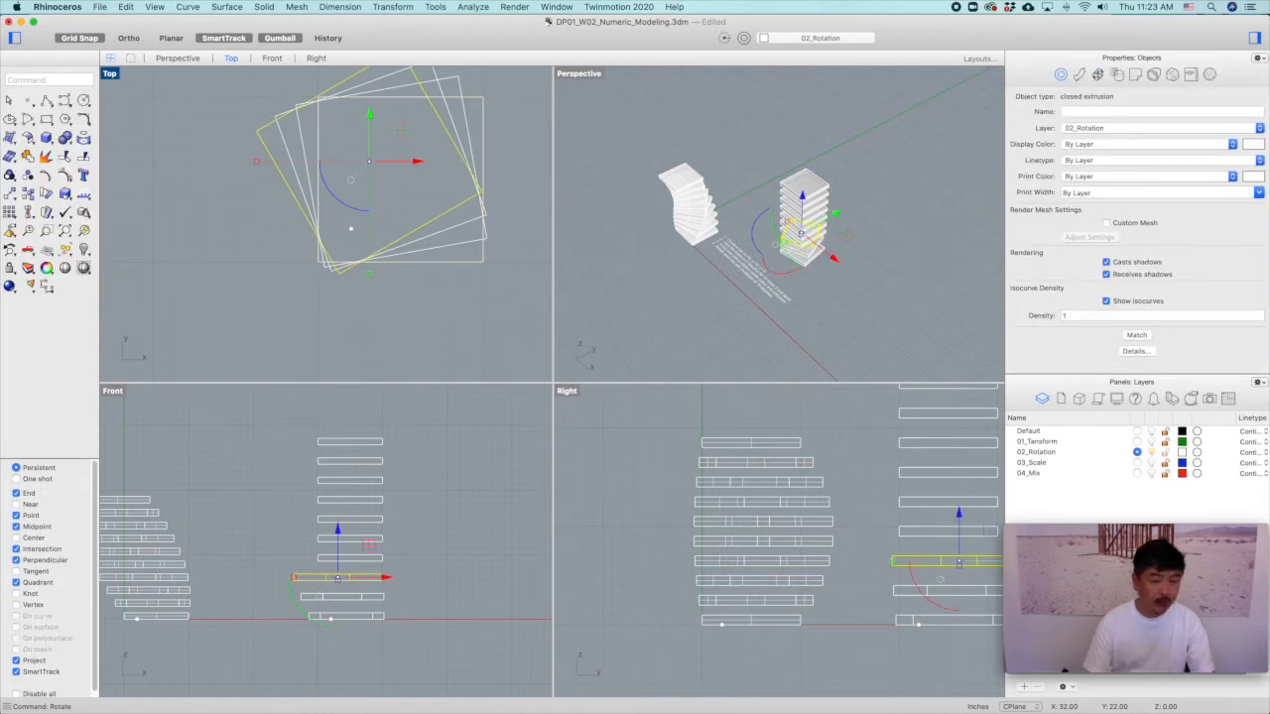
# Rotate the fourth box from the bottom 40 degrees about the same point in the Top view.
pyautogui.click(348, 558)
pyautogui.press('Return')
pyautogui.click(354, 228)
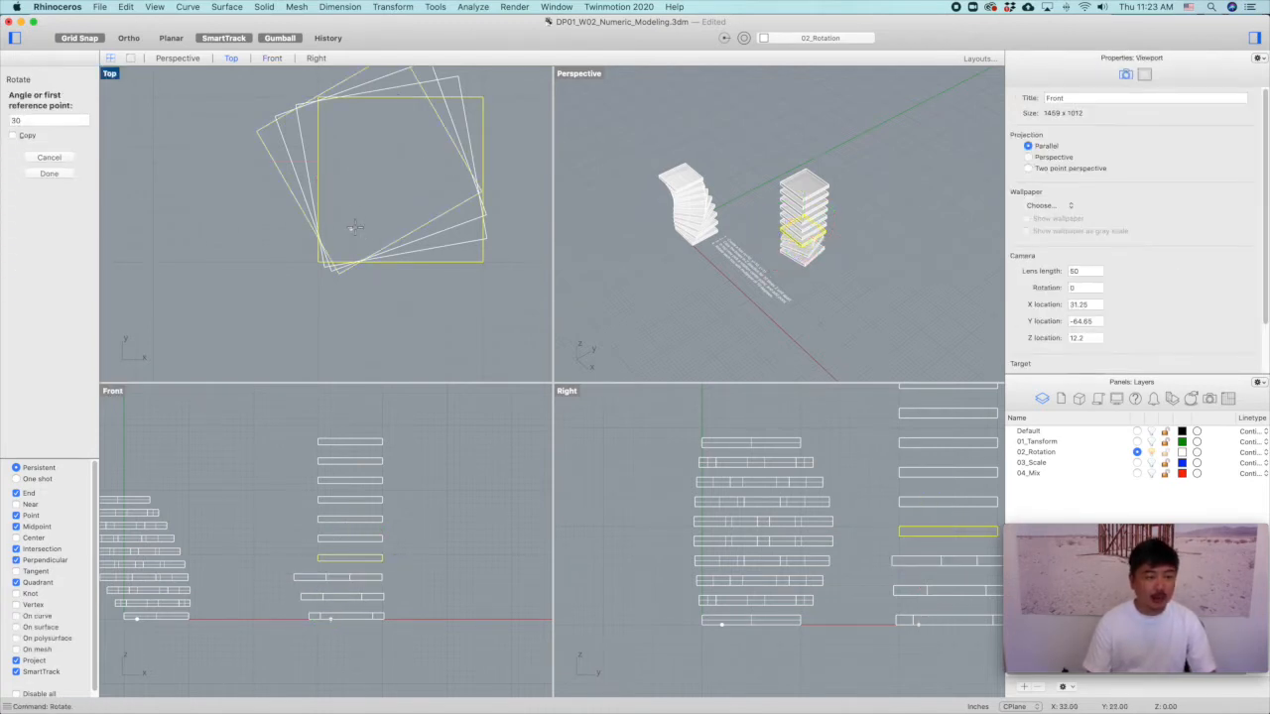
pyautogui.press('Return')
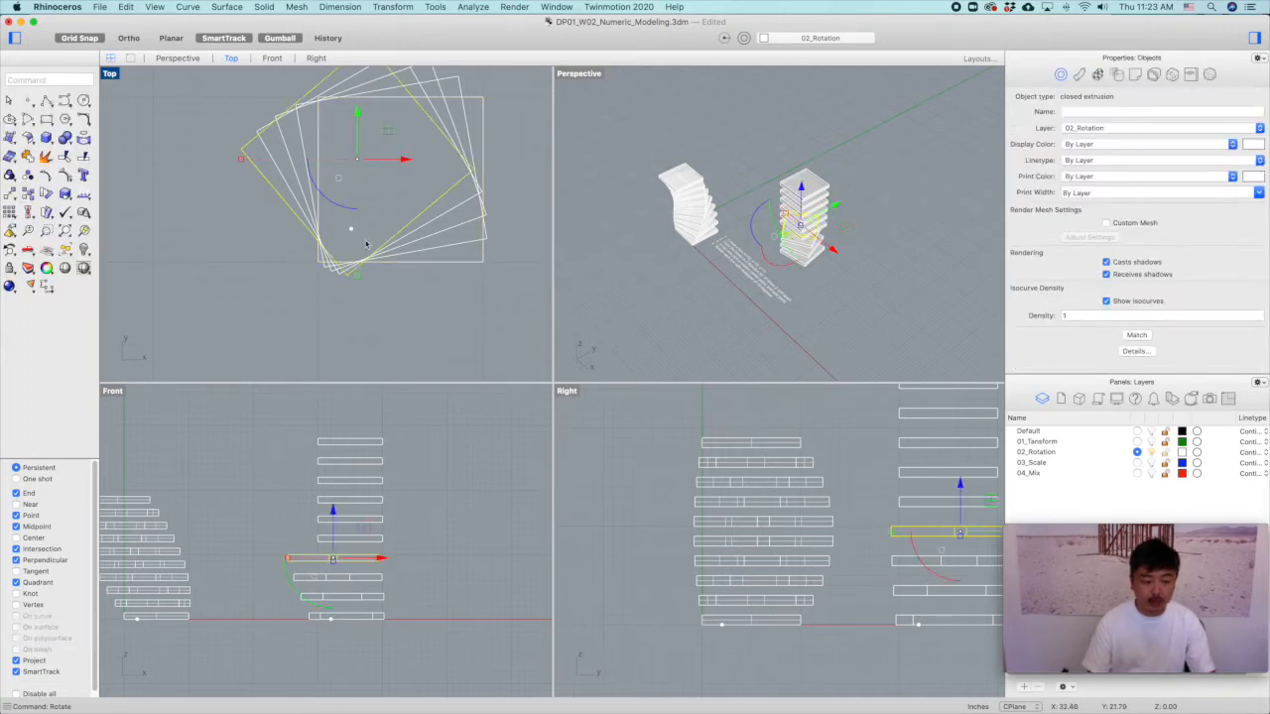
# Rotate the fifth box from the bottom 50 degrees about the same point in the Top view.
pyautogui.click(358, 541)
pyautogui.press('Return')
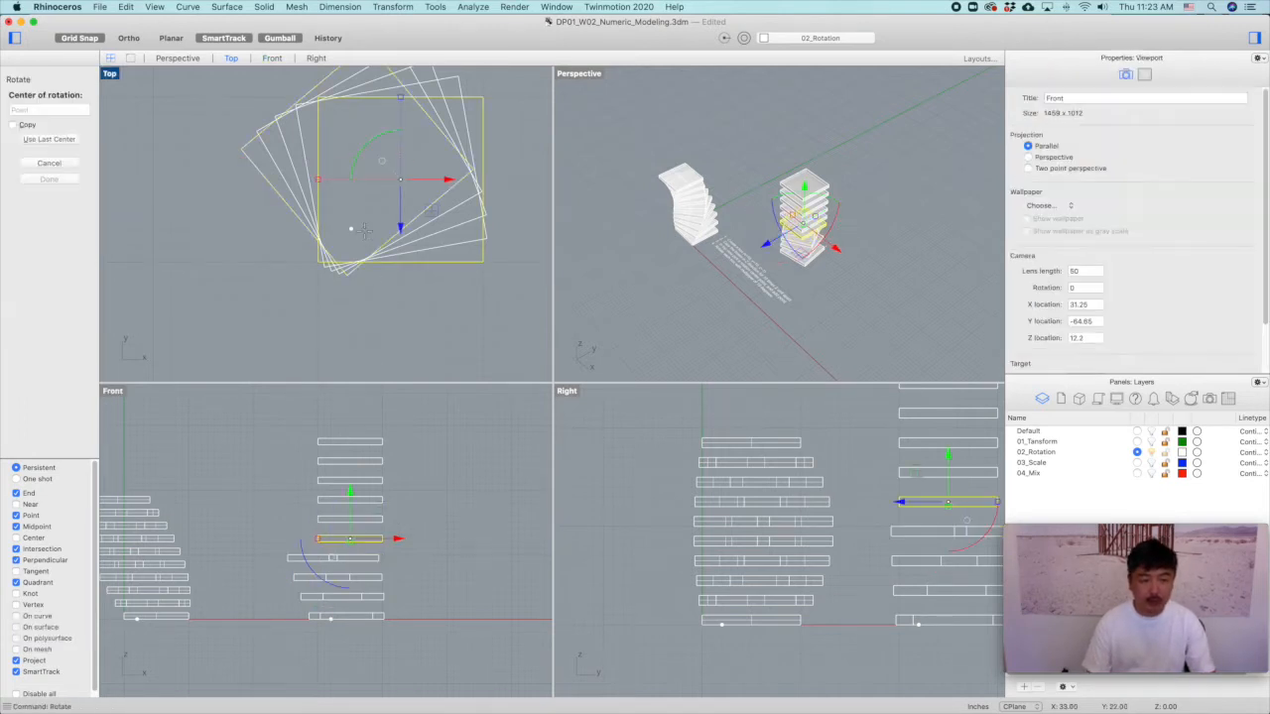
pyautogui.click(354, 228)
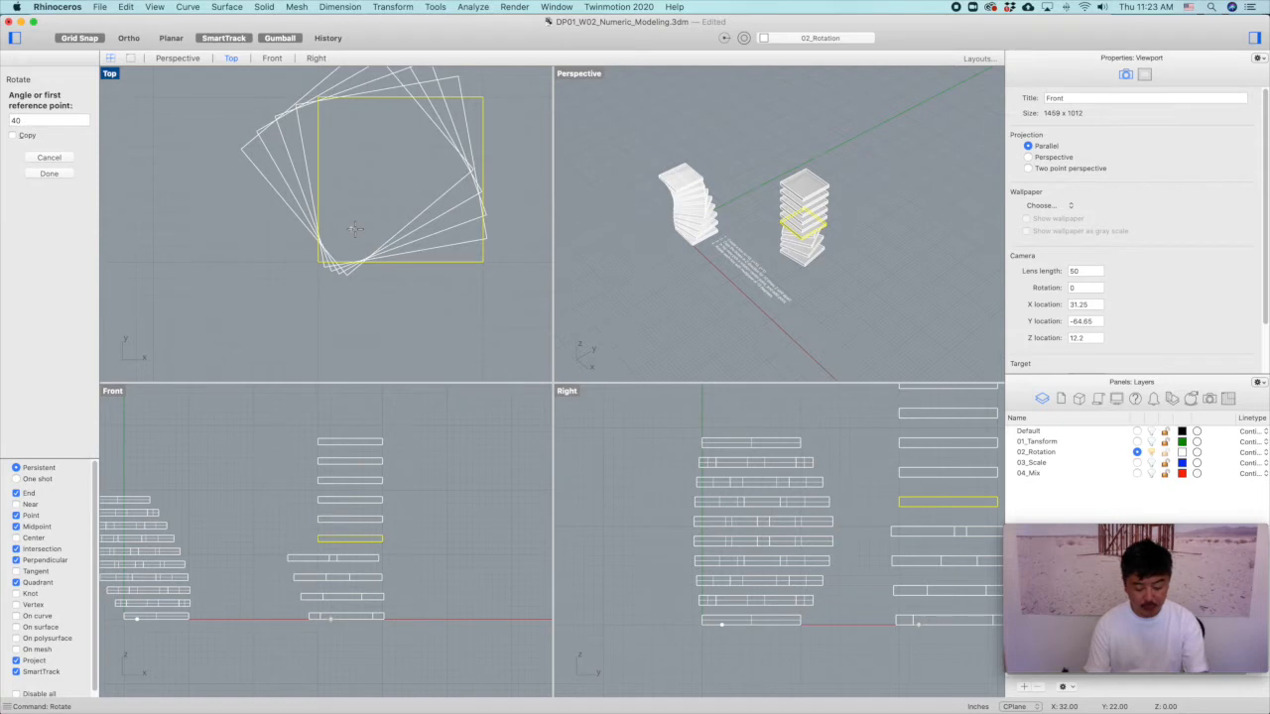
pyautogui.write('40')
pyautogui.press('Return')
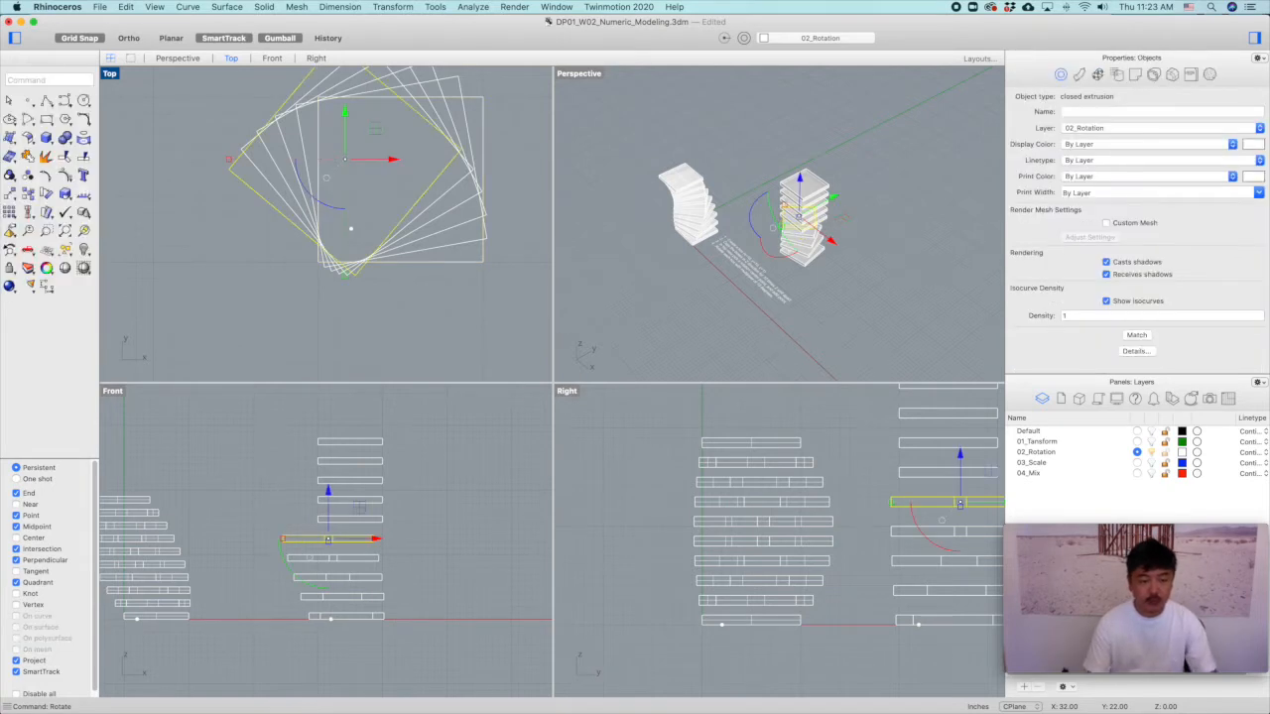
# Rotate the sixth box from the bottom 60 degrees about the same point in the Top view.
pyautogui.click(357, 520)
pyautogui.press('Return')
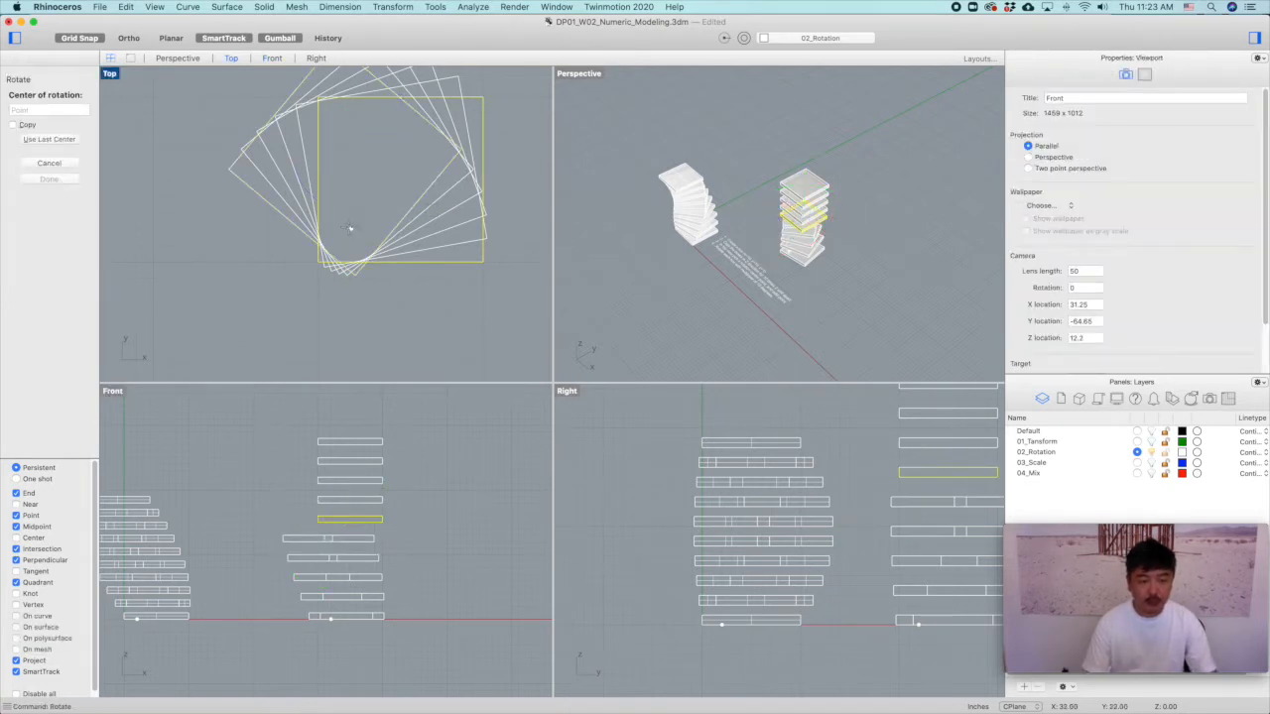
pyautogui.click(350, 227)
pyautogui.write('50')
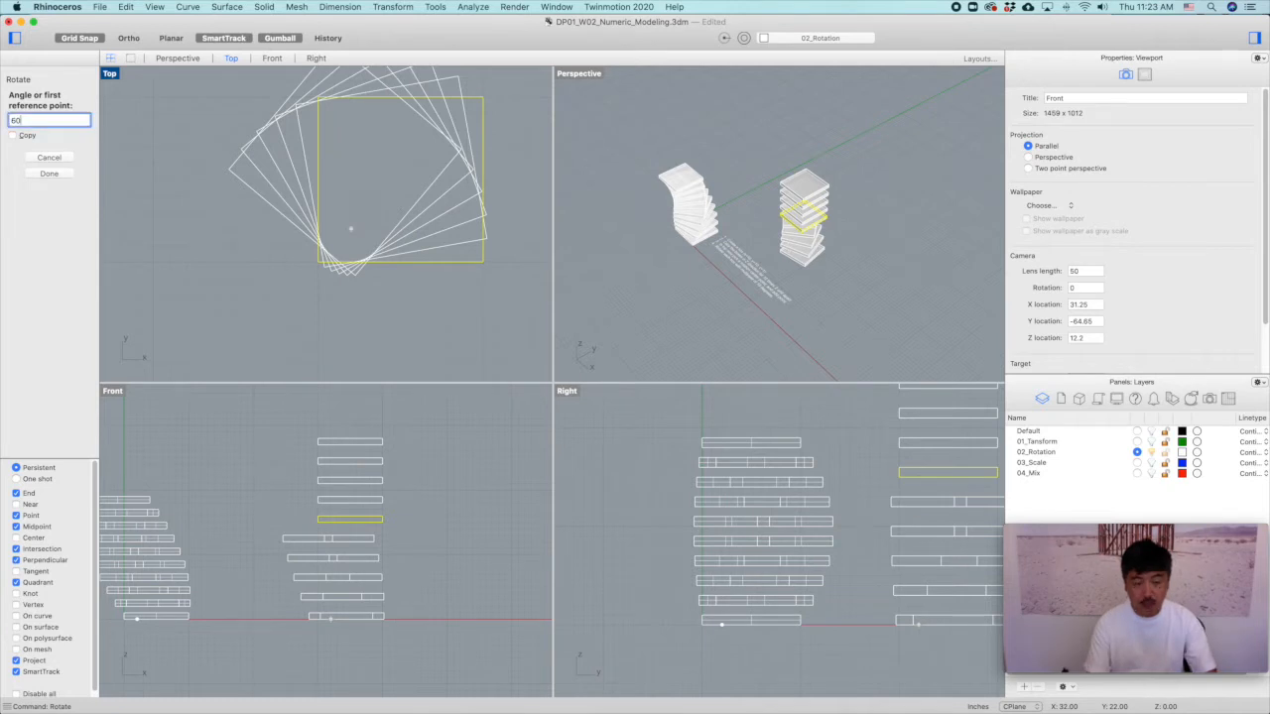
pyautogui.press('Return')
# Rotate the seventh box from the bottom 70 degrees about the same point in the Top view.
pyautogui.click(375, 498)
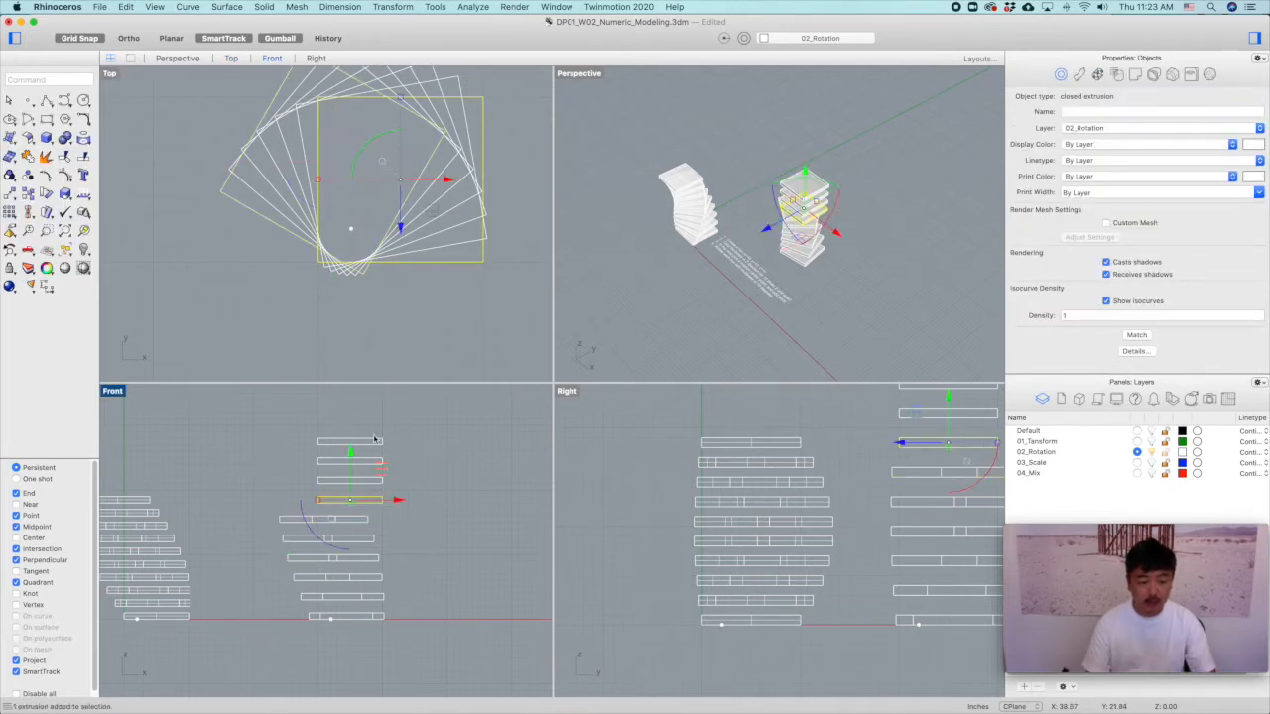
pyautogui.press('Return')
pyautogui.click(349, 227)
pyautogui.write('60')
pyautogui.press('Return')
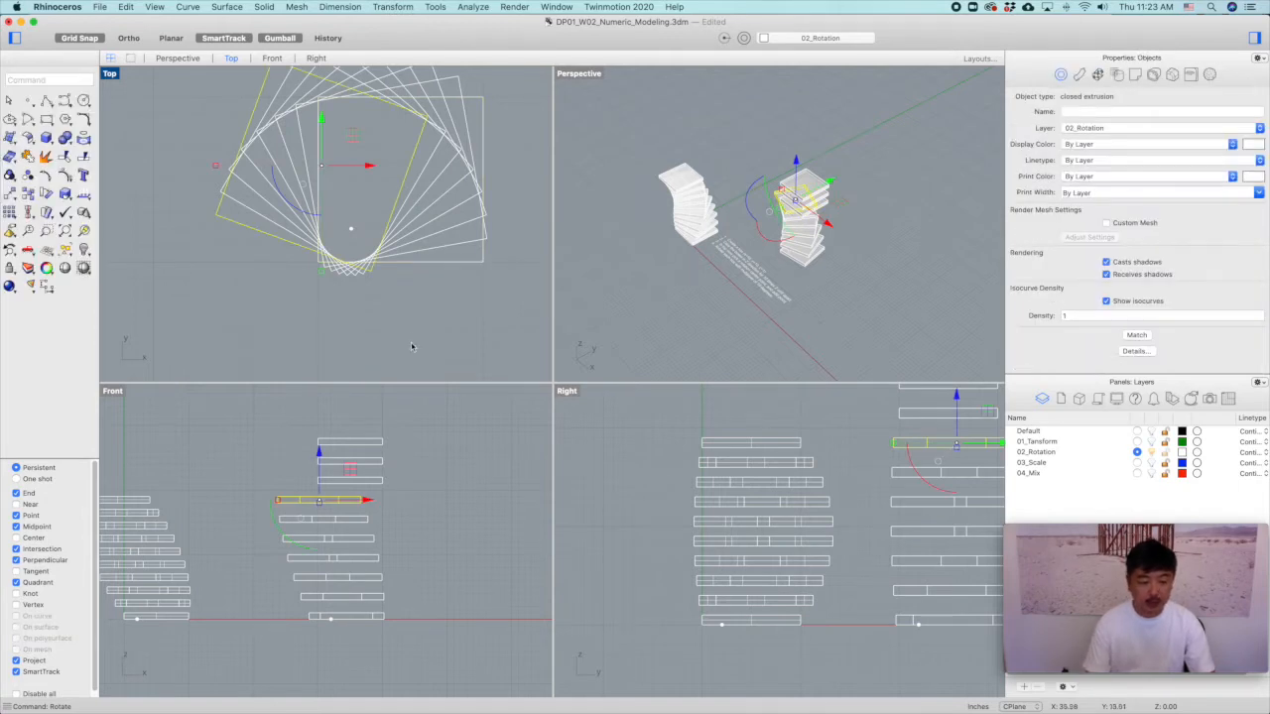
# Rotate the eighth box from the bottom 80 degrees about the same point in the Top view.
pyautogui.click(377, 479)
pyautogui.press('Return')
pyautogui.click(350, 227)
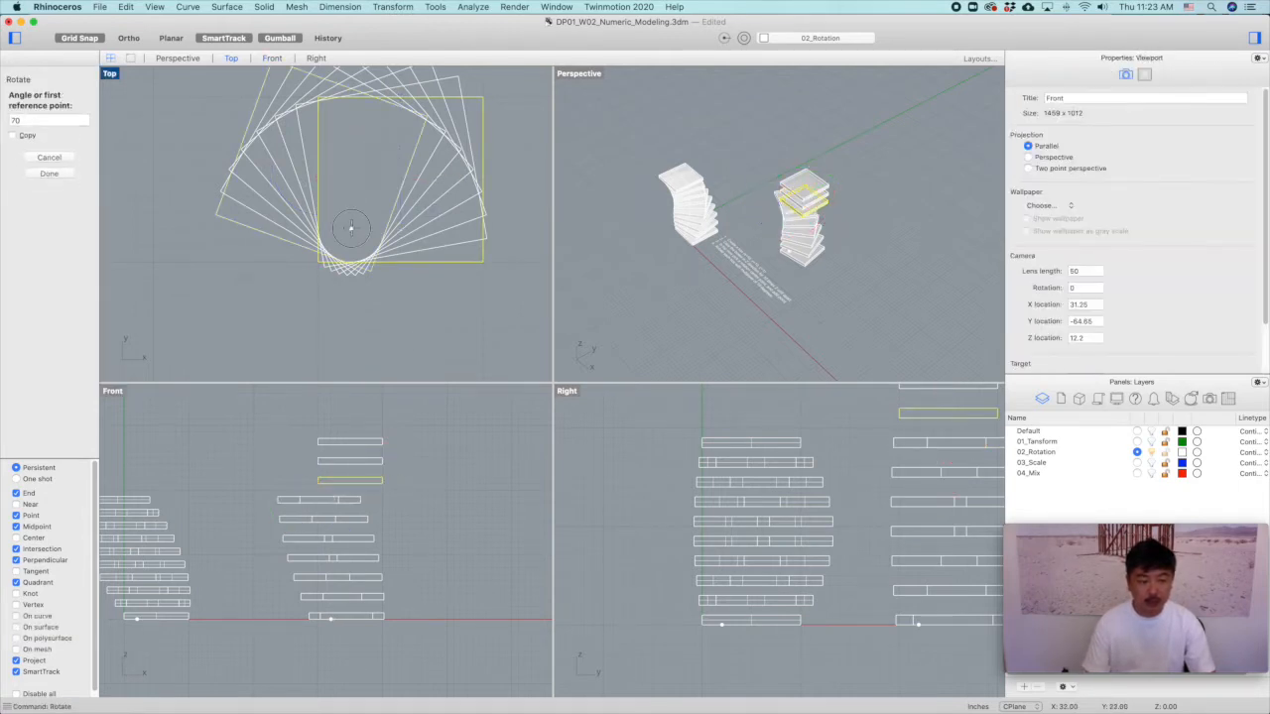
pyautogui.write('70')
pyautogui.press('Return')
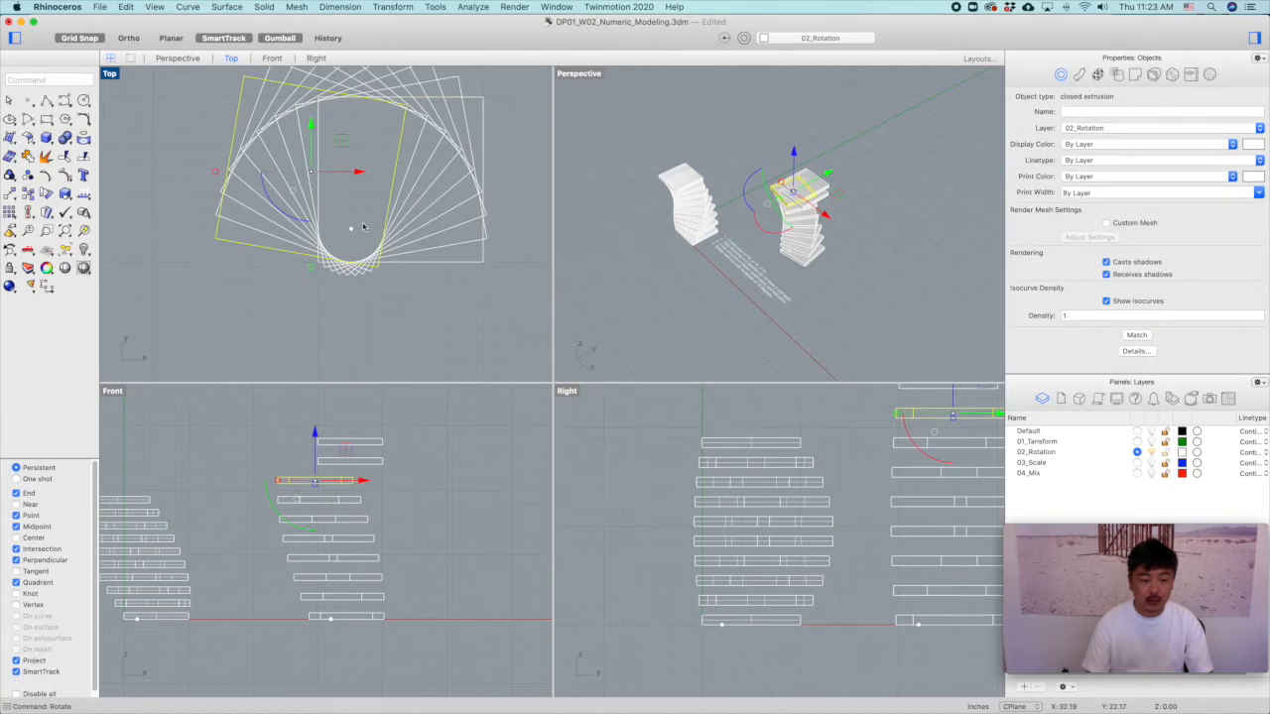
# Rotate the ninth box from the bottom 90 degrees about the same point in the Top view.
pyautogui.click(370, 461)
pyautogui.press('Return')
pyautogui.click(350, 227)
pyautogui.write('90')
pyautogui.press('Return')
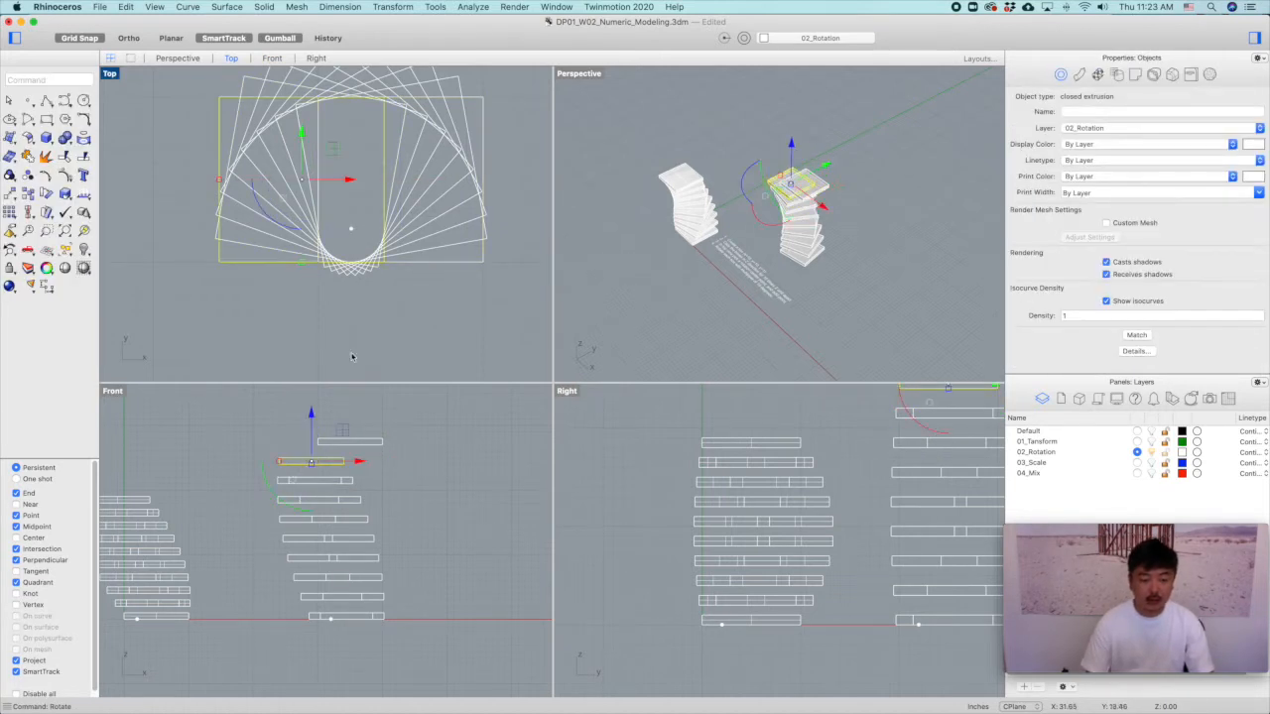
# Rotate the topmost box of the stack 100 degrees about the same point in the Top view and deselect it.
pyautogui.click(365, 443)
pyautogui.press('Return')
pyautogui.click(351, 227)
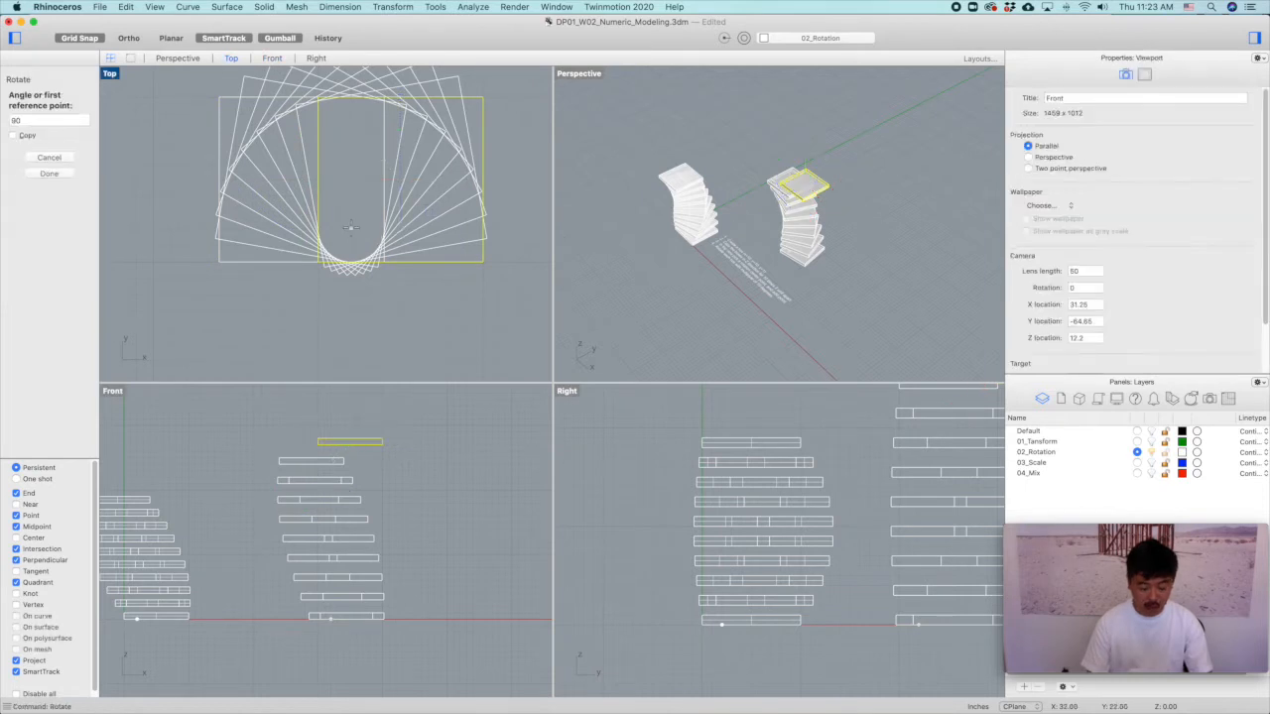
pyautogui.press('Return')
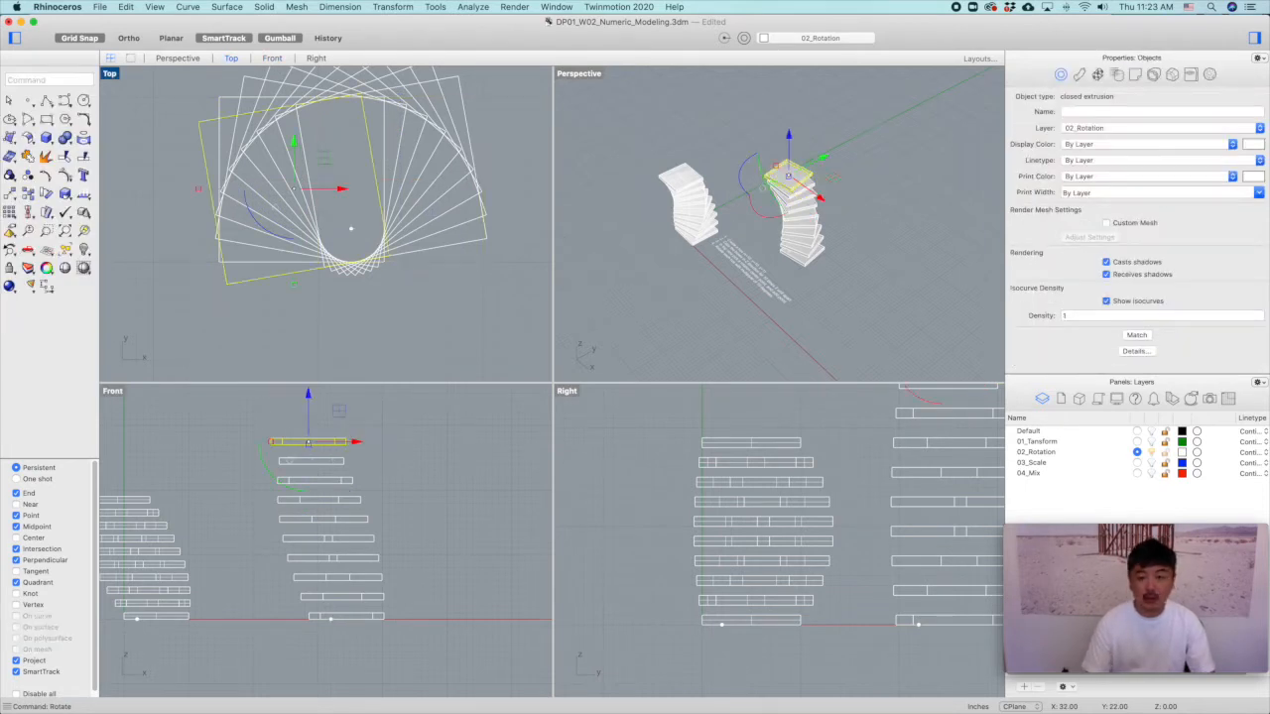
pyautogui.click(817, 144)
# Make 03_Scale the current layer and hide the 02_Rotation layer, working in the Perspective view.
pyautogui.moveTo(817, 144); pyautogui.dragTo(817, 239, button='right')
pyautogui.doubleClick(591, 75)
pyautogui.moveTo(643, 279); pyautogui.dragTo(917, 507, button='right')
pyautogui.moveTo(821, 449); pyautogui.dragTo(872, 466, button='right')
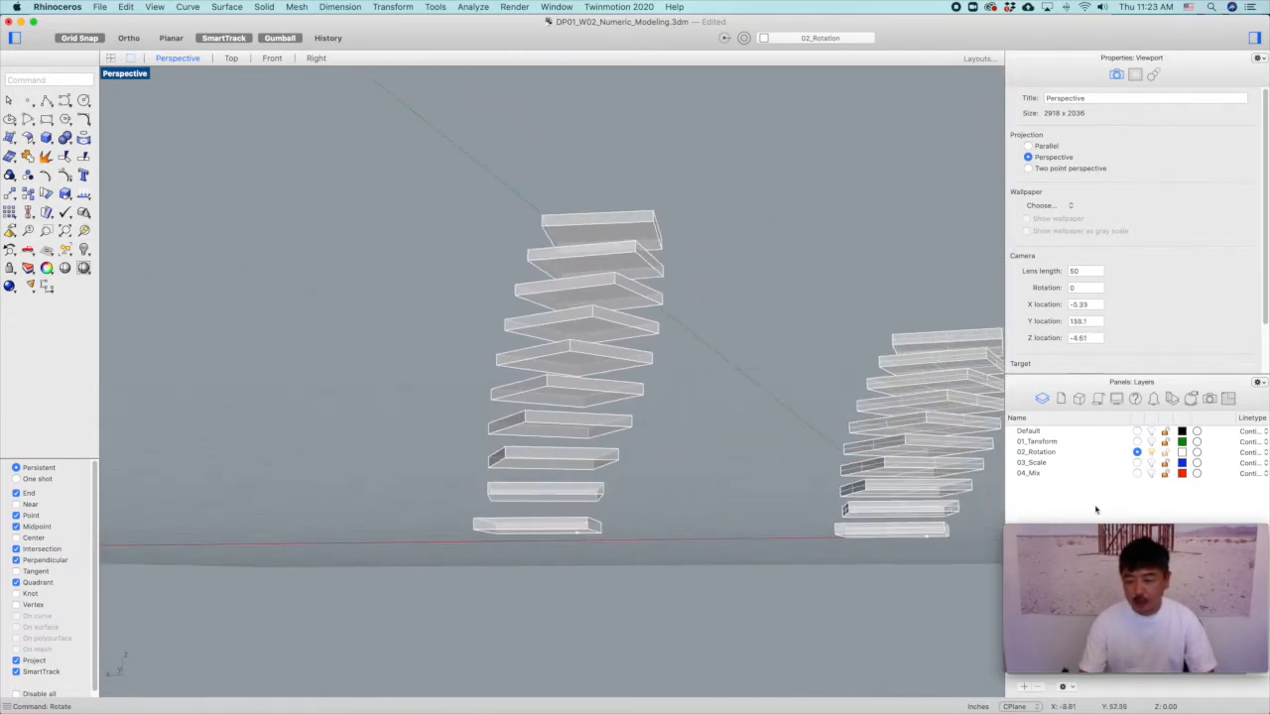
pyautogui.click(1138, 462)
pyautogui.click(1151, 451)
pyautogui.moveTo(873, 371); pyautogui.dragTo(542, 375, button='right')
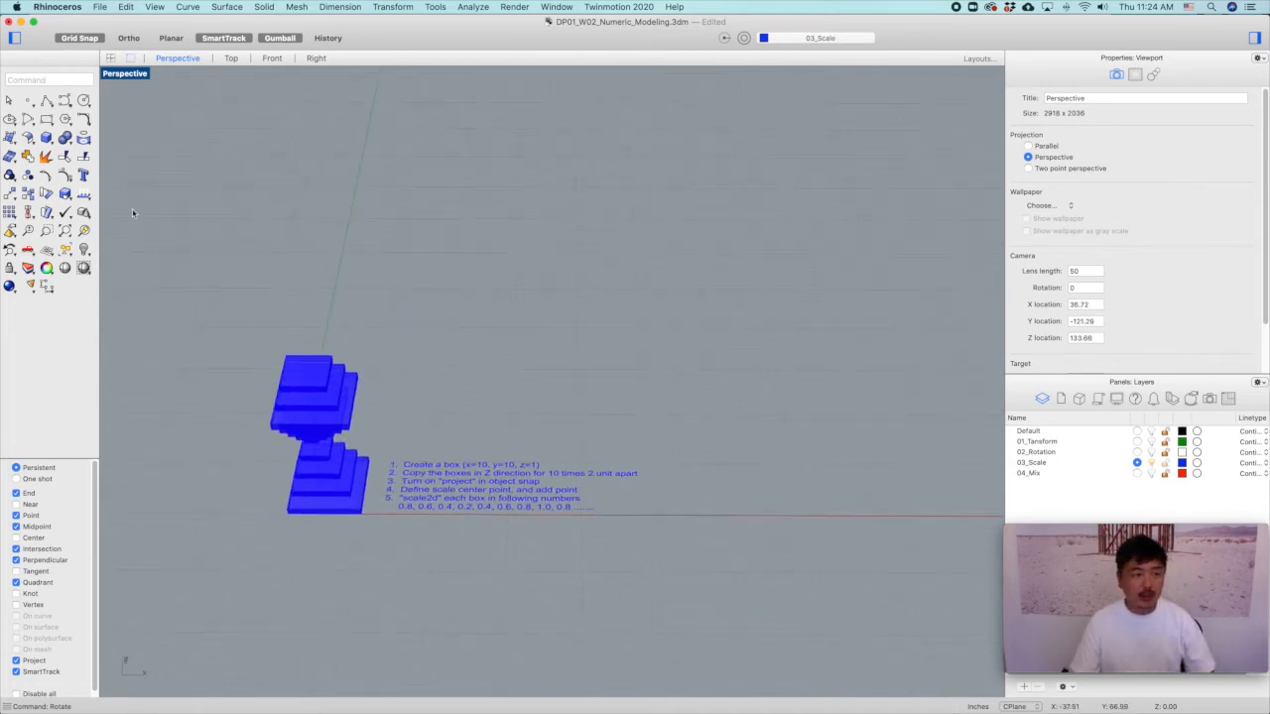
# Create a box 10 by 10 units and 1 unit high on open ground beside the sample stack.
pyautogui.click(47, 138)
pyautogui.scroll(3, 555, 412)
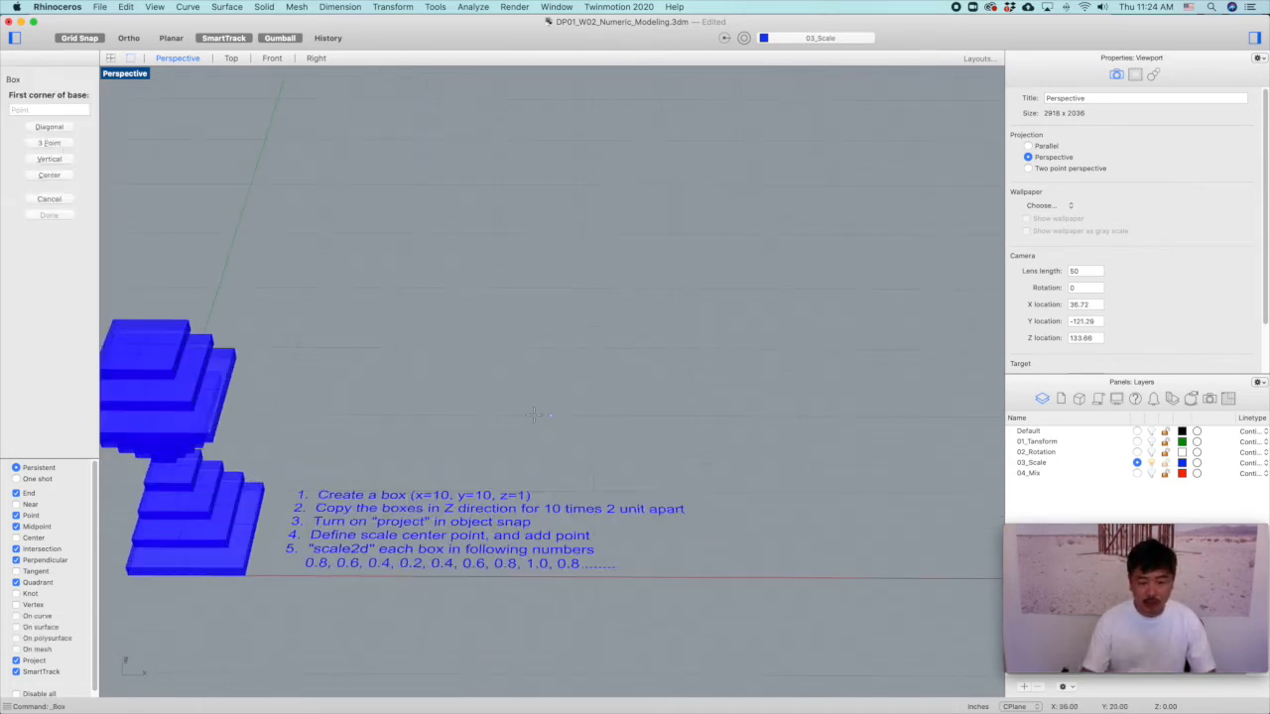
pyautogui.click(489, 415)
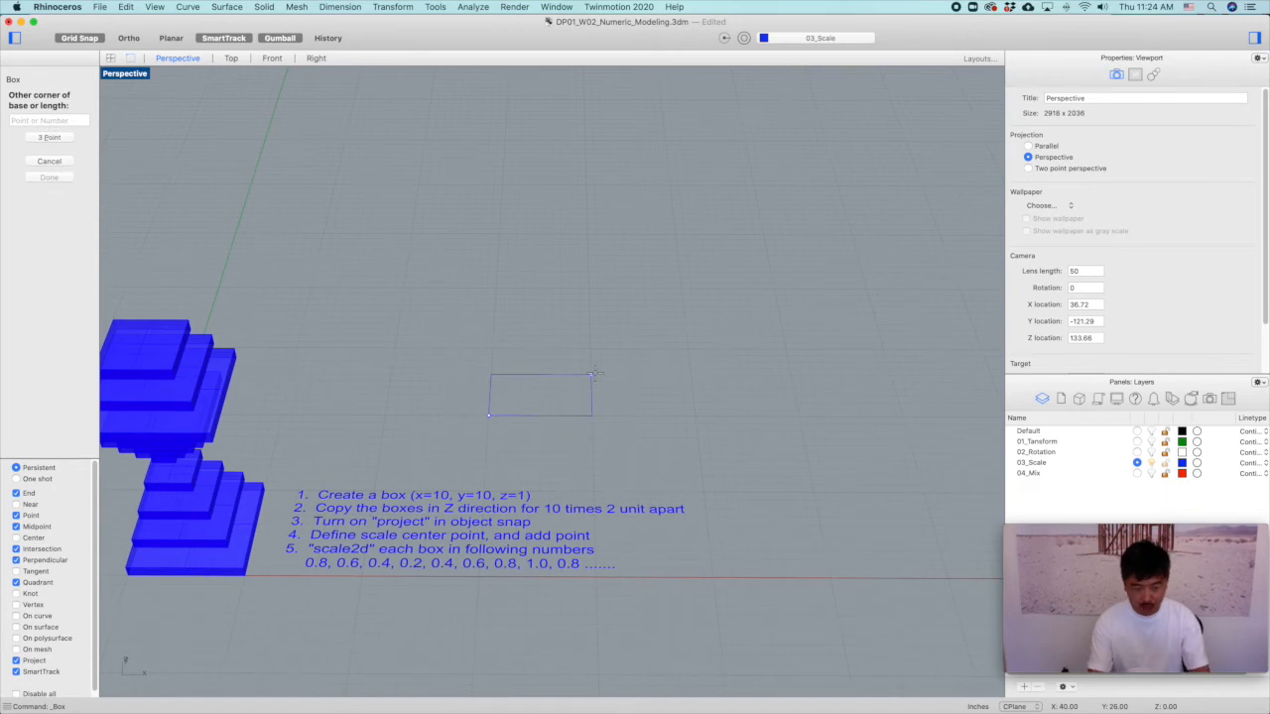
pyautogui.write('10')
pyautogui.press('Return')
pyautogui.write('10')
pyautogui.press('Return')
pyautogui.write('1')
pyautogui.press('Return')
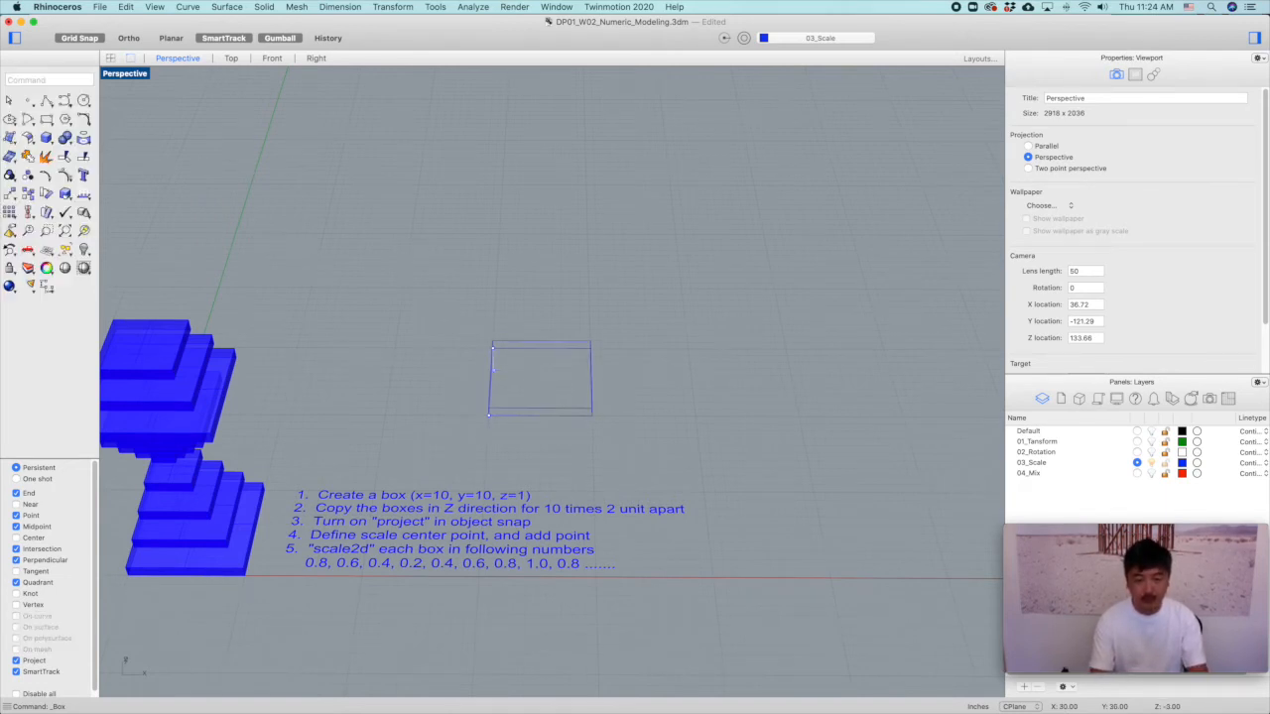
# Array the new box into 10 copies in the Z direction only, with a Z spacing of 2, and deselect the result.
pyautogui.click(575, 379)
pyautogui.moveTo(578, 381)
pyautogui.mouseDown(button='right')
pyautogui.moveTo(659, 438)
pyautogui.moveTo(649, 455)
pyautogui.mouseUp(button='right')
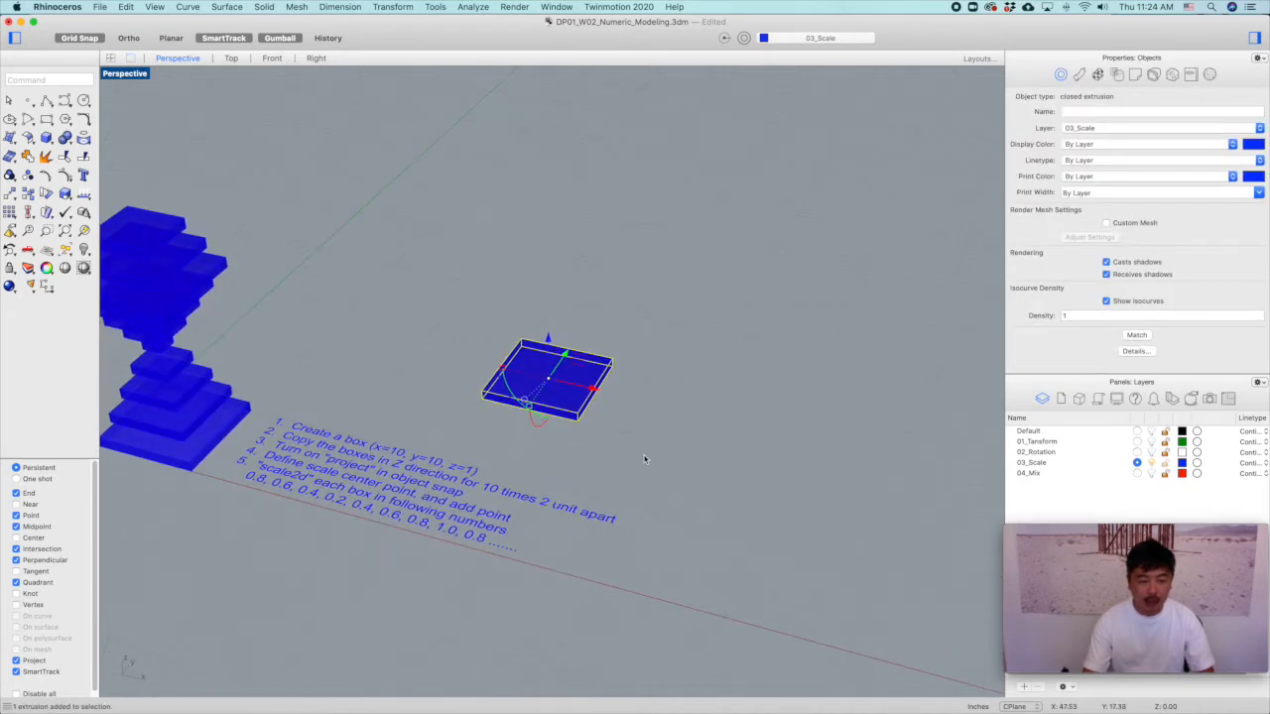
pyautogui.moveTo(728, 440)
pyautogui.mouseDown(button='right')
pyautogui.moveTo(717, 456)
pyautogui.moveTo(719, 443)
pyautogui.mouseUp(button='right')
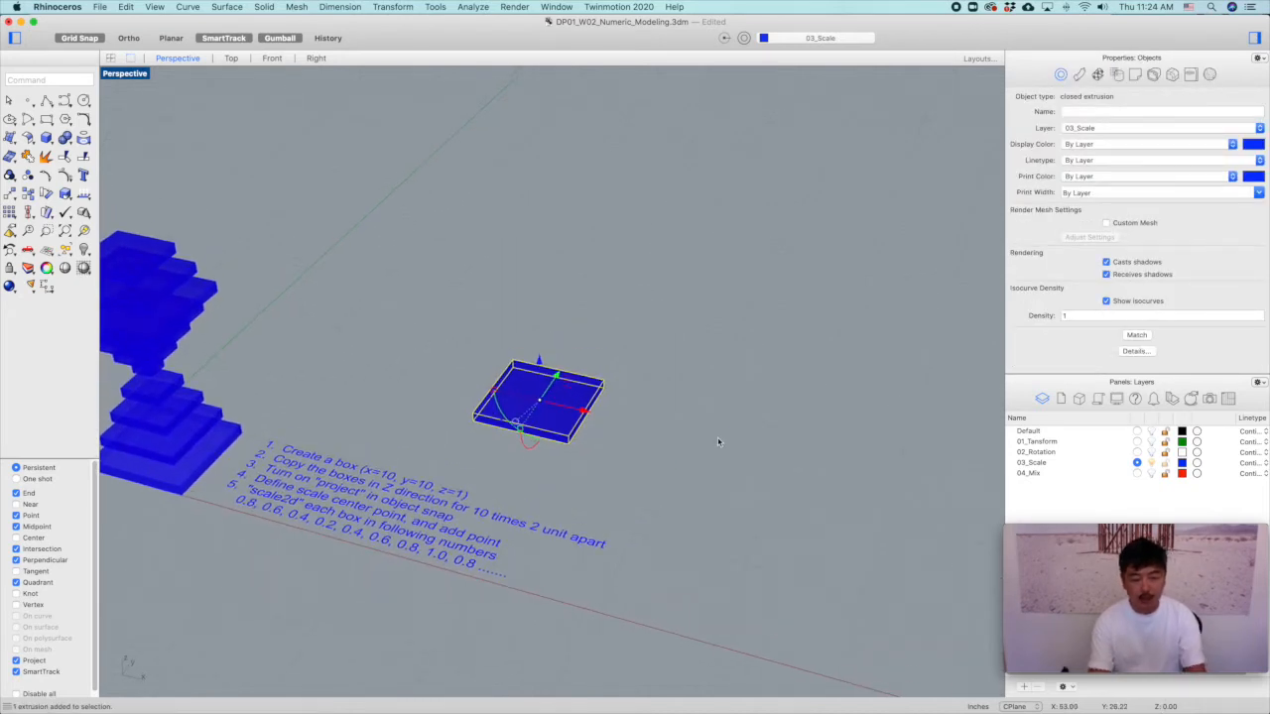
pyautogui.write('Array')
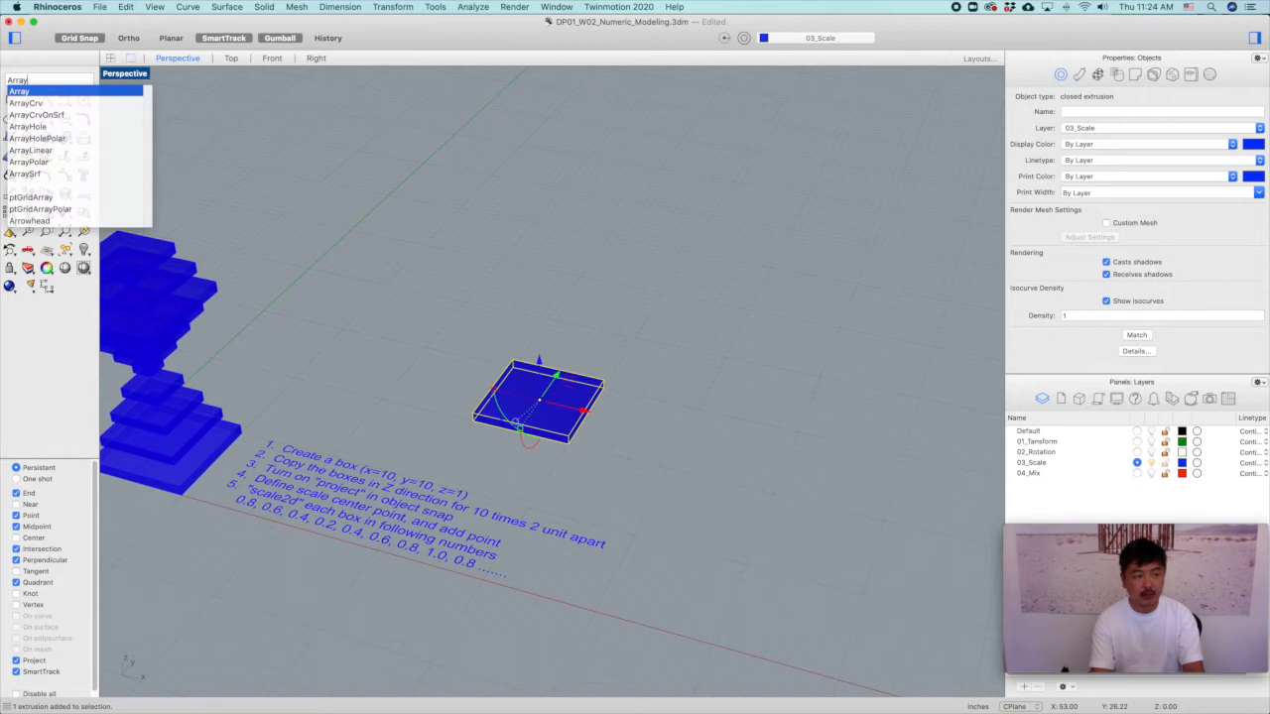
pyautogui.press('Return')
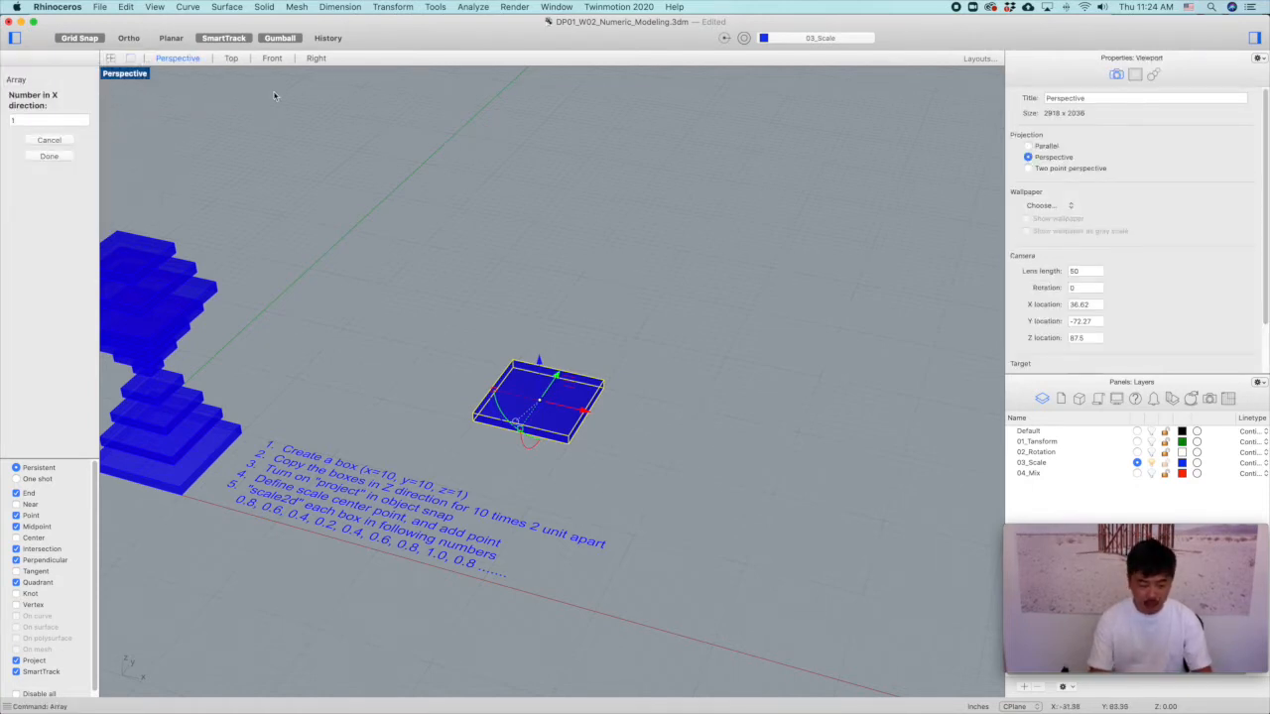
pyautogui.press('Return')
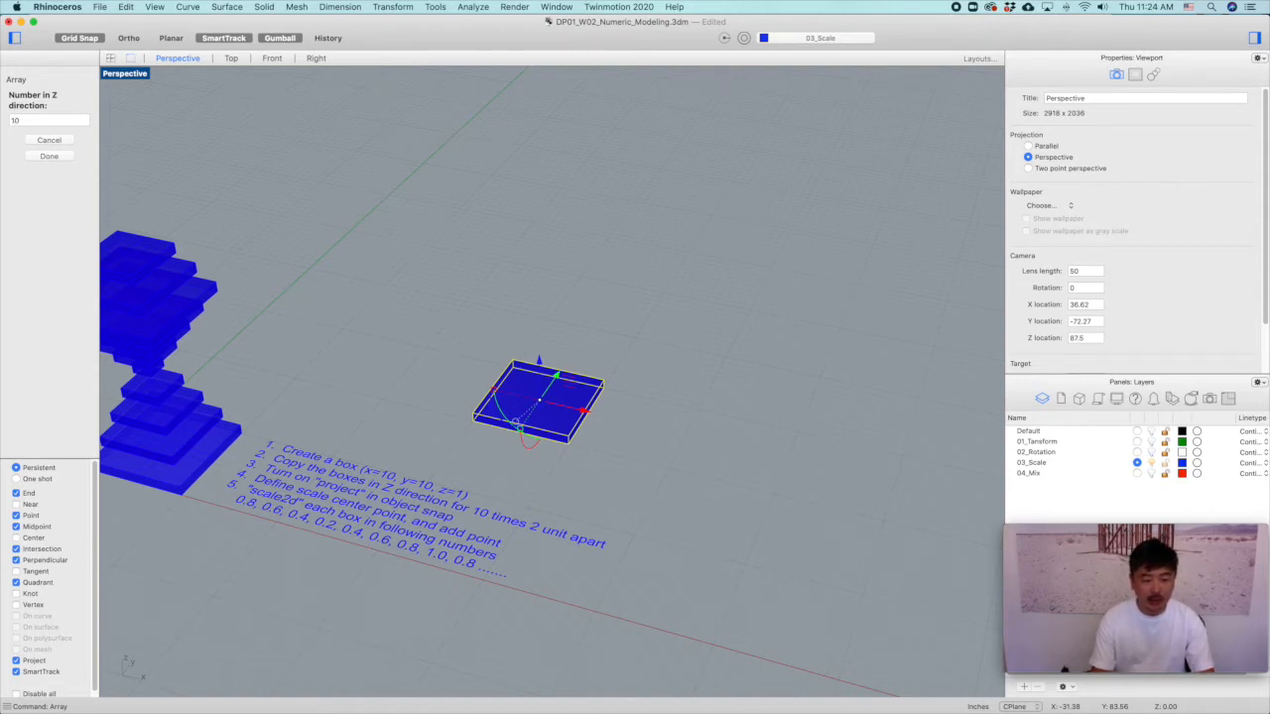
pyautogui.press('Return')
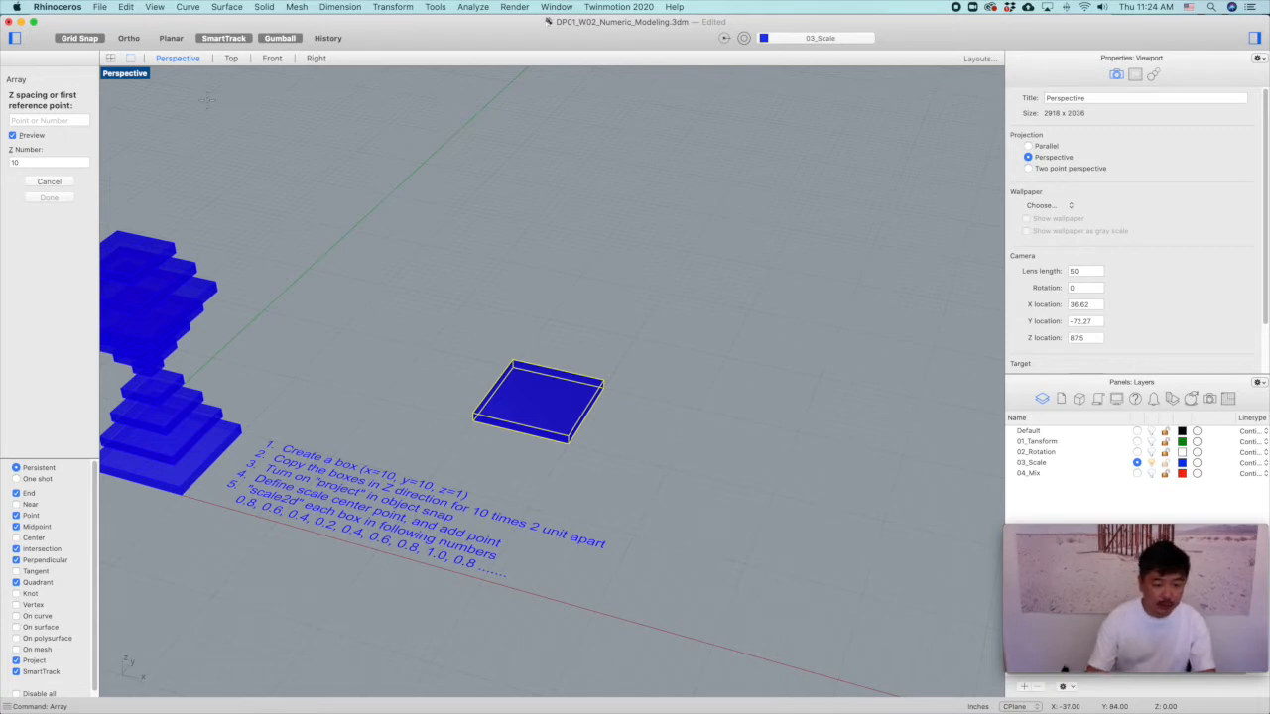
pyautogui.moveTo(401, 324); pyautogui.dragTo(411, 291, button='right')
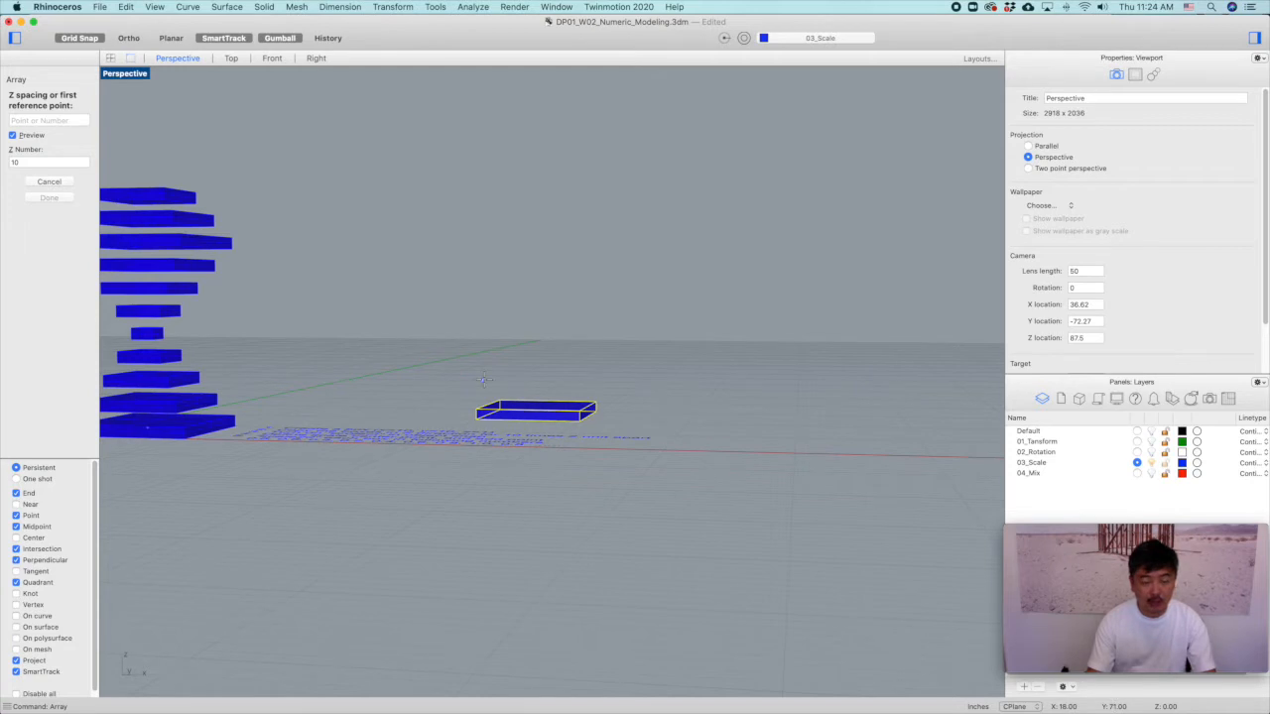
pyautogui.write('2')
pyautogui.press('Return')
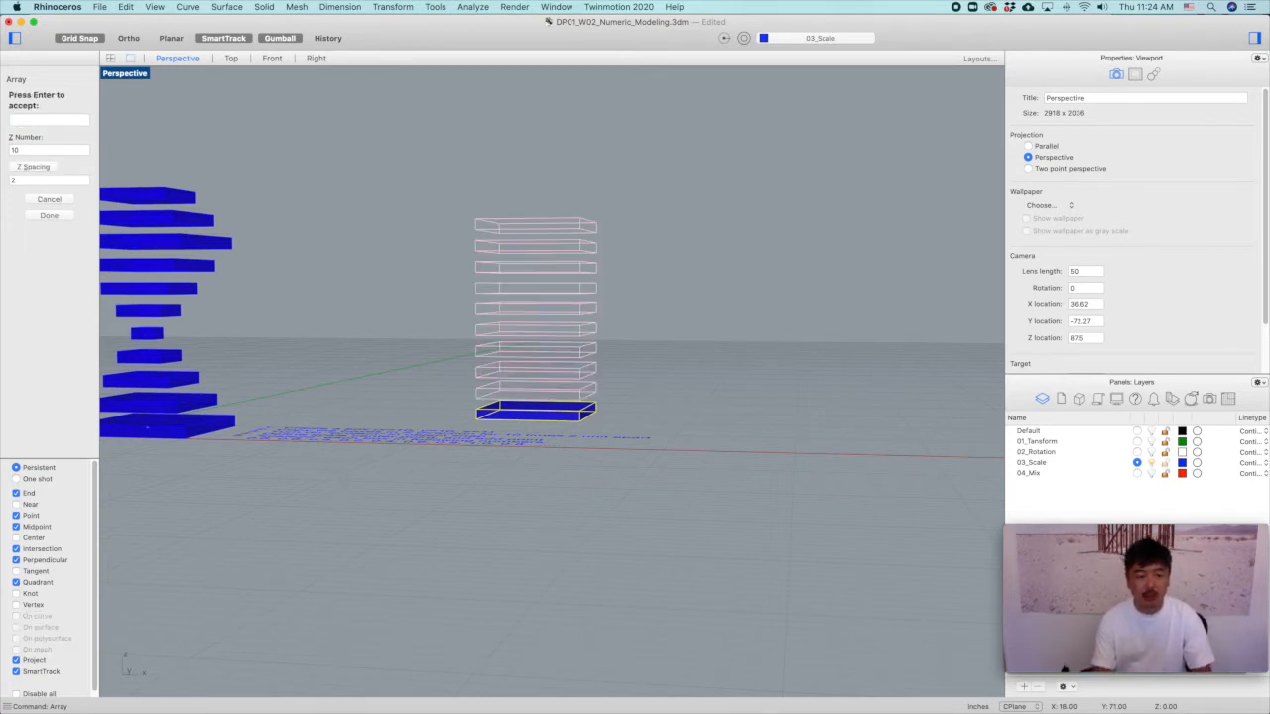
pyautogui.press('Return')
pyautogui.click(840, 321)
# Switch to the four-view layout and frame the new stack of boxes closely in the Perspective view, leaving nothing selected.
pyautogui.moveTo(843, 326)
pyautogui.mouseDown(button='right')
pyautogui.moveTo(786, 326)
pyautogui.moveTo(736, 378)
pyautogui.mouseUp(button='right')
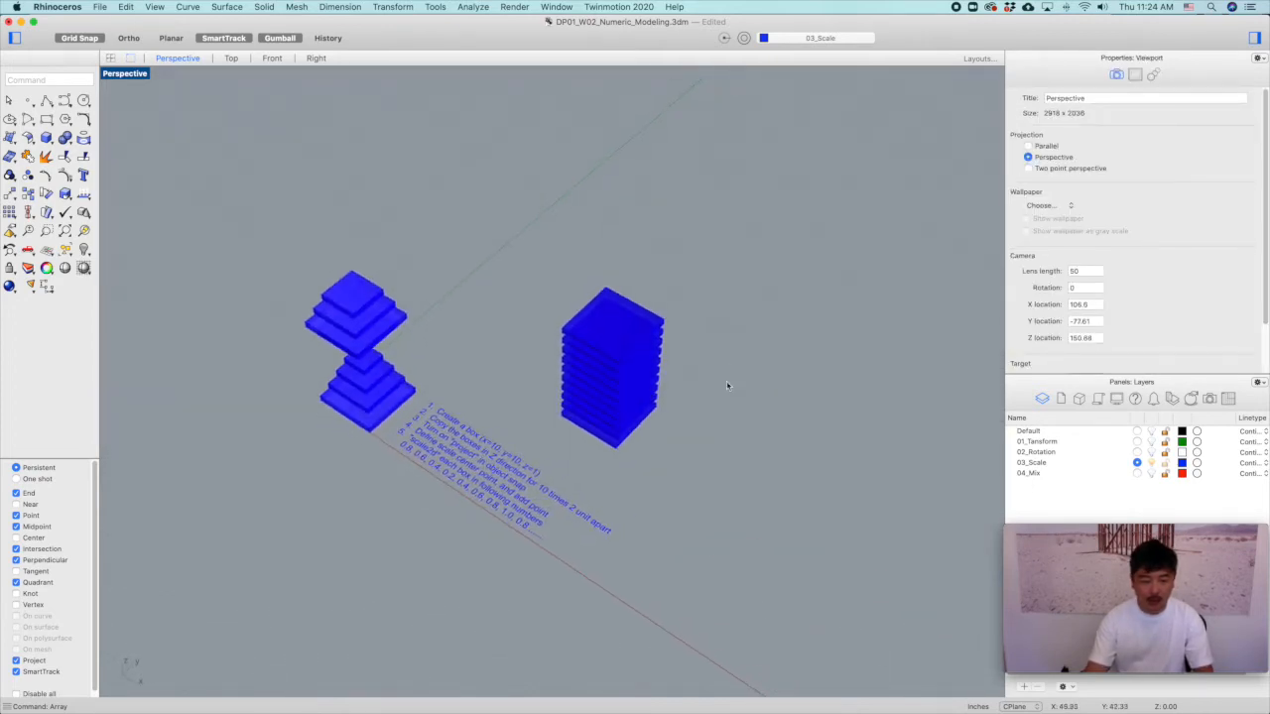
pyautogui.moveTo(695, 286); pyautogui.dragTo(524, 467)
pyautogui.click(688, 284)
pyautogui.moveTo(689, 284); pyautogui.dragTo(532, 426)
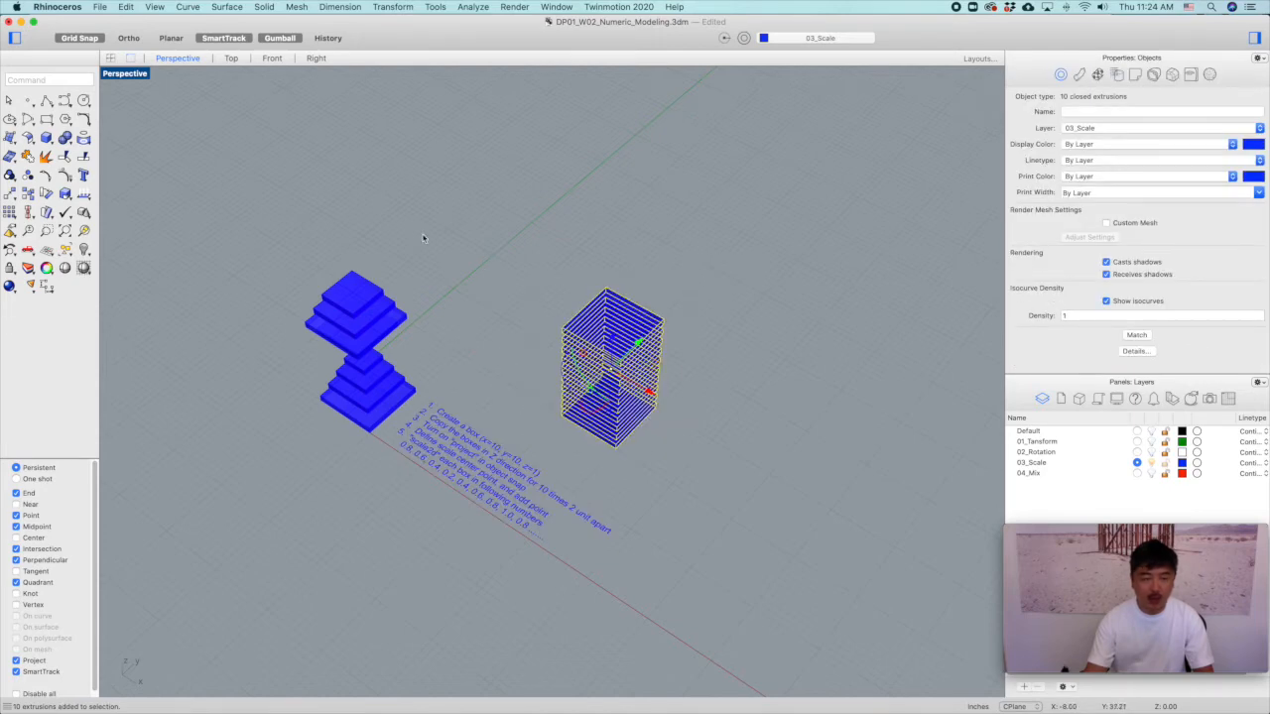
pyautogui.doubleClick(123, 76)
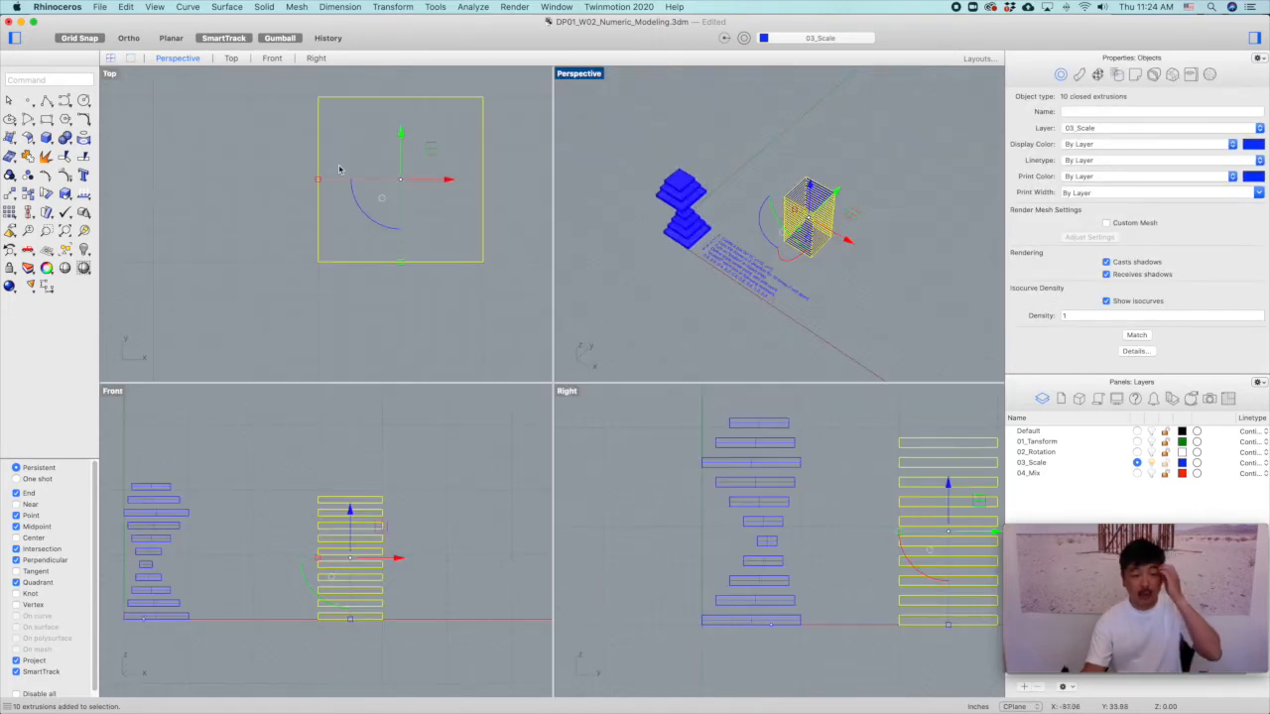
pyautogui.click(850, 275)
pyautogui.scroll(5, 805, 275)
pyautogui.moveTo(807, 327); pyautogui.dragTo(758, 326, button='right')
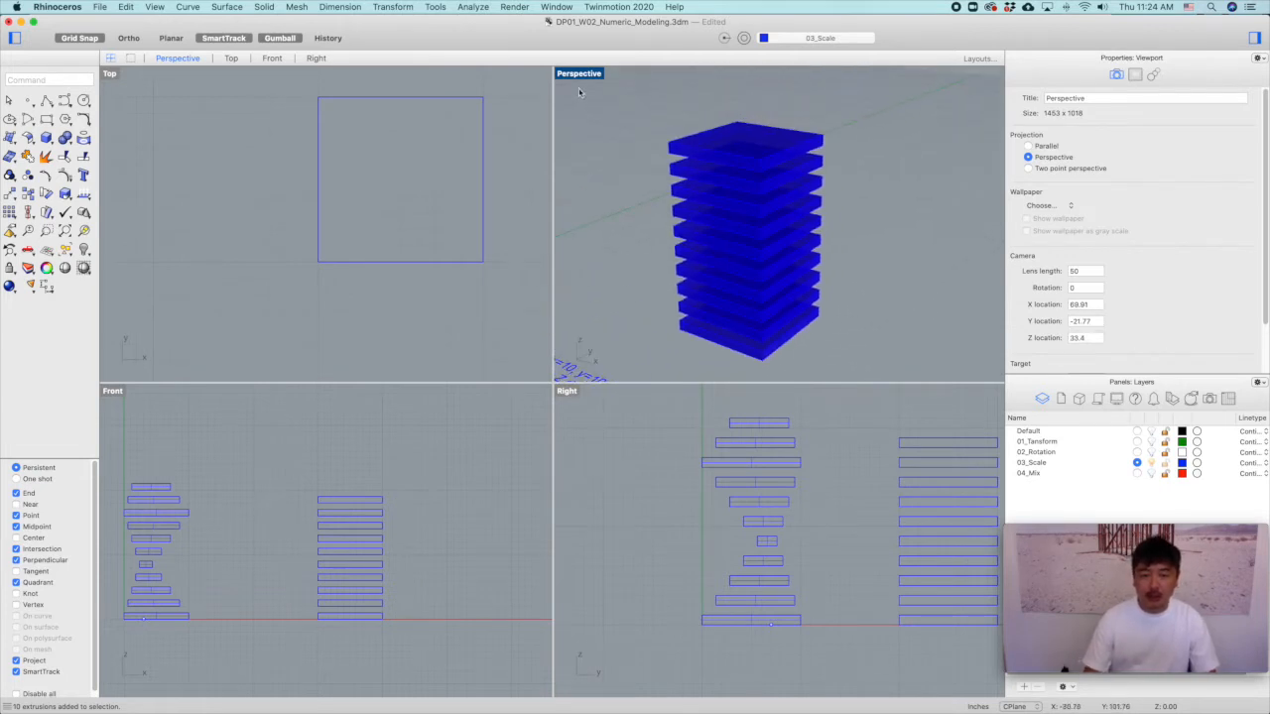
pyautogui.click(735, 345)
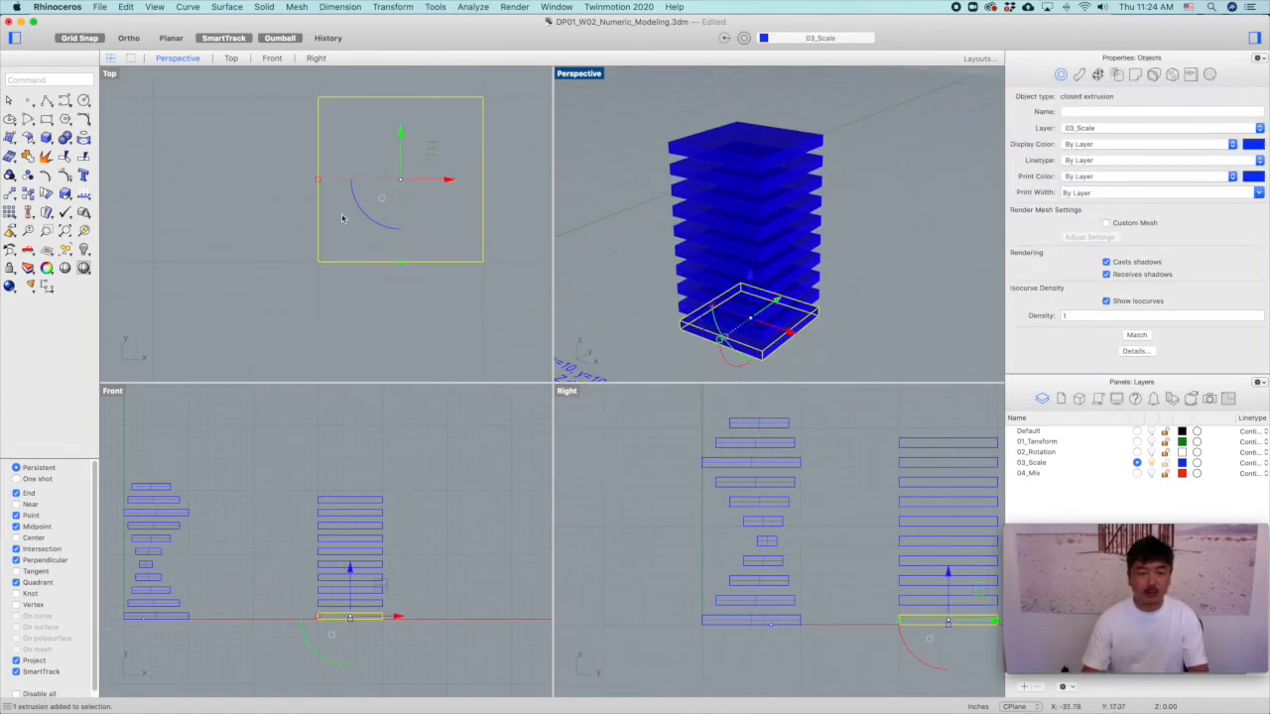
pyautogui.write('Scale1D')
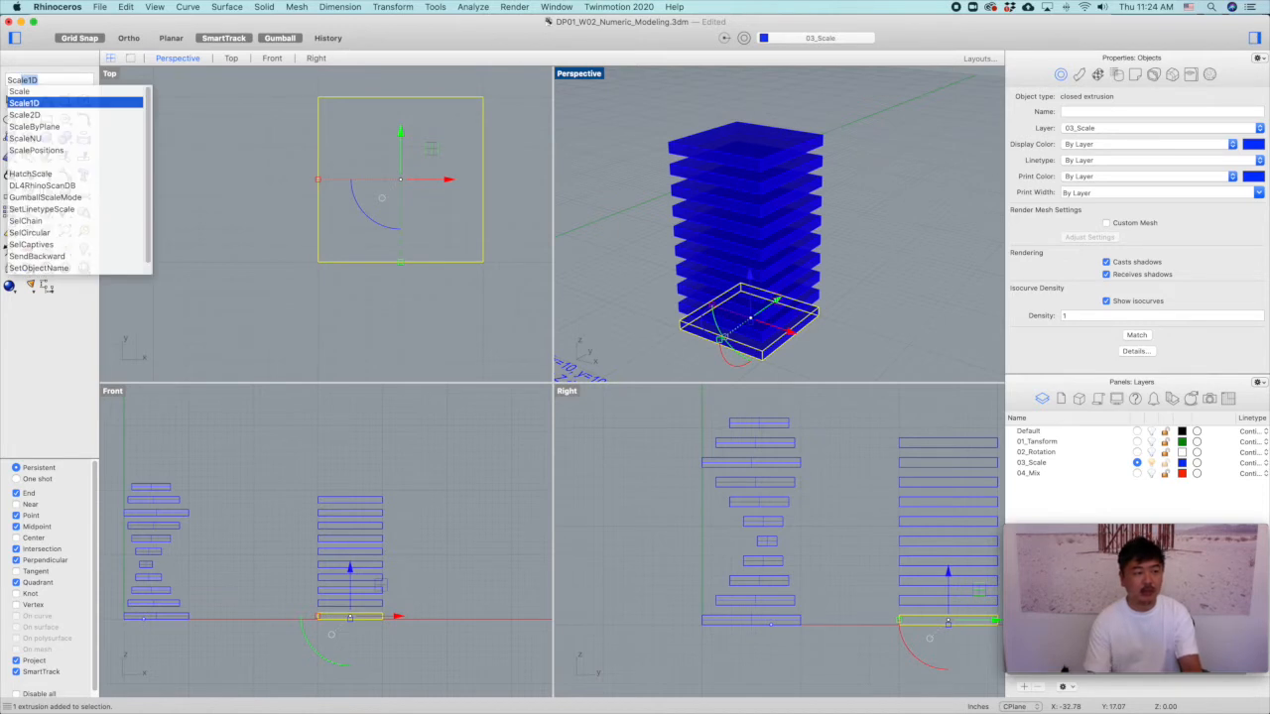
pyautogui.click(27, 115)
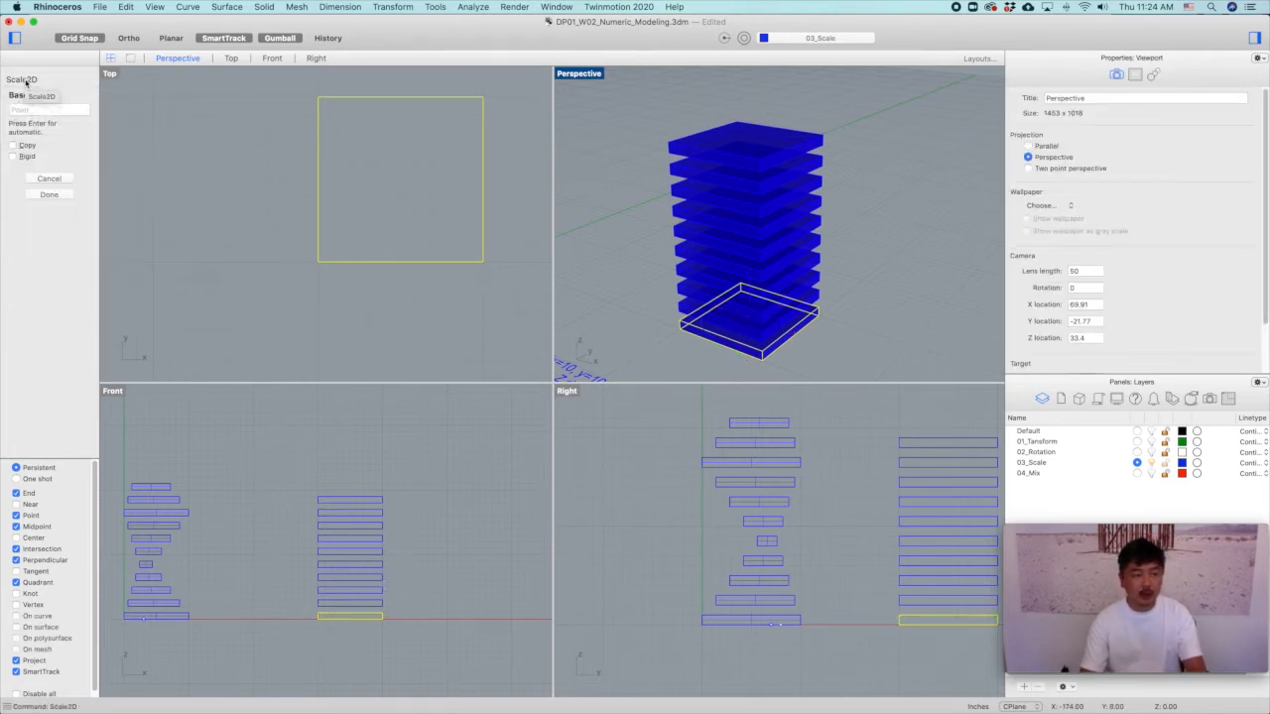
pyautogui.click(400, 179)
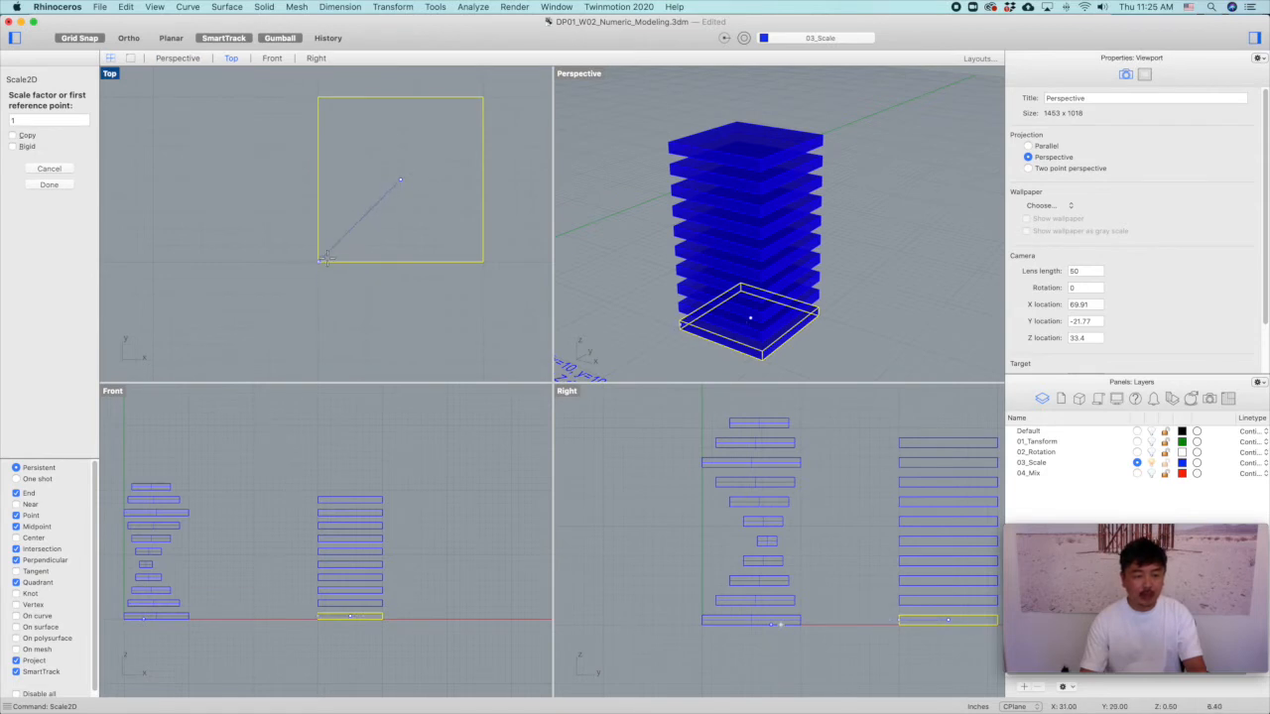
pyautogui.click(398, 180)
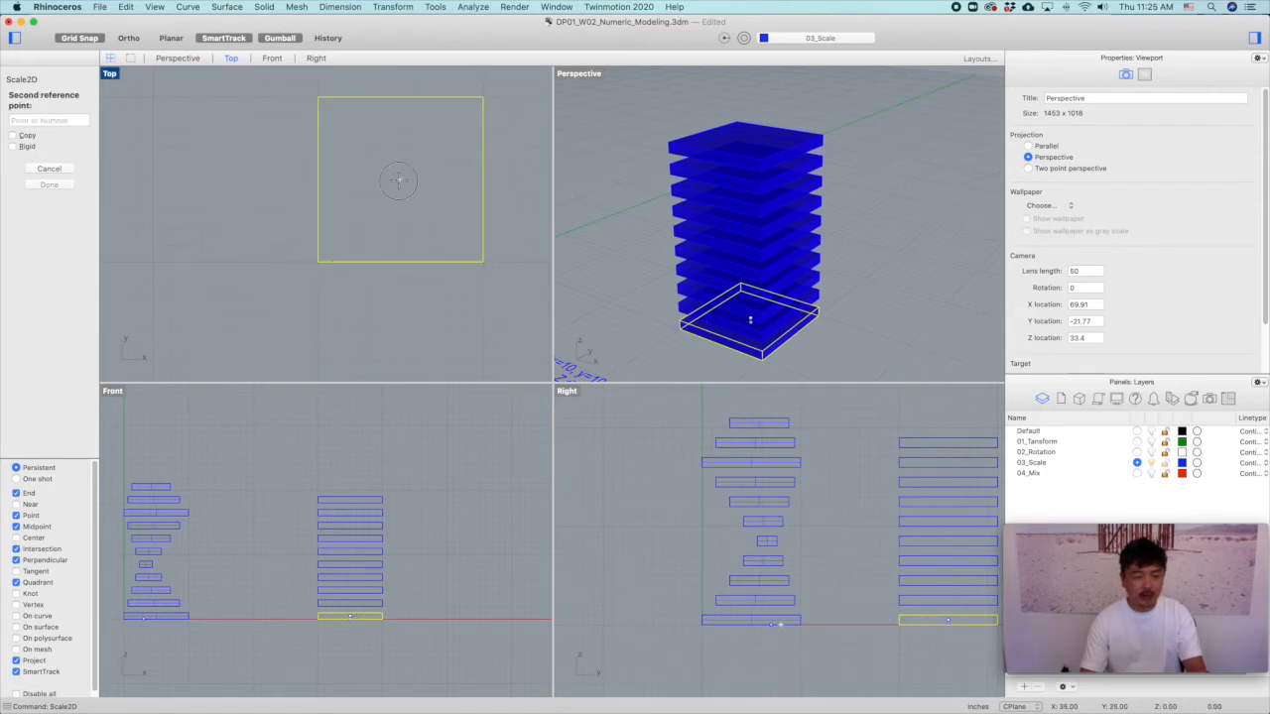
pyautogui.scroll(-5, 319, 261)
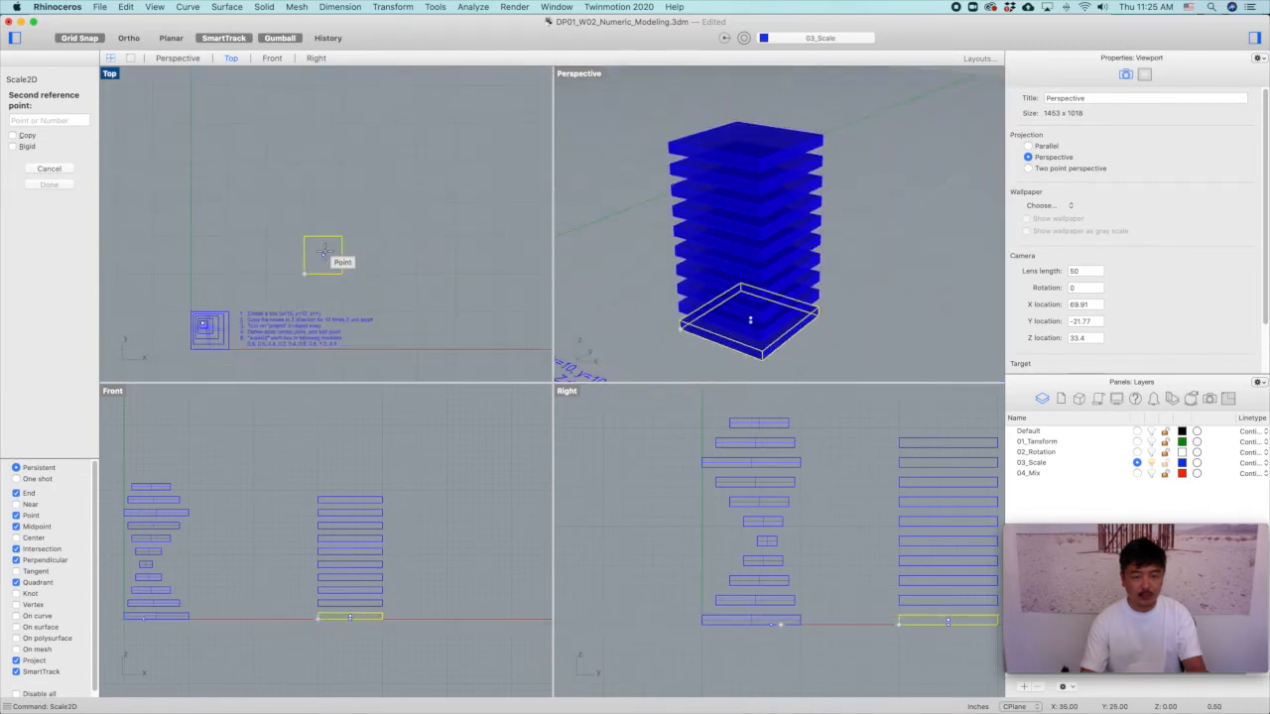
pyautogui.press('Escape')
pyautogui.press('Return')
pyautogui.click(324, 255)
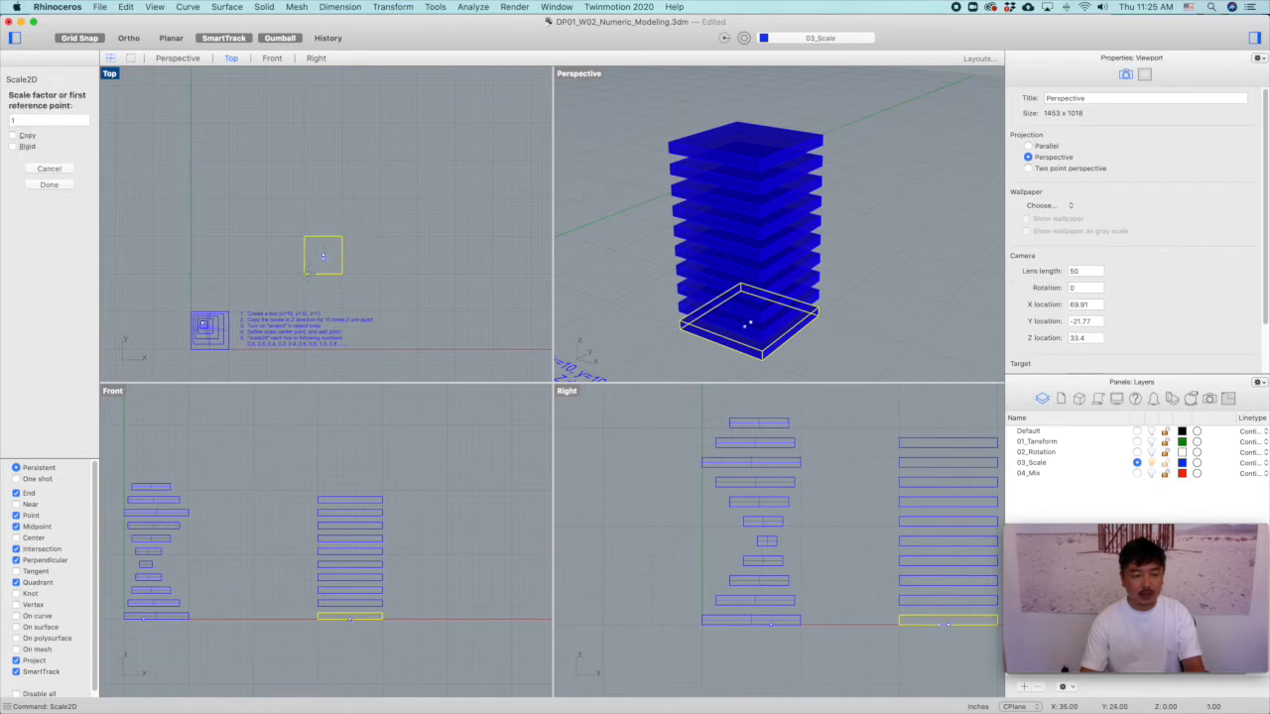
pyautogui.click(305, 274)
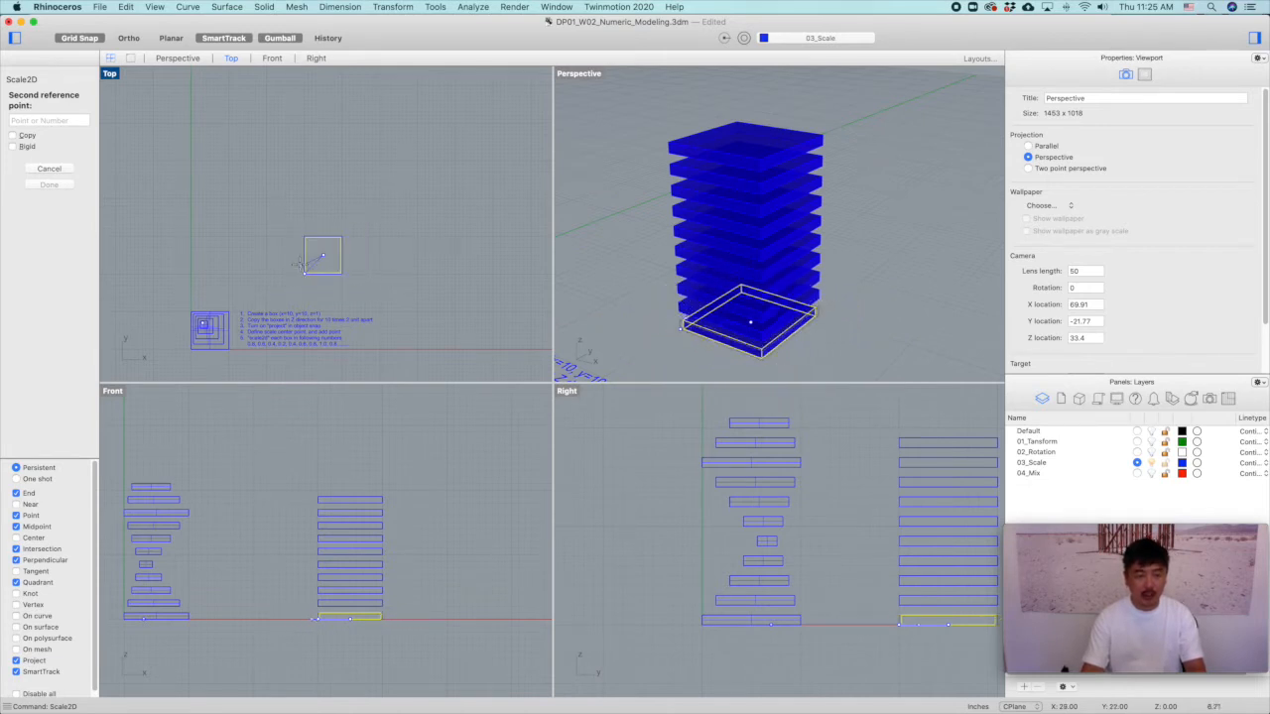
pyautogui.scroll(3, 302, 262)
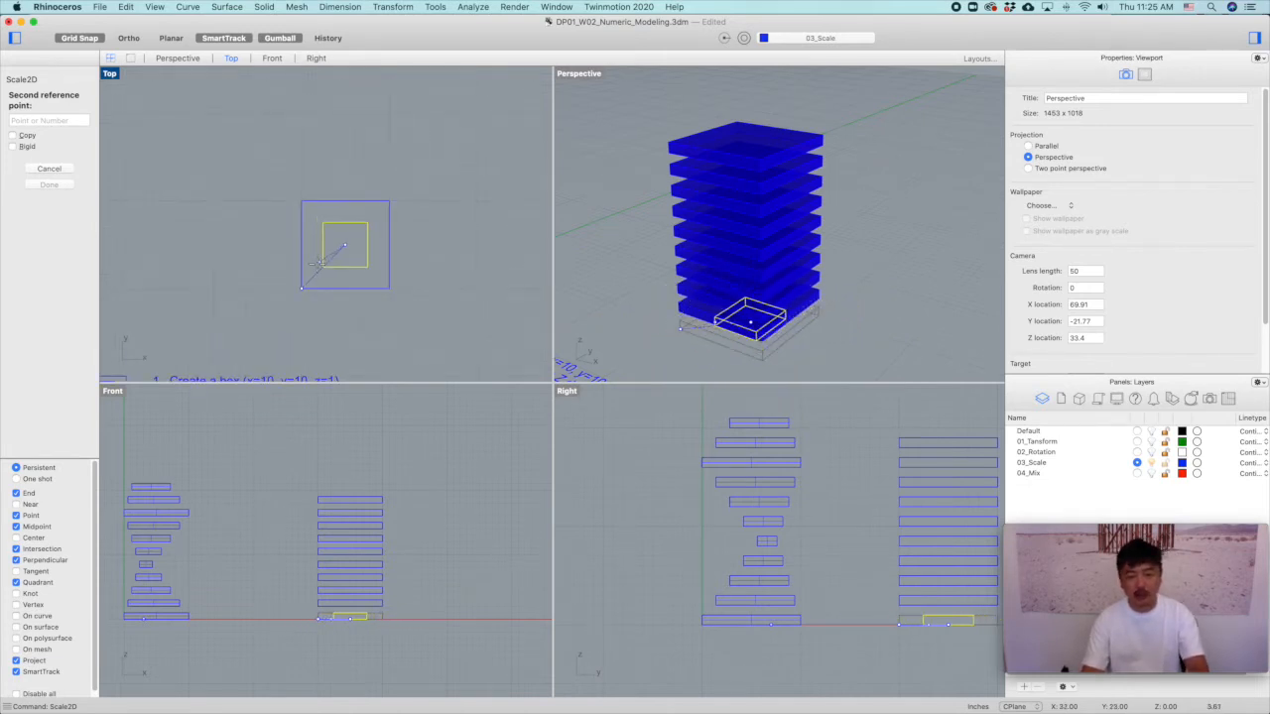
pyautogui.press('Escape')
pyautogui.press('Delete')
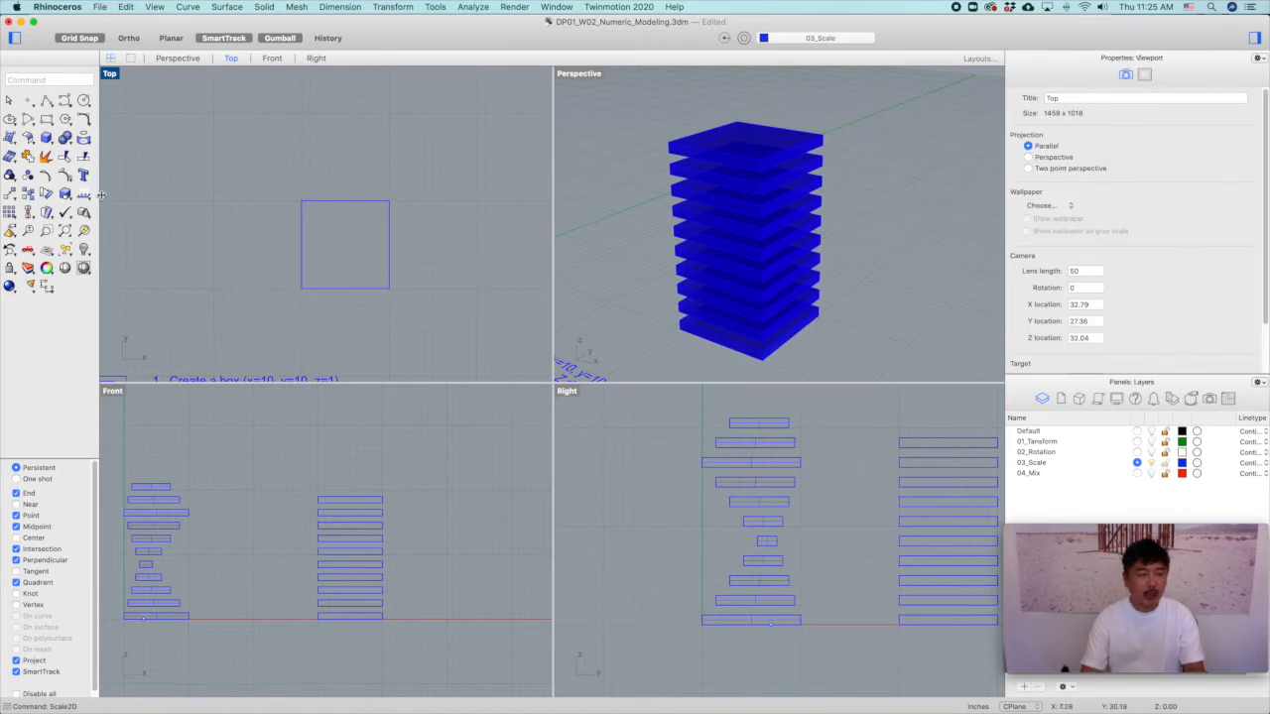
# Place a point at the center of the new box stack in the Top view as the scaling center.
pyautogui.click(47, 102)
pyautogui.scroll(3, 329, 234)
pyautogui.click(359, 253)
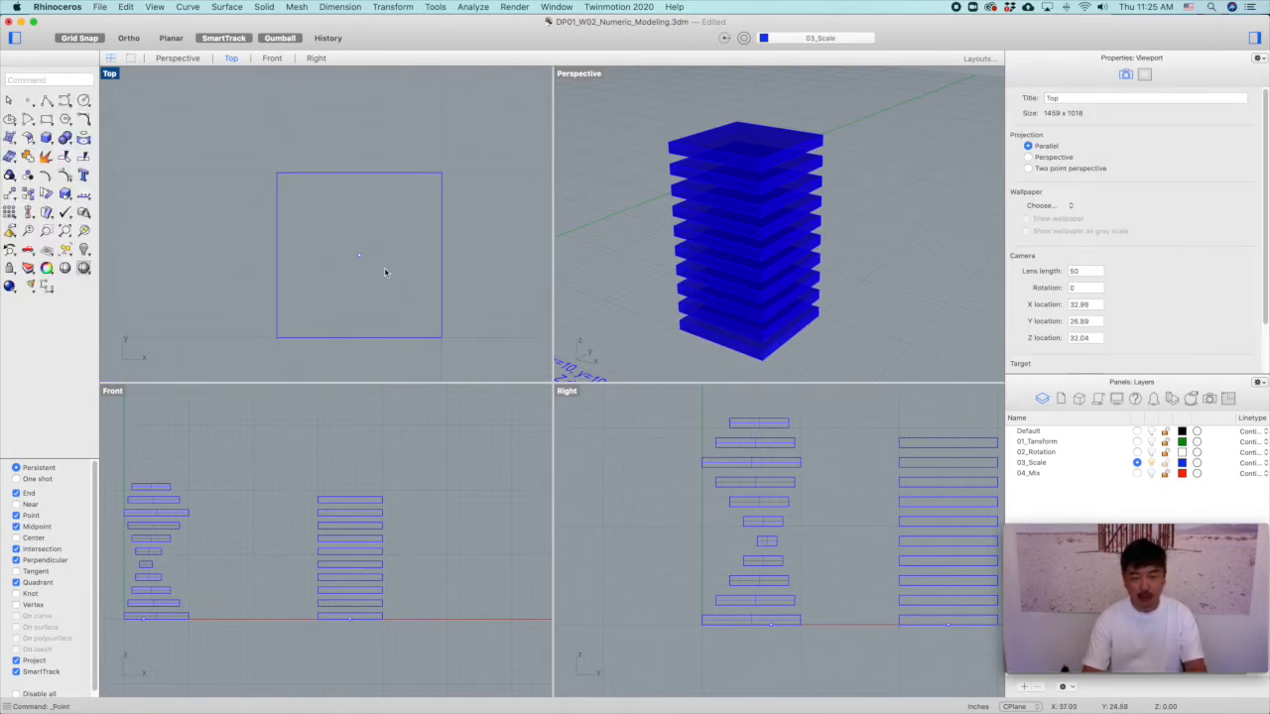
pyautogui.moveTo(759, 317); pyautogui.dragTo(806, 303, button='right')
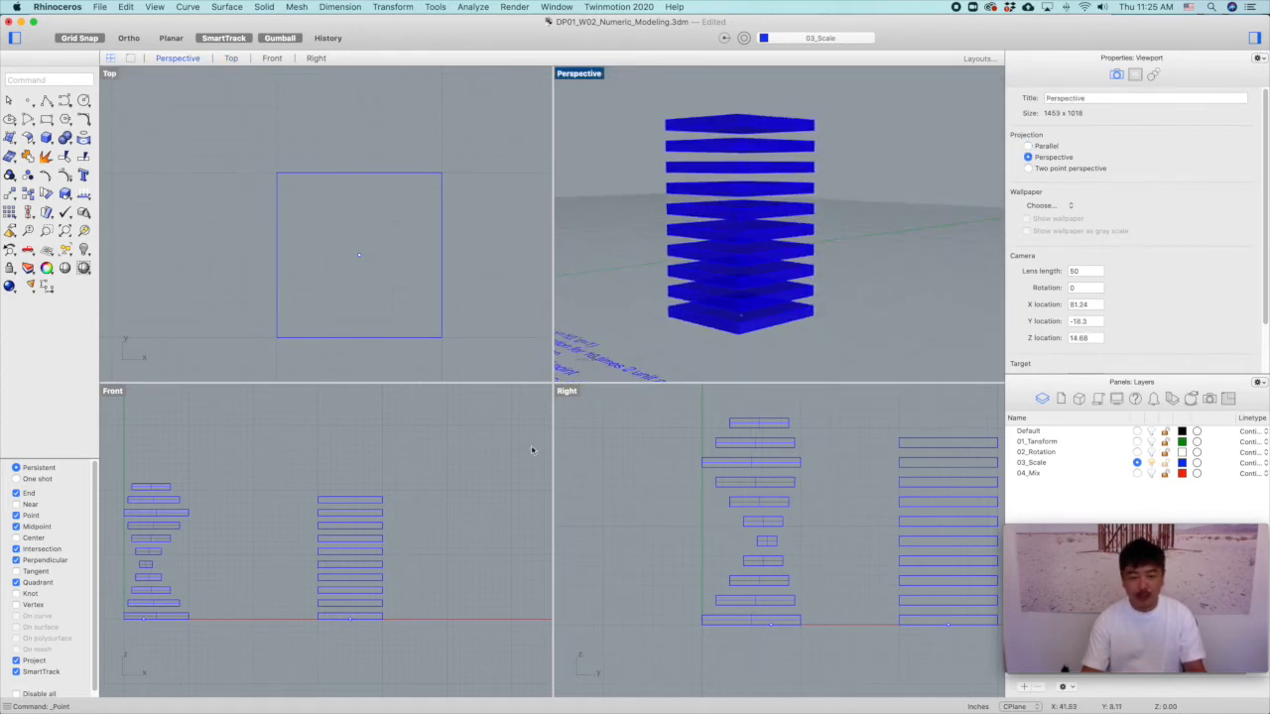
# Scale the second box from the bottom with Scale2D by a factor of 0.9 about the center point in the Top view.
pyautogui.scroll(3, 338, 611)
pyautogui.click(367, 594)
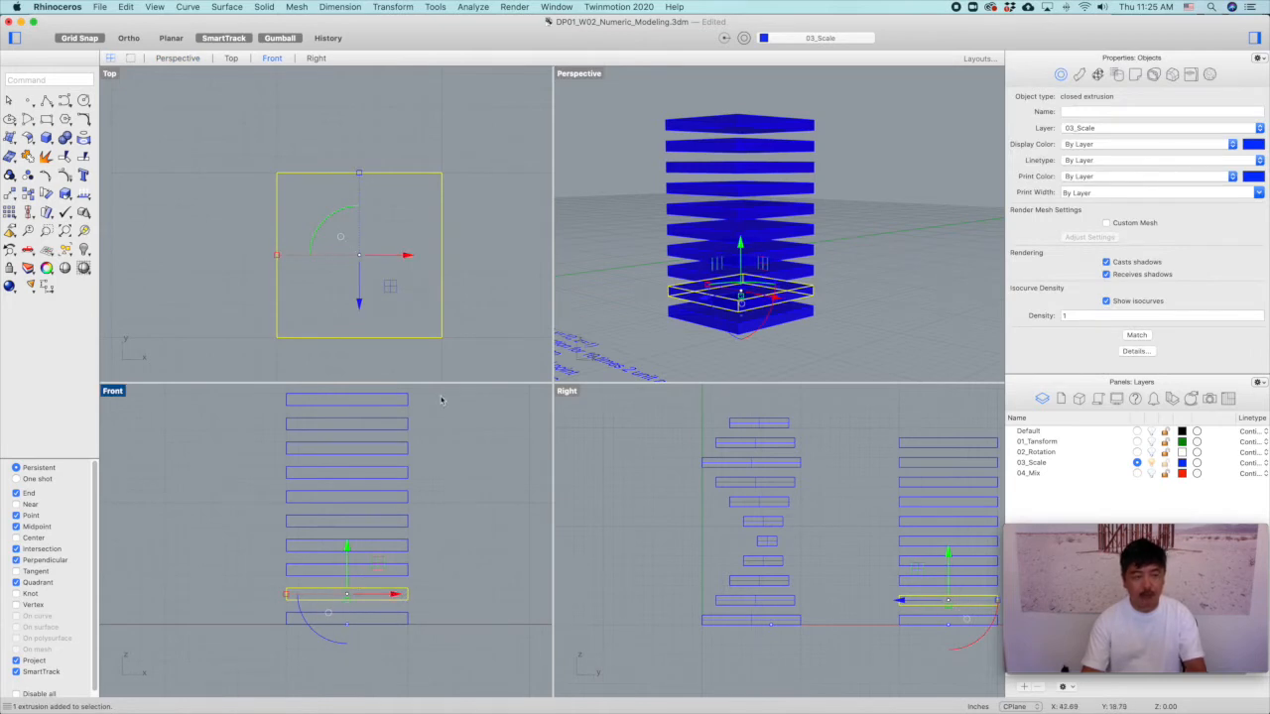
pyautogui.write('Scale')
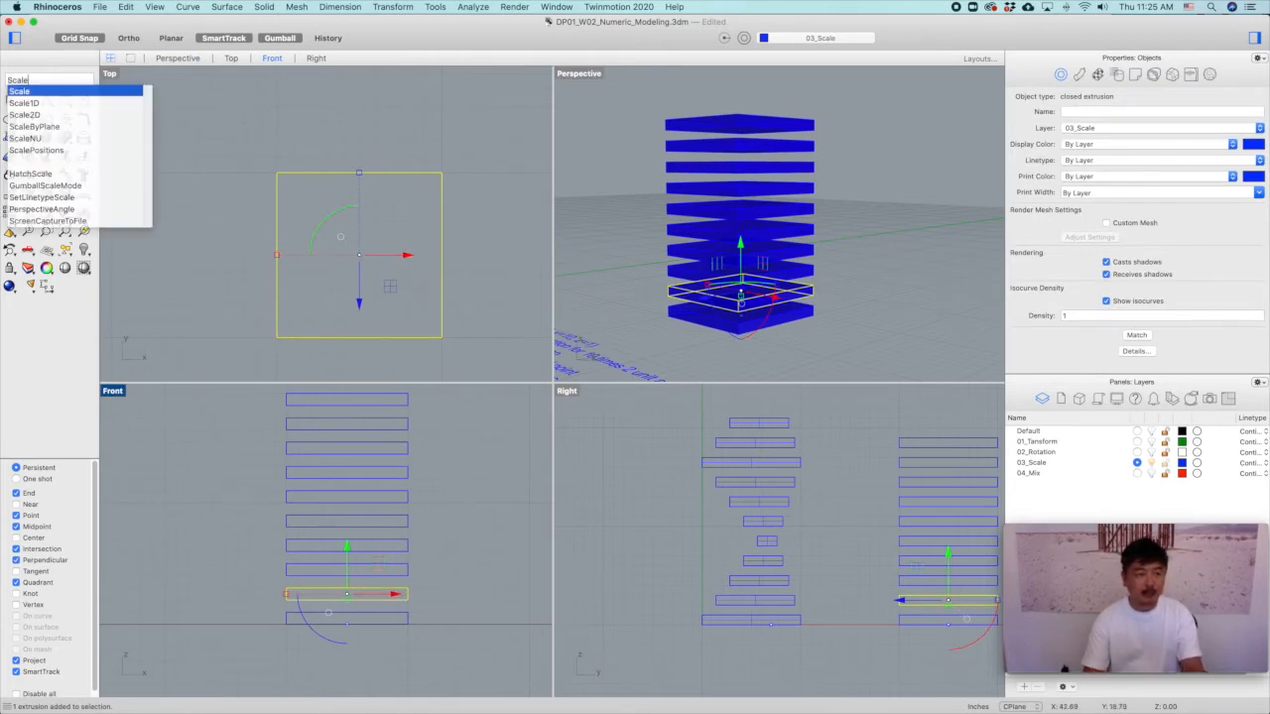
pyautogui.press('Down')
pyautogui.press('Down')
pyautogui.press('Return')
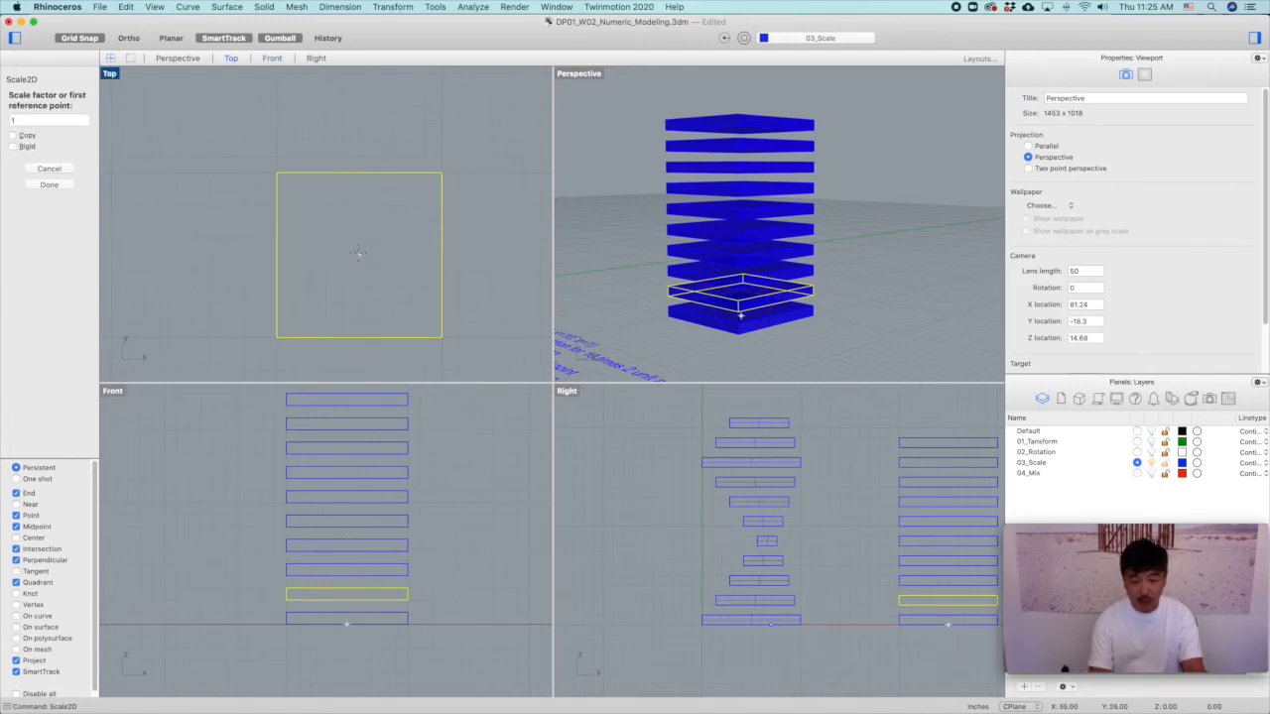
pyautogui.write('0.9')
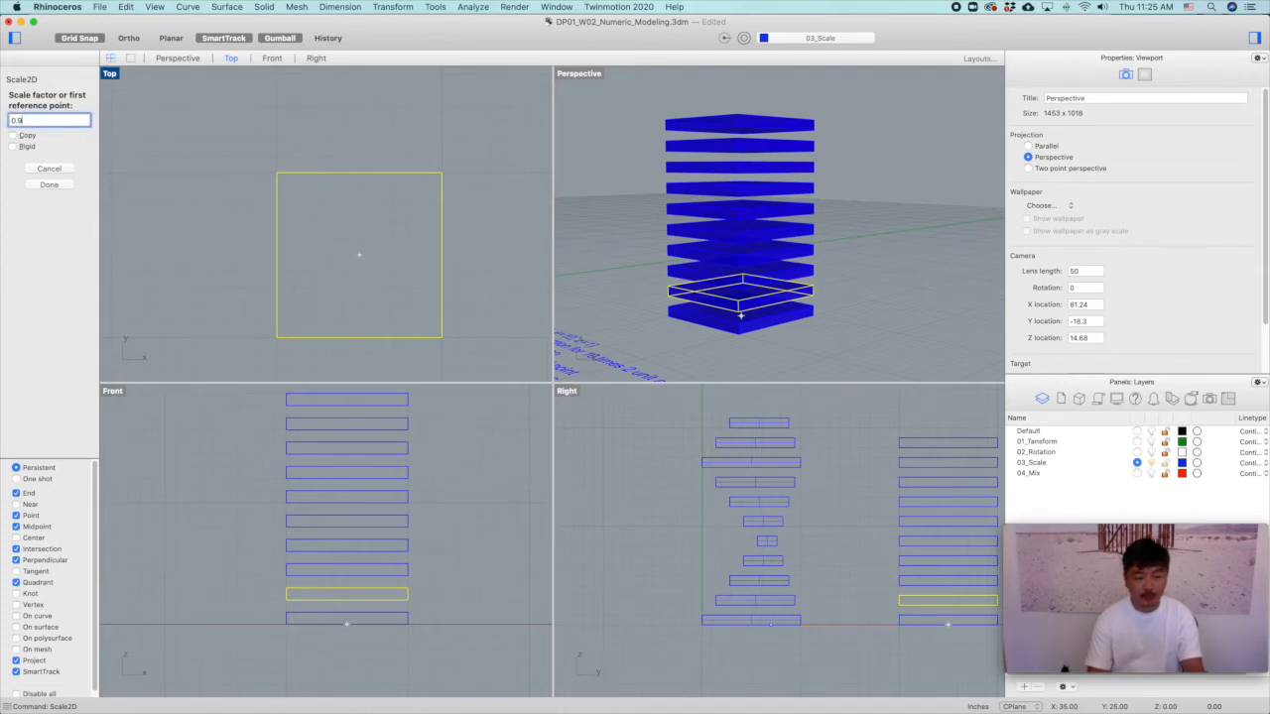
pyautogui.press('Return')
# Scale the third box from the bottom with Scale2D by a factor of 0.8 about the center point in the Top view.
pyautogui.click(404, 579)
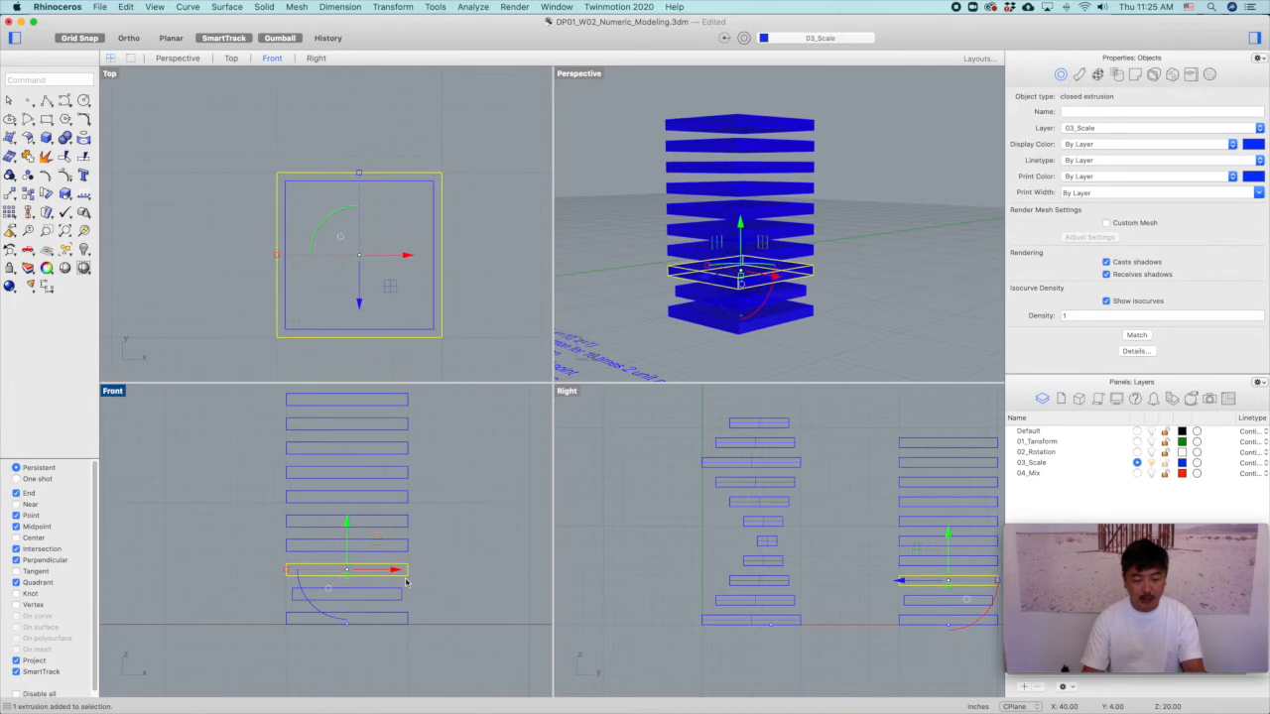
pyautogui.rightClick(395, 380)
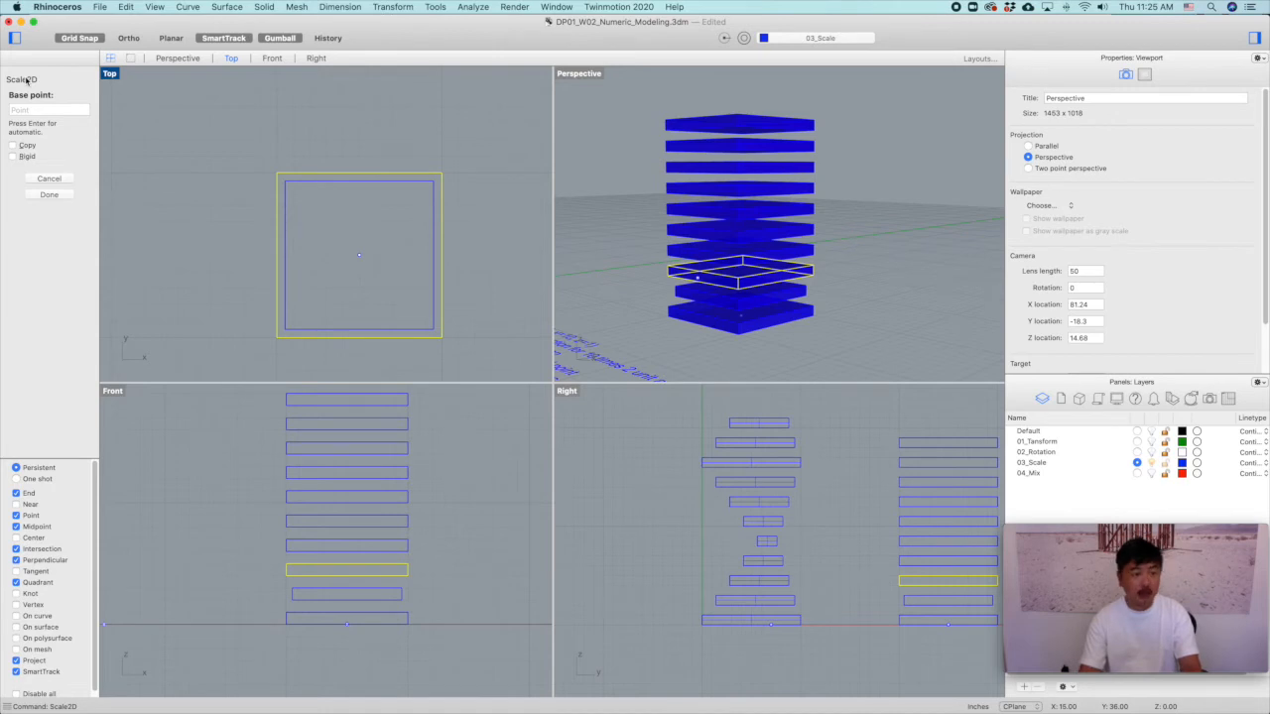
pyautogui.click(360, 255)
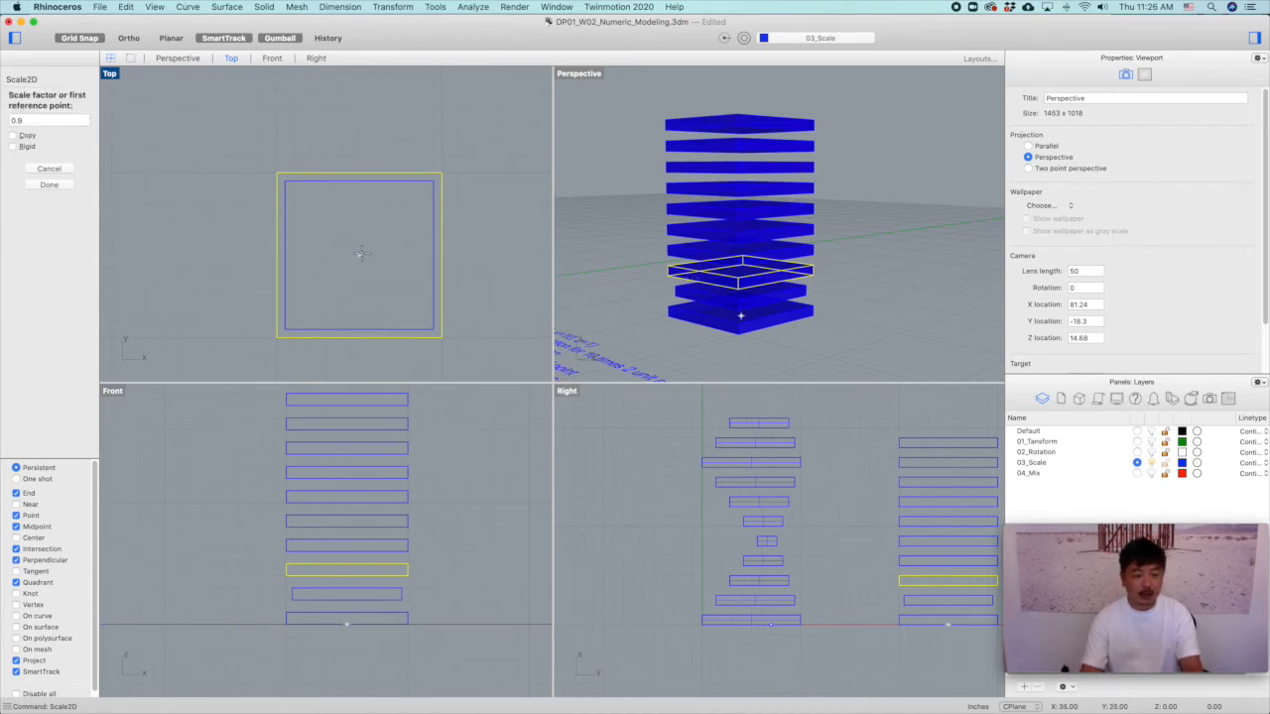
pyautogui.write('0.8')
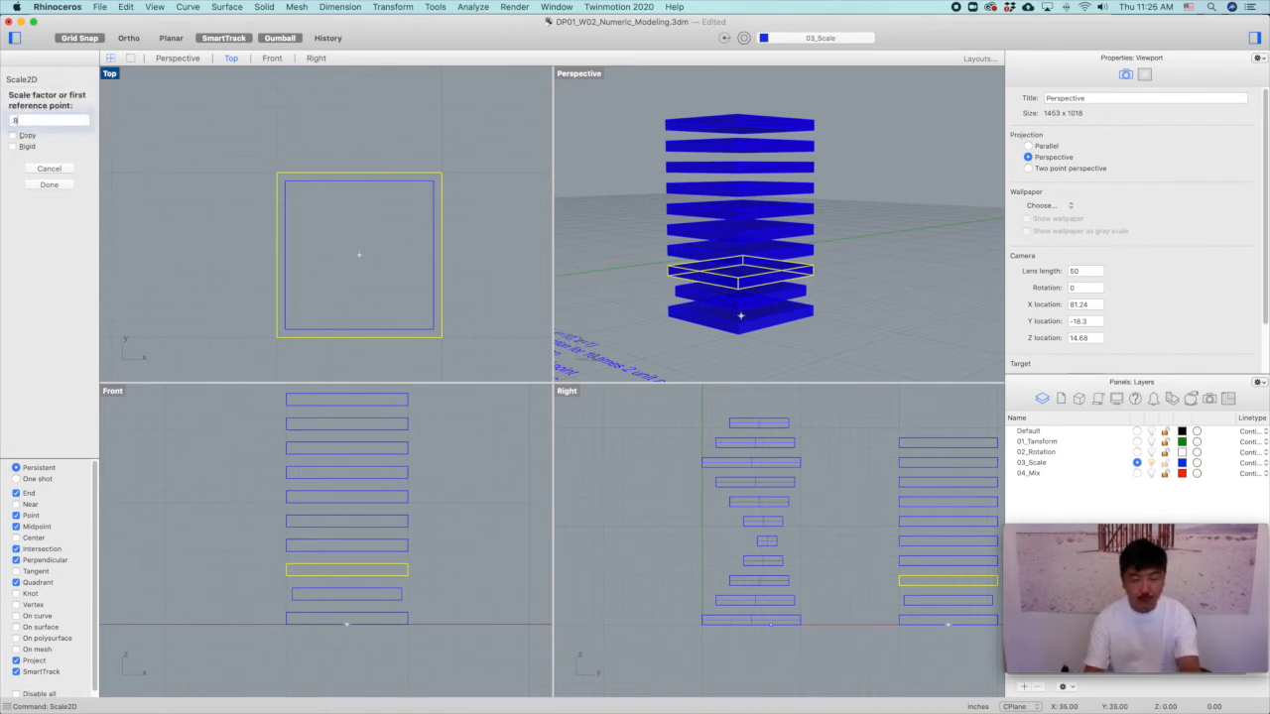
pyautogui.press('Return')
# Scale the fourth box from the bottom in 2D by a factor of 0.7 about the same center point.
pyautogui.click(404, 549)
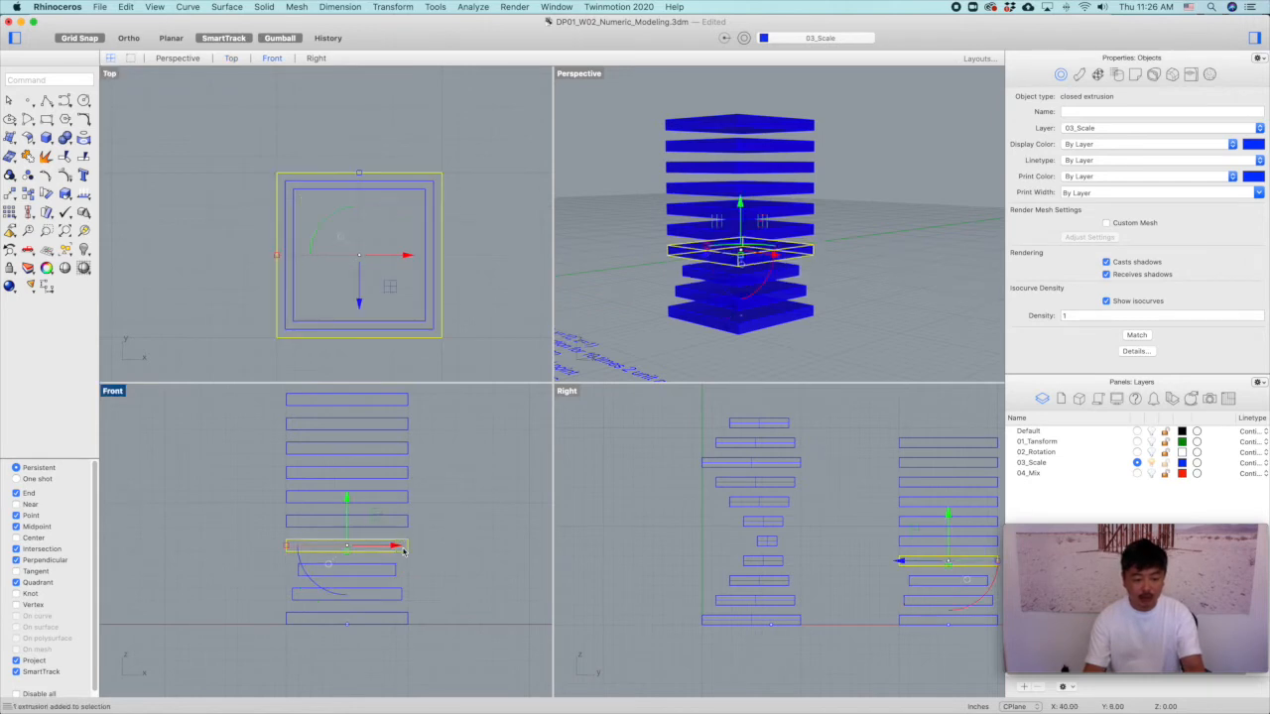
pyautogui.rightClick(404, 552)
pyautogui.click(359, 255)
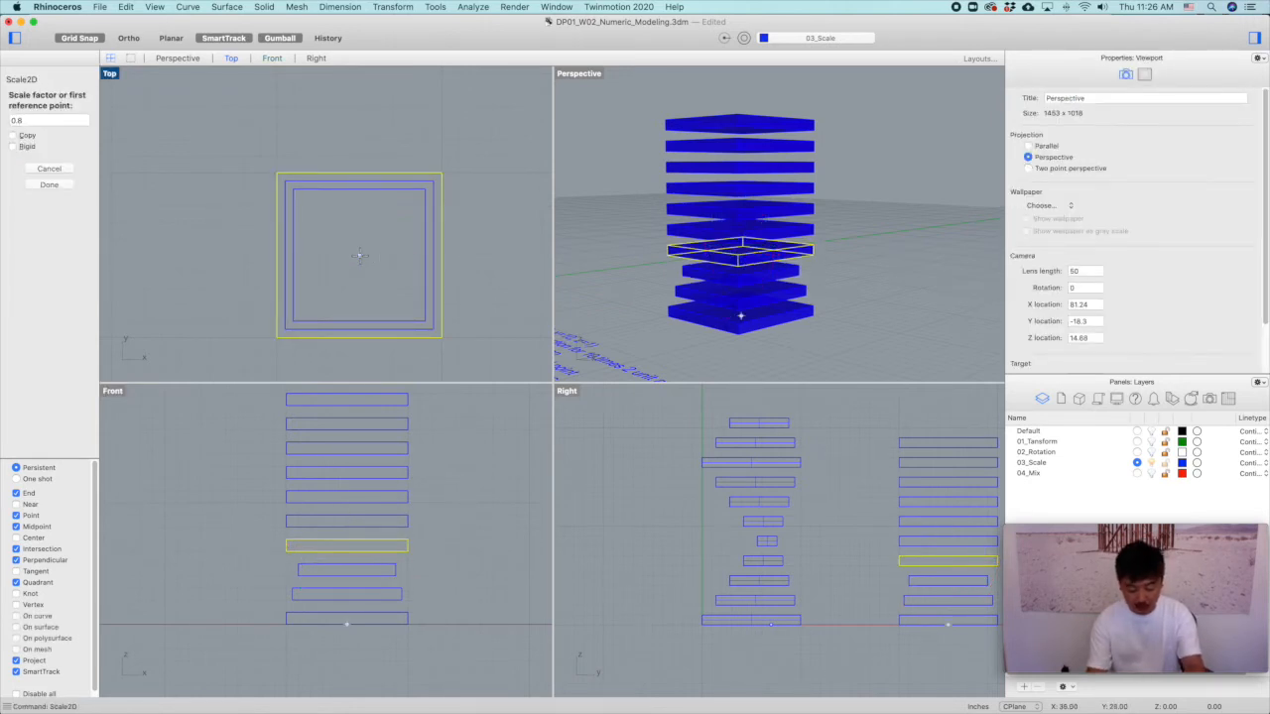
pyautogui.press('BackSpace')
pyautogui.write('.6')
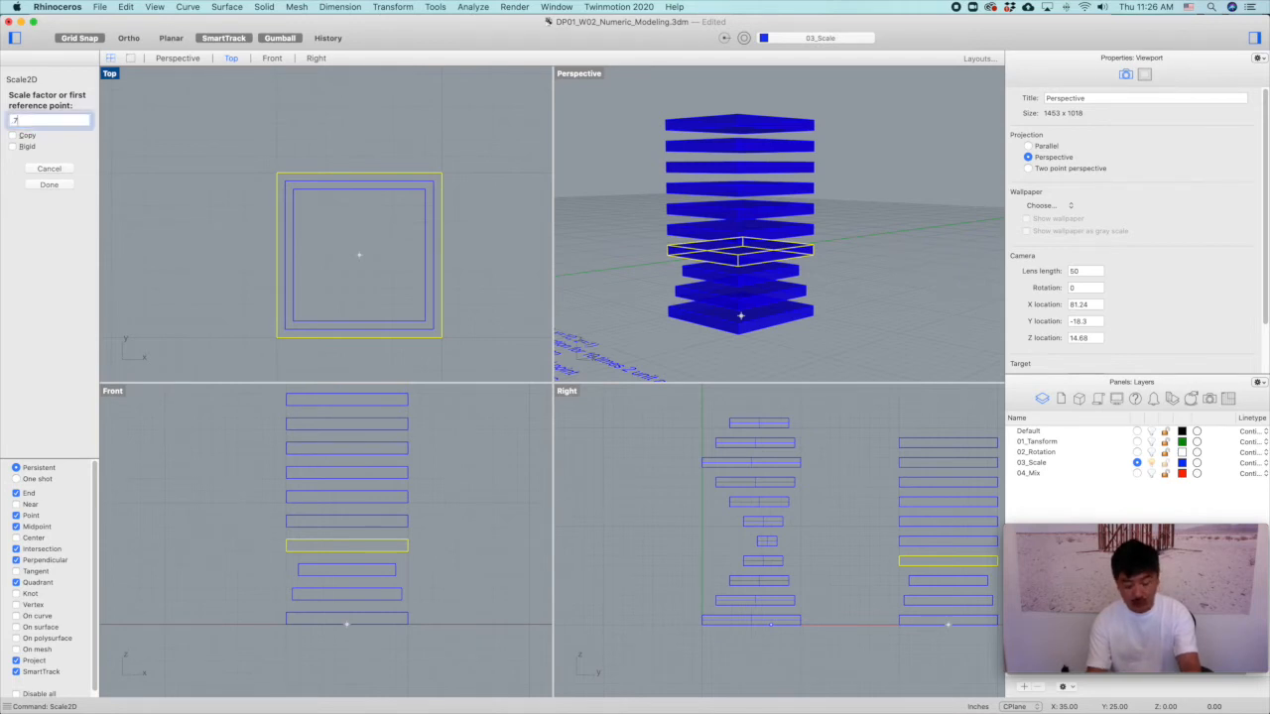
pyautogui.press('Return')
# Scale the fifth box from the bottom in 2D by a factor of 0.5 about the stack's center point.
pyautogui.click(405, 521)
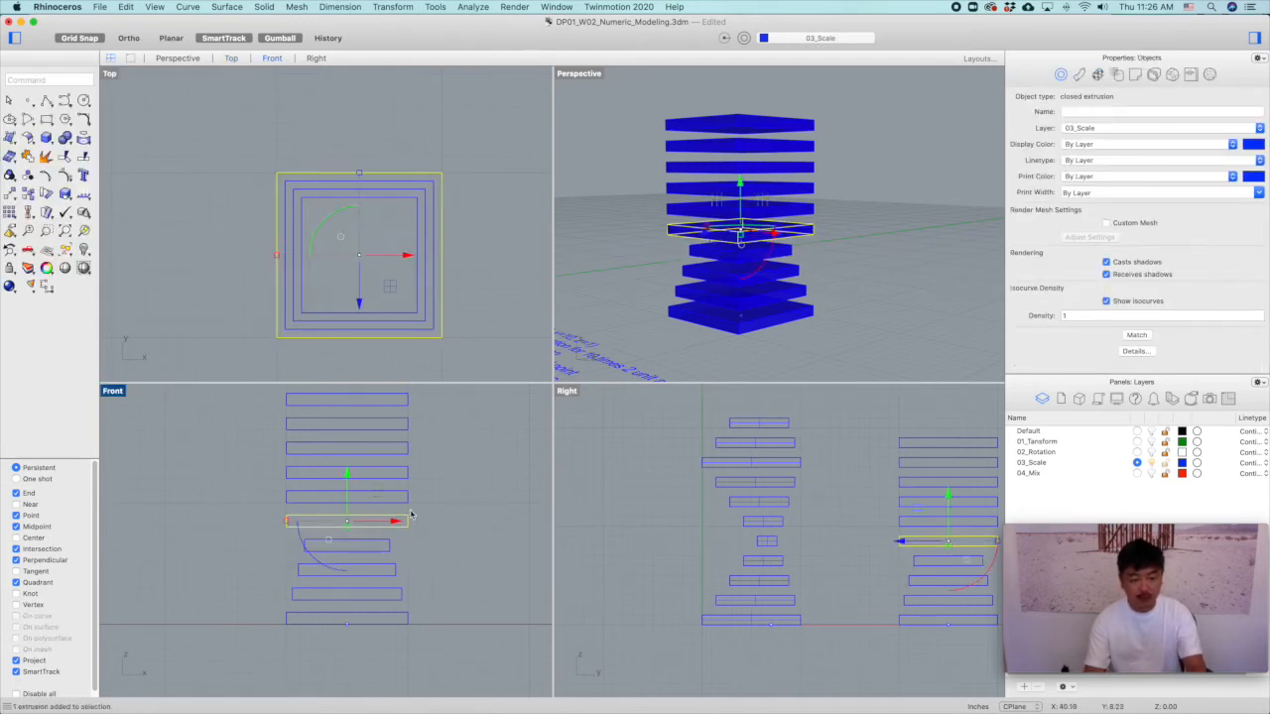
pyautogui.press('Return')
pyautogui.click(360, 256)
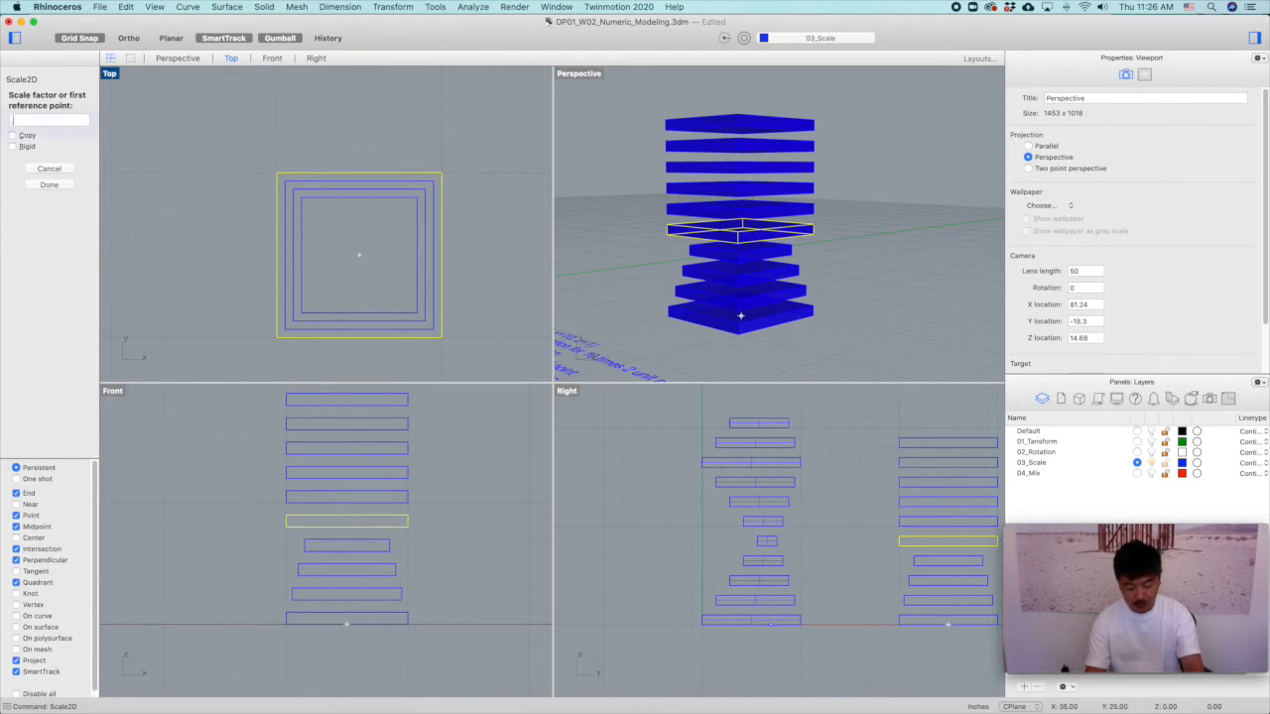
pyautogui.press('Return')
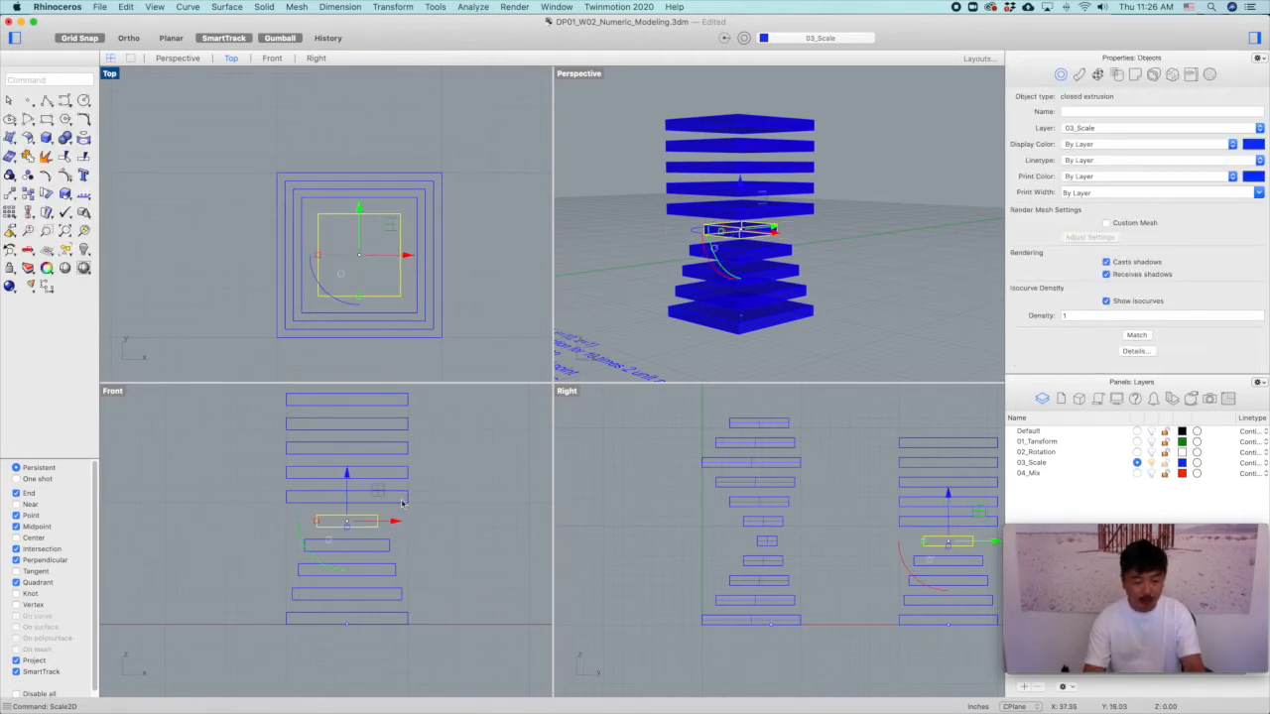
# Scale the sixth box from the bottom in 2D by a factor of 0.6 about the stack's center point.
pyautogui.click(402, 497)
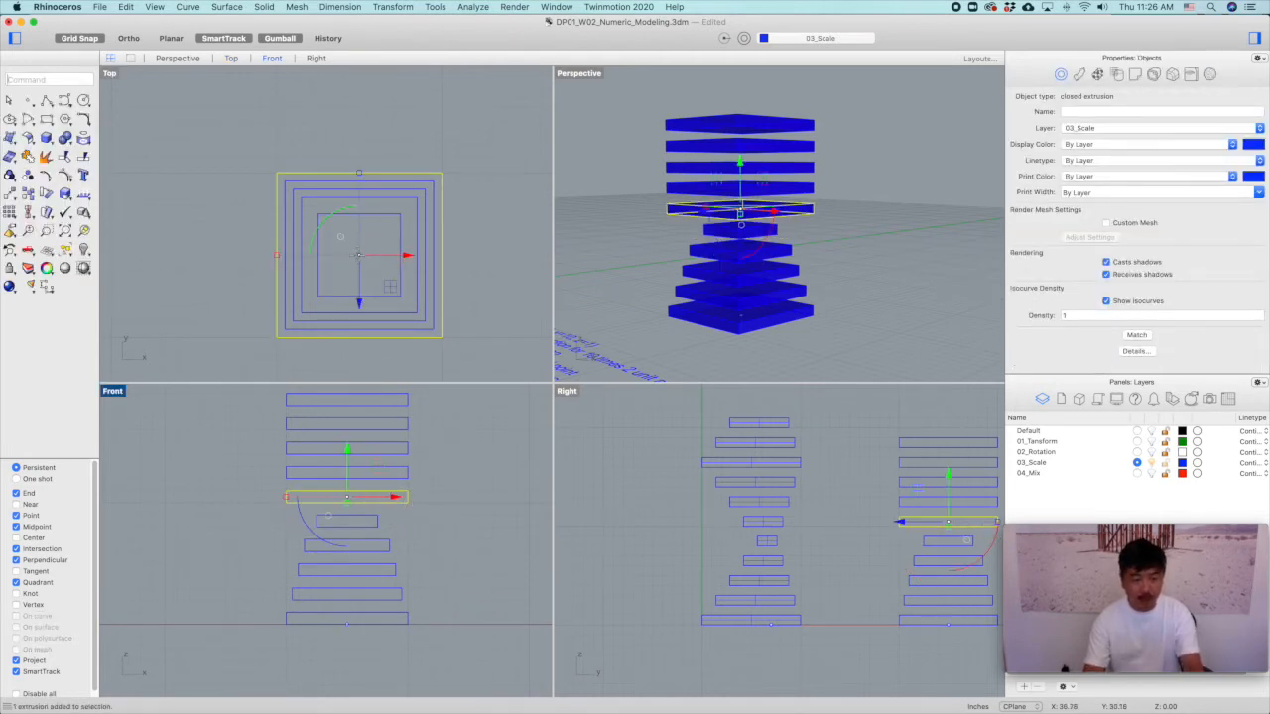
pyautogui.press('Return')
pyautogui.click(358, 254)
pyautogui.write('.5')
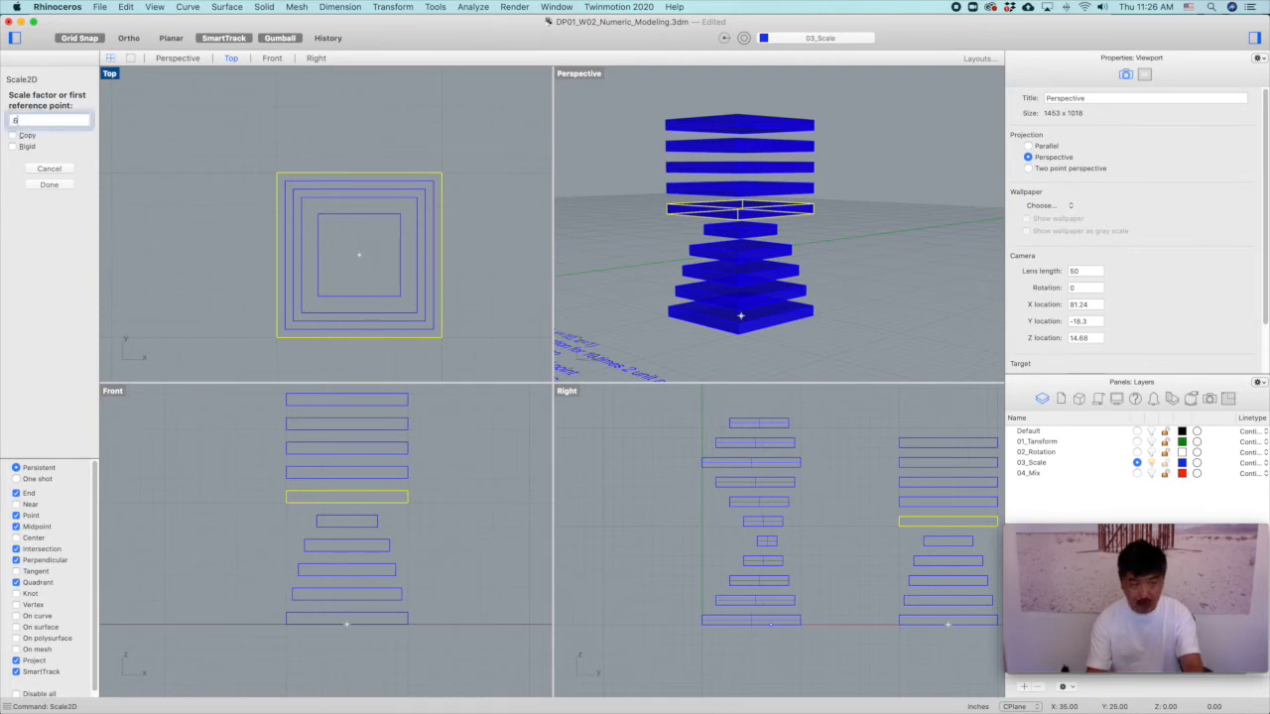
pyautogui.press('Return')
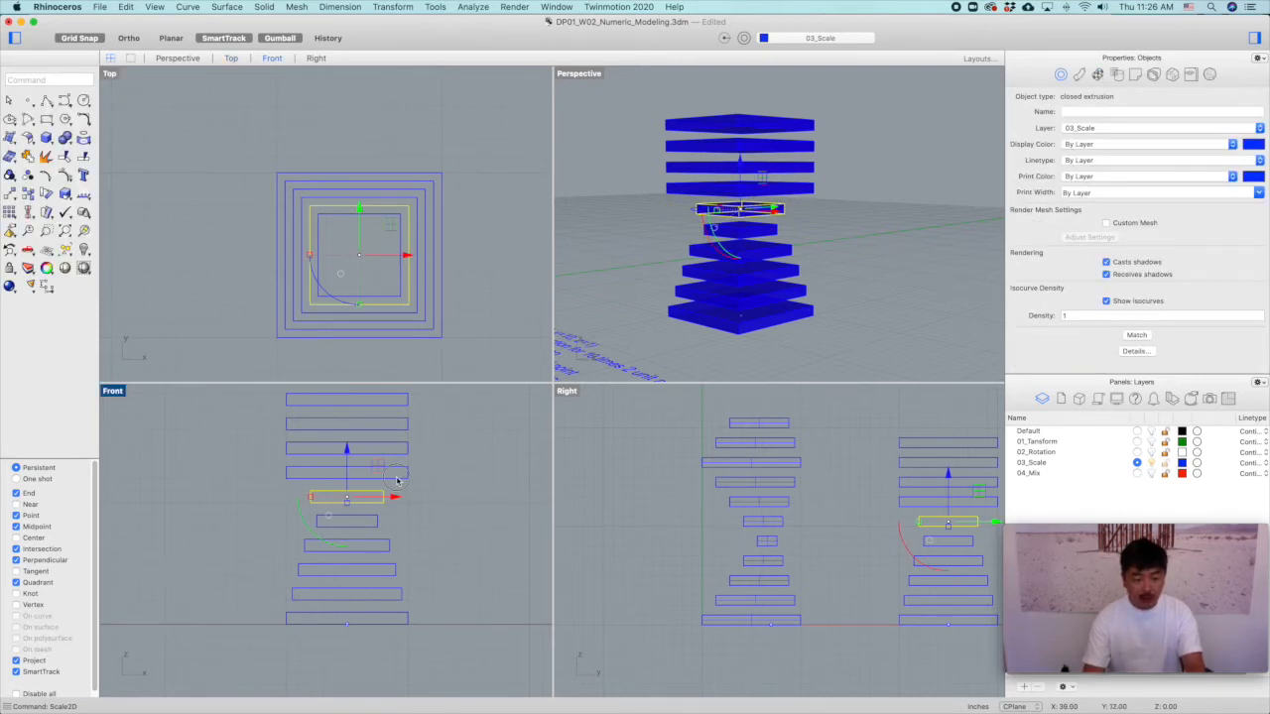
# Scale the seventh box from the bottom in 2D by a factor of 0.7 about the stack's center point.
pyautogui.click(397, 477)
pyautogui.press('Return')
pyautogui.click(359, 254)
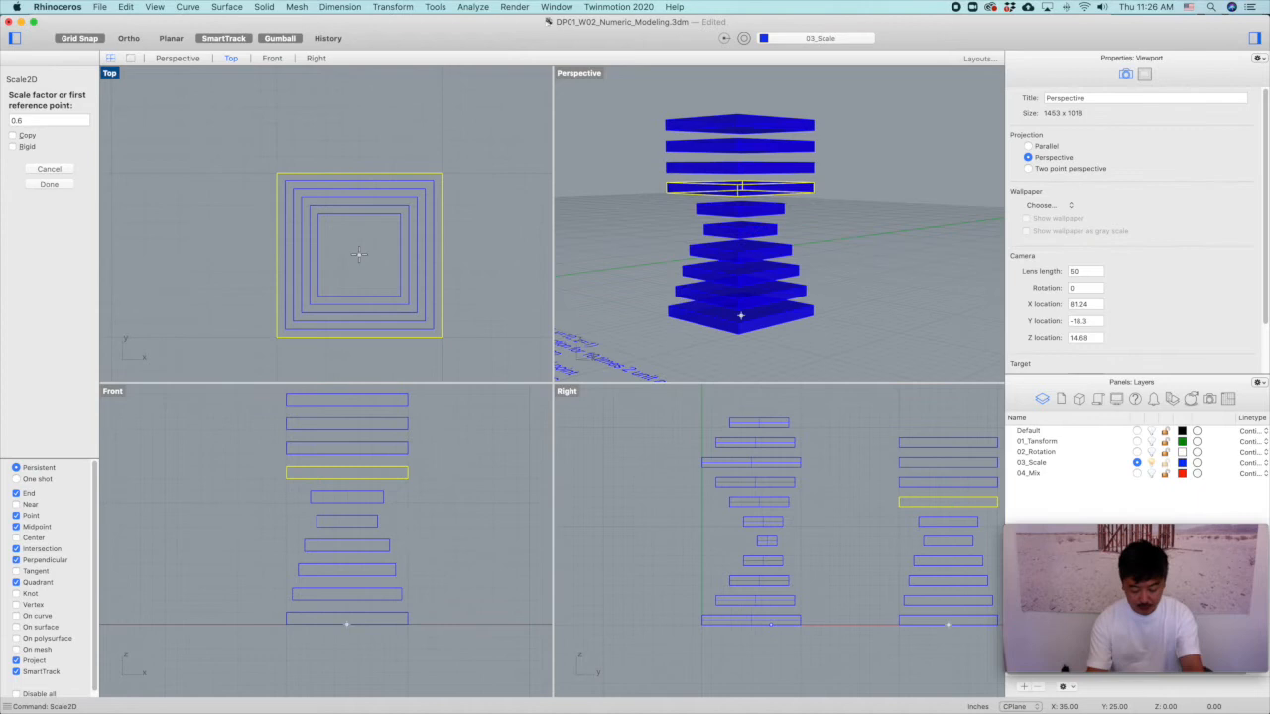
pyautogui.write('.7')
pyautogui.press('Return')
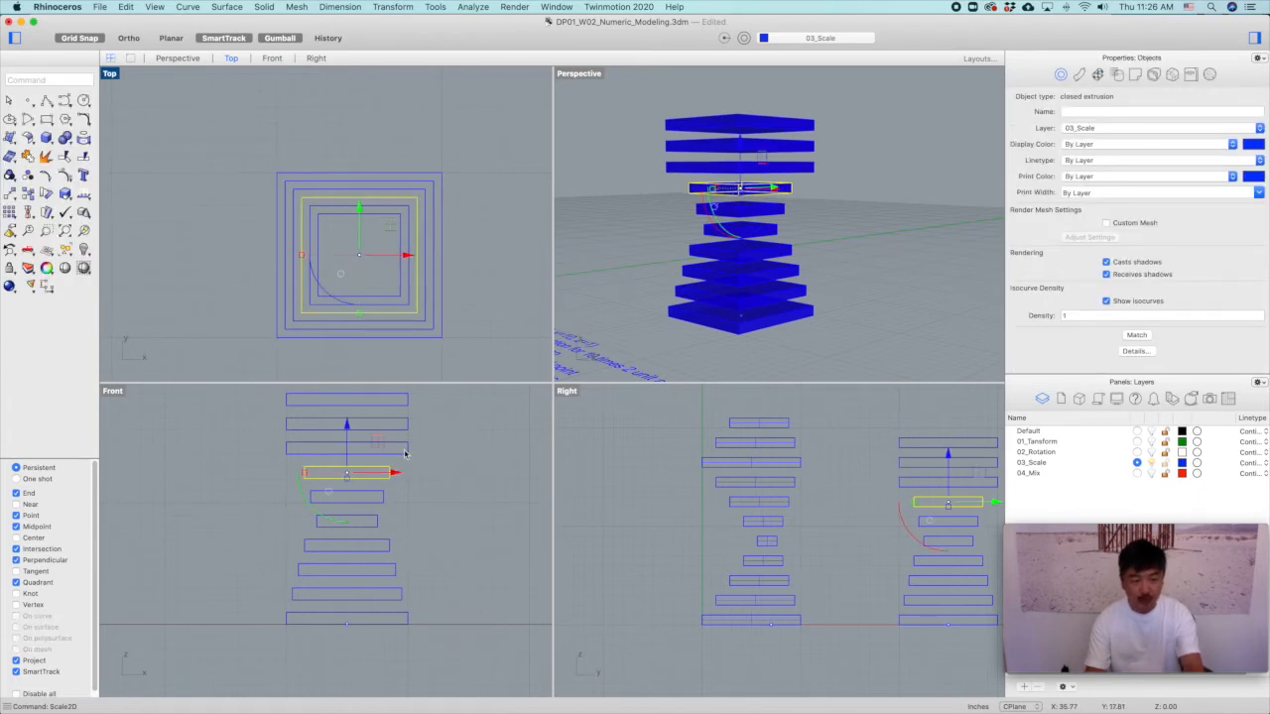
# Scale the eighth box from the bottom in 2D by a factor of 0.8 about the stack's center point.
pyautogui.click(404, 449)
pyautogui.press('Return')
pyautogui.click(359, 253)
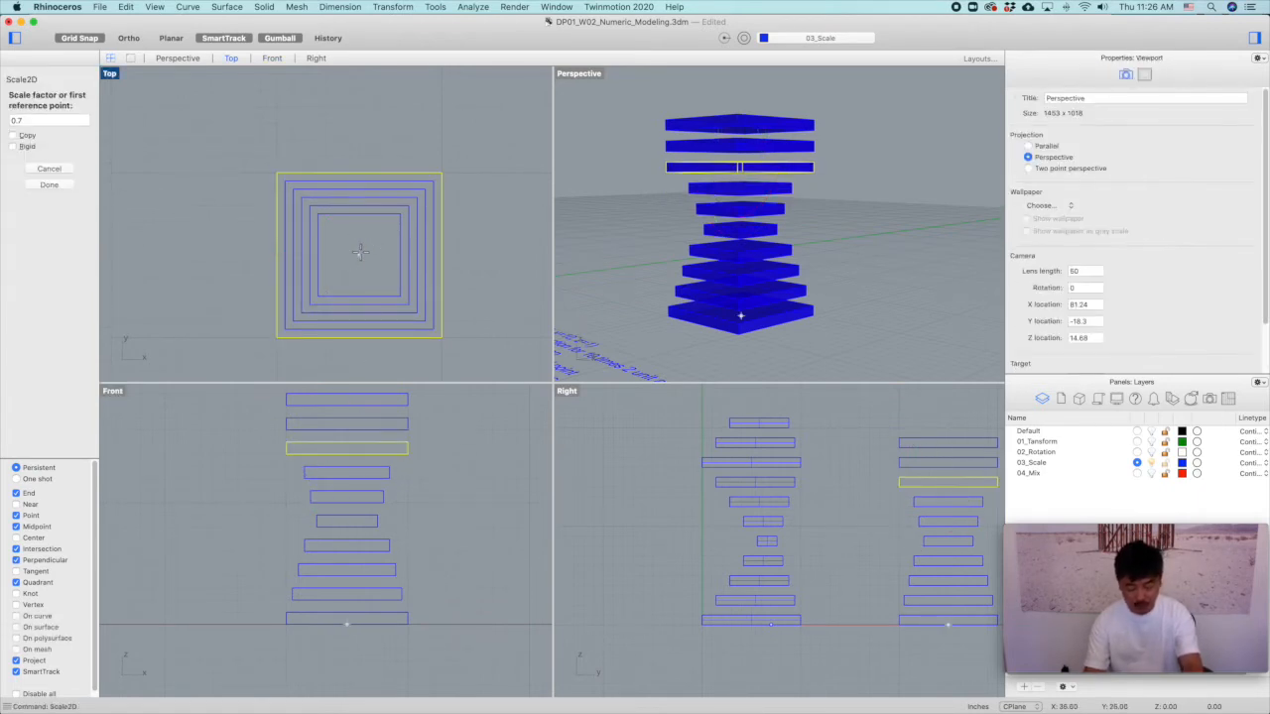
pyautogui.write('.7')
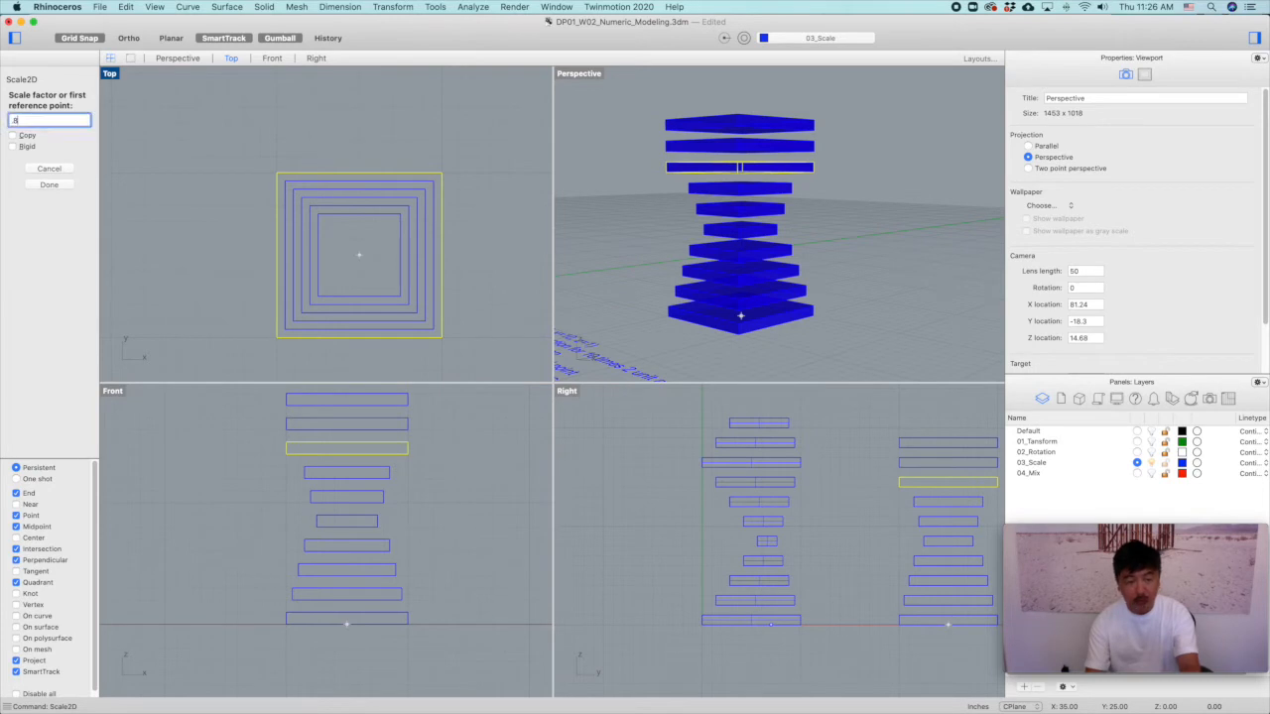
pyautogui.press('Return')
# Scale the ninth box from the bottom in 2D by a factor of 0.9 about the stack's center point.
pyautogui.click(410, 428)
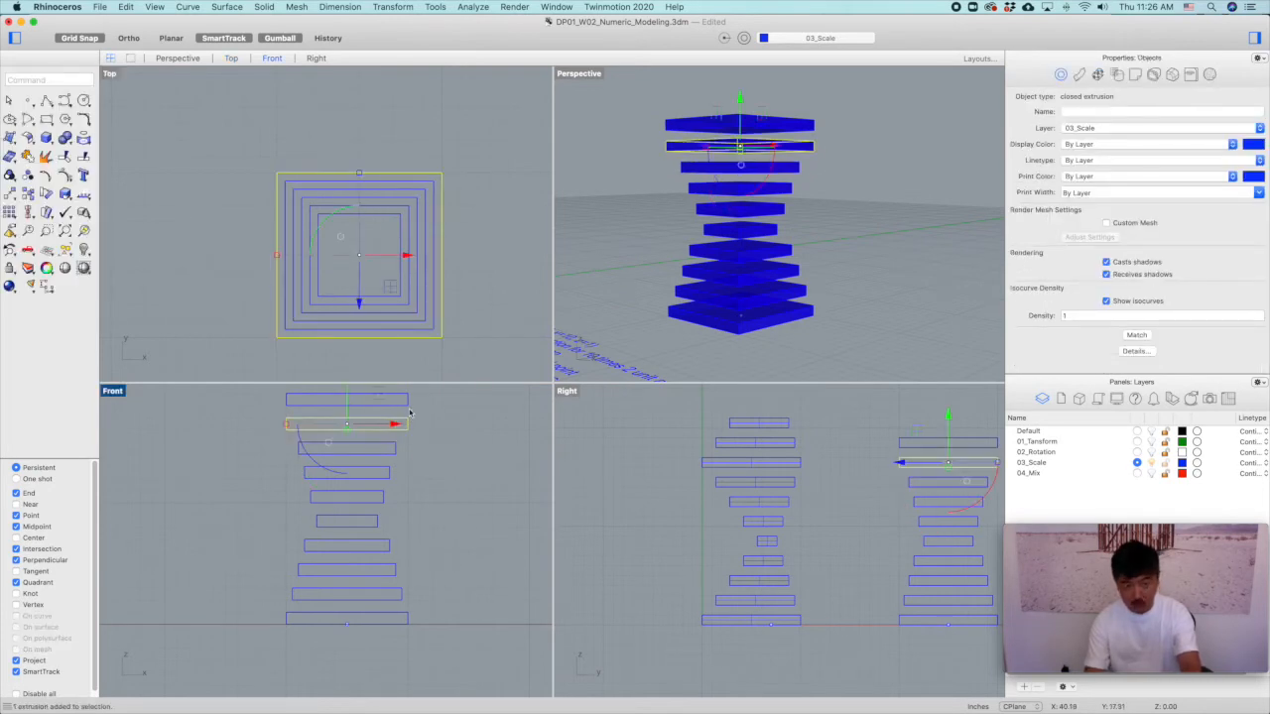
pyautogui.press('Return')
pyautogui.click(359, 255)
pyautogui.write('.9')
pyautogui.press('Return')
# Array the uppermost full-size box upward with 10 items in the Z direction only and a Z spacing of 2.
pyautogui.scroll(-3, 449, 503)
pyautogui.click(448, 466)
pyautogui.click(400, 475)
pyautogui.scroll(5, 367, 484)
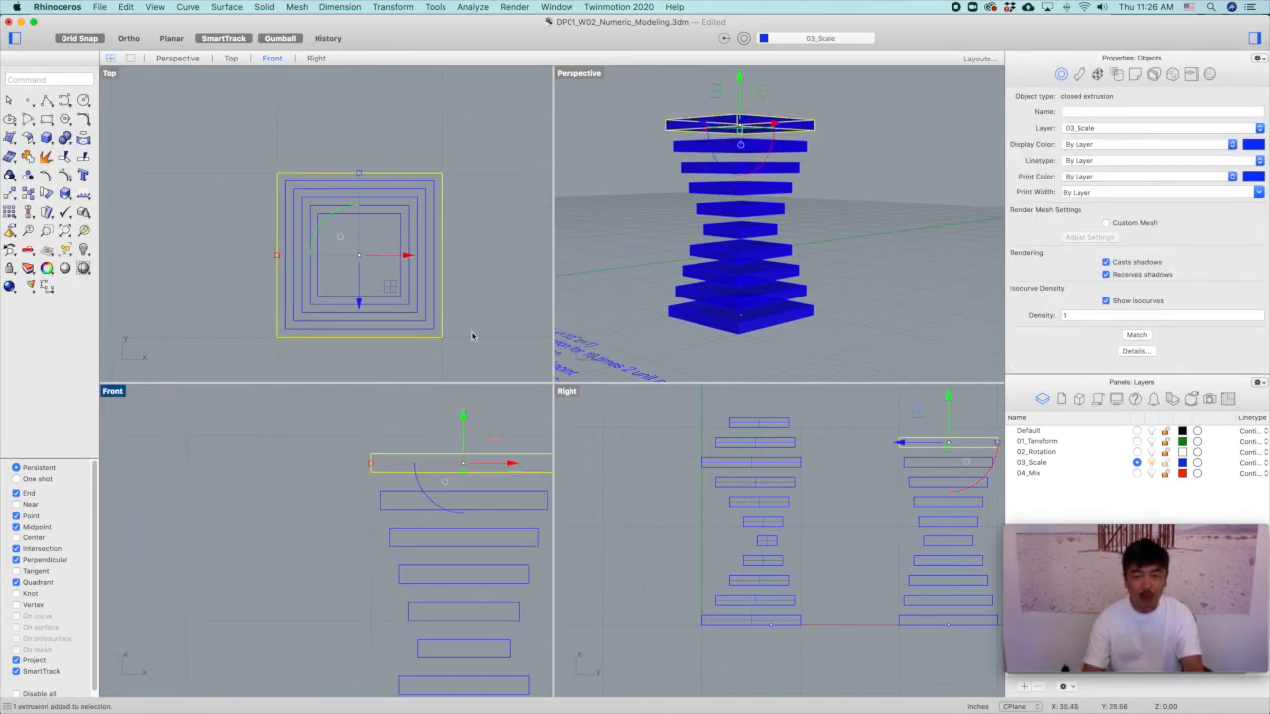
pyautogui.write('and: A')
pyautogui.write('rray')
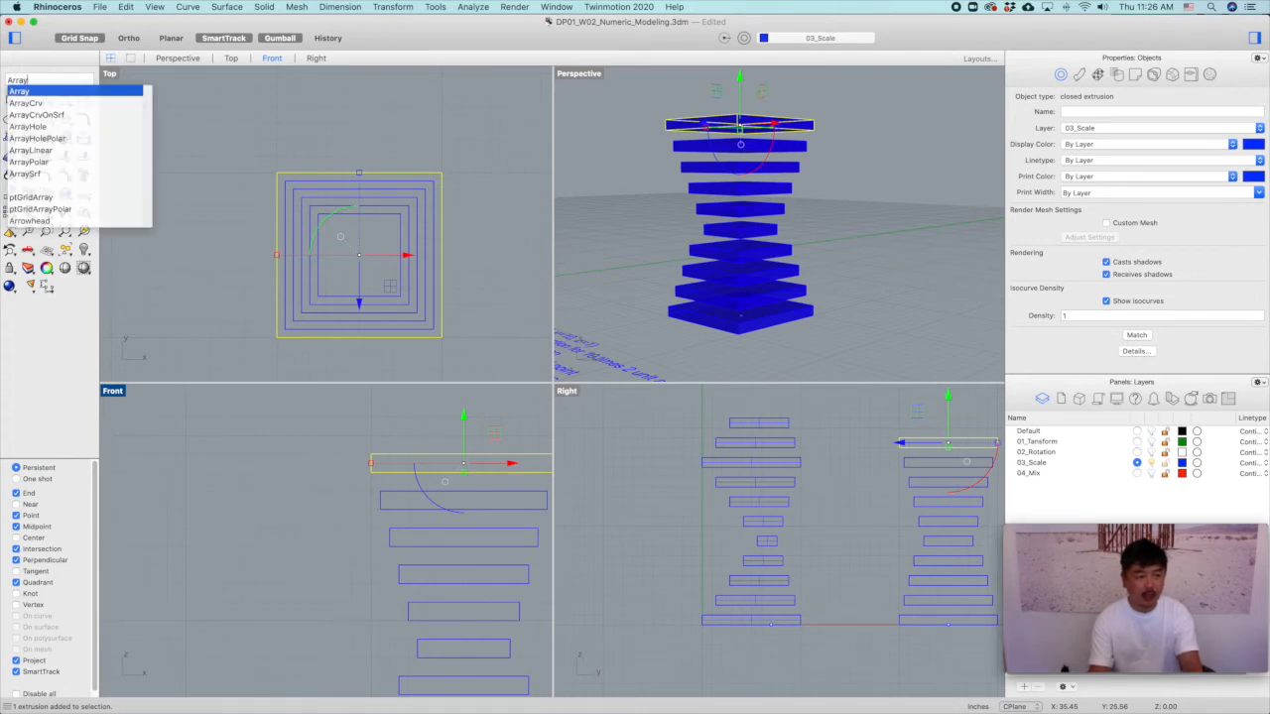
pyautogui.press('Return')
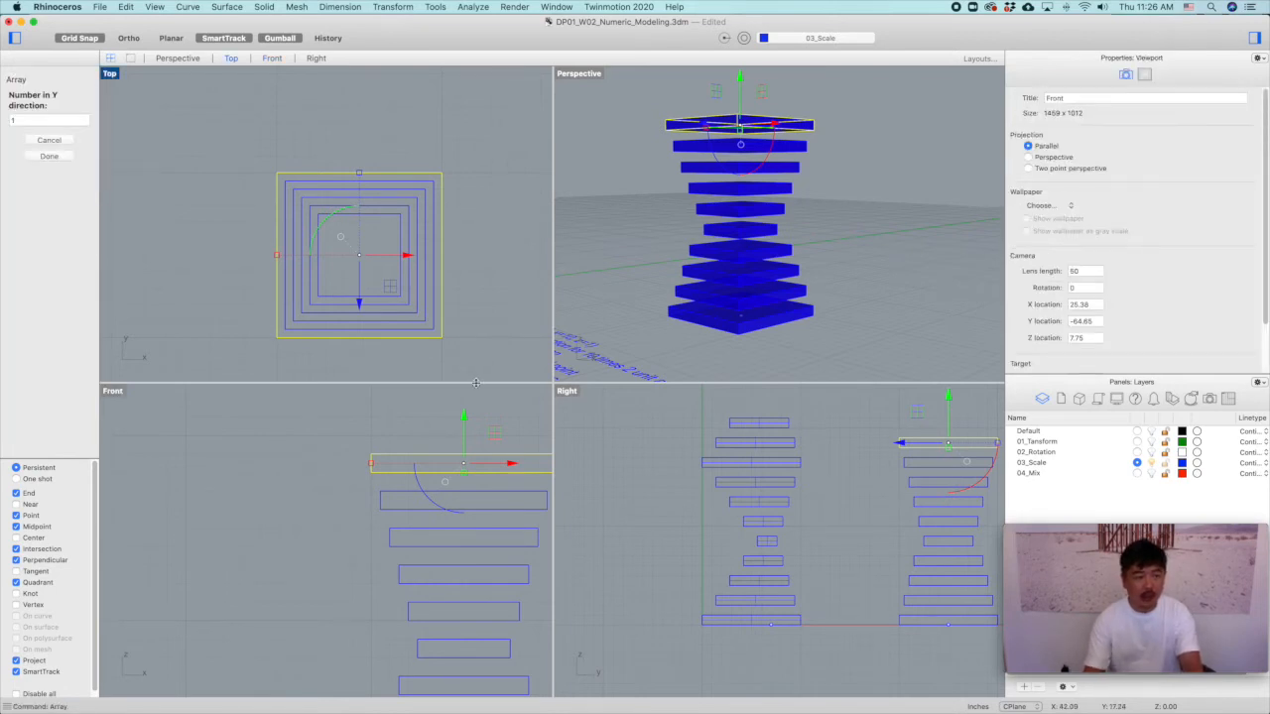
pyautogui.press('Return')
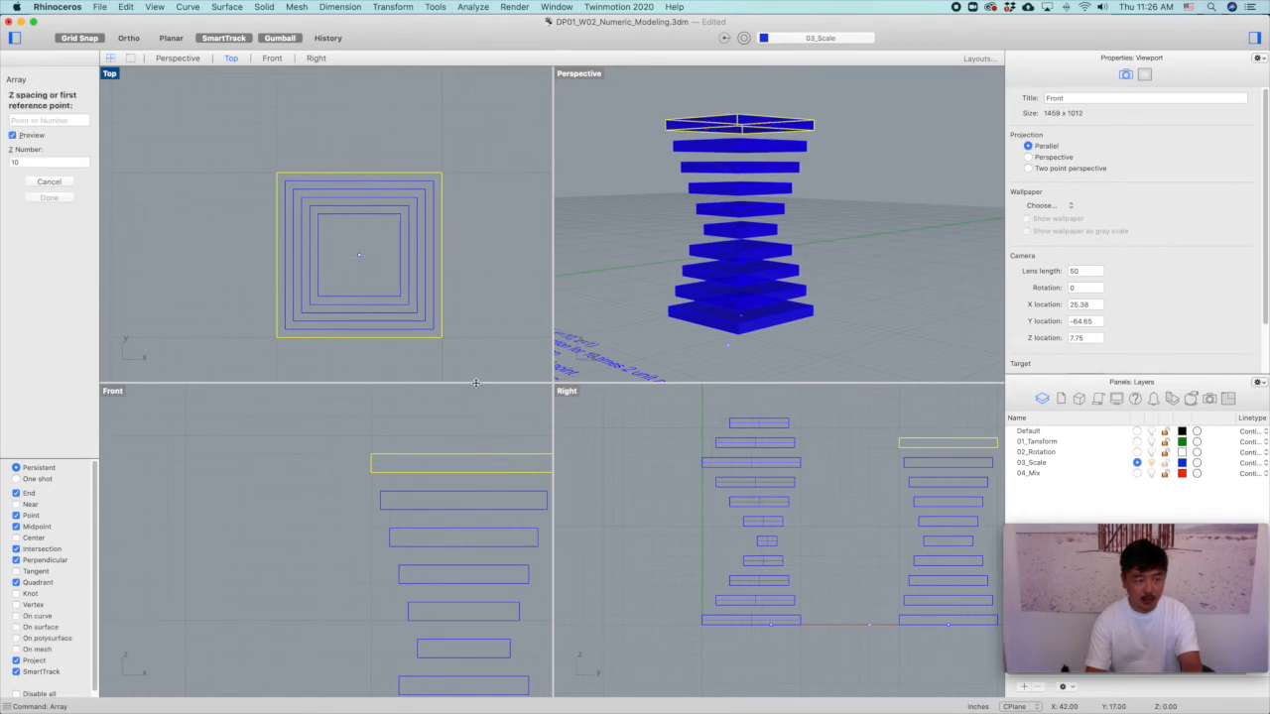
pyautogui.write('2')
pyautogui.press('Return')
pyautogui.press('Return')
pyautogui.click(415, 436)
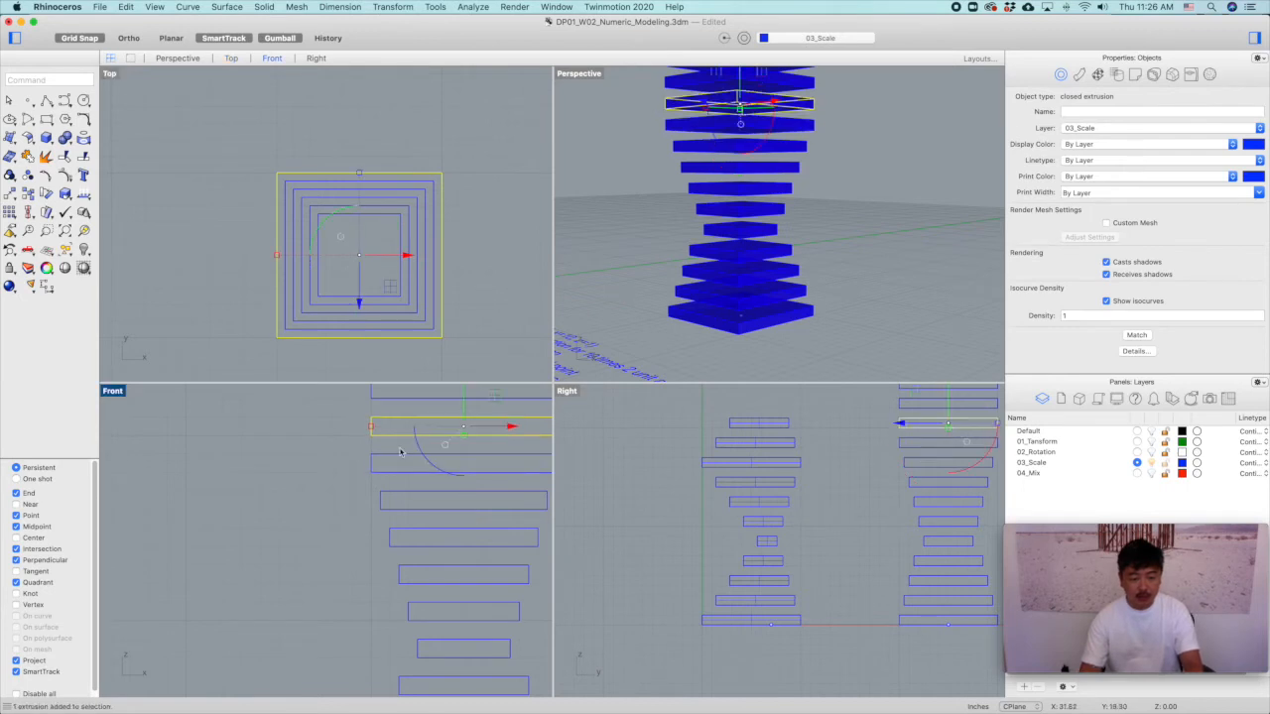
pyautogui.rightClick(360, 260)
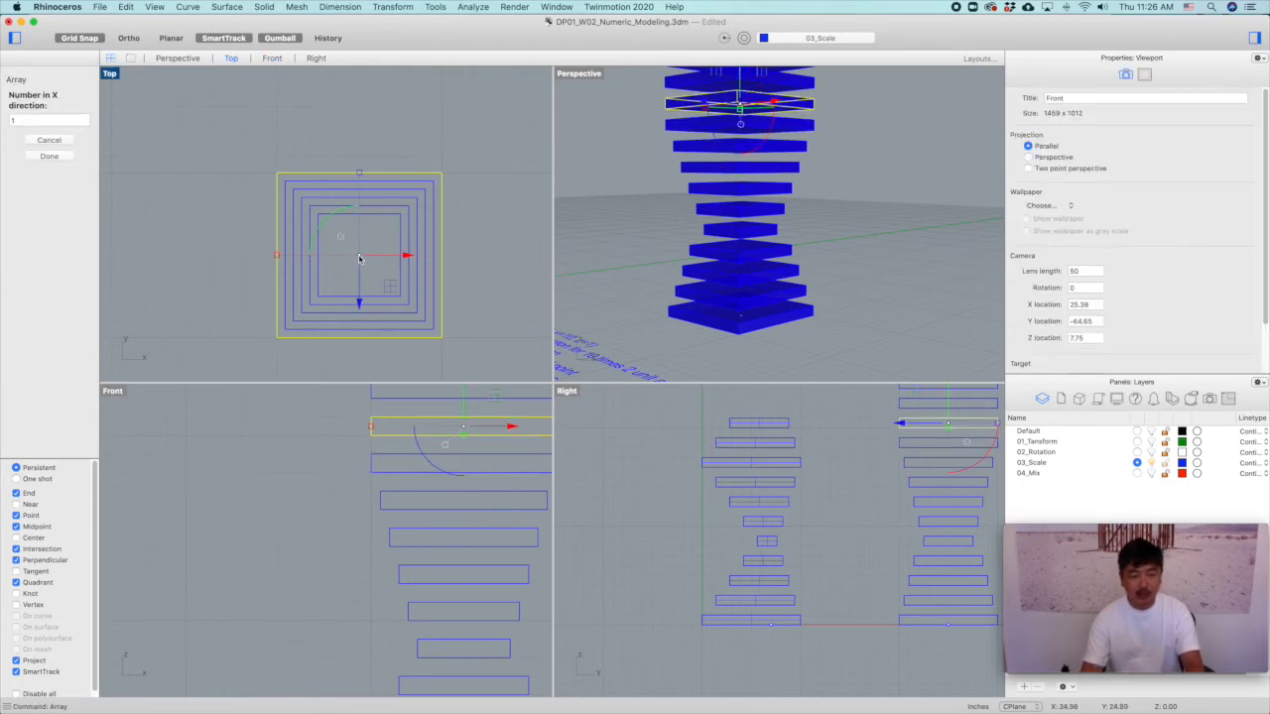
pyautogui.press('Escape')
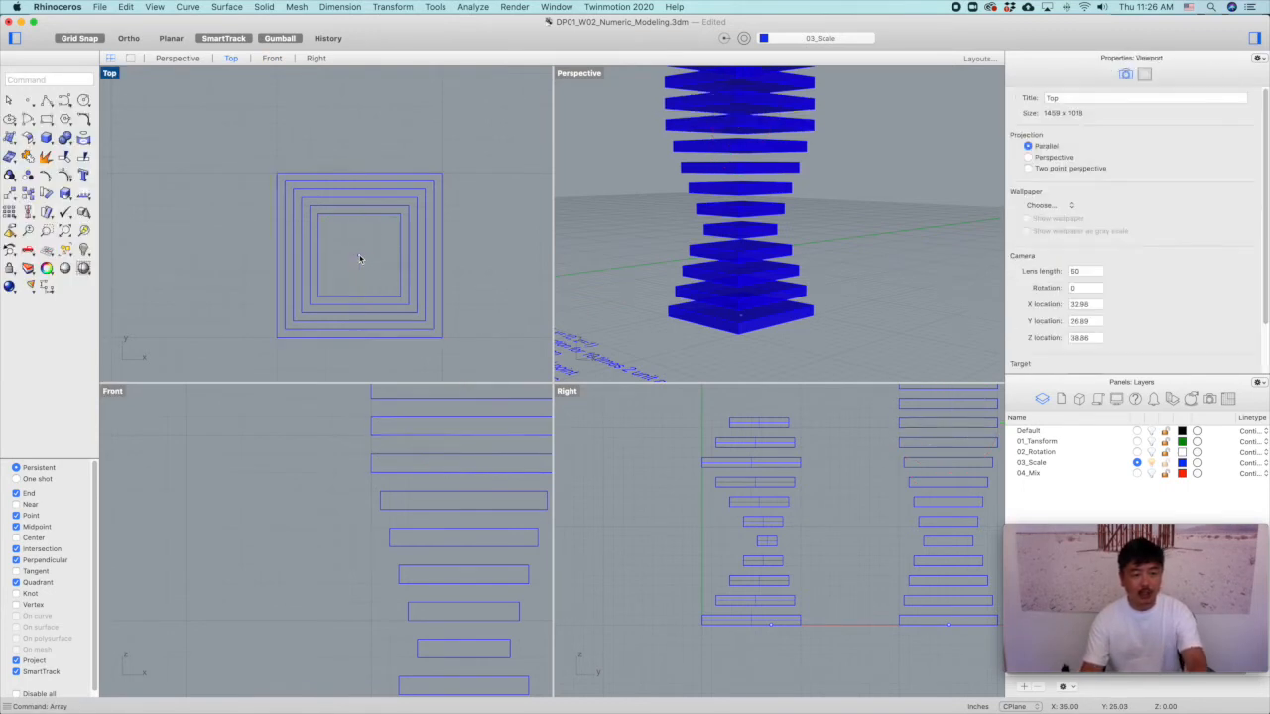
# Scale the eleventh box from the bottom with Scale2D by a factor of 1.1 about the stack's center point.
pyautogui.click(421, 440)
pyautogui.click(424, 434)
pyautogui.write('scale')
pyautogui.press('Down')
pyautogui.press('Return')
pyautogui.click(363, 256)
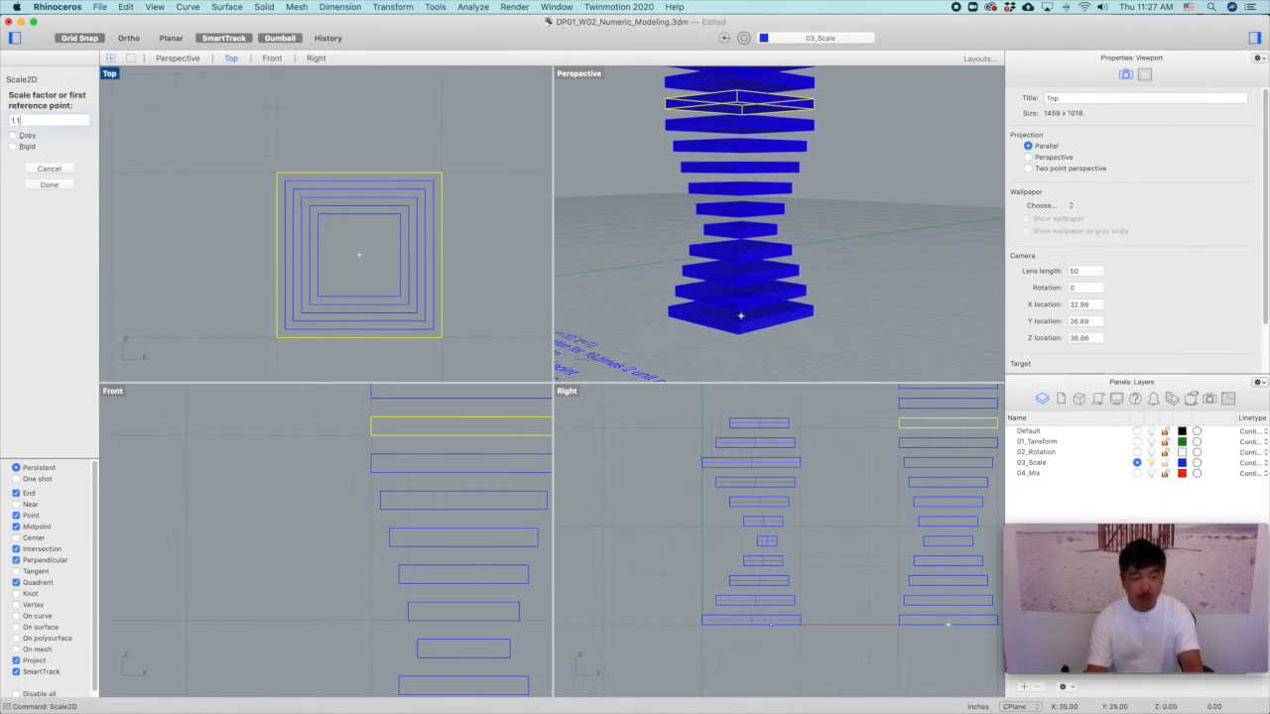
pyautogui.write('1.1')
pyautogui.press('Return')
# Scale the twelfth box from the bottom in 2D by a factor of 1.2 about the stack's center point.
pyautogui.click(360, 256)
pyautogui.write('1.1')
pyautogui.press('Return')
# Scale the thirteenth box from the bottom in 2D by a factor of 1.3 about the stack's center point.
pyautogui.scroll(-5, 378, 484)
pyautogui.click(360, 337)
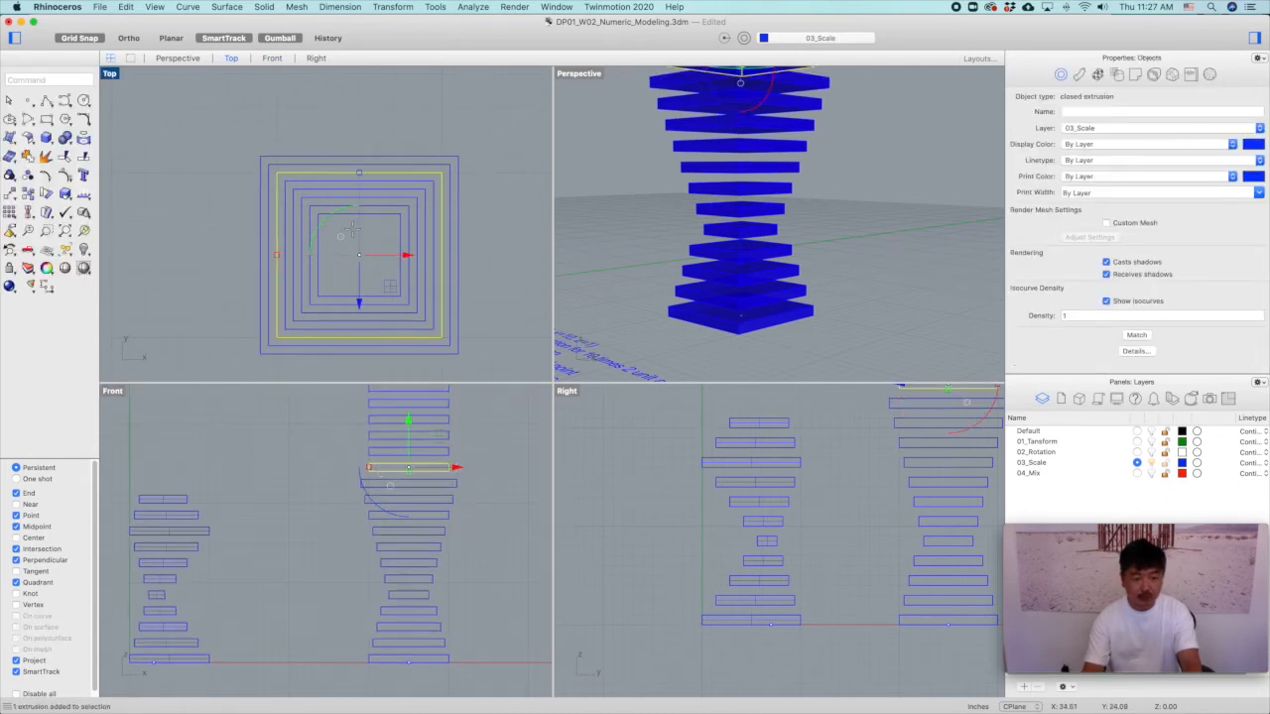
pyautogui.press('Return')
pyautogui.click(359, 256)
pyautogui.write('1.2')
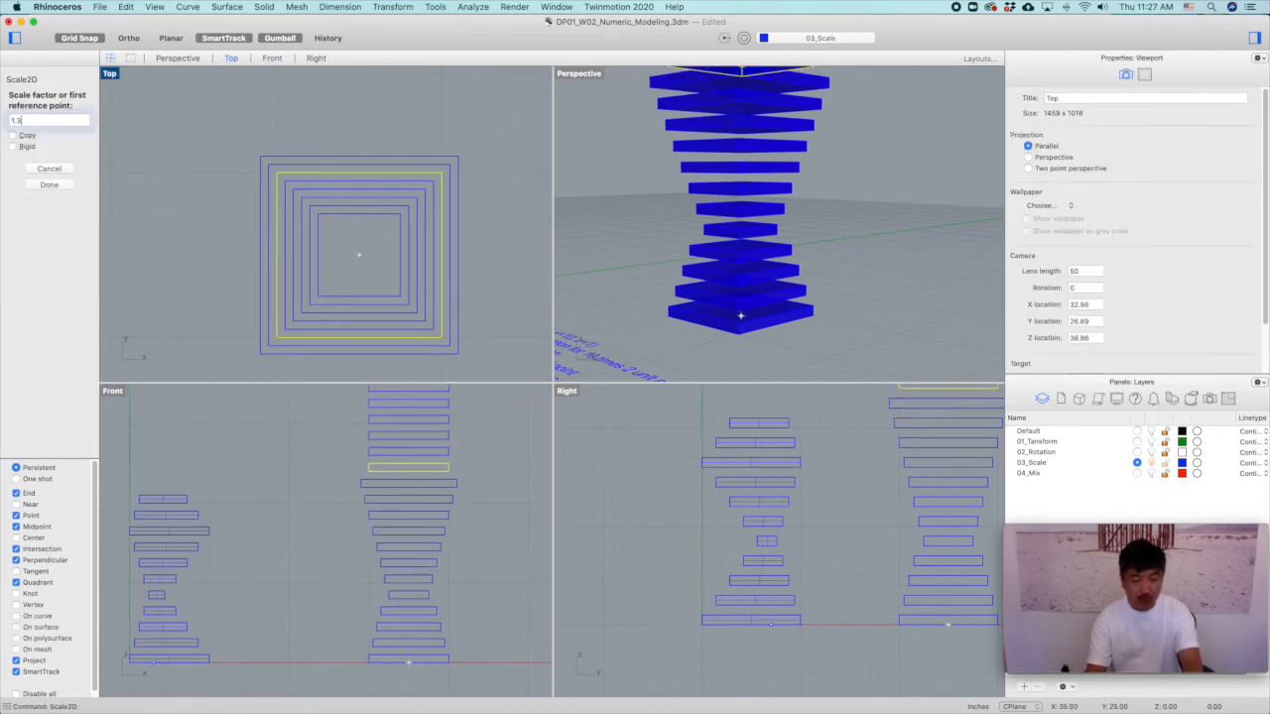
pyautogui.press('Return')
# Scale the fourteenth box from the bottom in 2D by a factor of 1.4 about the stack's center point.
pyautogui.click(381, 452)
pyautogui.rightClick(368, 285)
pyautogui.click(359, 255)
pyautogui.write('1.4')
pyautogui.press('Return')
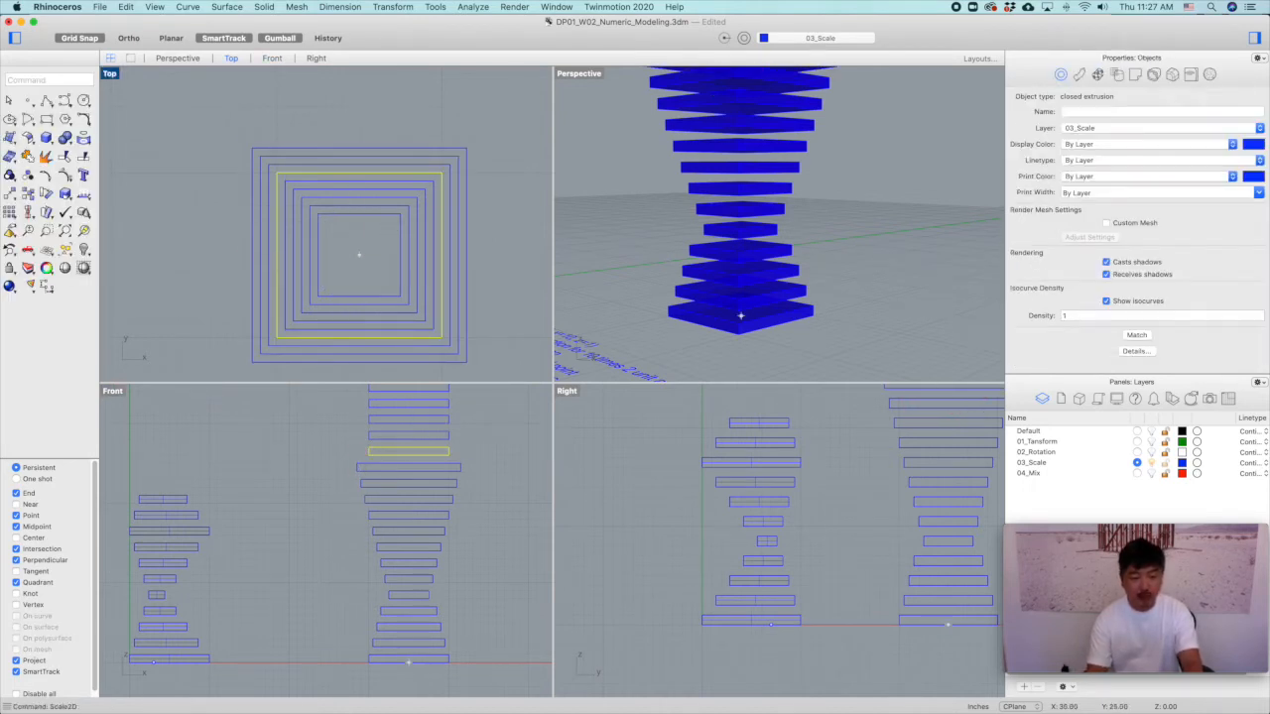
# Scale the fifteenth box from the bottom in 2D by a factor of 1.5 about the stack's center point.
pyautogui.click(370, 433)
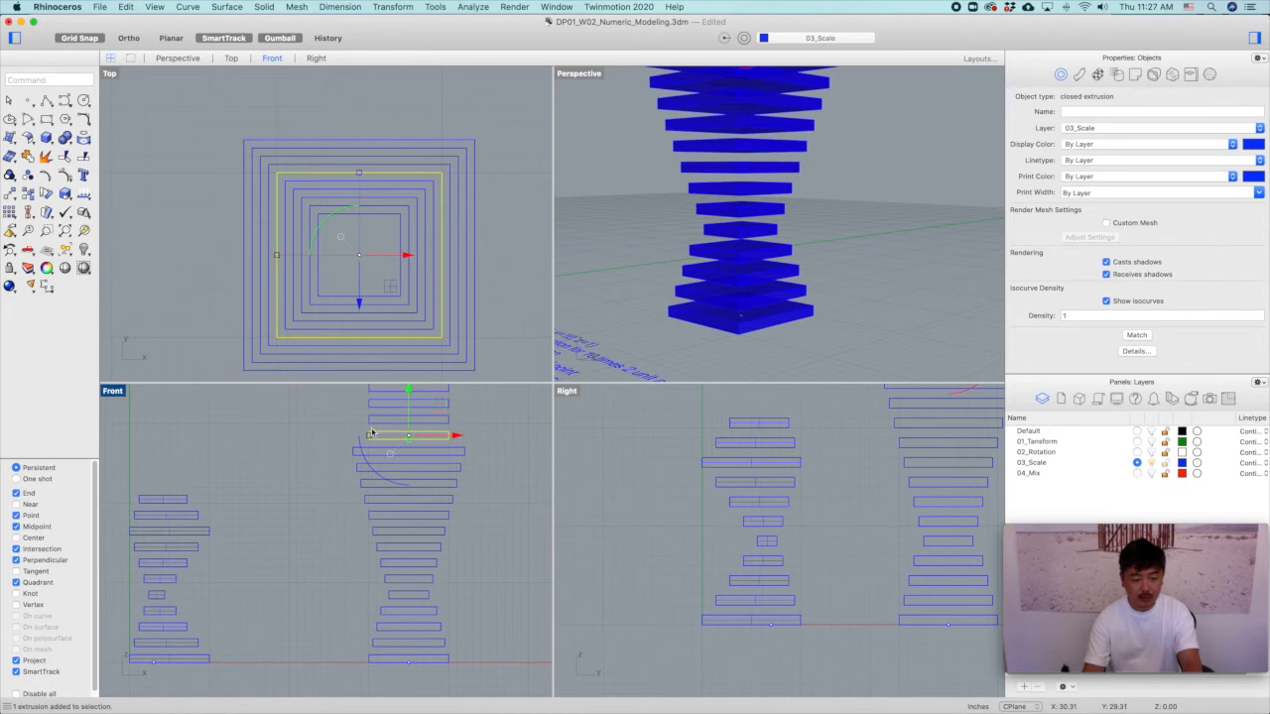
pyautogui.rightClick(374, 339)
pyautogui.click(359, 255)
pyautogui.write('1.4')
pyautogui.press('Return')
# Delete the four unscaled boxes above the fifteenth box and view both stacks from a low angle in Perspective.
pyautogui.click(327, 435)
pyautogui.scroll(-3, 327, 434)
pyautogui.moveTo(439, 438); pyautogui.dragTo(384, 483)
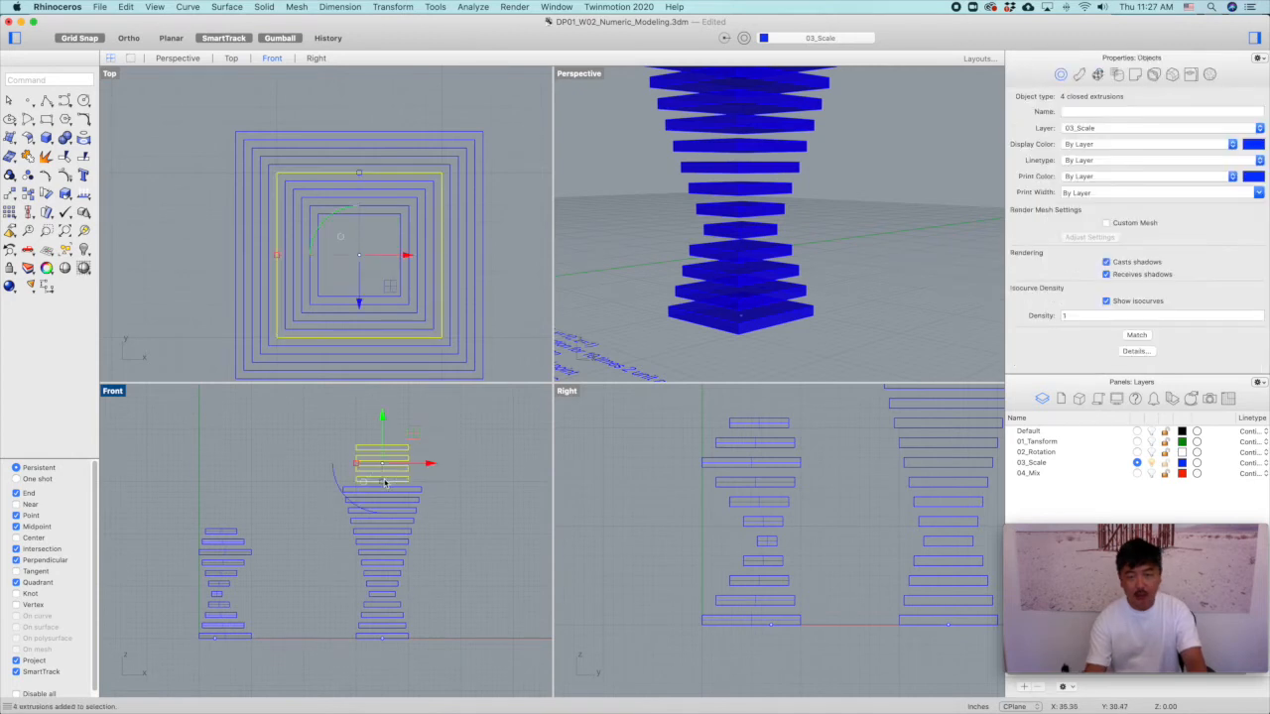
pyautogui.press('Delete')
pyautogui.moveTo(757, 341); pyautogui.dragTo(853, 233, button='right')
pyautogui.moveTo(1139, 580)
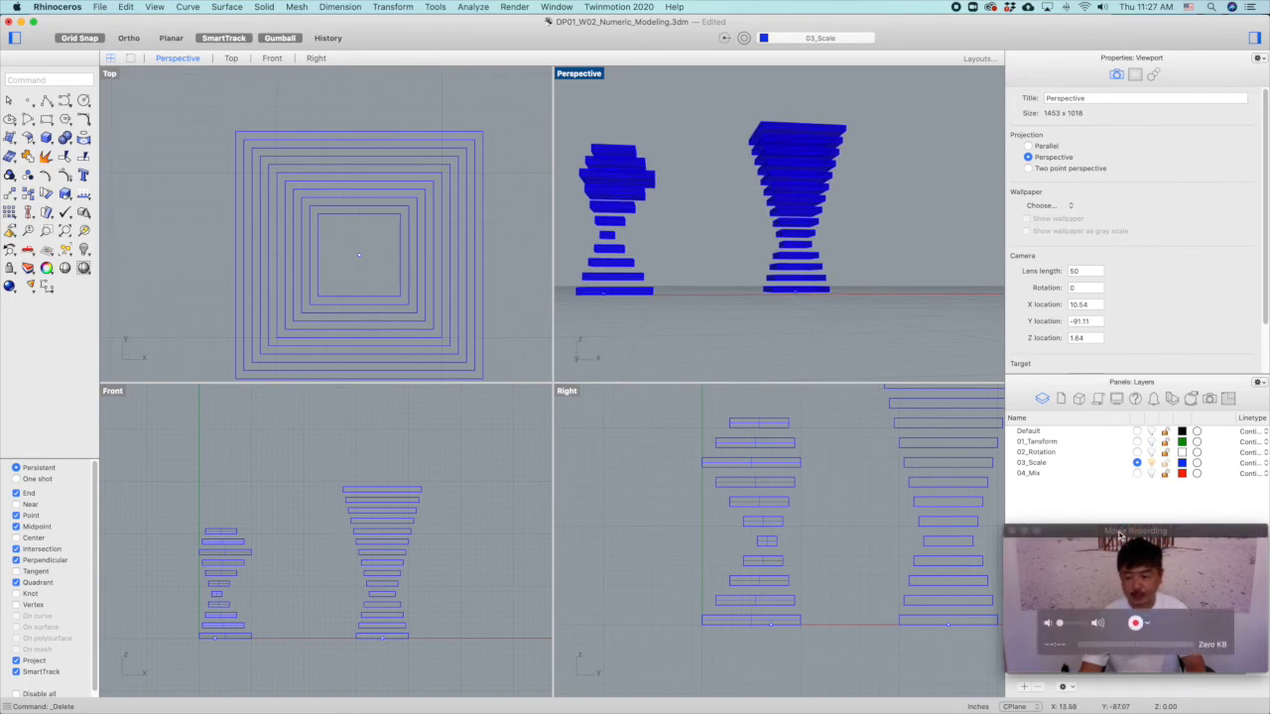
pyautogui.click(1119, 536)
pyautogui.click(127, 7)
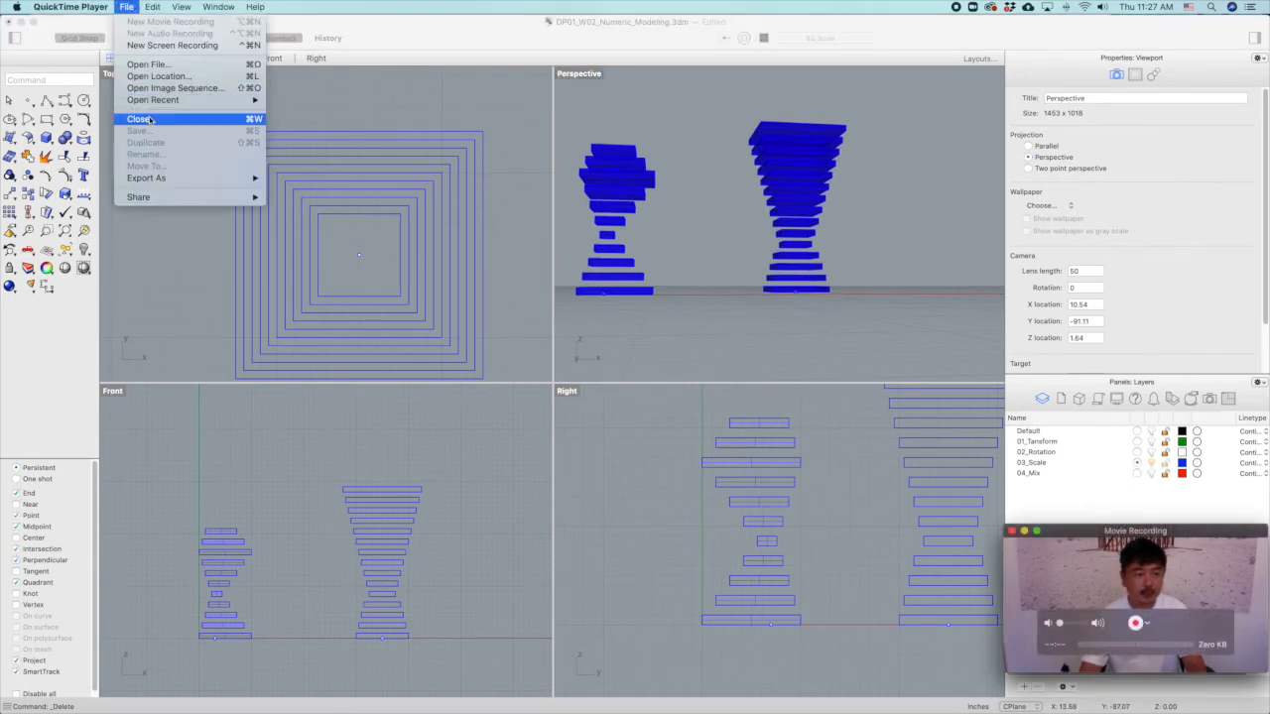
pyautogui.click(148, 45)
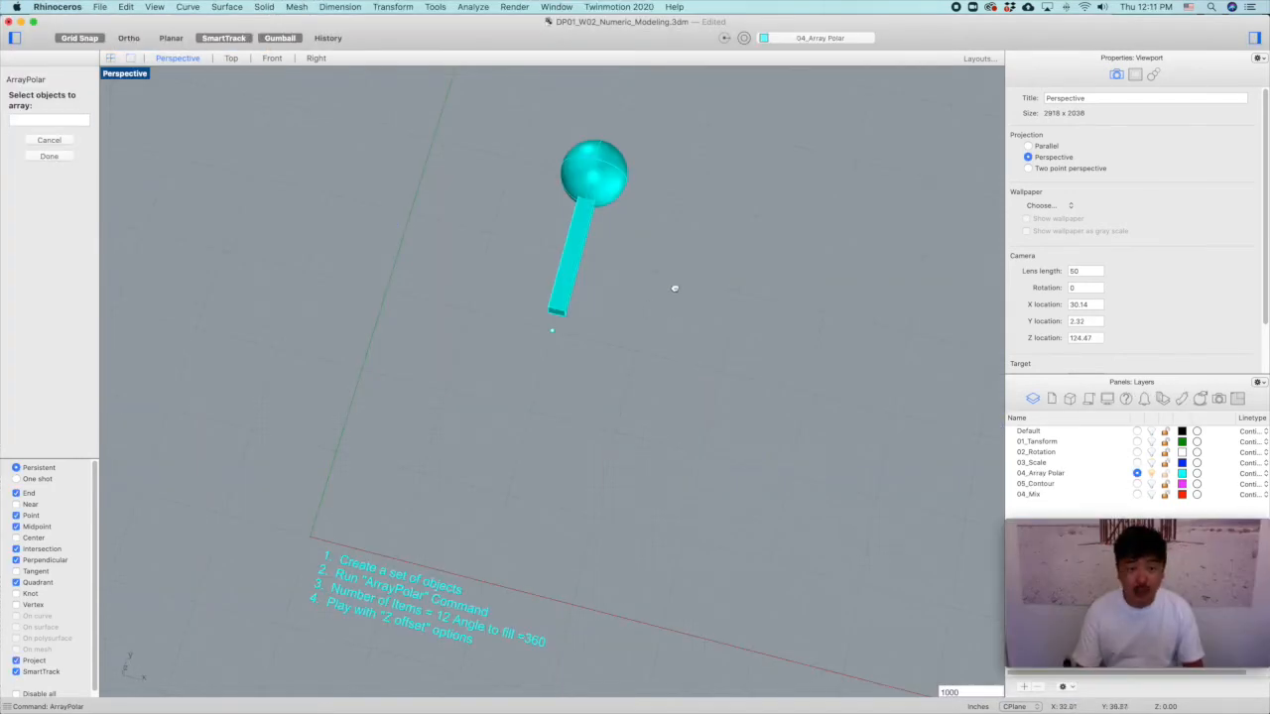
pyautogui.press('Escape')
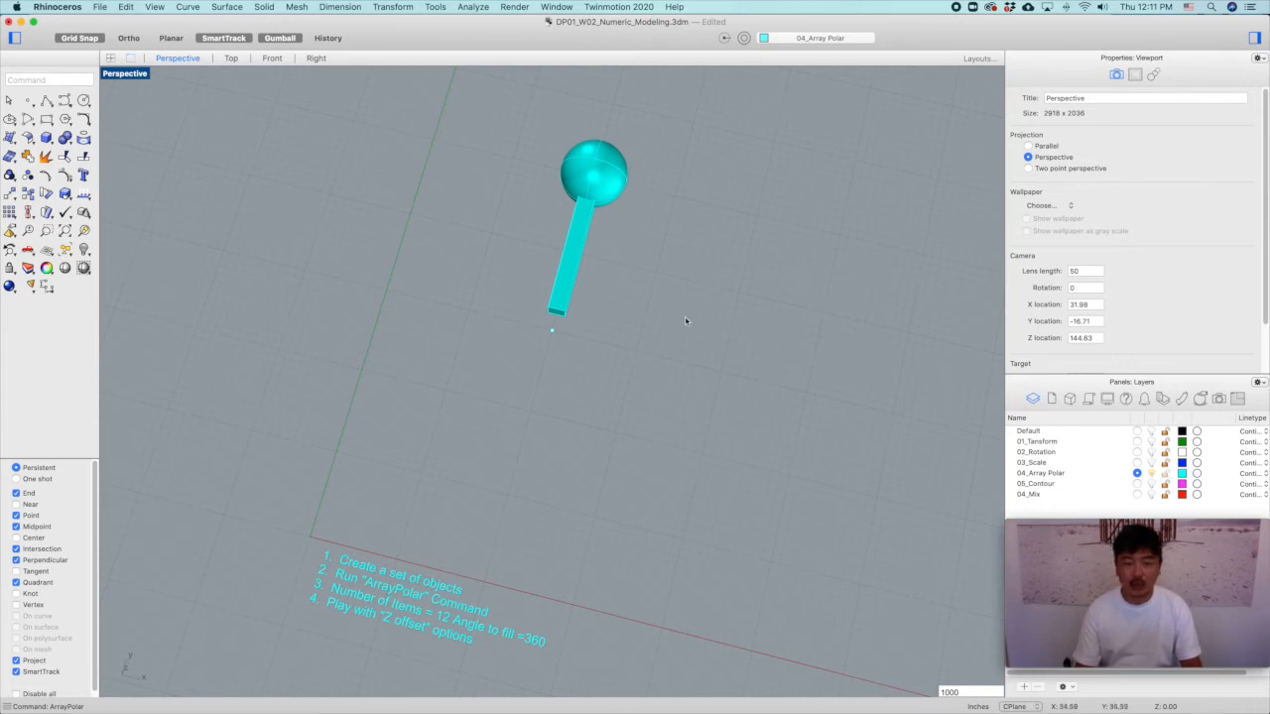
# Polar-array the sphere and bar about the point at the bar's free end, with 12 items over 360 degrees and a Z offset of 0.
pyautogui.click(555, 175)
pyautogui.write('ArrayPolar')
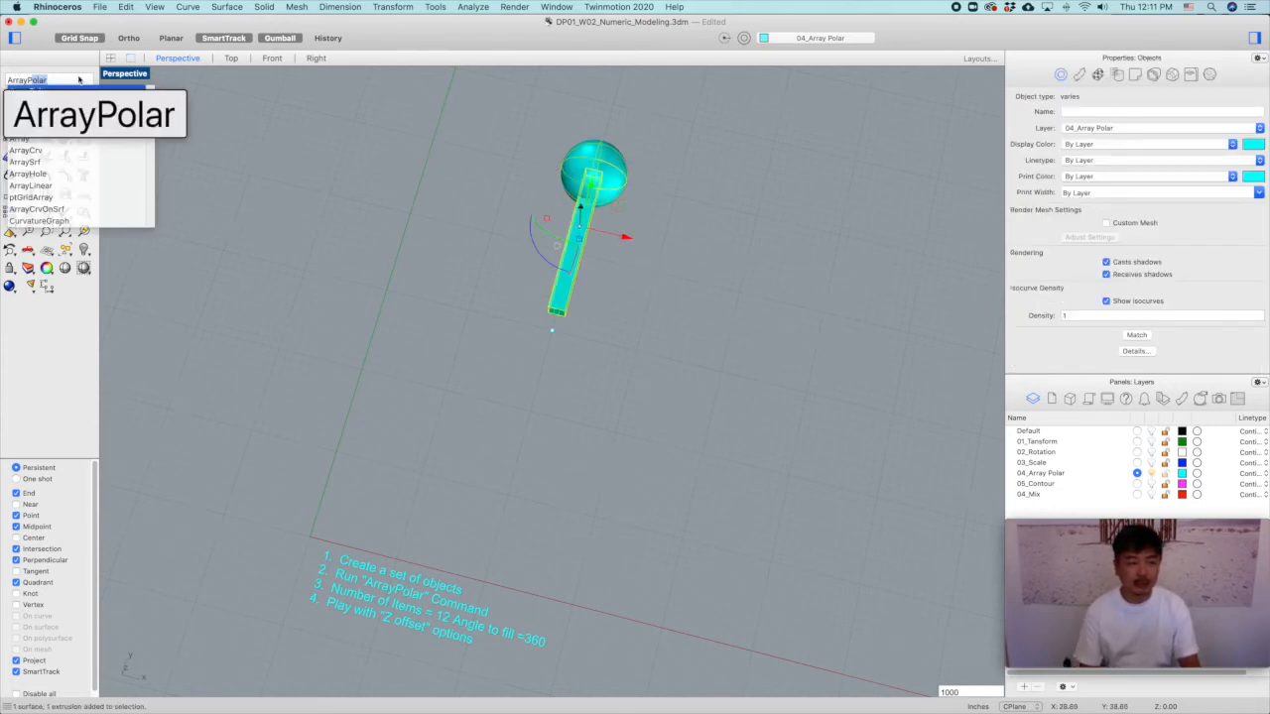
pyautogui.press('Return')
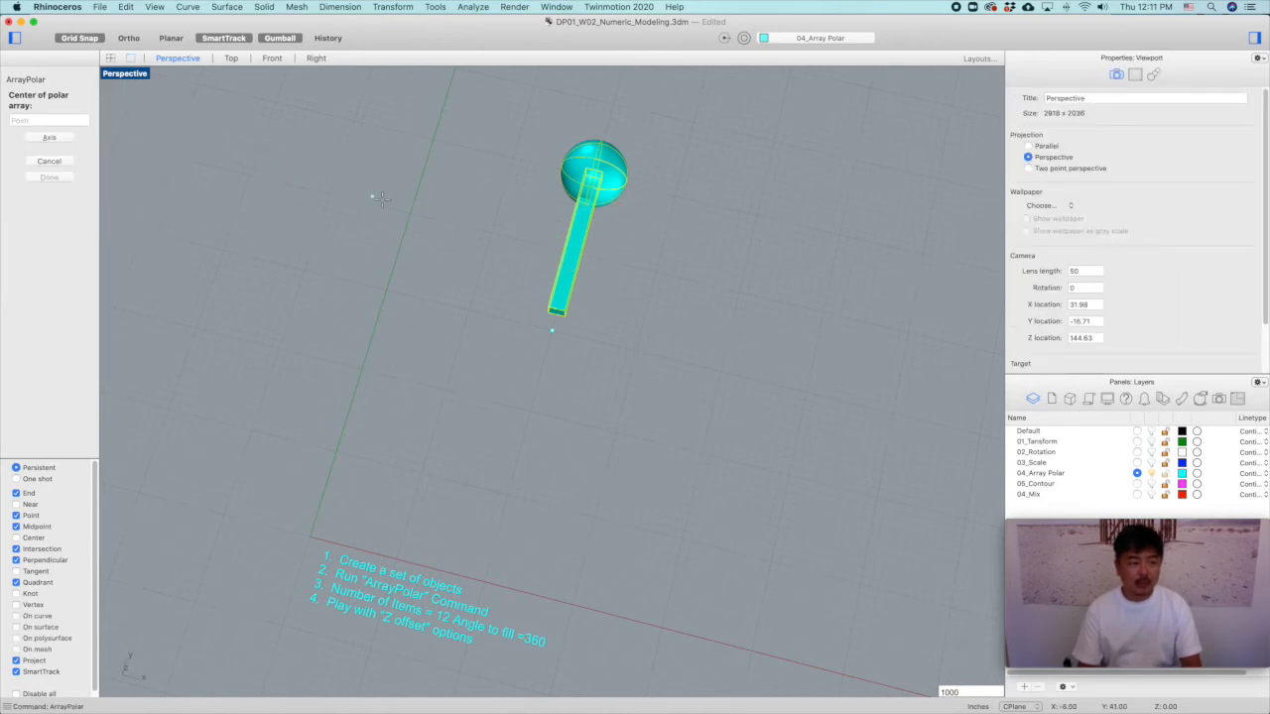
pyautogui.click(553, 335)
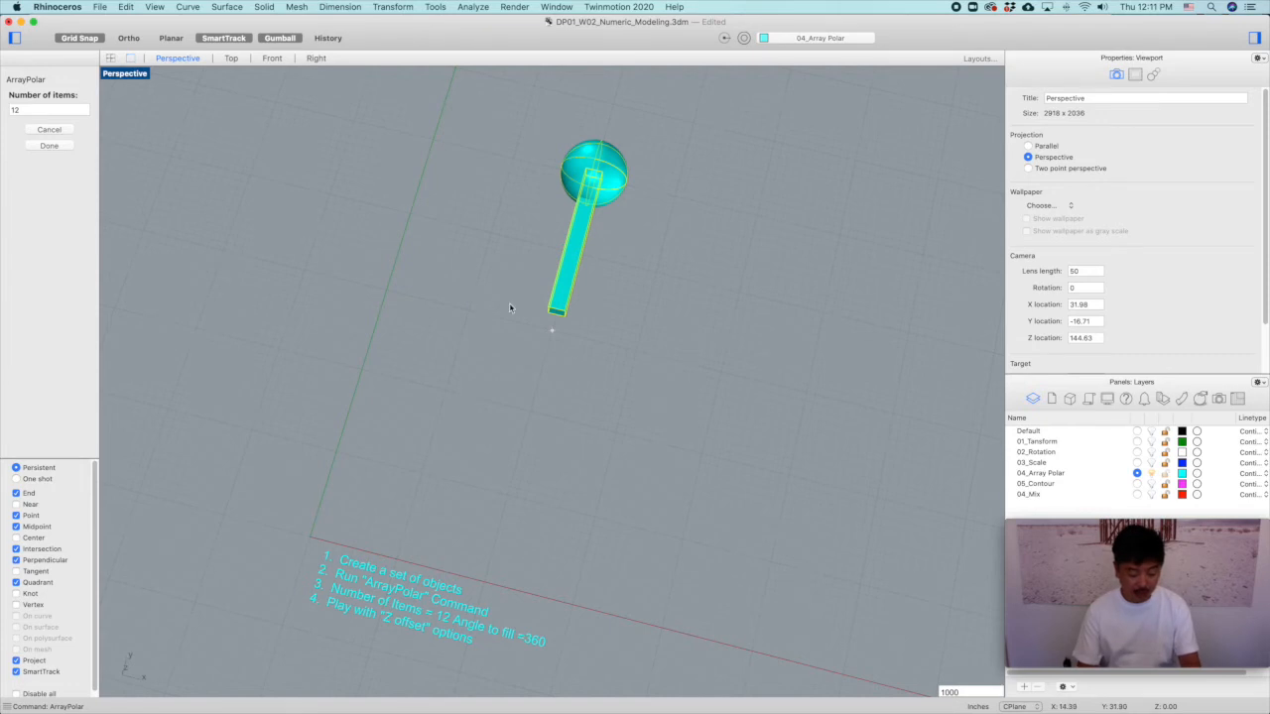
pyautogui.press('Return')
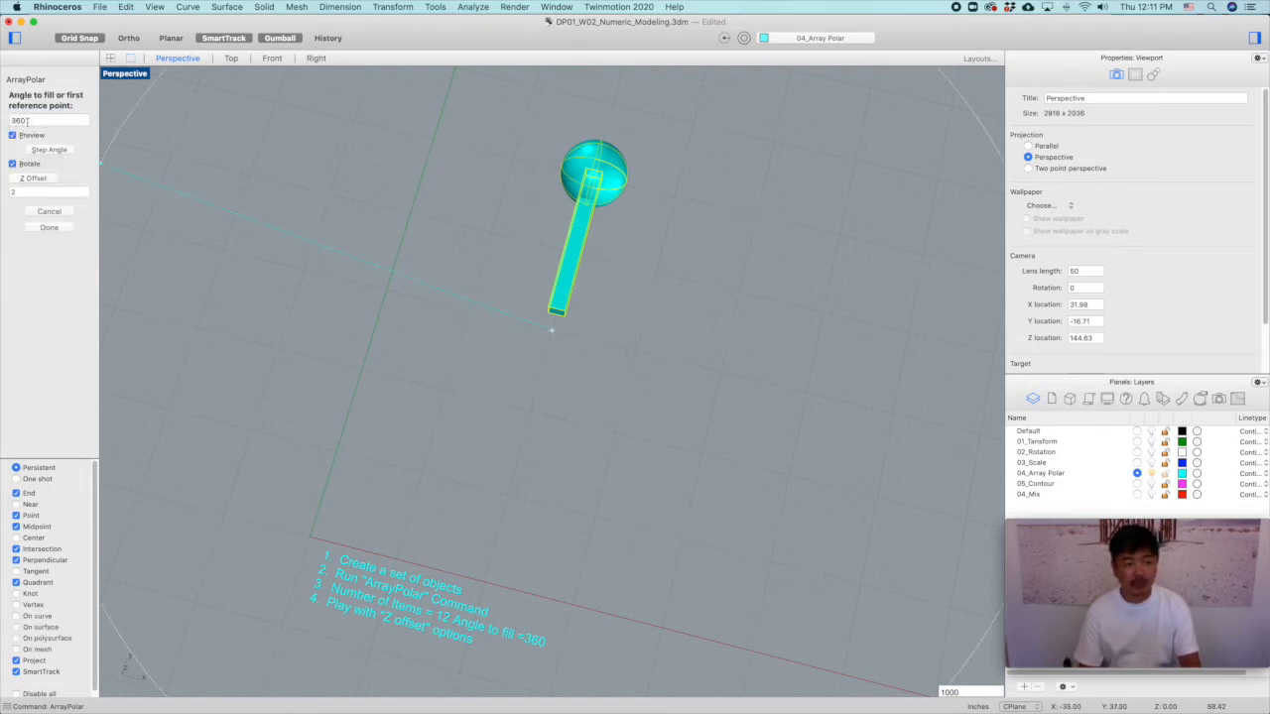
pyautogui.click(11, 191)
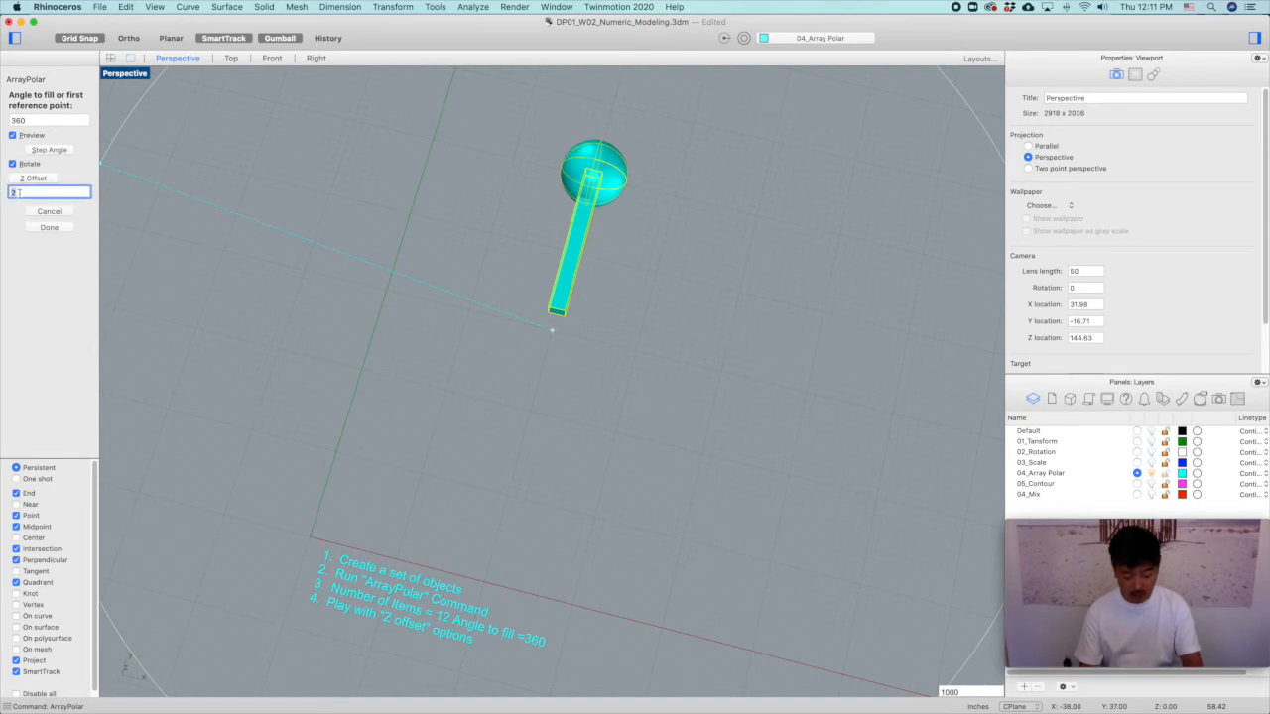
pyautogui.write('0')
pyautogui.press('Return')
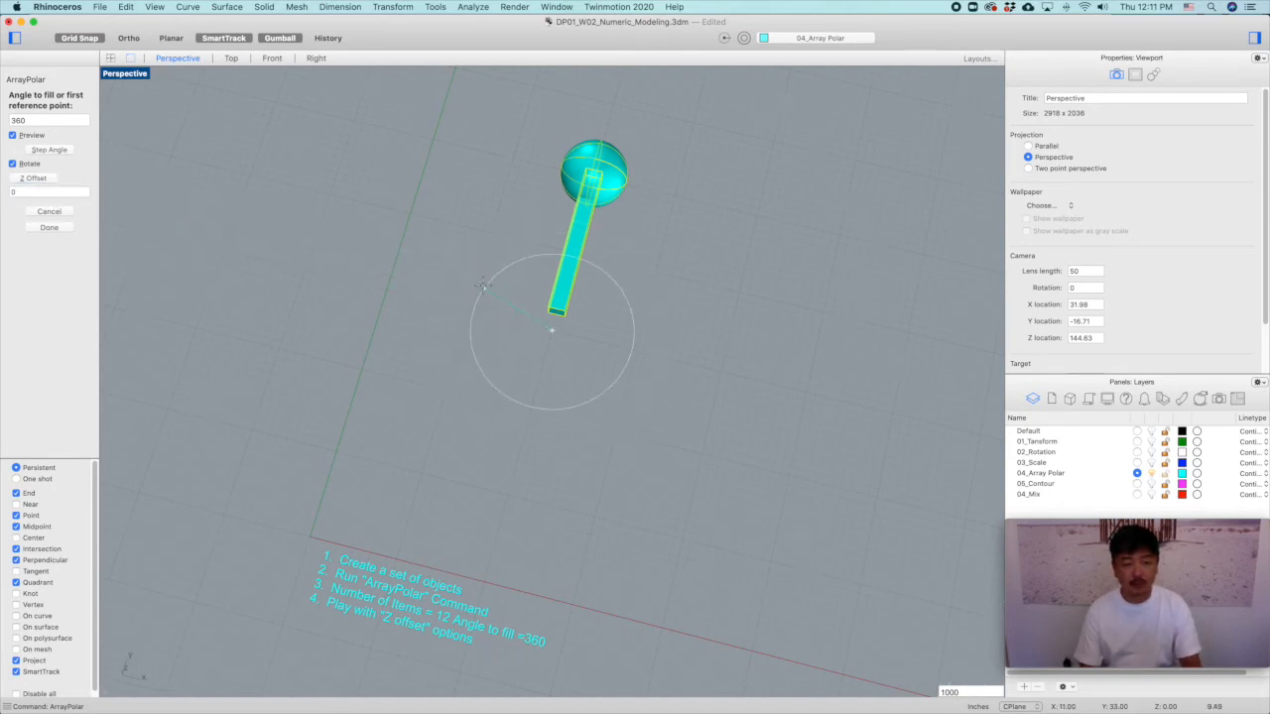
pyautogui.press('Return')
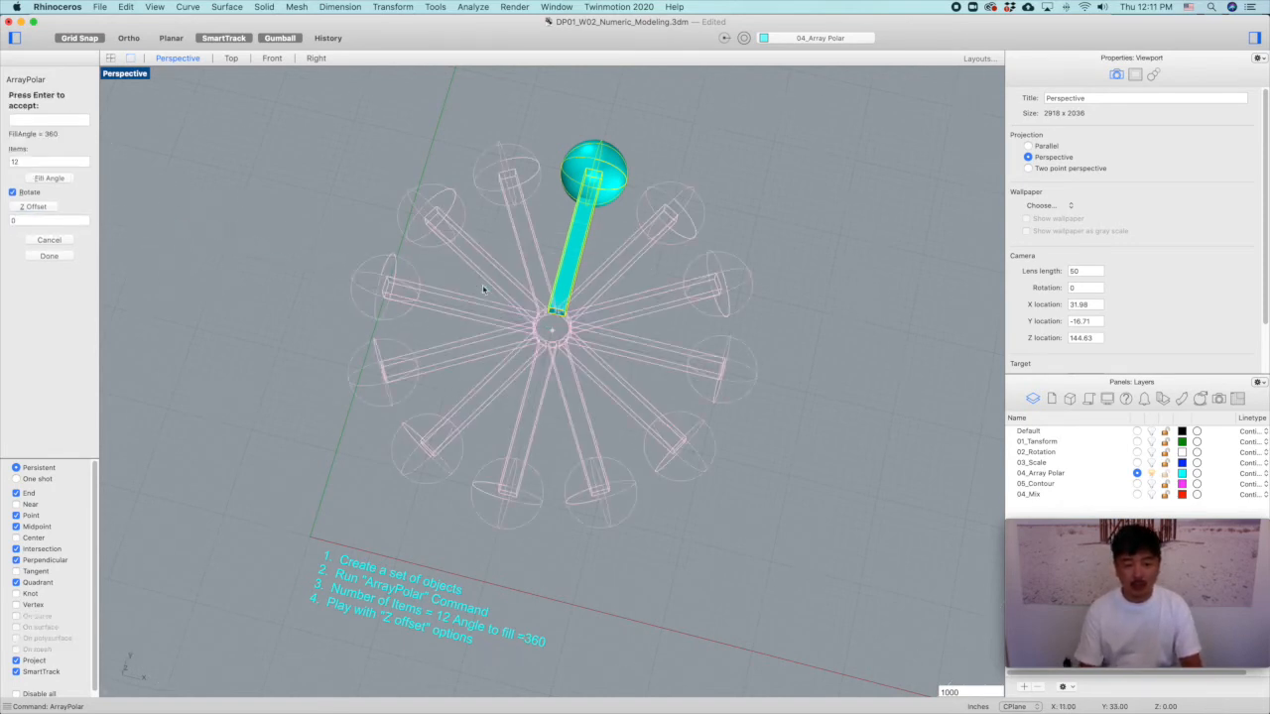
pyautogui.press('Return')
pyautogui.click(807, 291)
pyautogui.moveTo(808, 291); pyautogui.dragTo(794, 244, button='right')
pyautogui.scroll(-4, 779, 298)
pyautogui.moveTo(597, 355); pyautogui.dragTo(570, 382, button='right')
pyautogui.scroll(5, 570, 382)
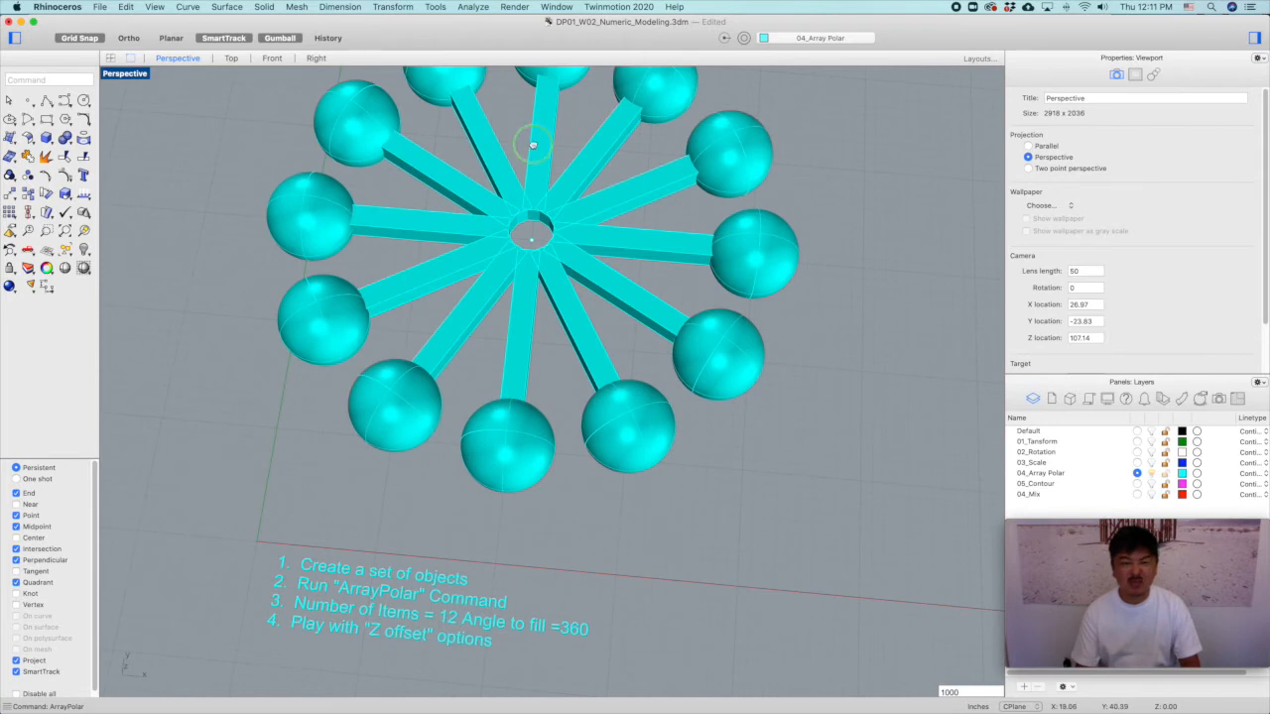
pyautogui.keyDown('shift'); pyautogui.moveTo(534, 145); pyautogui.dragTo(534, 213, button='right'); pyautogui.keyUp('shift')
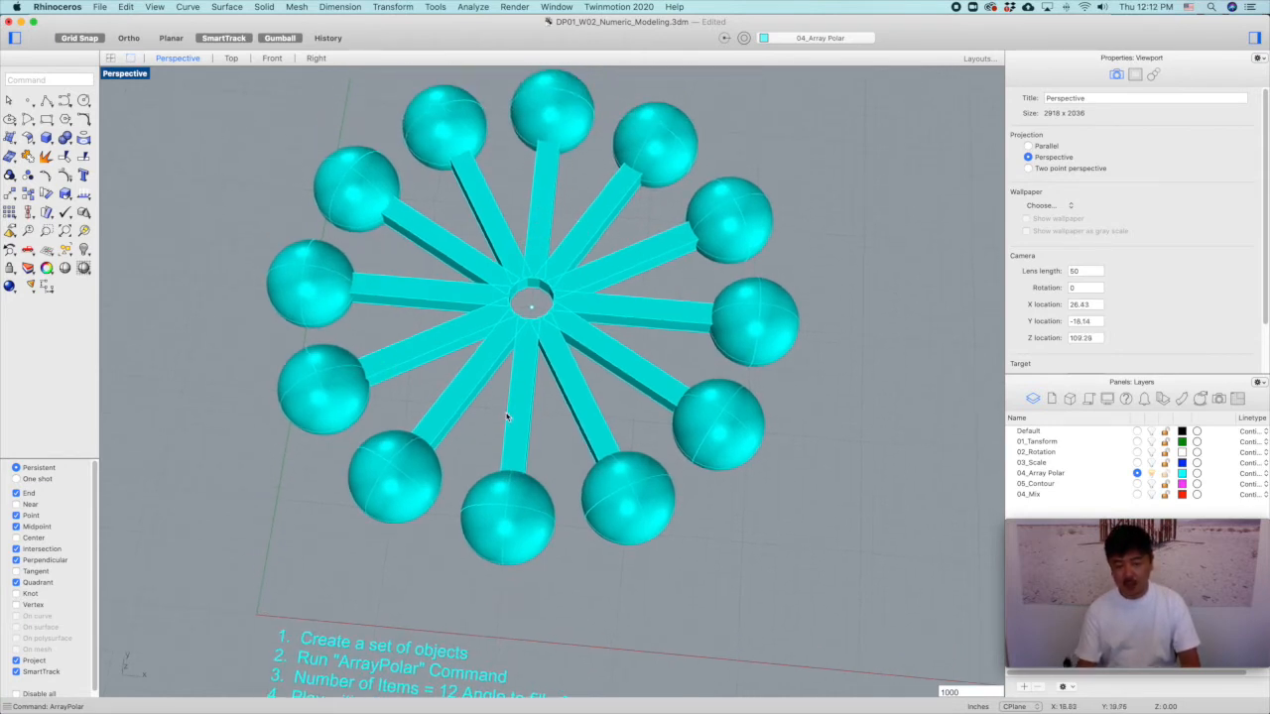
# Set up a polar array of the slanted cone about the point near its tip, with 24 items and a fill angle of 720 degrees.
pyautogui.scroll(-5, 585, 274)
pyautogui.keyDown('shift'); pyautogui.moveTo(634, 294); pyautogui.dragTo(510, 293, button='right'); pyautogui.keyUp('shift')
pyautogui.moveTo(773, 426); pyautogui.dragTo(575, 302, button='right')
pyautogui.scroll(-3, 678, 373)
pyautogui.scroll(-3, 678, 373)
pyautogui.moveTo(635, 427); pyautogui.dragTo(657, 375, button='right')
pyautogui.scroll(6, 635, 383)
pyautogui.click(641, 403)
pyautogui.scroll(5, 685, 376)
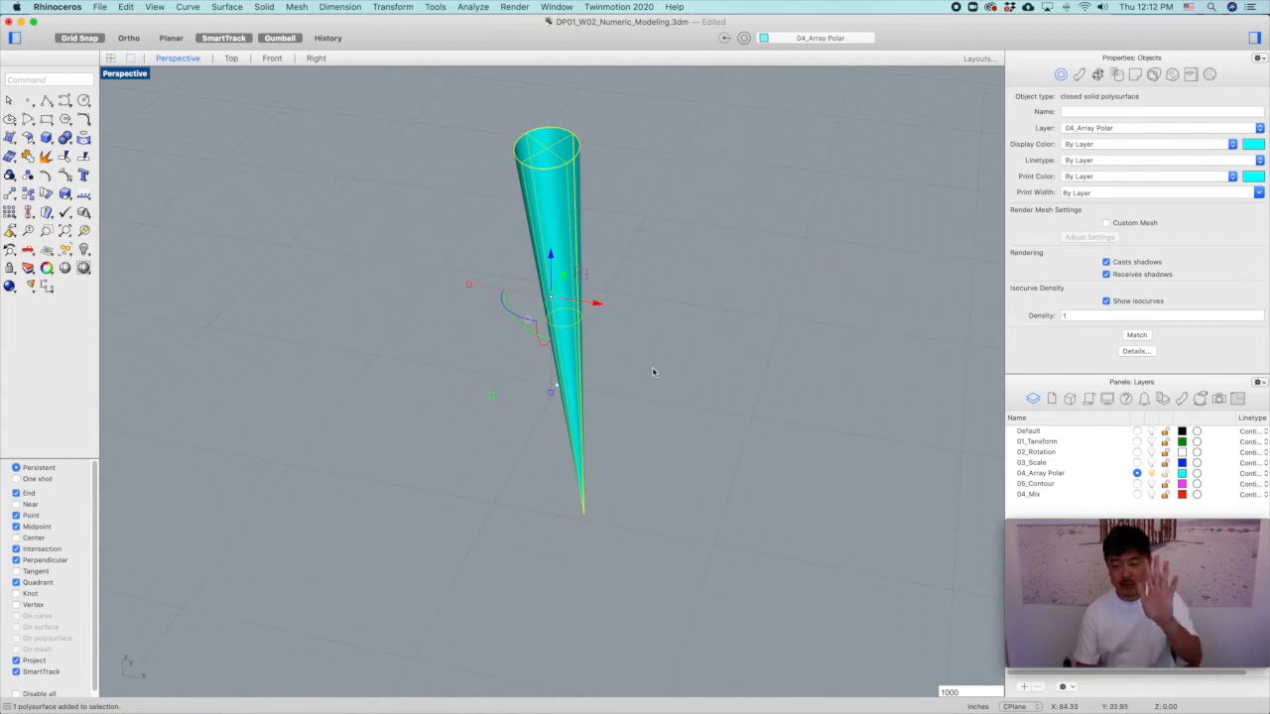
pyautogui.scroll(-4, 630, 340)
pyautogui.moveTo(638, 354)
pyautogui.mouseDown(button='right')
pyautogui.moveTo(669, 363)
pyautogui.moveTo(622, 358)
pyautogui.mouseUp(button='right')
pyautogui.scroll(3, 623, 358)
pyautogui.write('arraypolar')
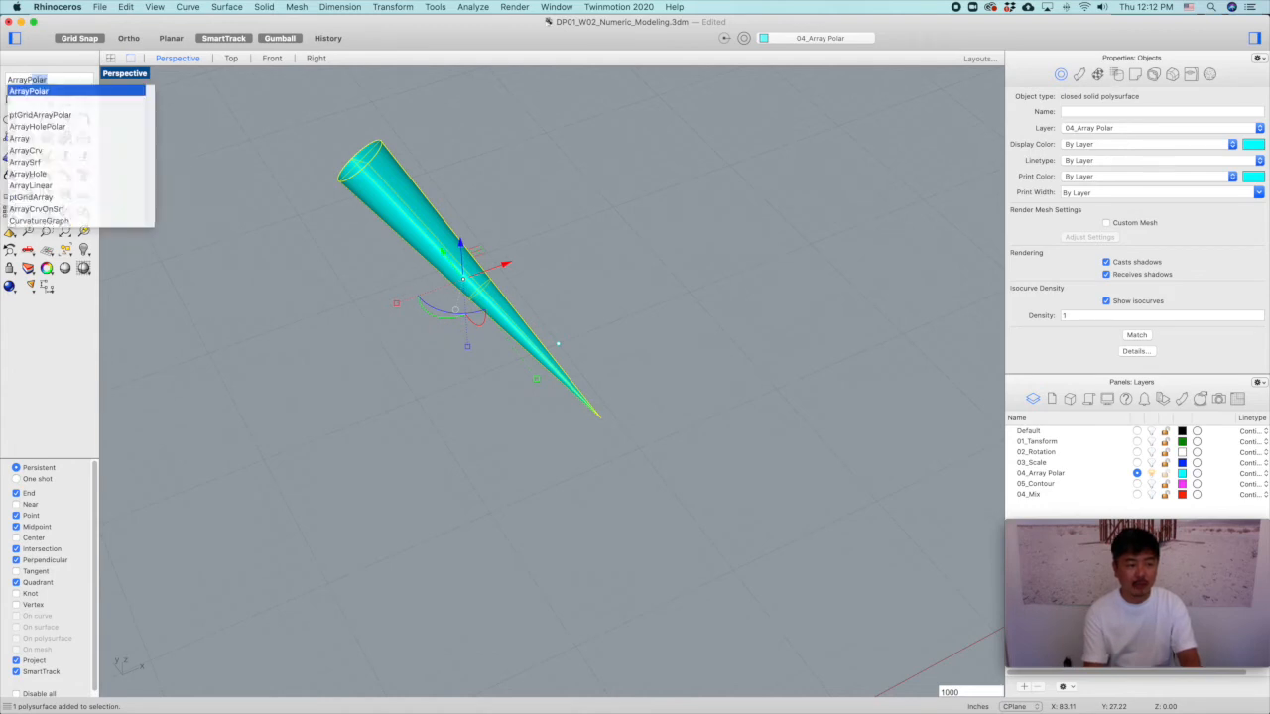
pyautogui.press('Return')
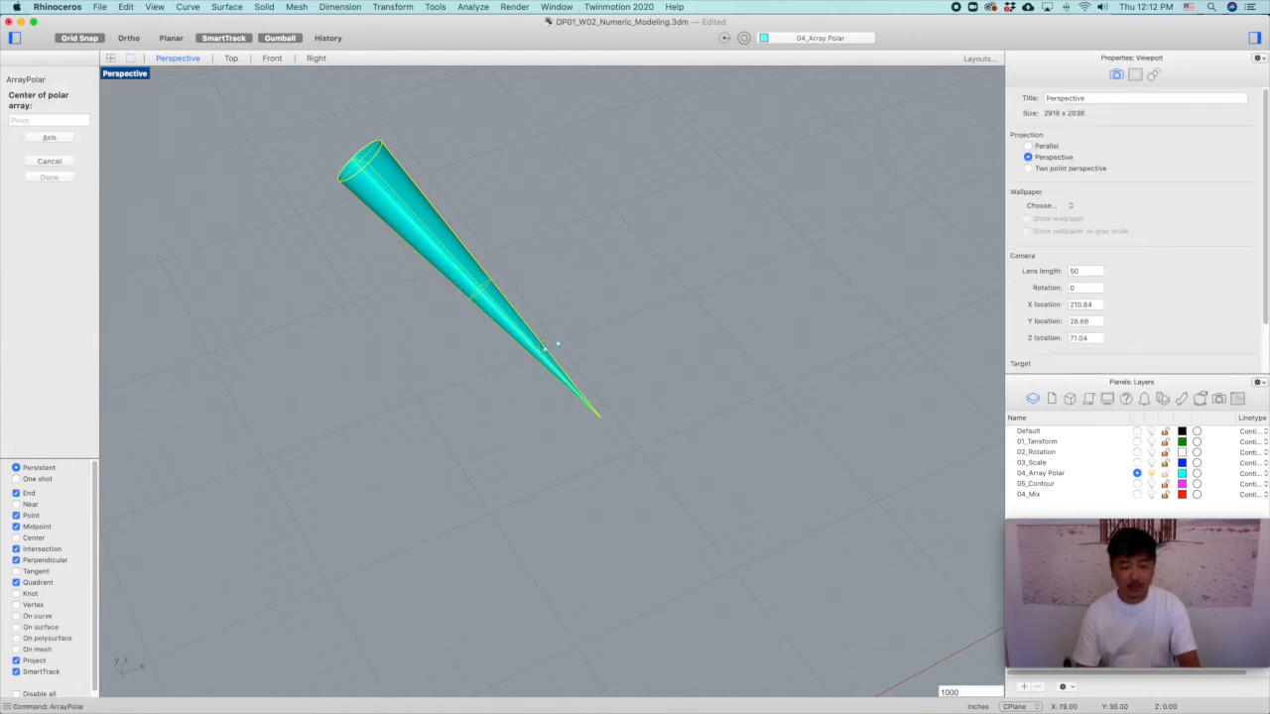
pyautogui.click(556, 345)
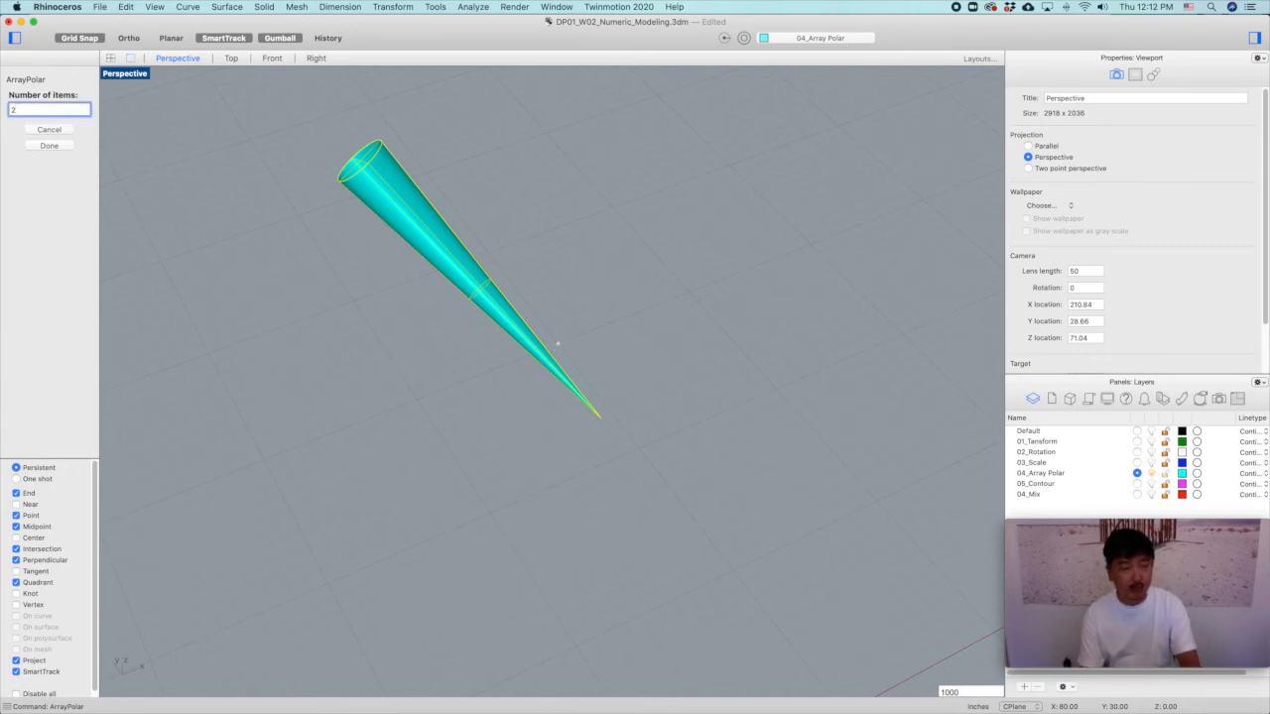
pyautogui.write('20')
pyautogui.press('Return')
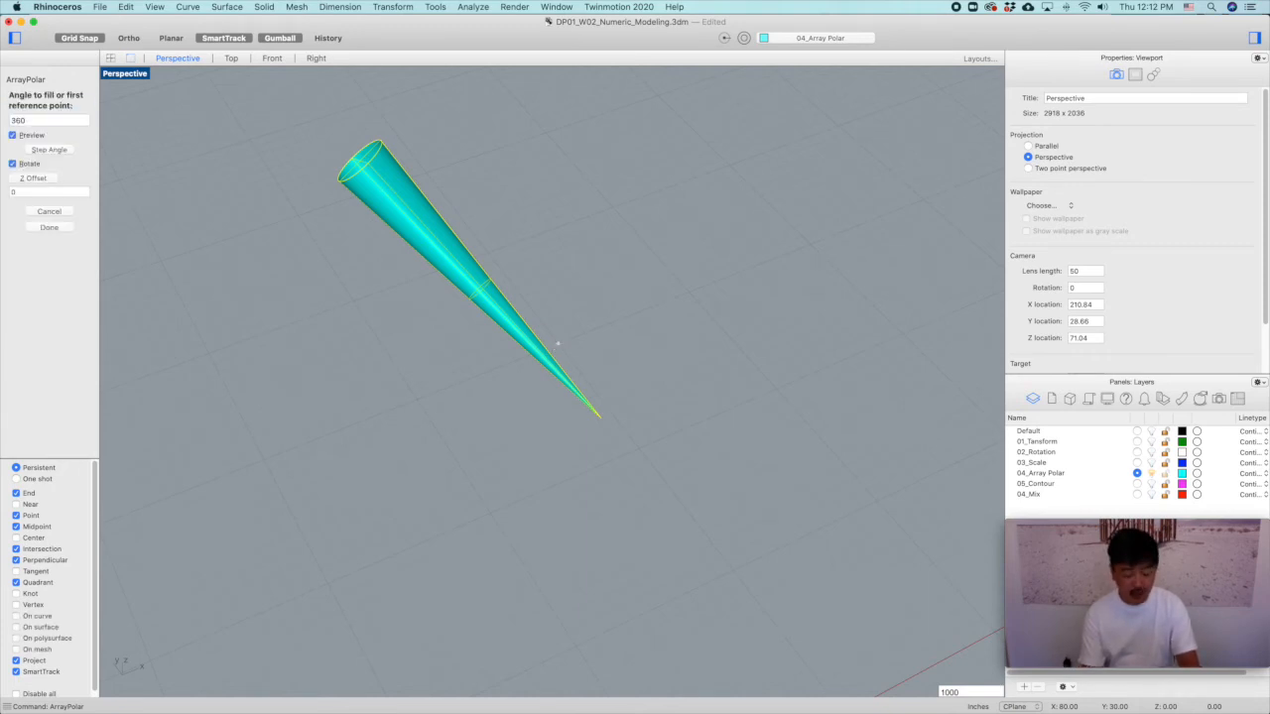
pyautogui.write('720')
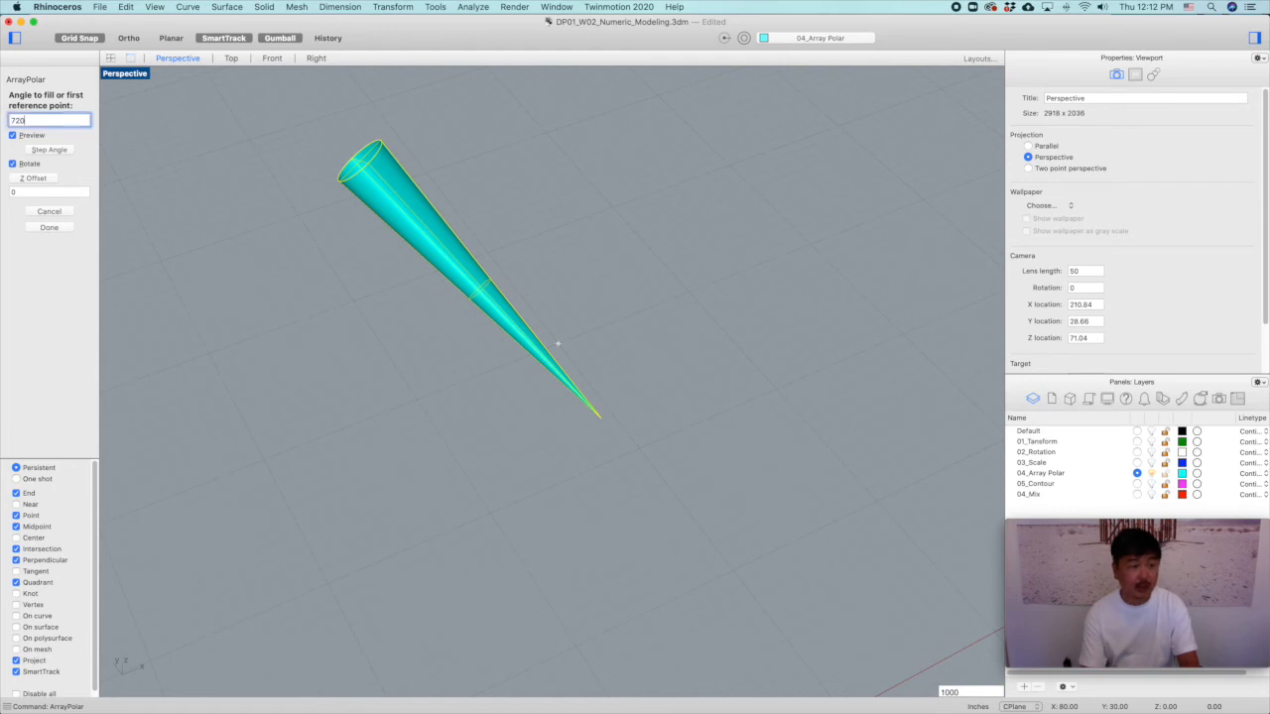
pyautogui.press('Return')
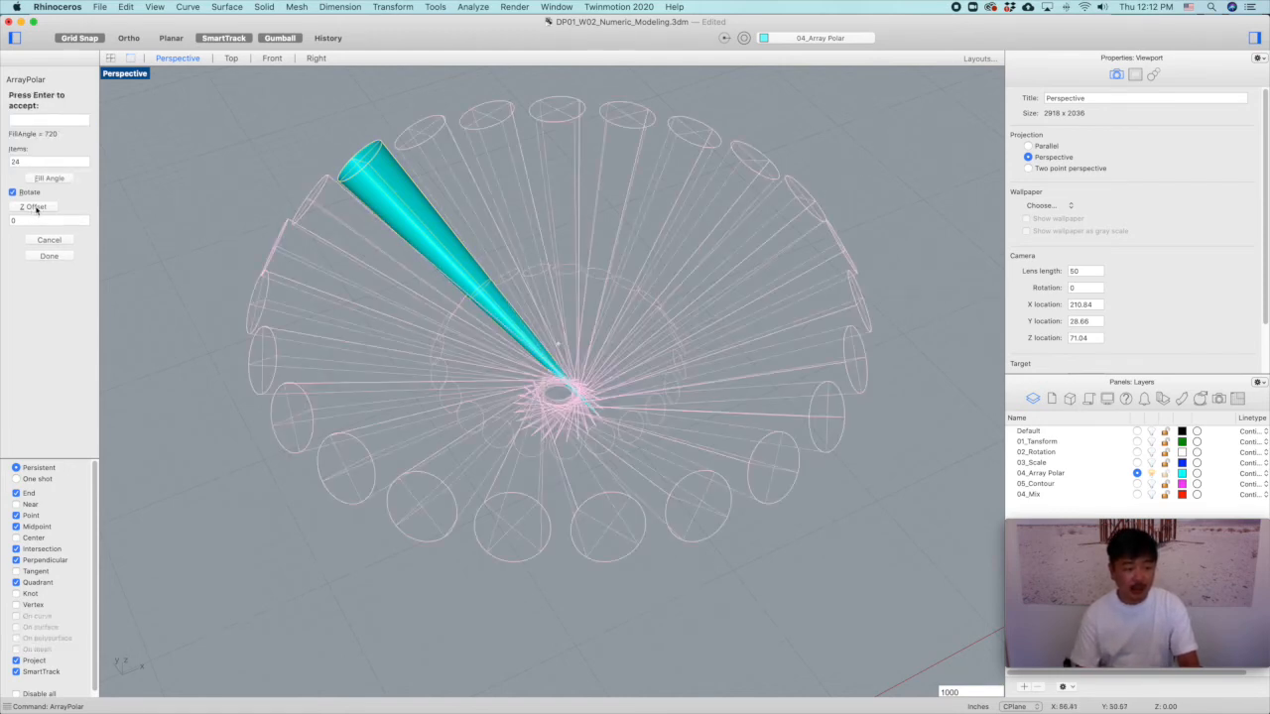
# Set the cone array's Z offset to 2 and accept the array to form a rising spiral.
pyautogui.click(34, 207)
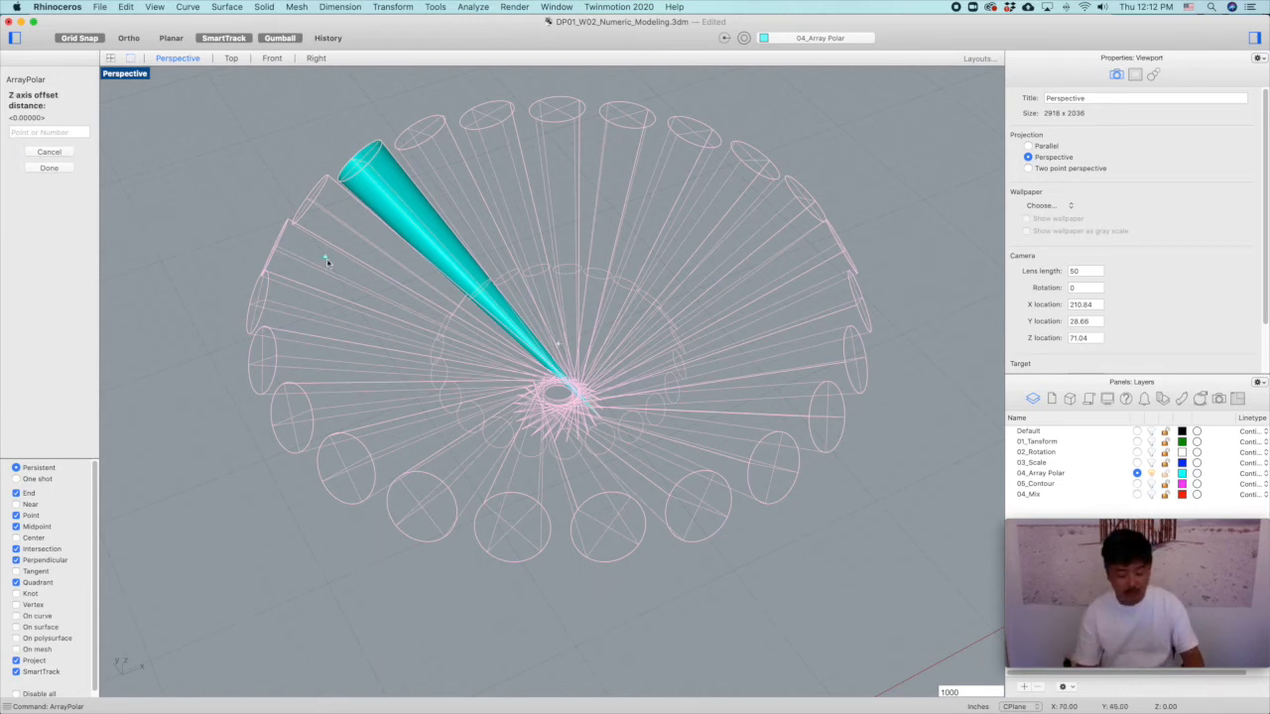
pyautogui.write('2')
pyautogui.press('Return')
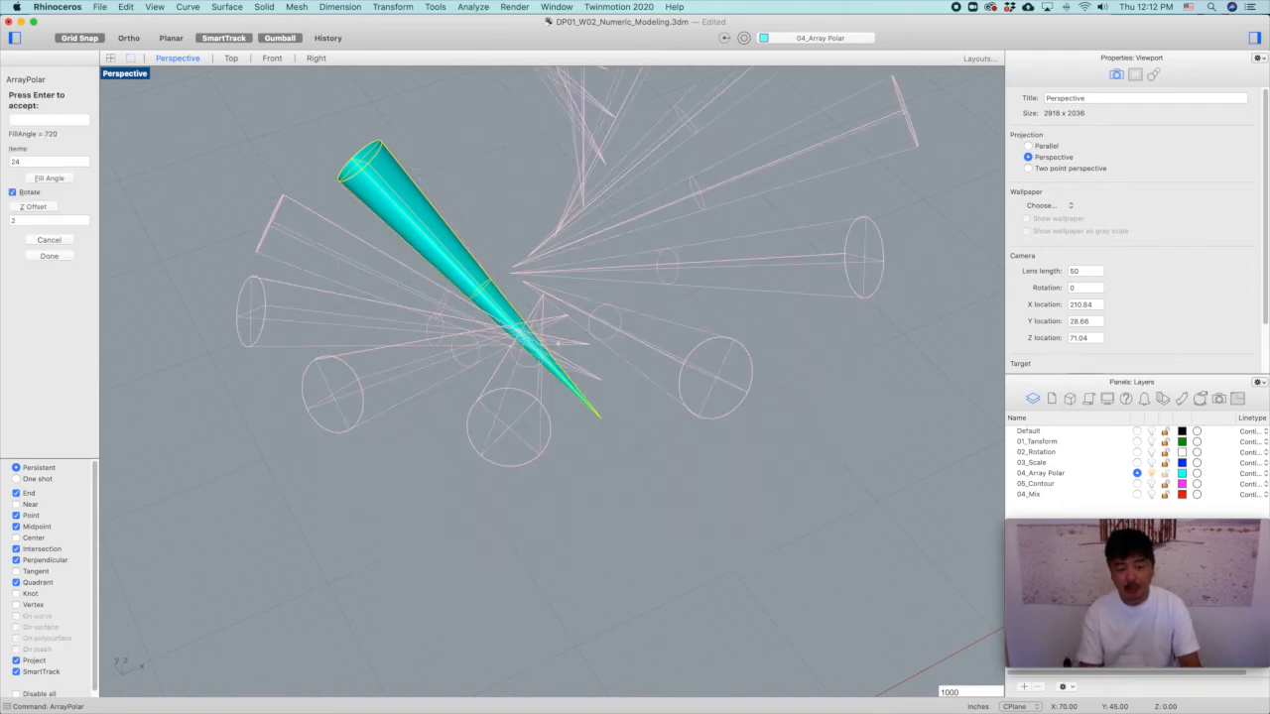
pyautogui.press('Return')
pyautogui.click(502, 166)
pyautogui.moveTo(502, 166); pyautogui.dragTo(326, 533, button='right')
pyautogui.scroll(6, 664, 377)
pyautogui.scroll(-4, 645, 398)
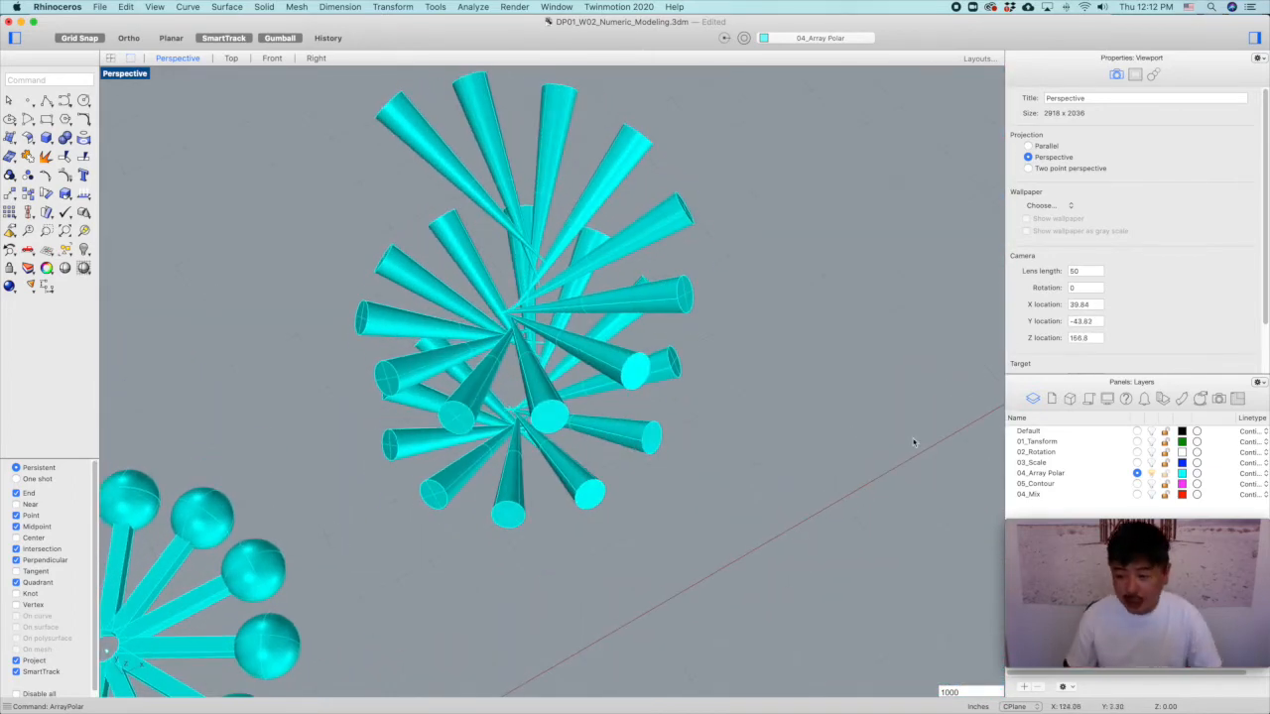
# Make 05_Contour the current layer and hide the 04_Array Polar layer.
pyautogui.moveTo(1117, 538)
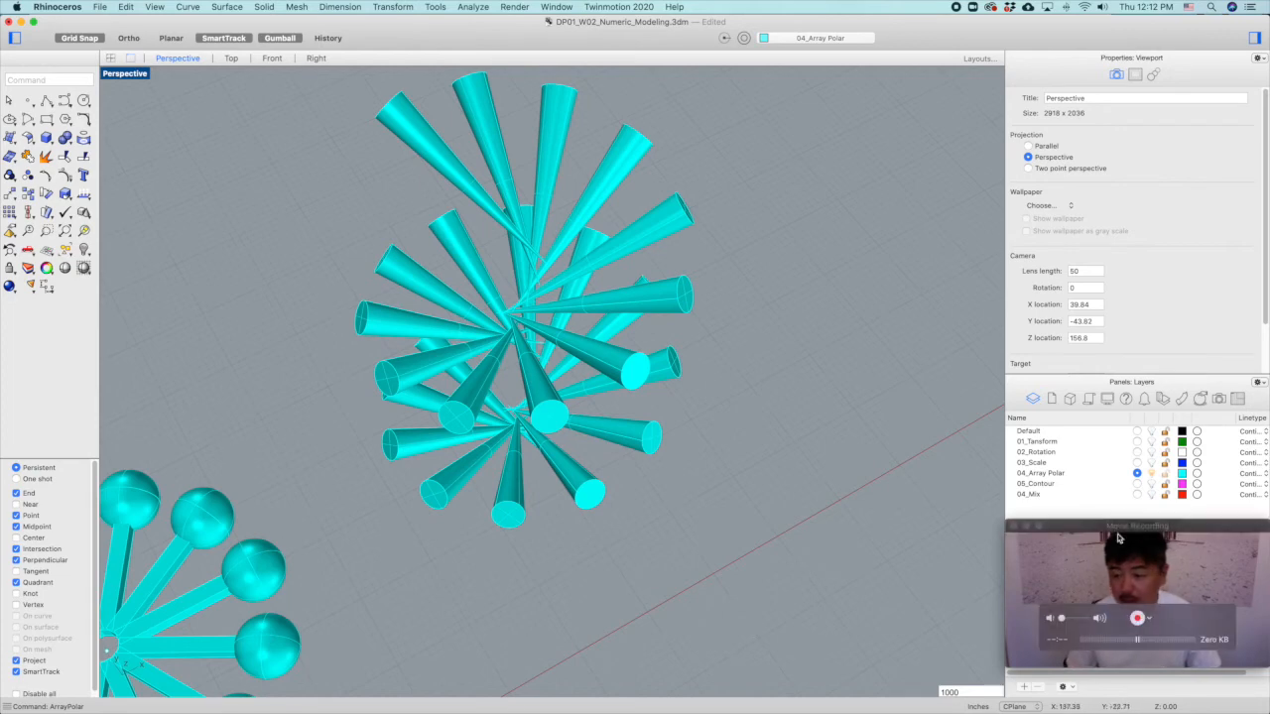
pyautogui.click(1137, 483)
pyautogui.click(1152, 474)
pyautogui.scroll(-6, 810, 493)
pyautogui.moveTo(760, 535); pyautogui.dragTo(716, 478, button='right')
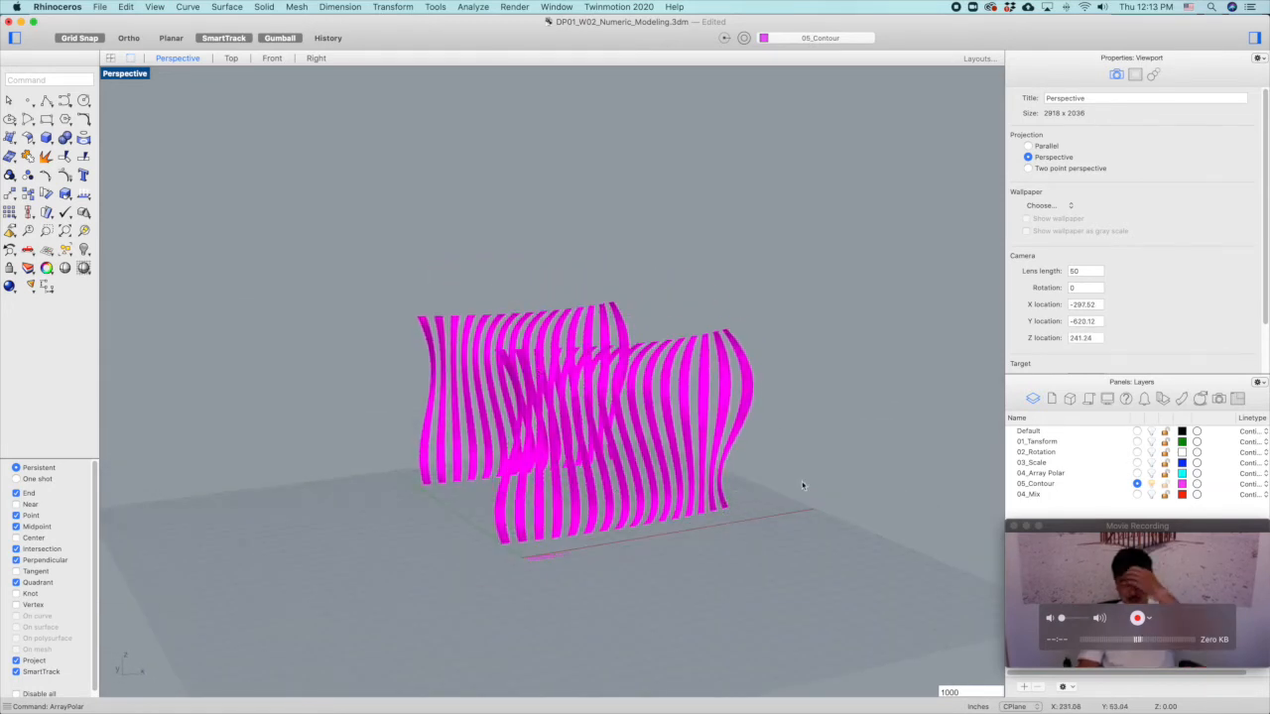
pyautogui.moveTo(804, 485)
pyautogui.mouseDown(button='right')
pyautogui.moveTo(827, 513)
pyautogui.moveTo(808, 504)
pyautogui.mouseUp(button='right')
pyautogui.moveTo(851, 457); pyautogui.dragTo(806, 458, button='right')
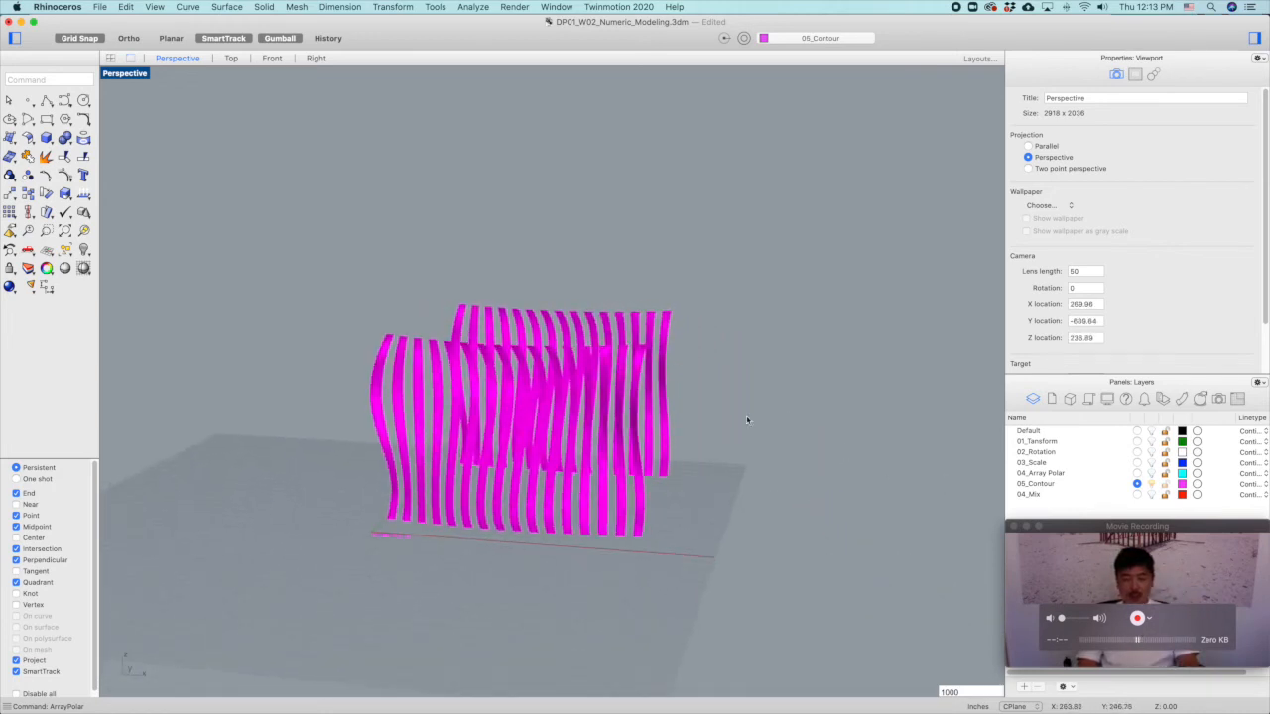
# Restore the four-viewport layout with Top, Perspective, Front and Right views.
pyautogui.doubleClick(115, 76)
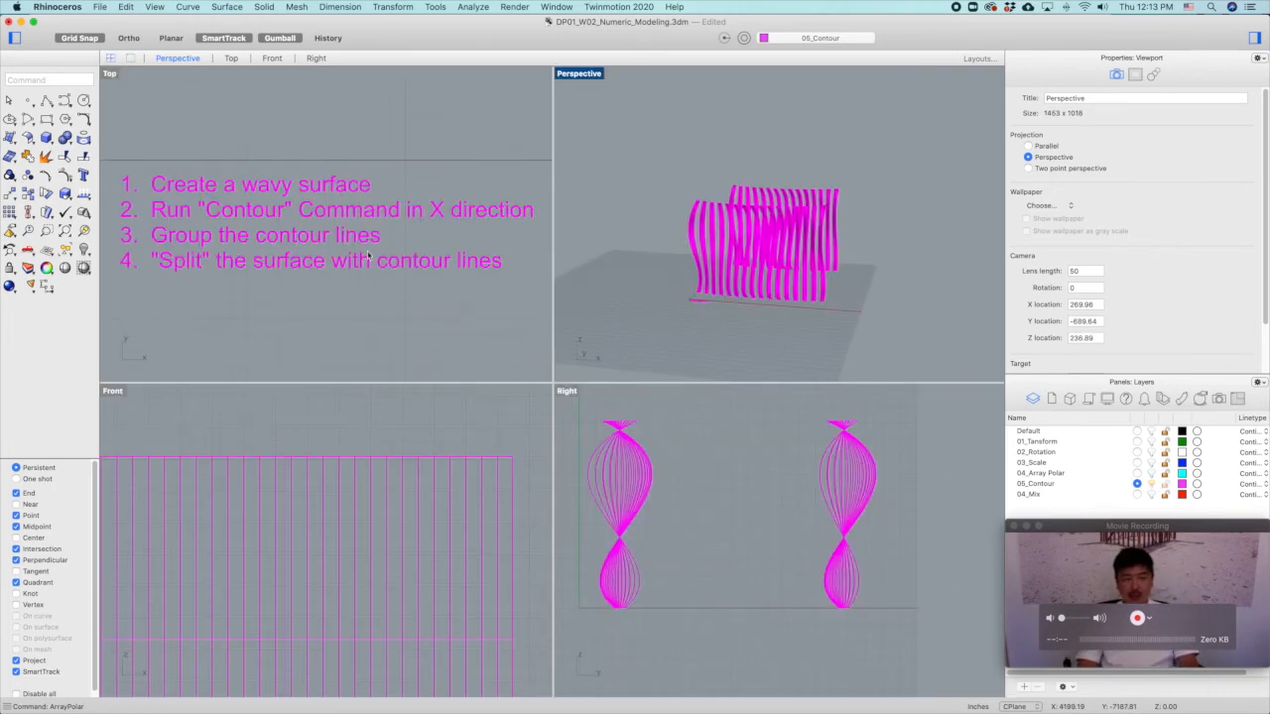
pyautogui.scroll(-2, 337, 256)
pyautogui.scroll(-6, 471, 464)
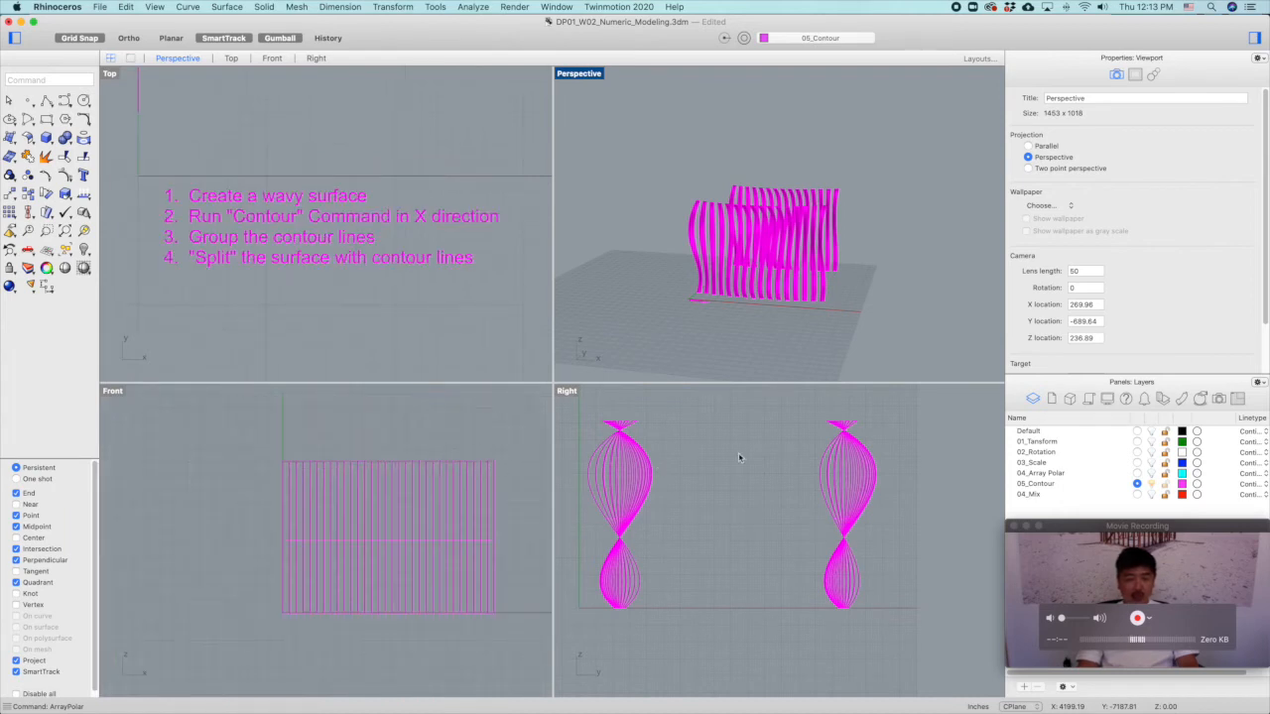
# Draw a wavy control-point curve from top to ground level in the Right view, clear of the existing striped surfaces.
pyautogui.click(66, 102)
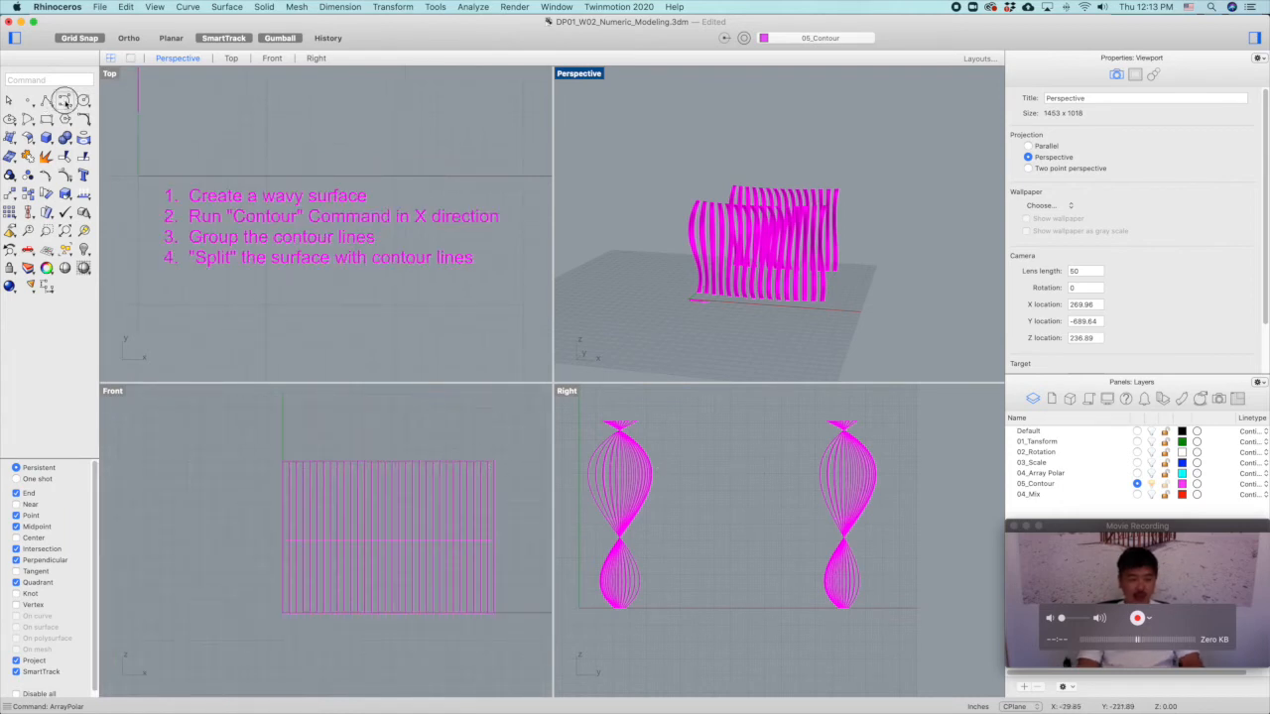
pyautogui.scroll(-2, 448, 504)
pyautogui.moveTo(435, 491); pyautogui.dragTo(273, 475, button='right')
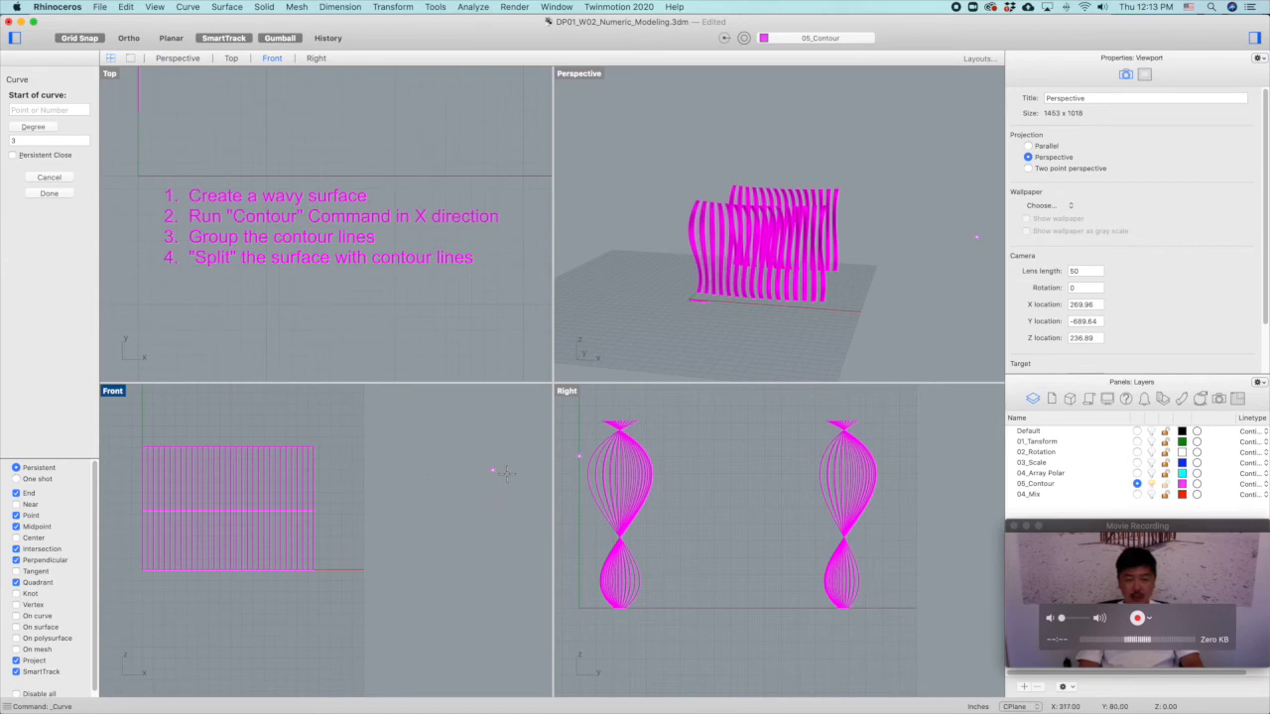
pyautogui.scroll(-3, 742, 473)
pyautogui.moveTo(741, 473); pyautogui.dragTo(723, 451, button='right')
pyautogui.click(730, 452)
pyautogui.click(765, 495)
pyautogui.click(709, 525)
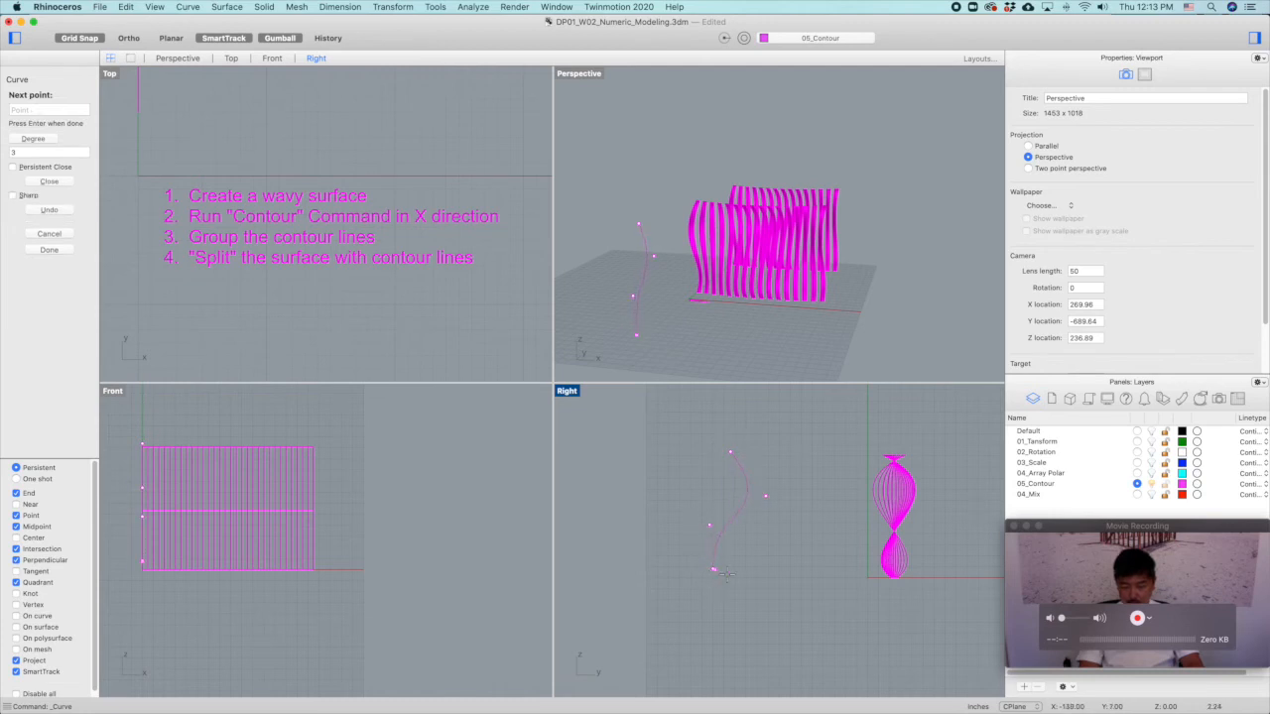
pyautogui.scroll(3, 731, 577)
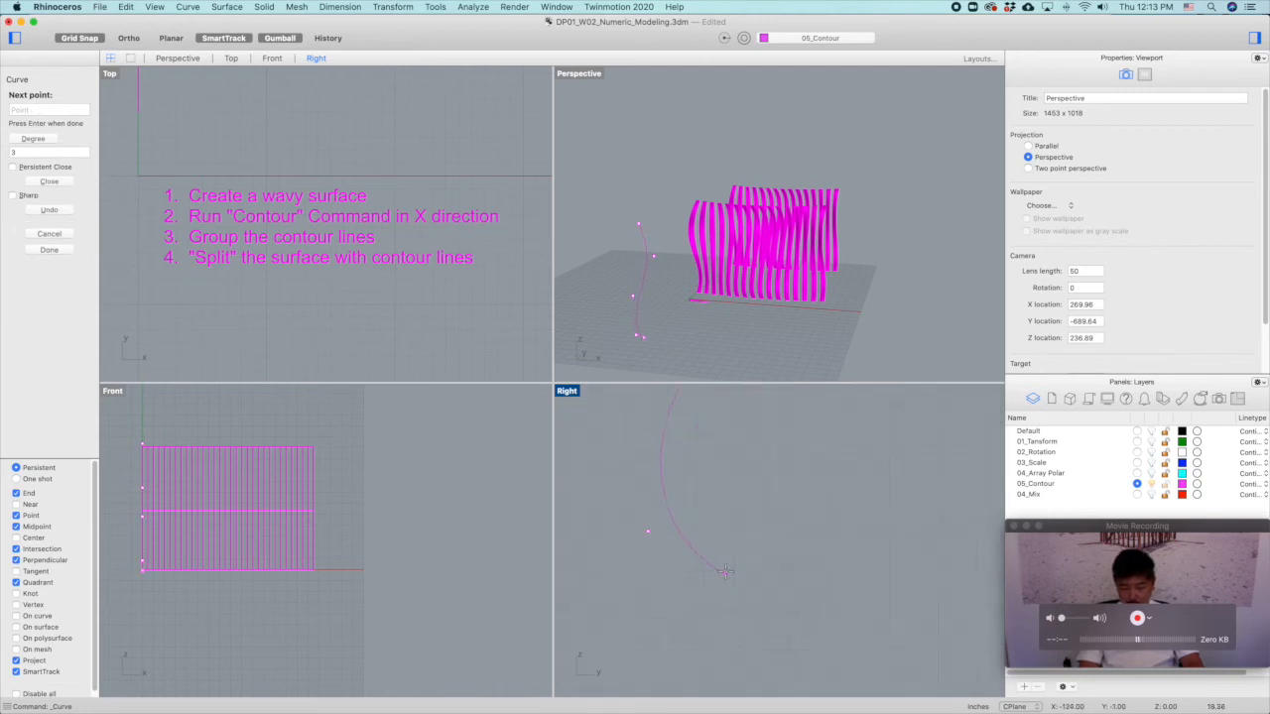
pyautogui.press('Escape')
# Draw a second wavy curve from the ground upward in the Right view, weaving across the first curve.
pyautogui.press('Return')
pyautogui.click(714, 562)
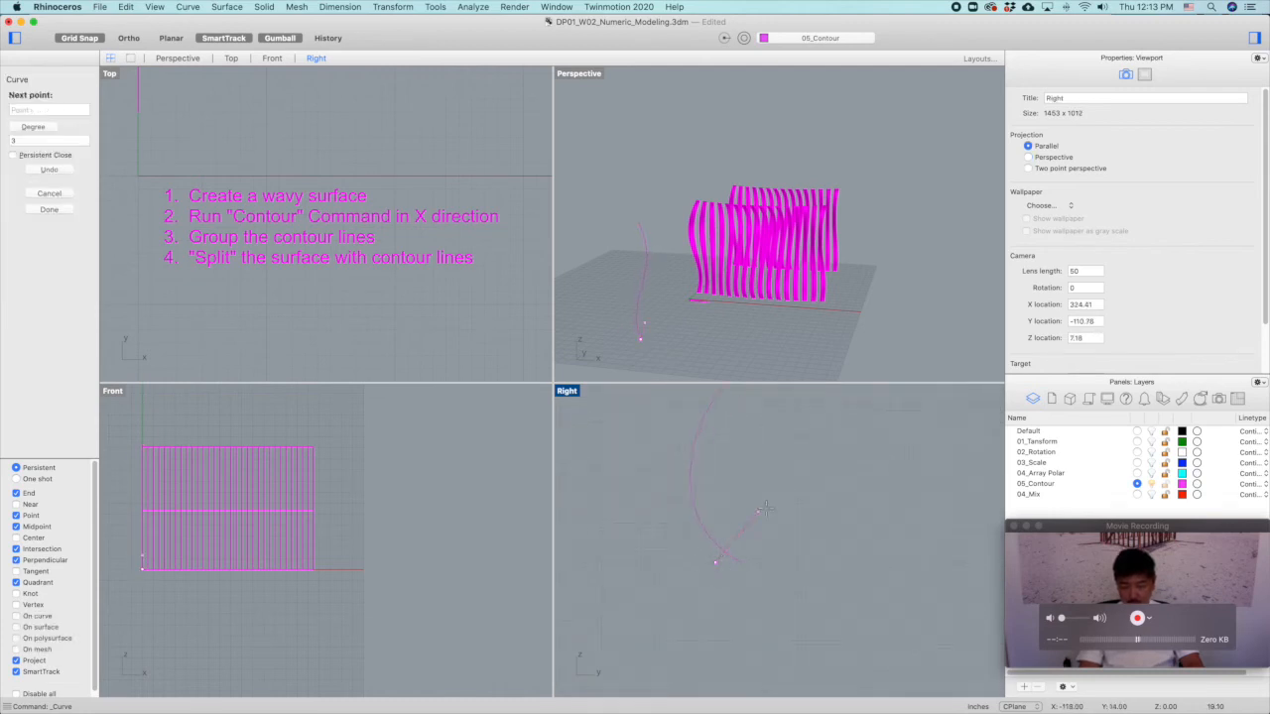
pyautogui.click(778, 568)
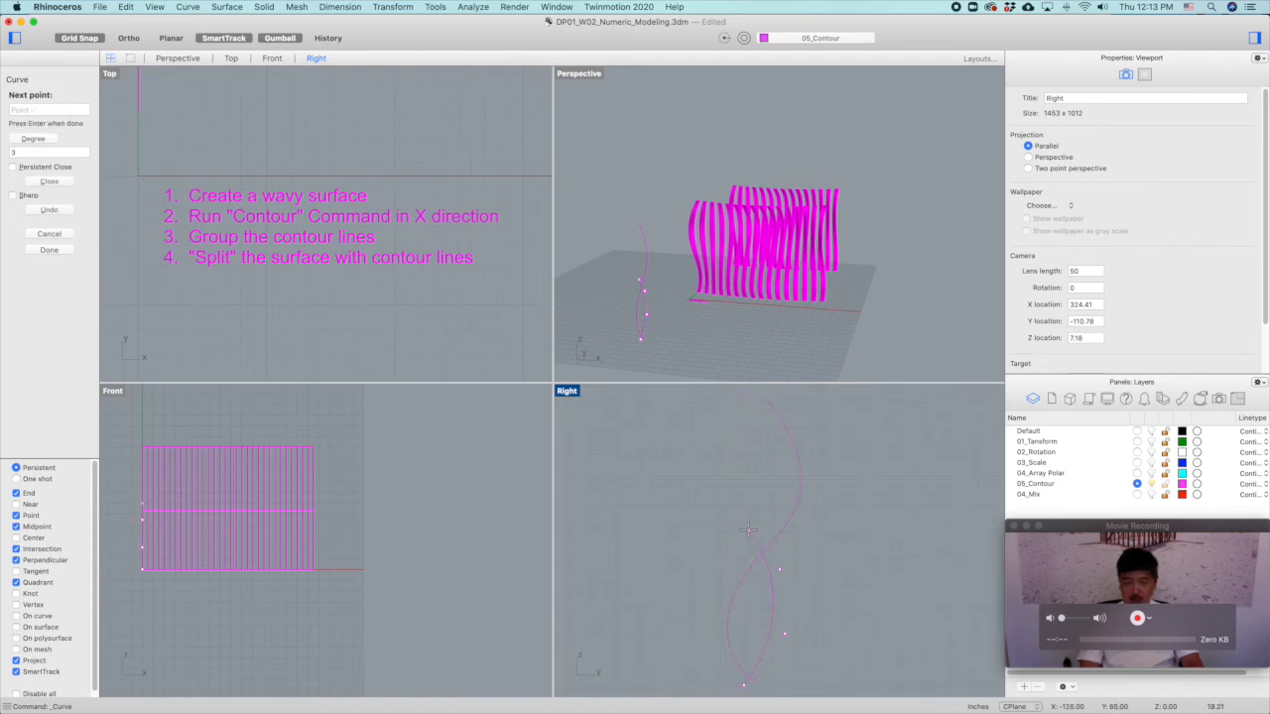
pyautogui.scroll(3, 734, 496)
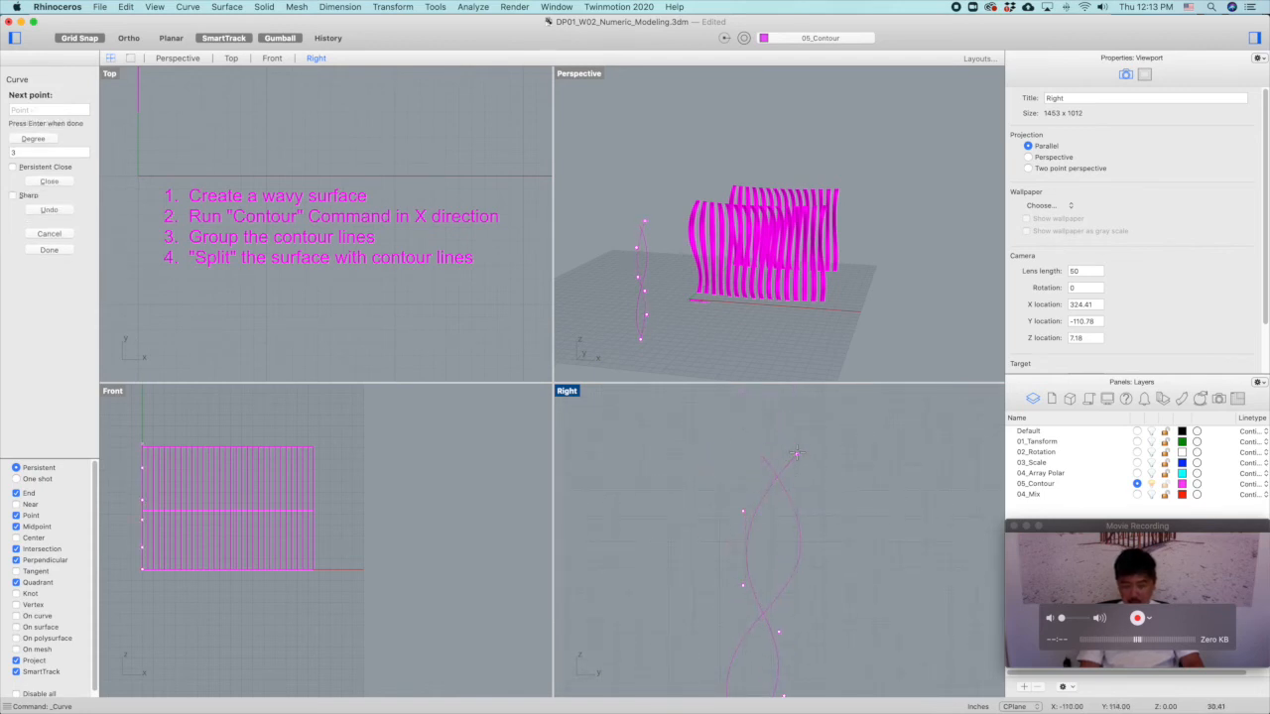
pyautogui.press('Return')
# Draw a third wavy curve in the Right view, running from the top of the first two curves down to the ground.
pyautogui.press('Return')
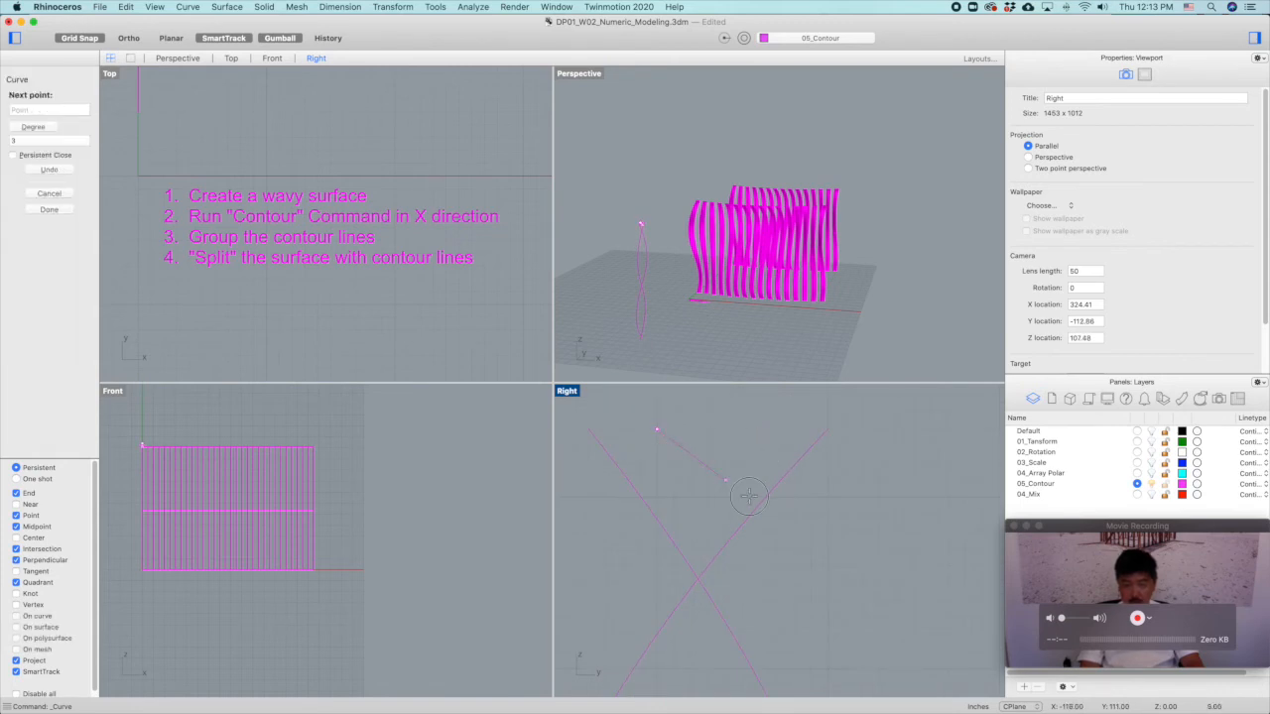
pyautogui.click(649, 428)
pyautogui.scroll(-2, 675, 535)
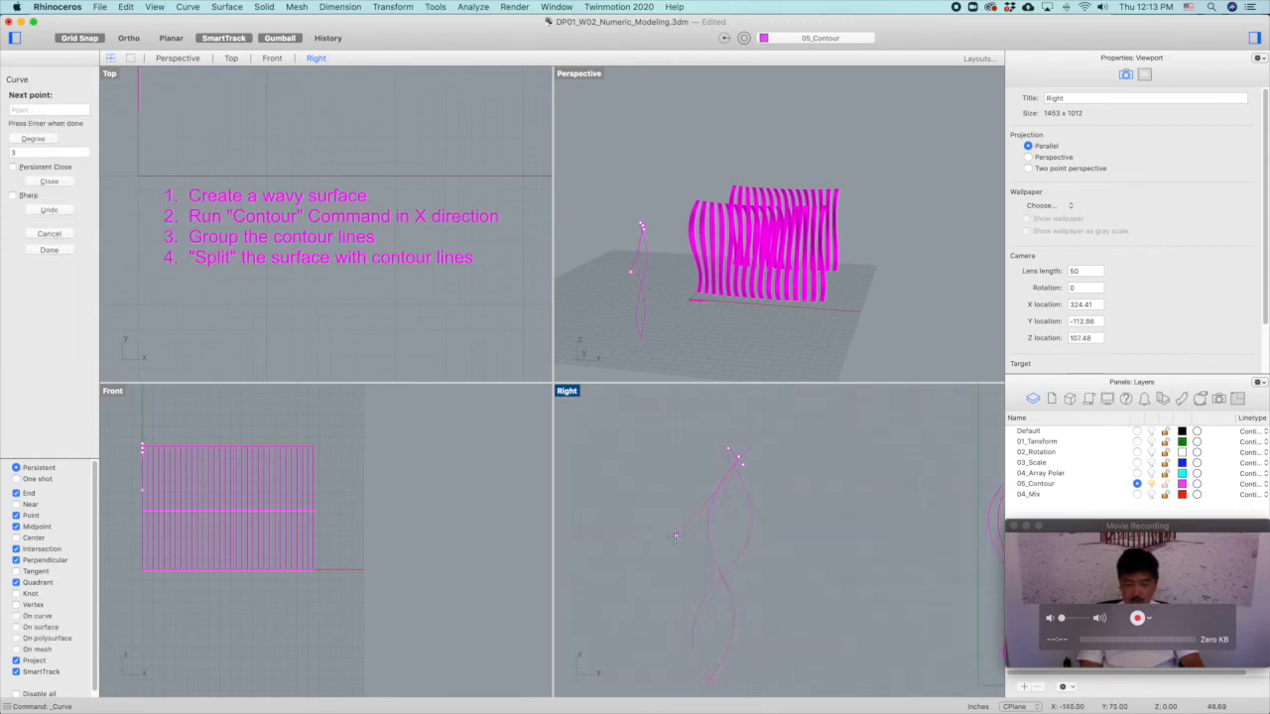
pyautogui.click(744, 655)
pyautogui.rightClick(745, 645)
# Move the third curve down in the Right view so its lower end meets the ground line.
pyautogui.scroll(5, 729, 640)
pyautogui.moveTo(727, 637); pyautogui.dragTo(742, 586, button='right')
pyautogui.click(772, 573)
pyautogui.moveTo(775, 574); pyautogui.dragTo(755, 645)
# Delete the existing magenta striped surfaces, keeping the newly drawn wavy curves.
pyautogui.press('Escape')
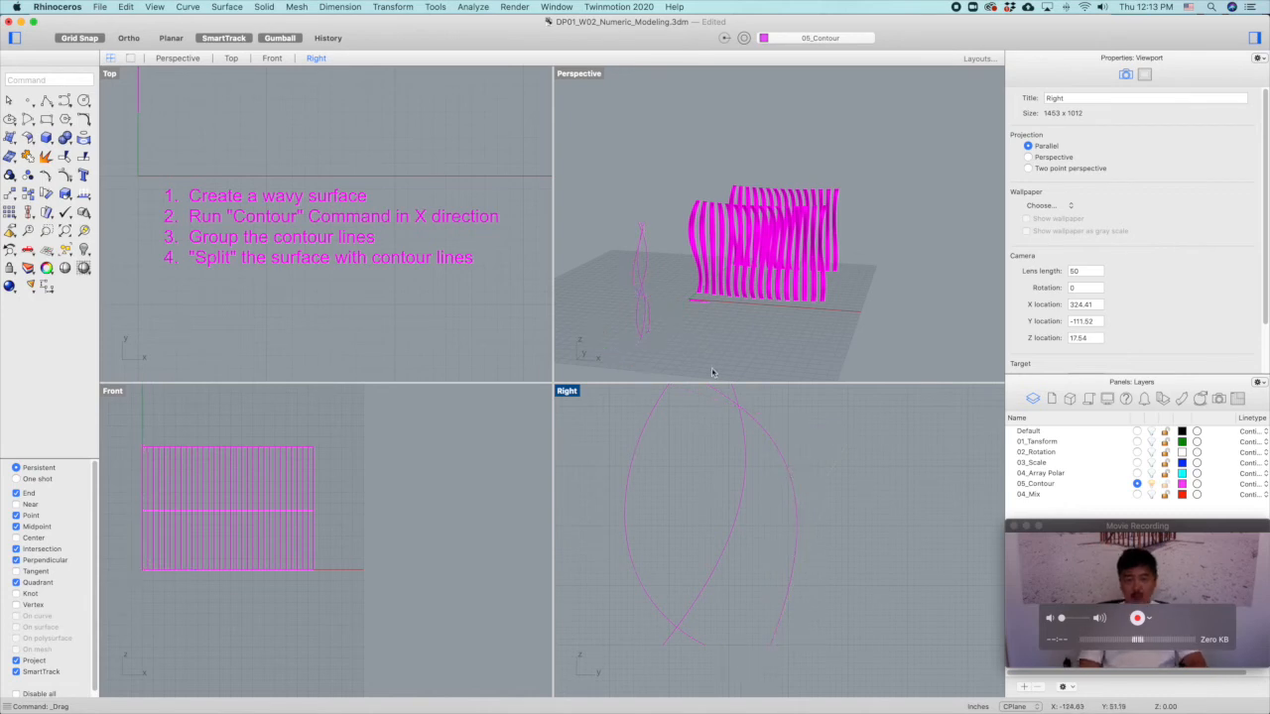
pyautogui.moveTo(859, 127); pyautogui.dragTo(691, 241)
pyautogui.press('Delete')
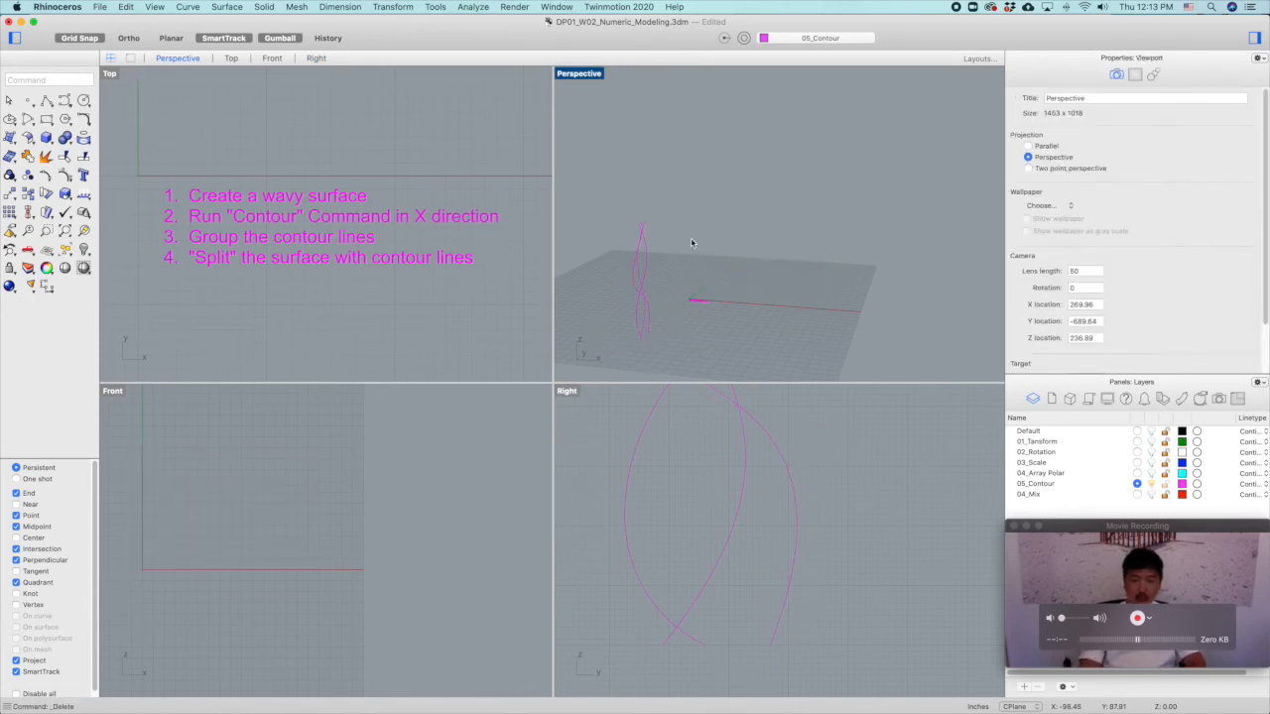
# Spread the three overlapping wavy curves apart along the X direction in the Perspective view.
pyautogui.click(640, 263)
pyautogui.scroll(-5, 250, 232)
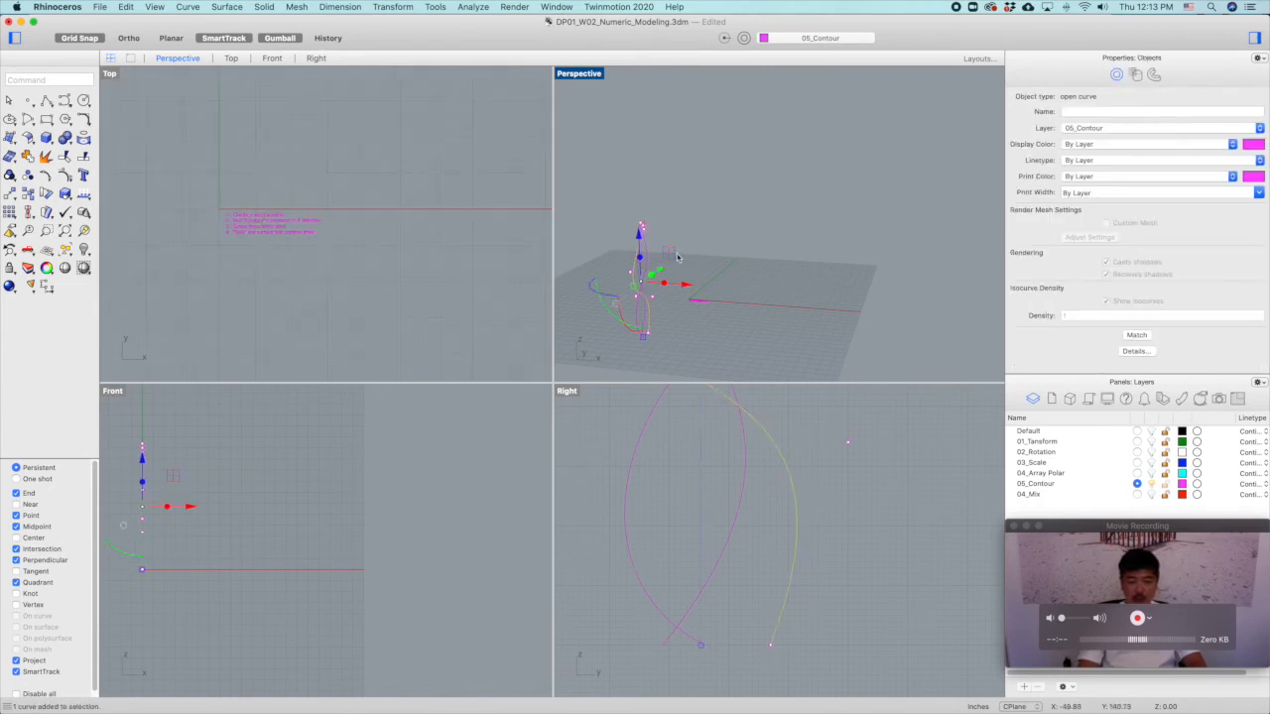
pyautogui.doubleClick(584, 73)
pyautogui.keyDown('shift'); pyautogui.moveTo(616, 342); pyautogui.dragTo(627, 335, button='right'); pyautogui.keyUp('shift')
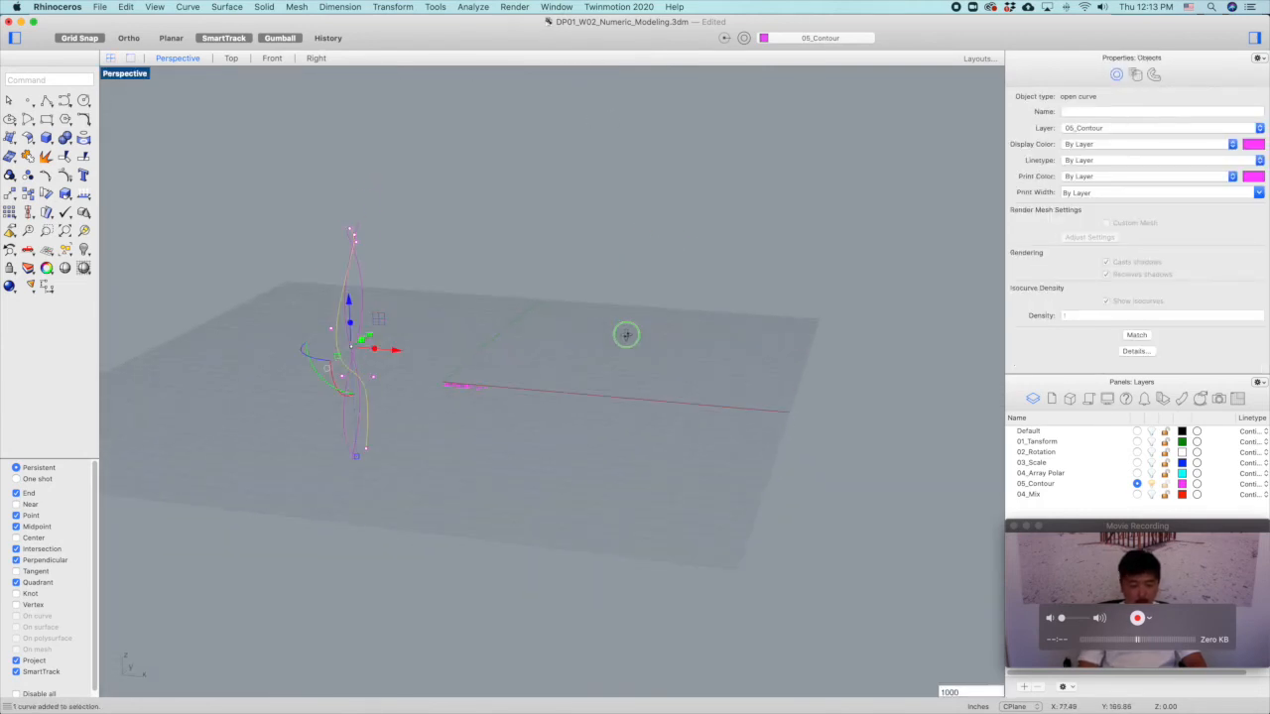
pyautogui.keyDown('alt'); pyautogui.moveTo(392, 351); pyautogui.dragTo(709, 422); pyautogui.keyUp('alt')
pyautogui.click(364, 308)
pyautogui.keyDown('alt'); pyautogui.moveTo(393, 347); pyautogui.dragTo(610, 318); pyautogui.keyUp('alt')
# Loft a wavy surface through the three spaced curves.
pyautogui.moveTo(649, 195); pyautogui.dragTo(234, 286)
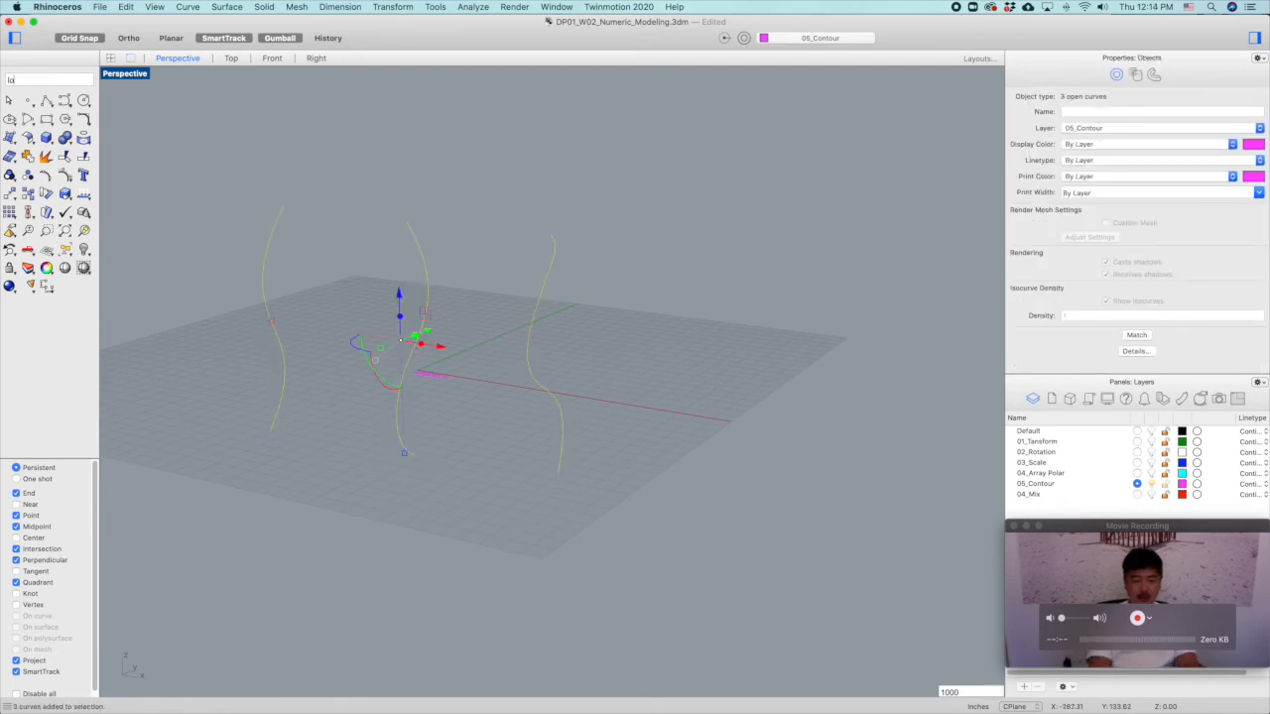
pyautogui.press('Return')
pyautogui.press('Return')
pyautogui.click(614, 248)
pyautogui.moveTo(614, 250); pyautogui.dragTo(522, 349, button='right')
pyautogui.click(522, 349)
pyautogui.write('zs')
pyautogui.press('Return')
pyautogui.moveTo(790, 399); pyautogui.dragTo(814, 380, button='right')
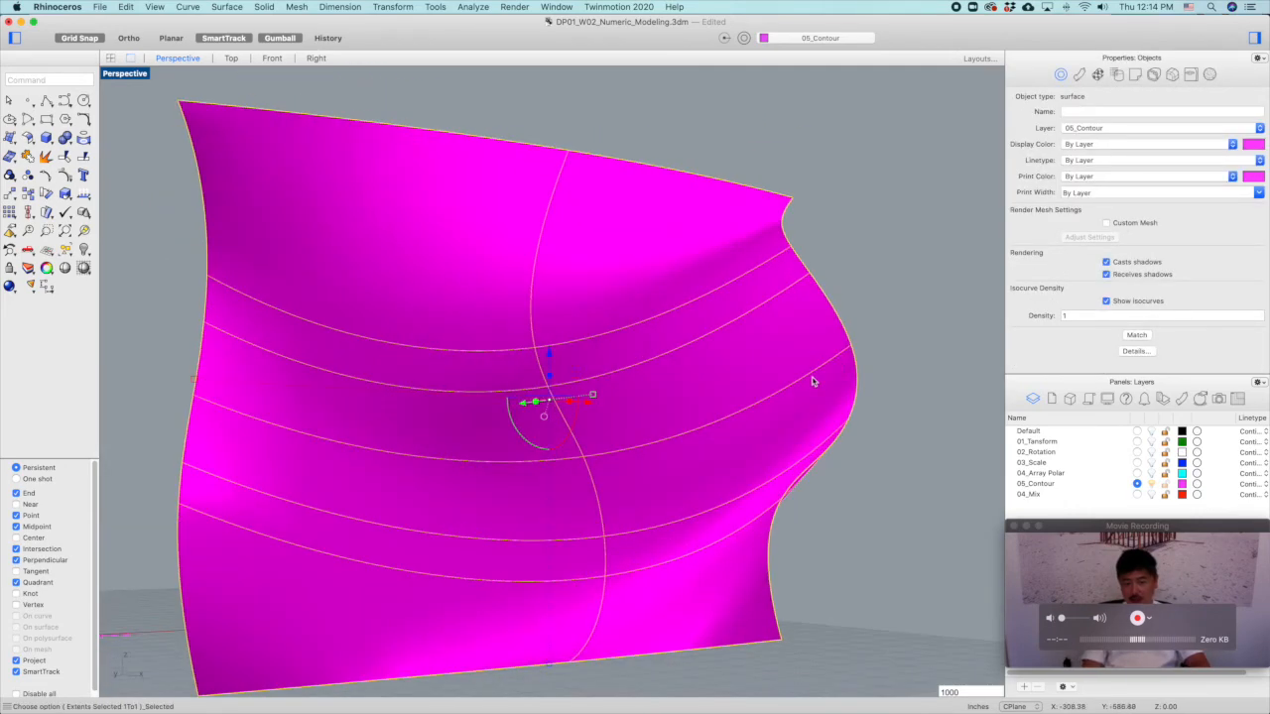
pyautogui.scroll(-5, 813, 380)
pyautogui.click(886, 343)
pyautogui.moveTo(887, 343); pyautogui.dragTo(822, 383, button='right')
# Create contour lines across the lofted surface in the X direction from the Front view, spaced 5.00 apart.
pyautogui.click(817, 388)
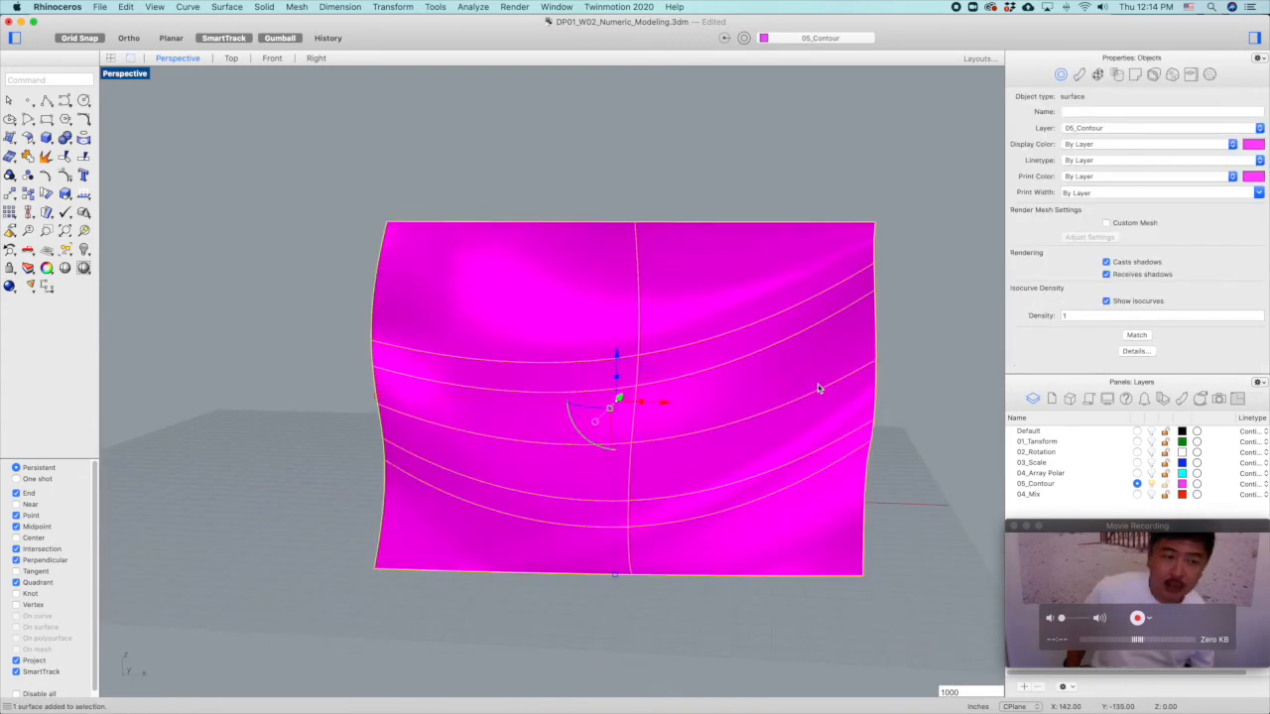
pyautogui.doubleClick(144, 76)
pyautogui.scroll(-3, 301, 467)
pyautogui.scroll(2, 309, 471)
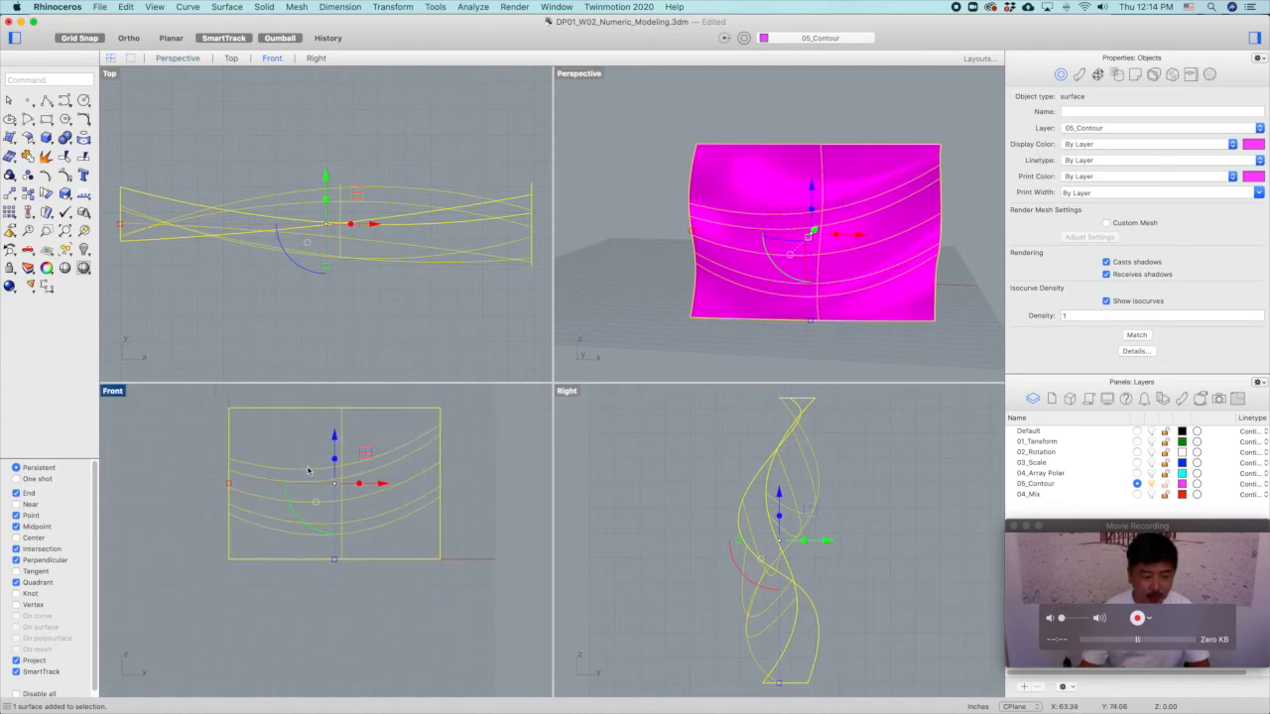
pyautogui.doubleClick(112, 390)
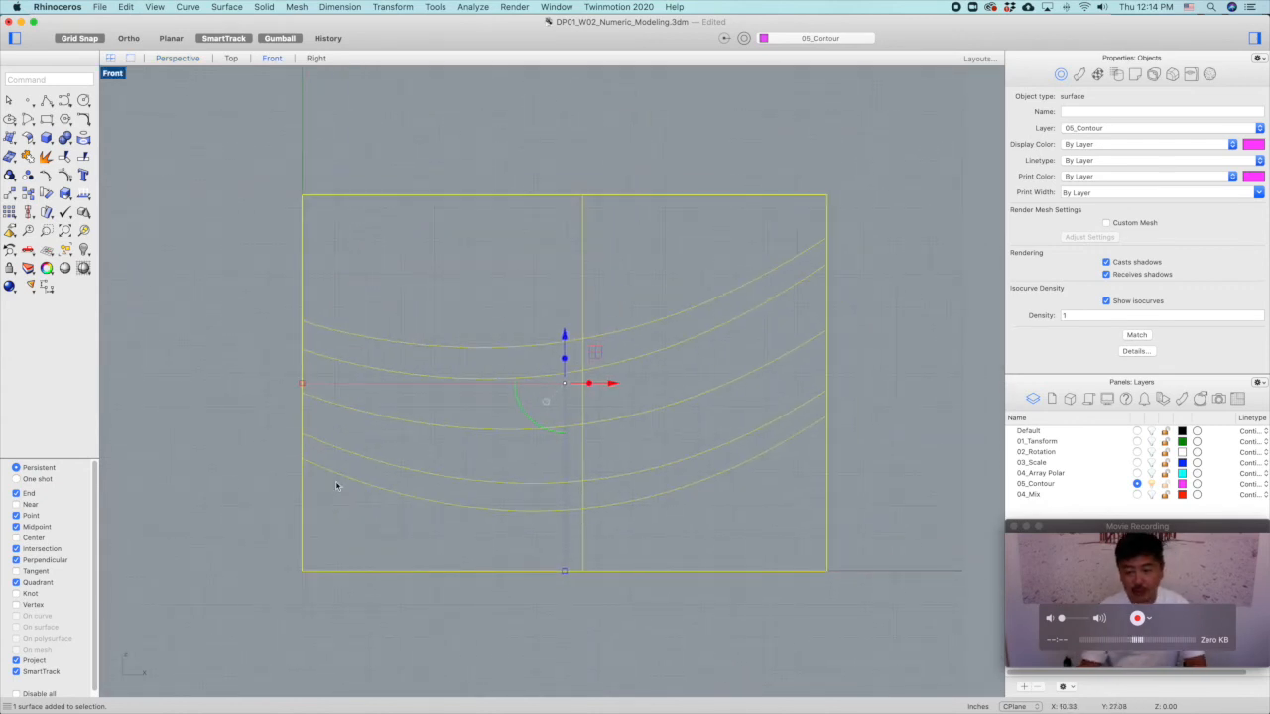
pyautogui.write('Contor')
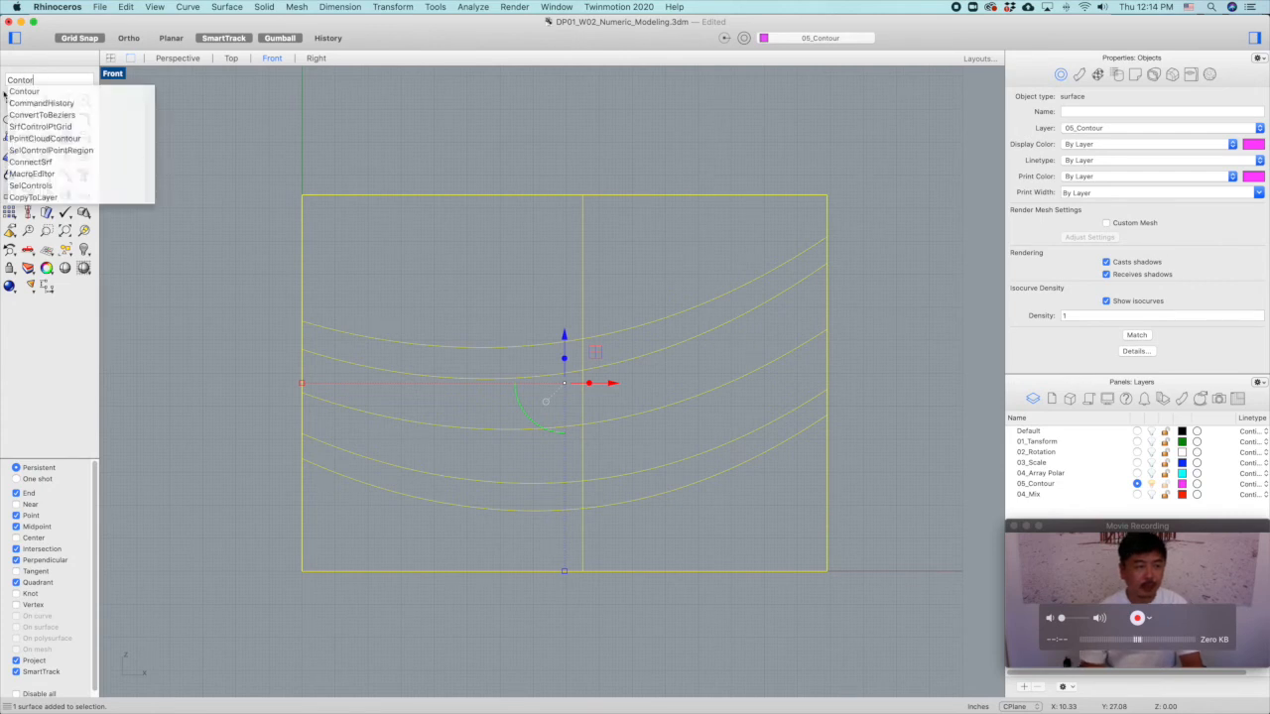
pyautogui.click(20, 91)
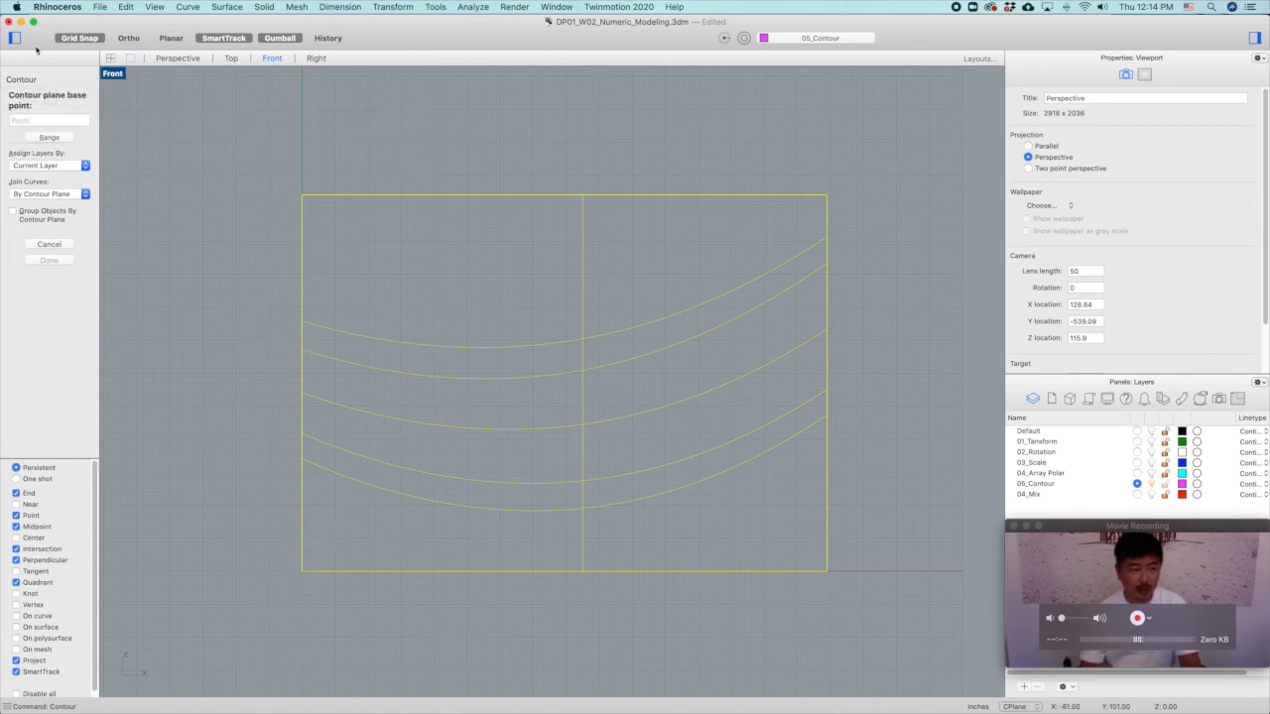
pyautogui.click(301, 605)
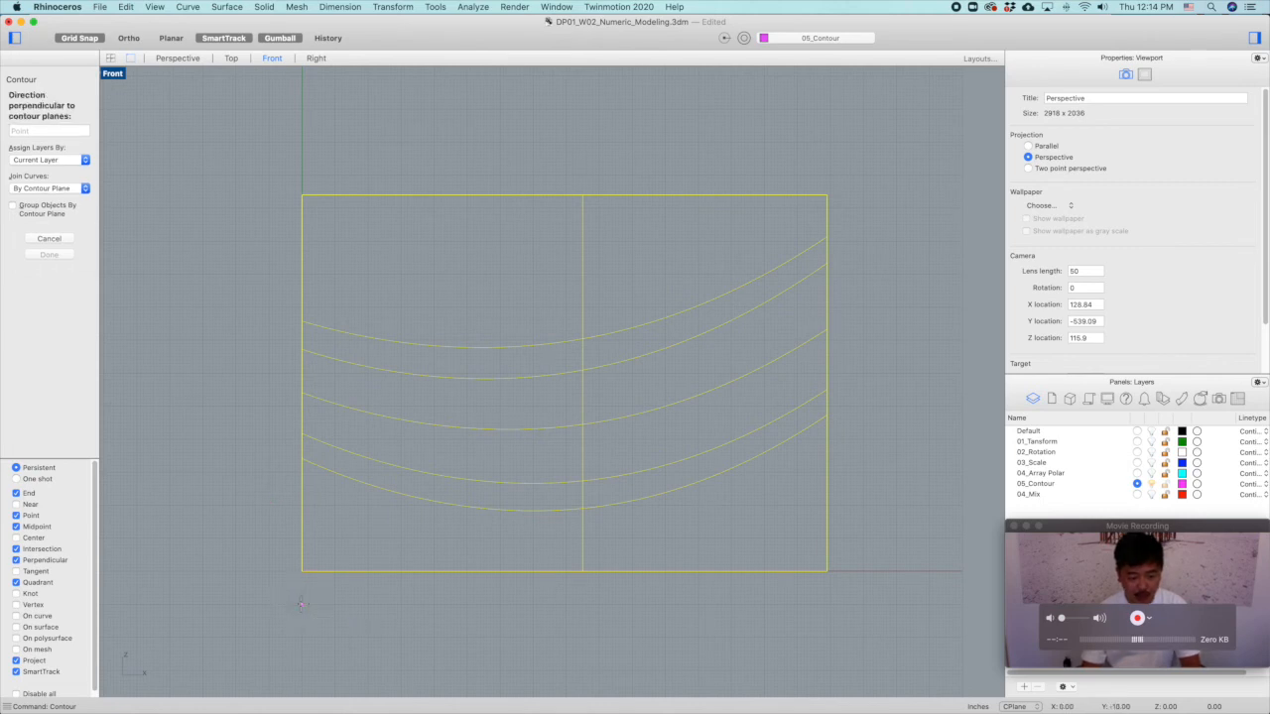
pyautogui.keyDown('shift'); pyautogui.click(578, 592); pyautogui.keyUp('shift')
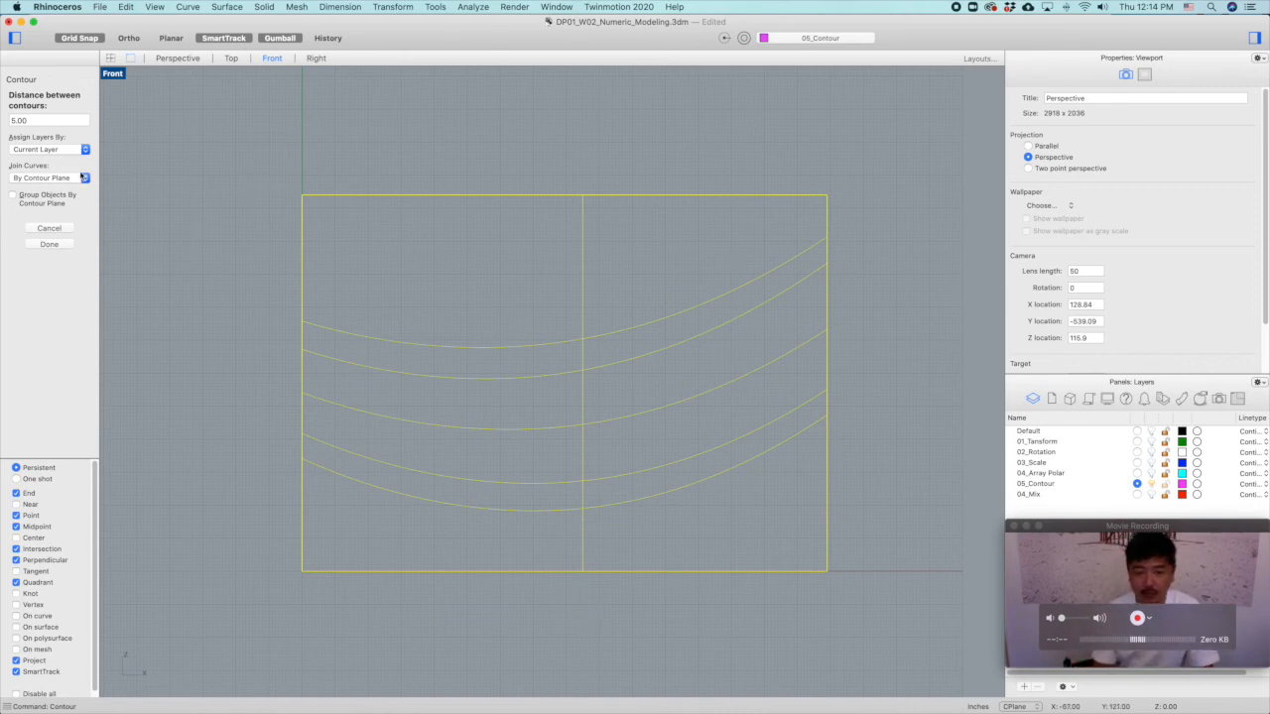
pyautogui.press('Return')
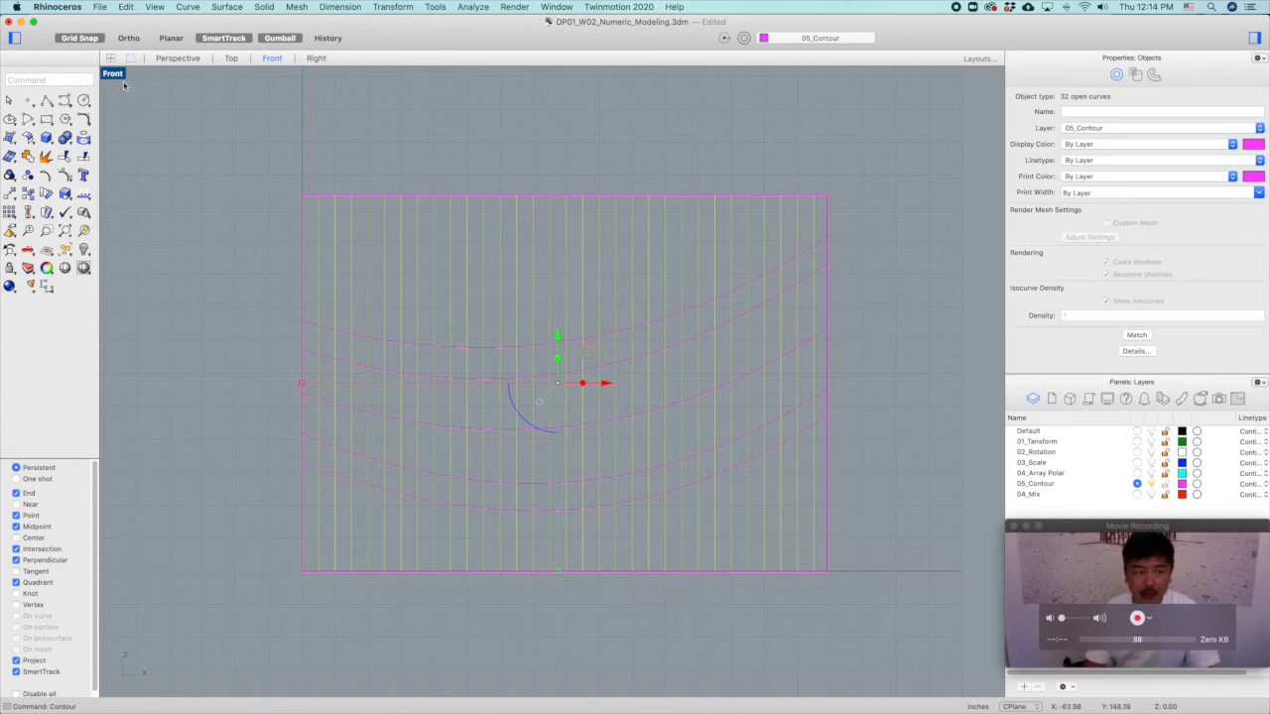
# Group the contour lines and check that they select together, separately from the wavy surface.
pyautogui.doubleClick(113, 74)
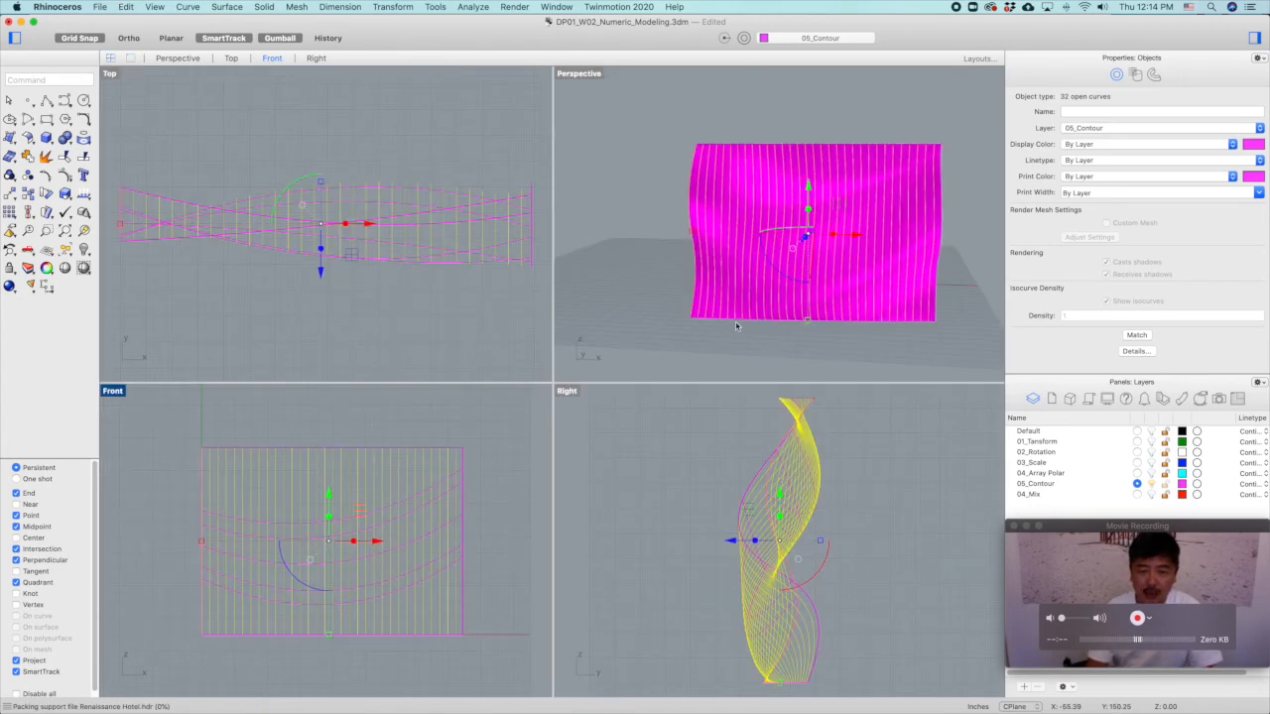
pyautogui.moveTo(873, 215); pyautogui.dragTo(650, 125, button='right')
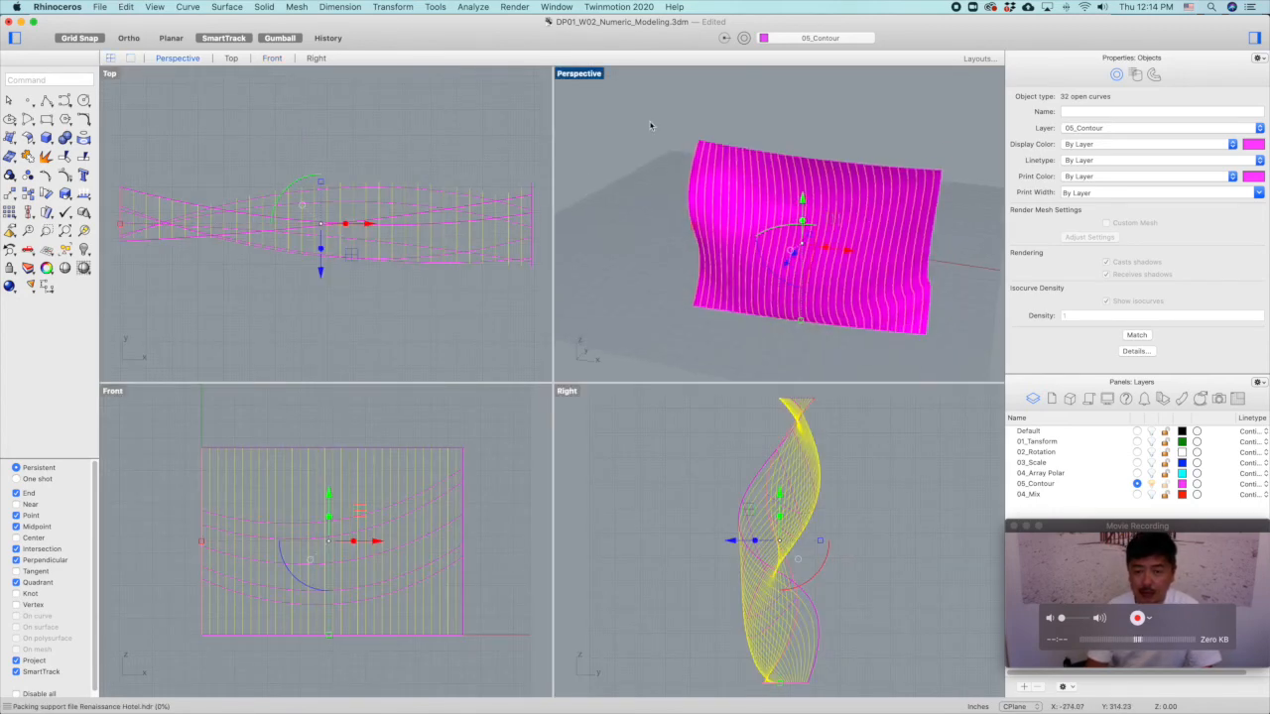
pyautogui.doubleClick(591, 76)
pyautogui.moveTo(661, 238); pyautogui.dragTo(830, 254, button='right')
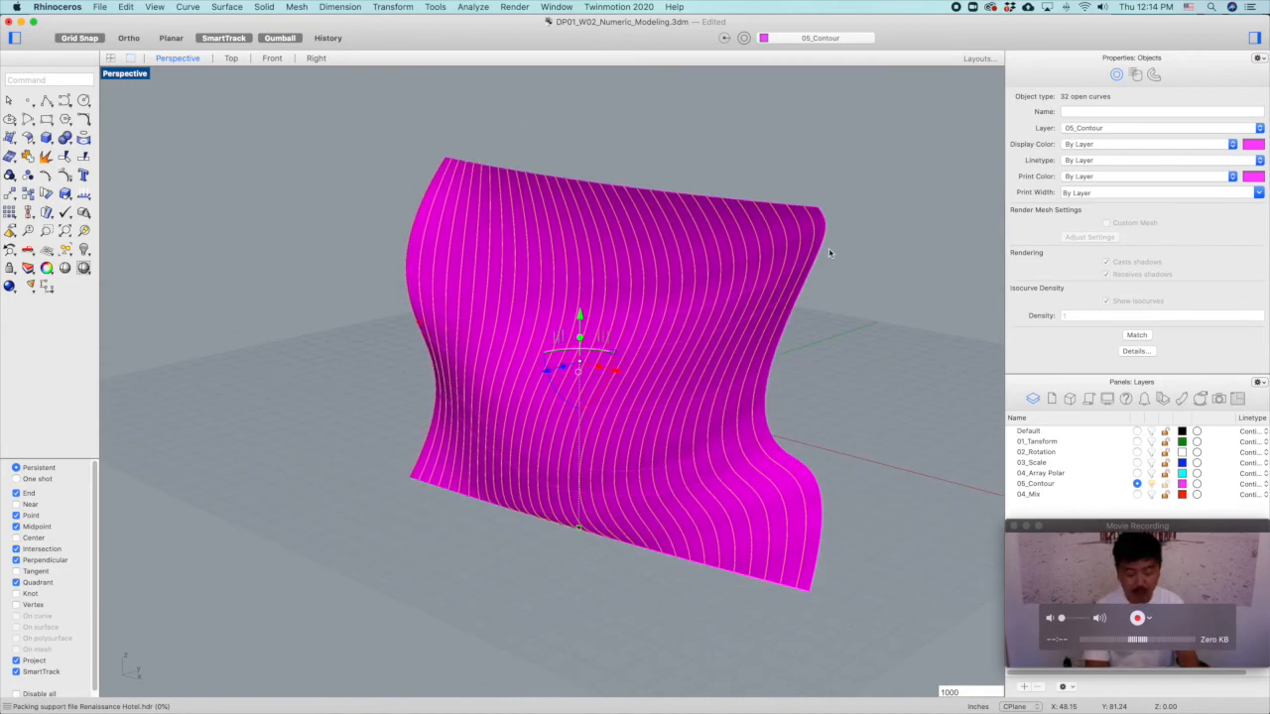
pyautogui.write('group')
pyautogui.press('Return')
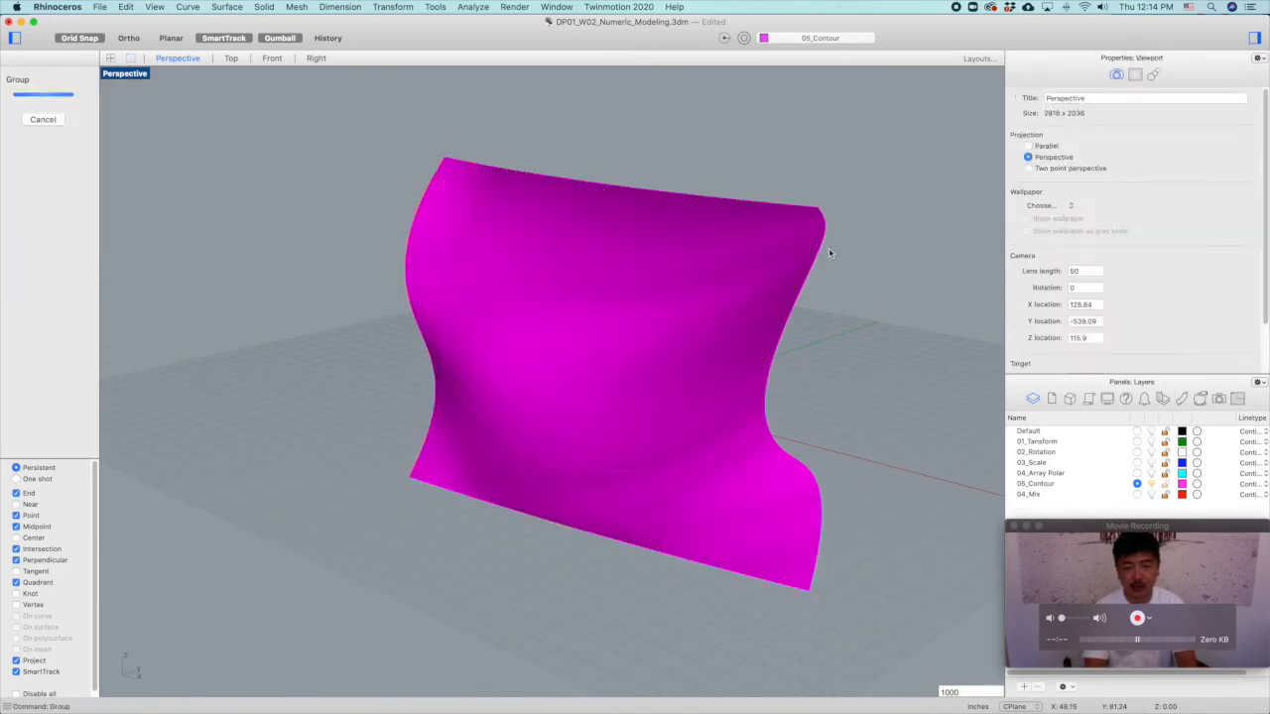
pyautogui.click(778, 250)
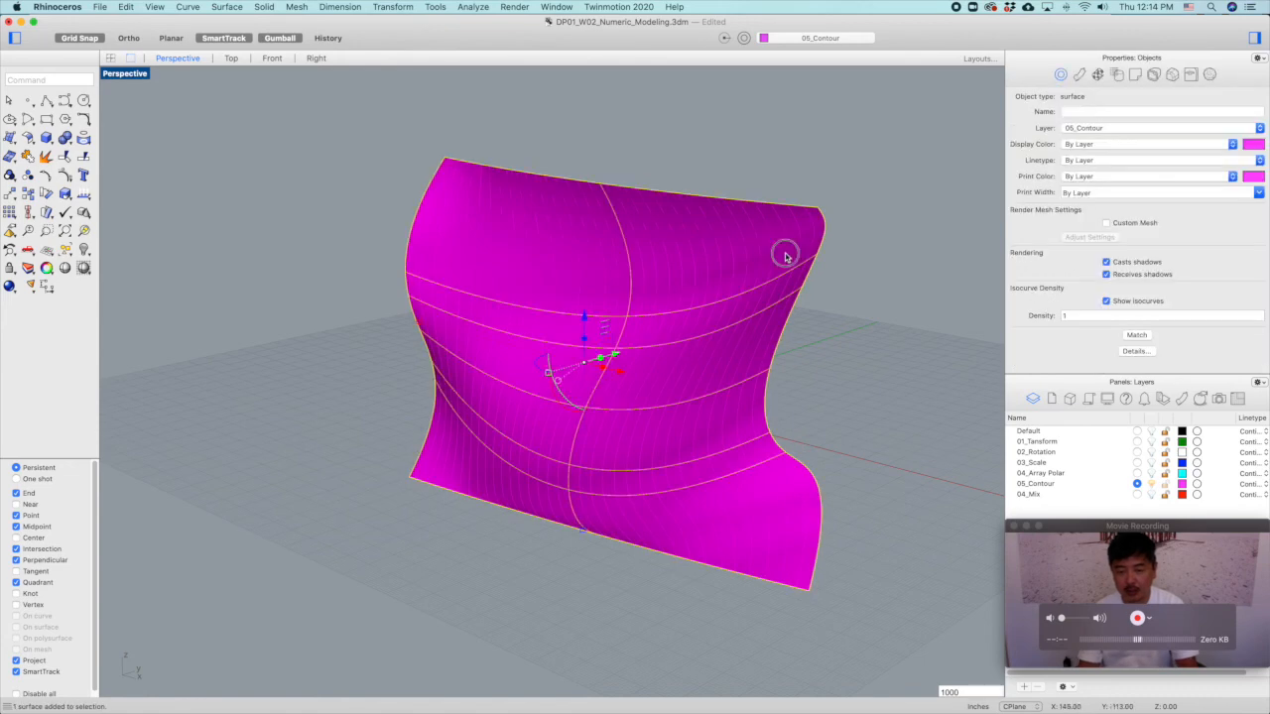
pyautogui.click(784, 253)
pyautogui.click(851, 237)
pyautogui.moveTo(807, 249); pyautogui.dragTo(813, 255, button='right')
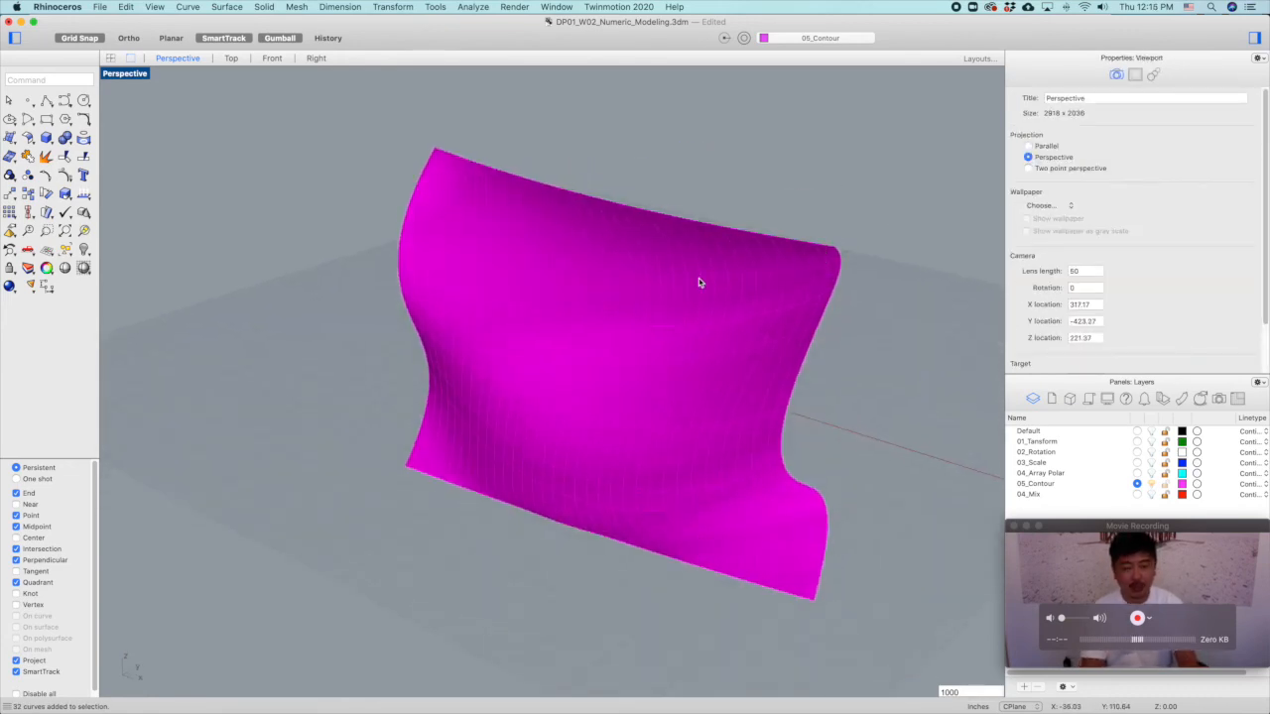
# Split the wavy surface into vertical strips, using the grouped contour lines as cutting objects.
pyautogui.write('t')
pyautogui.press('Return')
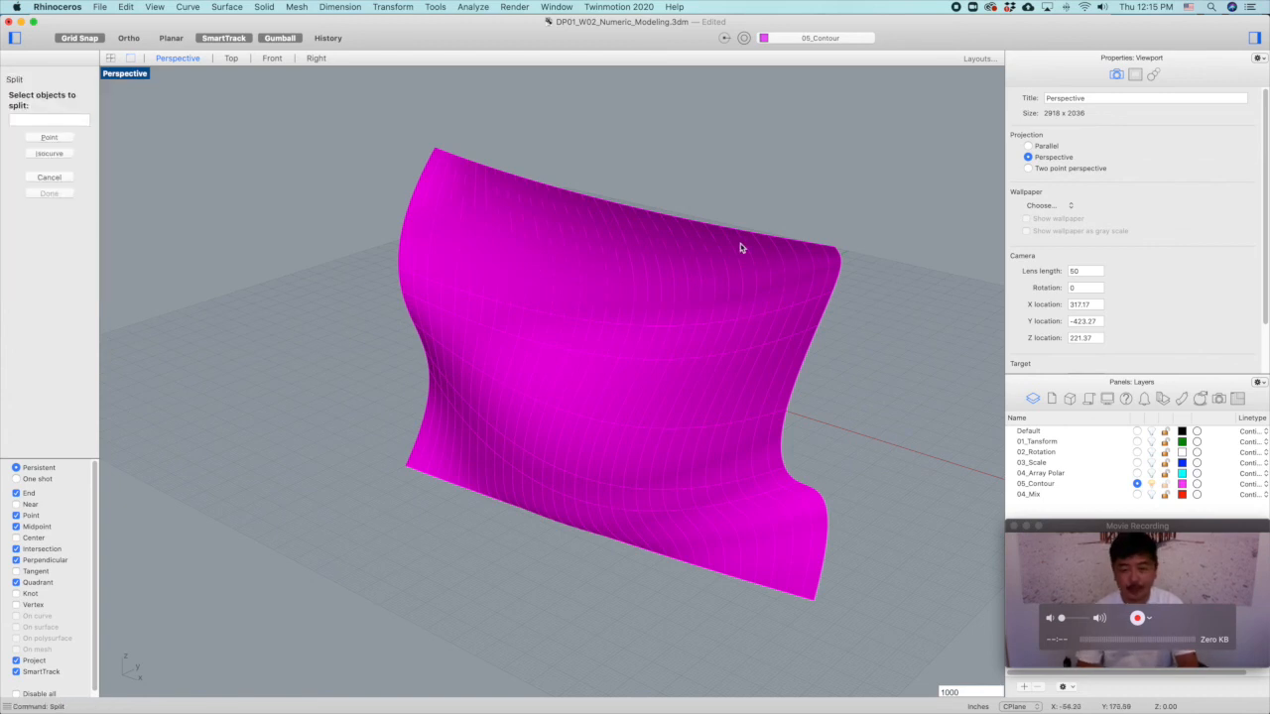
pyautogui.scroll(3, 822, 261)
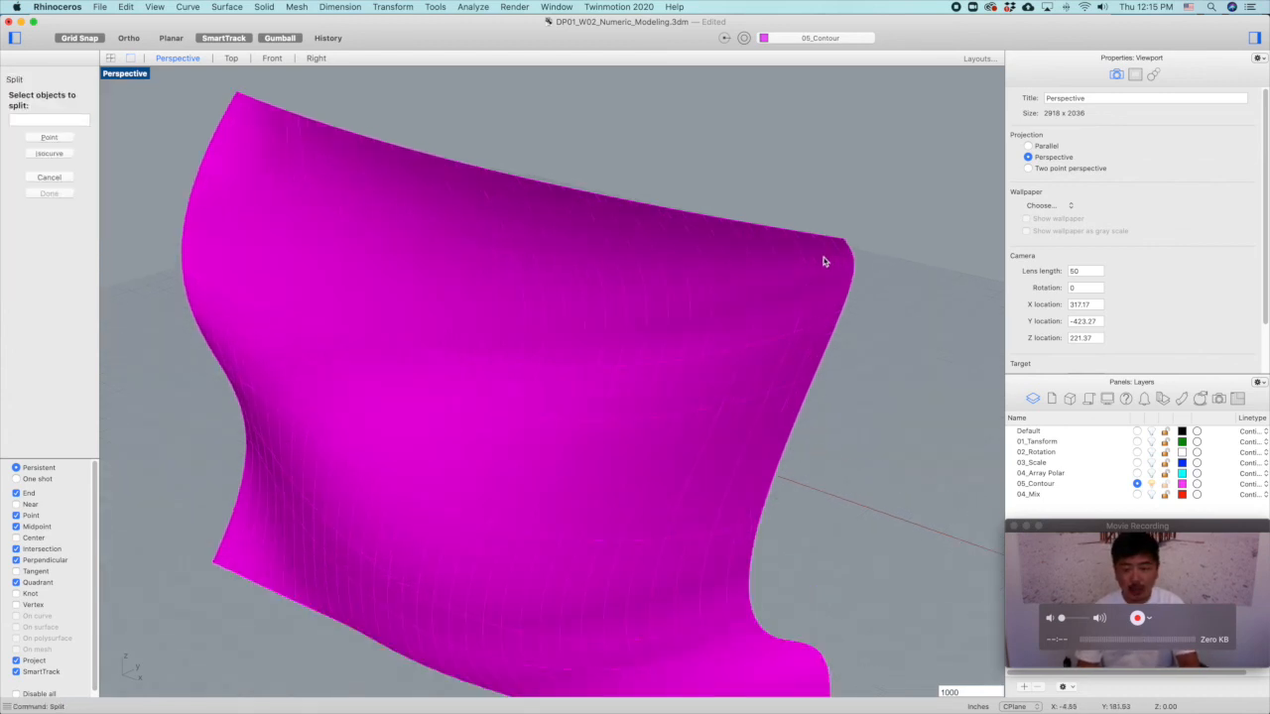
pyautogui.click(820, 263)
pyautogui.press('Return')
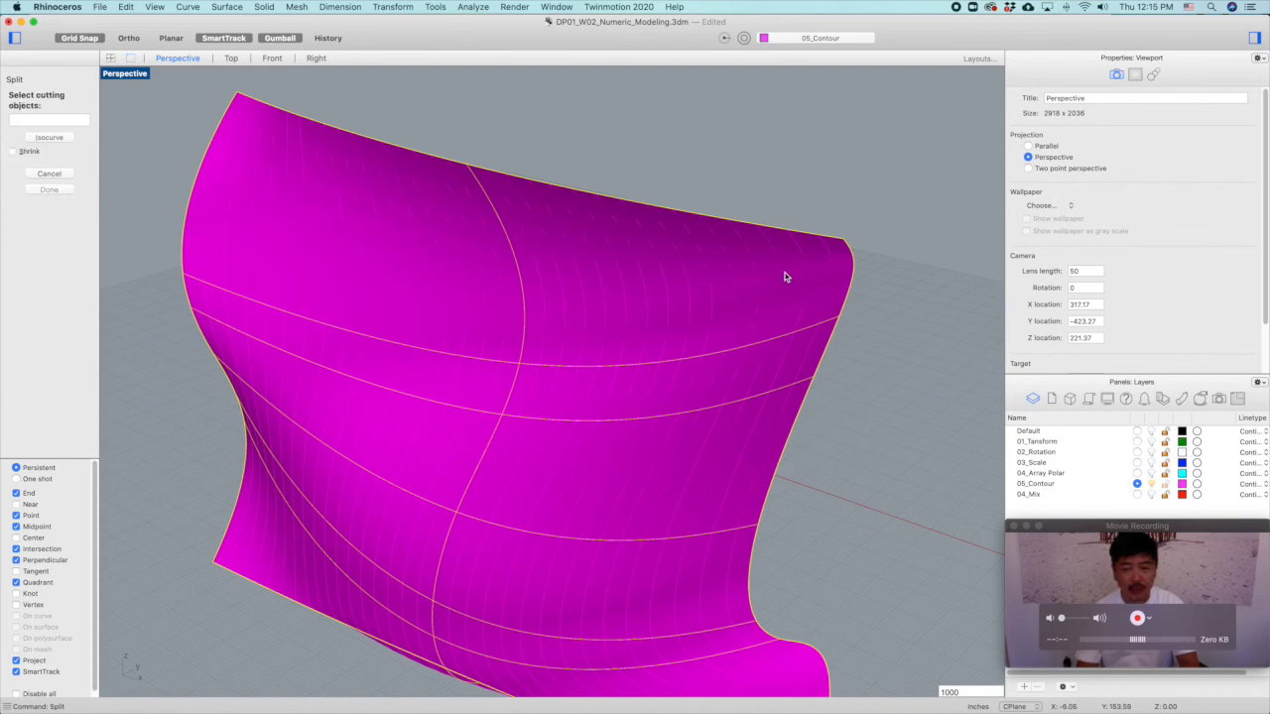
pyautogui.click(779, 270)
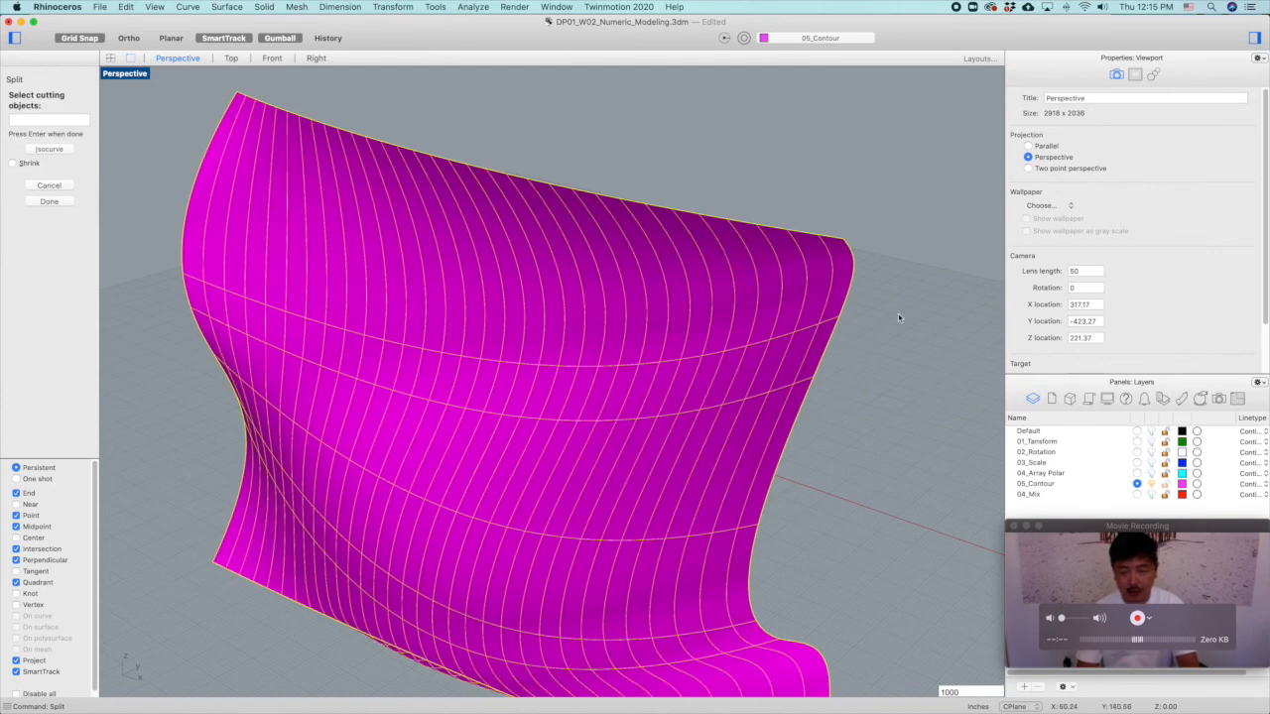
pyautogui.press('Return')
pyautogui.moveTo(416, 362); pyautogui.dragTo(456, 349, button='right')
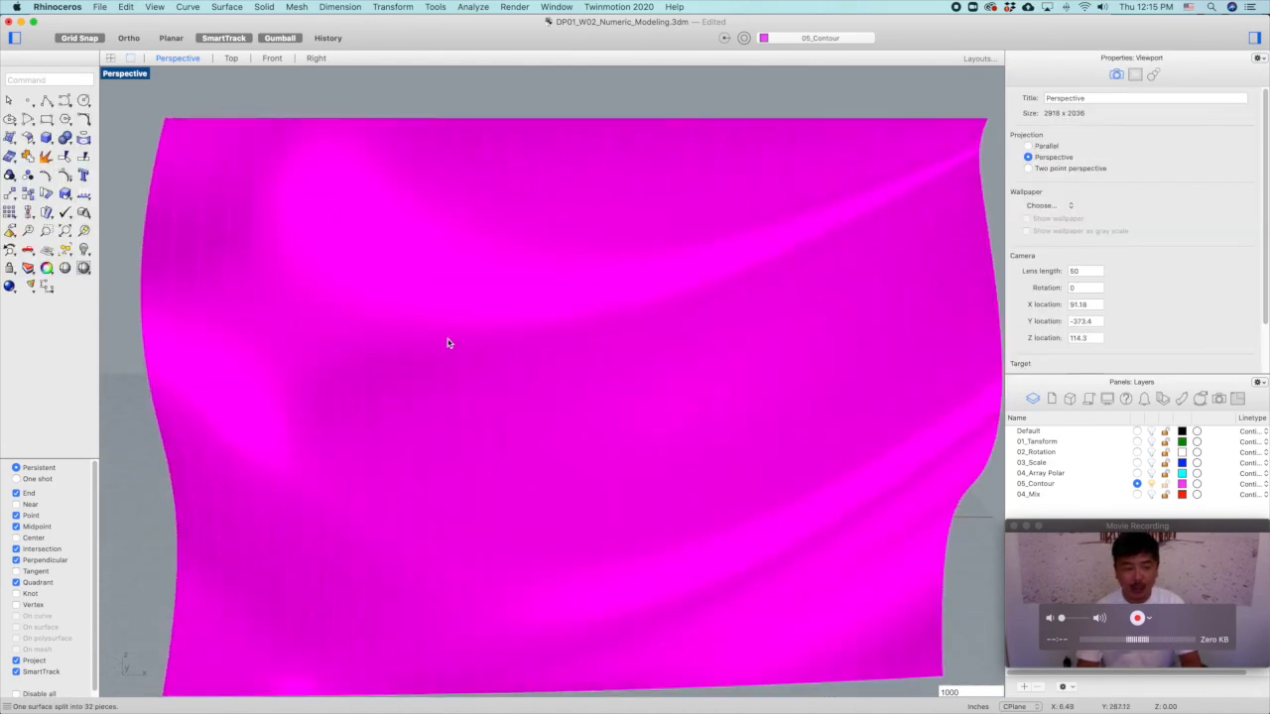
# Select every second vertical strip across the surface and move them along Y, away from the remaining strips.
pyautogui.click(196, 156)
pyautogui.keyDown('shift'); pyautogui.click(243, 136); pyautogui.keyUp('shift')
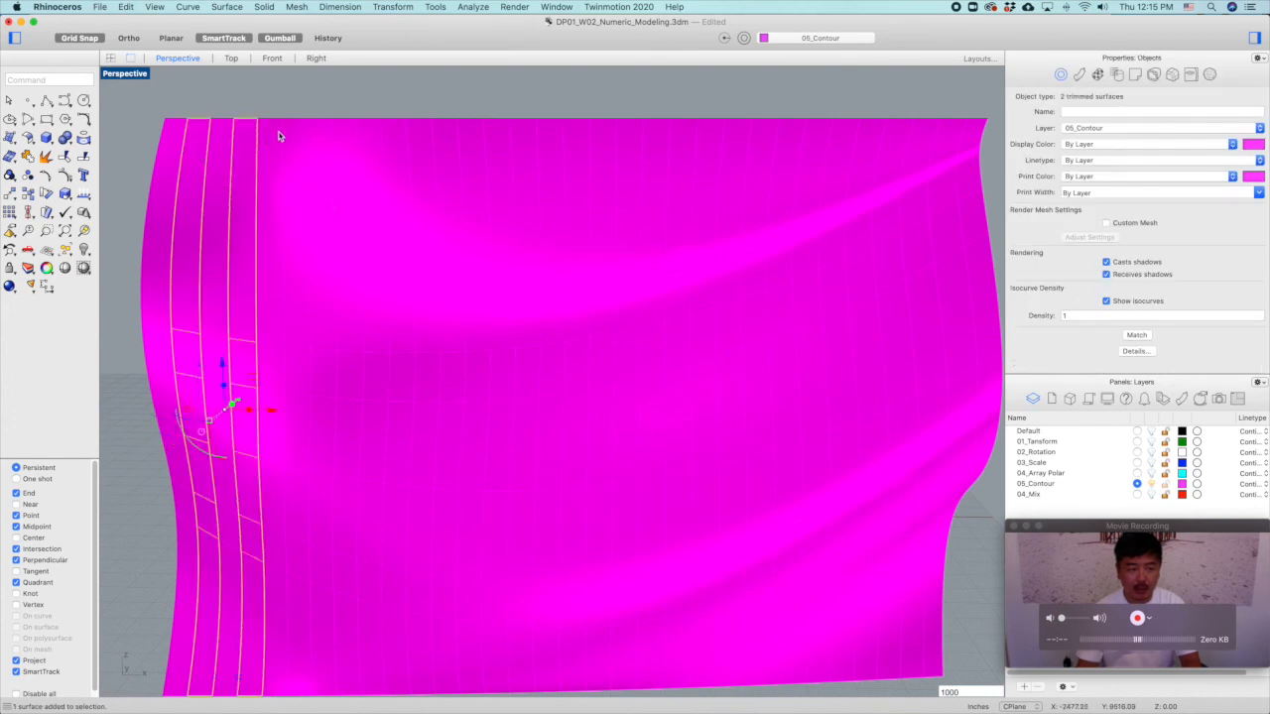
pyautogui.keyDown('shift'); pyautogui.click(293, 141); pyautogui.keyUp('shift')
pyautogui.keyDown('shift'); pyautogui.click(347, 146); pyautogui.keyUp('shift')
pyautogui.keyDown('shift'); pyautogui.click(394, 150); pyautogui.keyUp('shift')
pyautogui.keyDown('shift'); pyautogui.click(451, 152); pyautogui.keyUp('shift')
pyautogui.keyDown('shift'); pyautogui.click(498, 152); pyautogui.keyUp('shift')
pyautogui.keyDown('shift'); pyautogui.click(562, 146); pyautogui.keyUp('shift')
pyautogui.keyDown('shift'); pyautogui.click(603, 147); pyautogui.keyUp('shift')
pyautogui.keyDown('shift'); pyautogui.click(656, 147); pyautogui.keyUp('shift')
pyautogui.keyDown('shift'); pyautogui.click(708, 143); pyautogui.keyUp('shift')
pyautogui.keyDown('shift'); pyautogui.click(762, 140); pyautogui.keyUp('shift')
pyautogui.keyDown('shift'); pyautogui.click(821, 144); pyautogui.keyUp('shift')
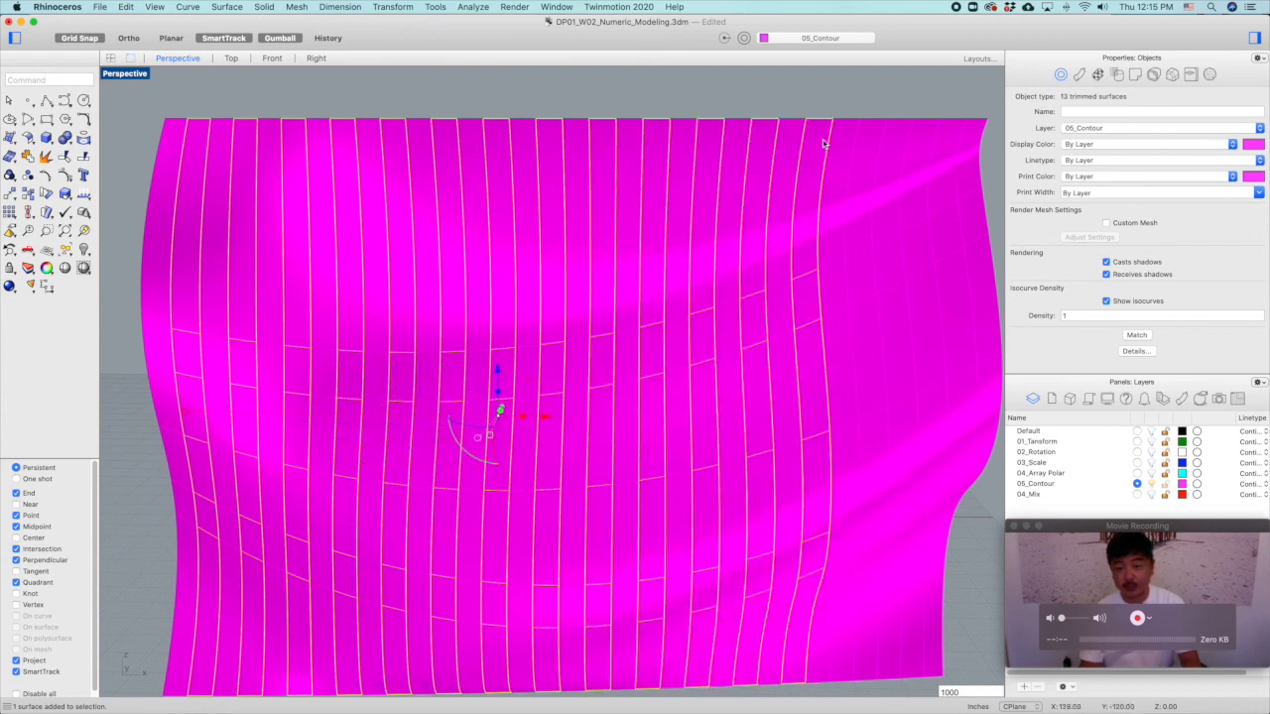
pyautogui.keyDown('shift'); pyautogui.click(866, 144); pyautogui.keyUp('shift')
pyautogui.keyDown('shift'); pyautogui.click(922, 139); pyautogui.keyUp('shift')
pyautogui.keyDown('shift'); pyautogui.click(972, 141); pyautogui.keyUp('shift')
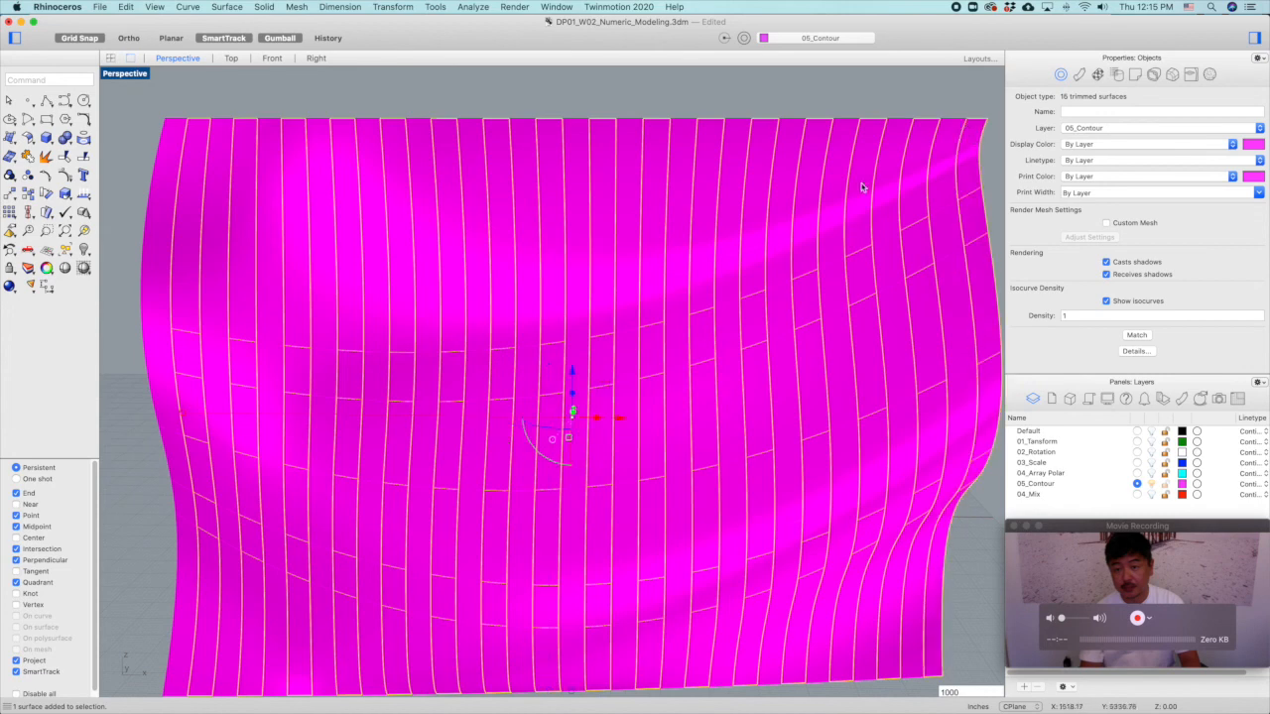
pyautogui.scroll(-5, 707, 231)
pyautogui.moveTo(650, 302); pyautogui.dragTo(586, 342, button='right')
pyautogui.keyDown('alt'); pyautogui.moveTo(655, 337); pyautogui.dragTo(838, 335); pyautogui.keyUp('alt')
pyautogui.press('Escape')
# Examine the two separated sets of wavy strips from several angles, close up and from a distance.
pyautogui.moveTo(838, 335); pyautogui.dragTo(813, 311, button='right')
pyautogui.scroll(8, 661, 336)
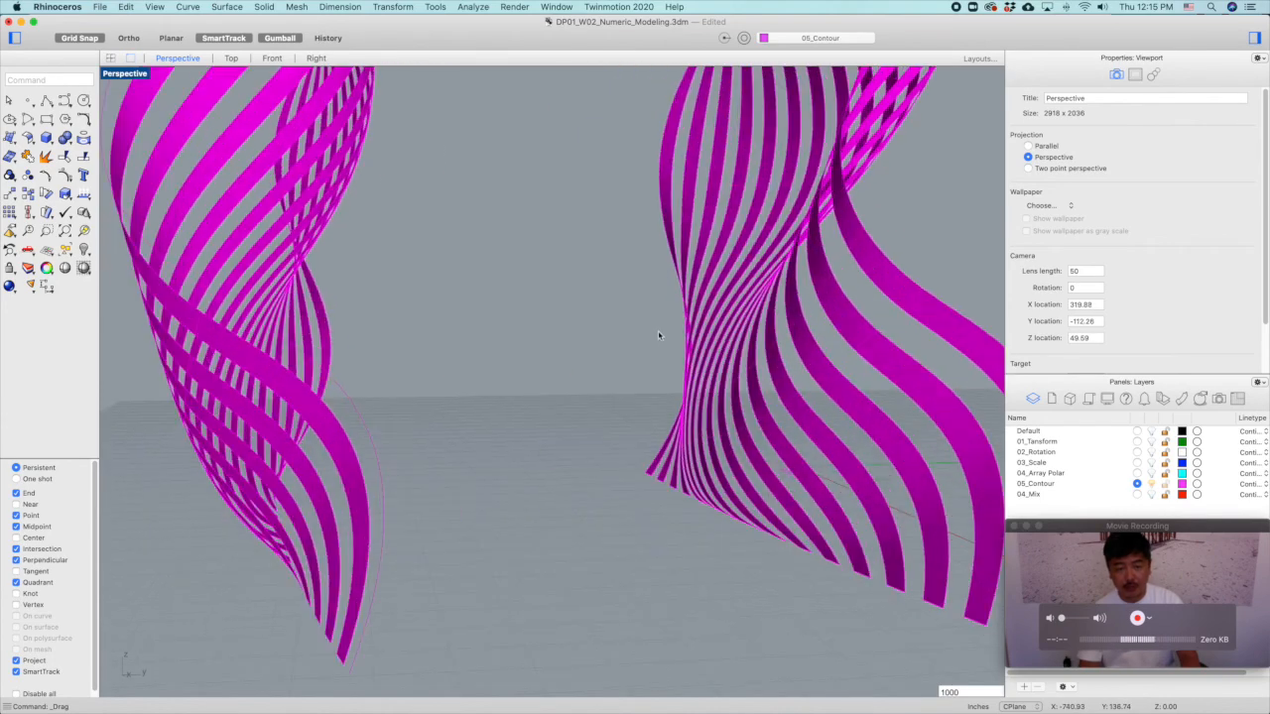
pyautogui.scroll(-5, 657, 335)
pyautogui.moveTo(658, 335); pyautogui.dragTo(611, 396, button='right')
pyautogui.scroll(8, 692, 362)
pyautogui.scroll(-5, 760, 334)
pyautogui.scroll(5, 745, 335)
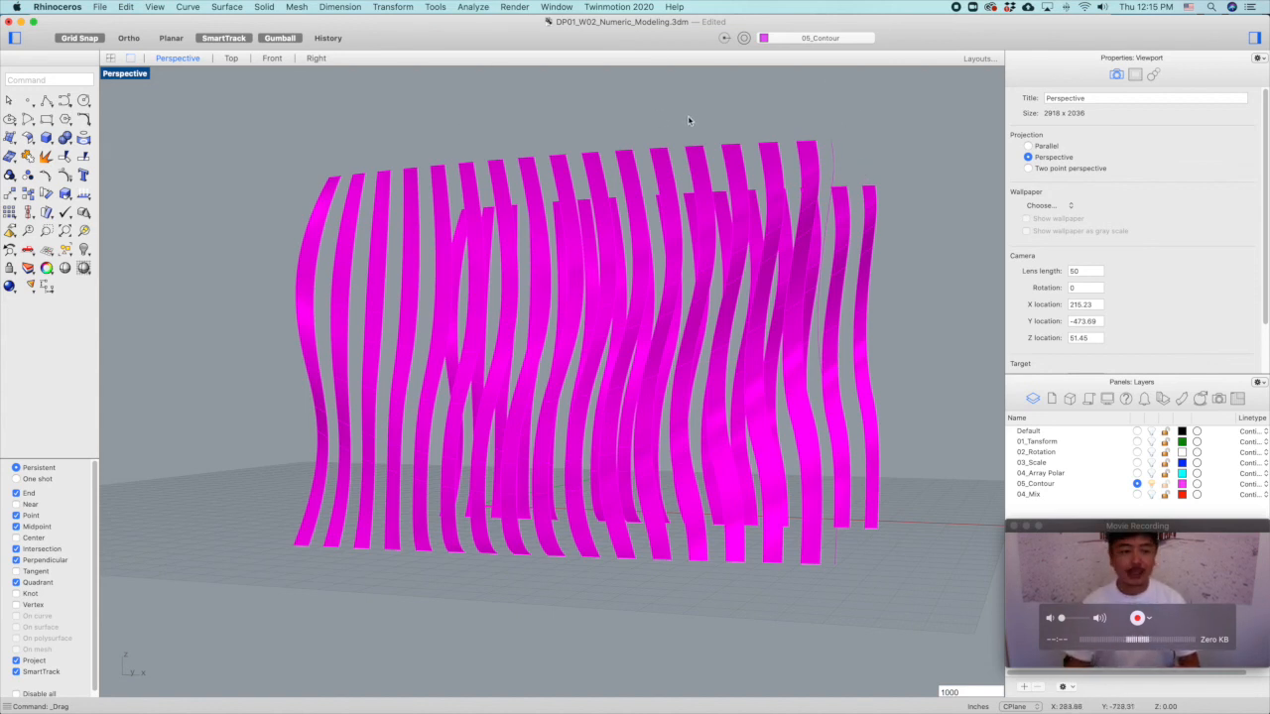
pyautogui.click(1064, 539)
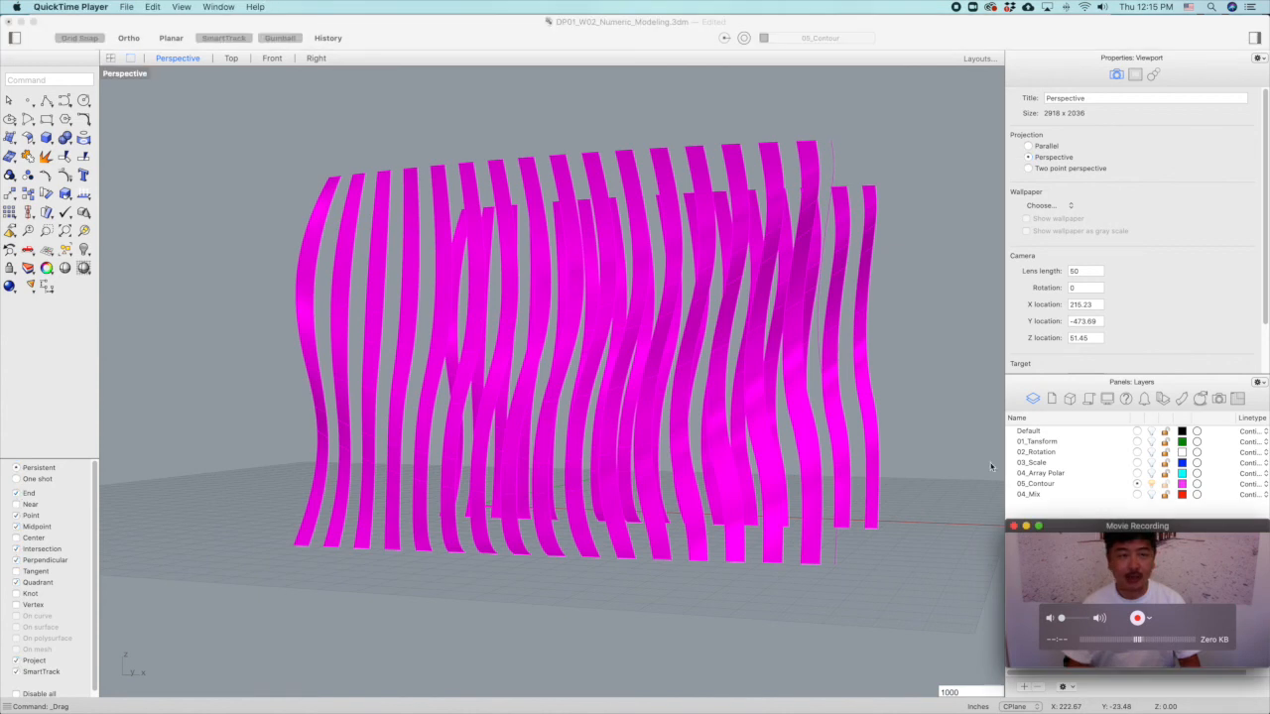
pyautogui.click(124, 8)
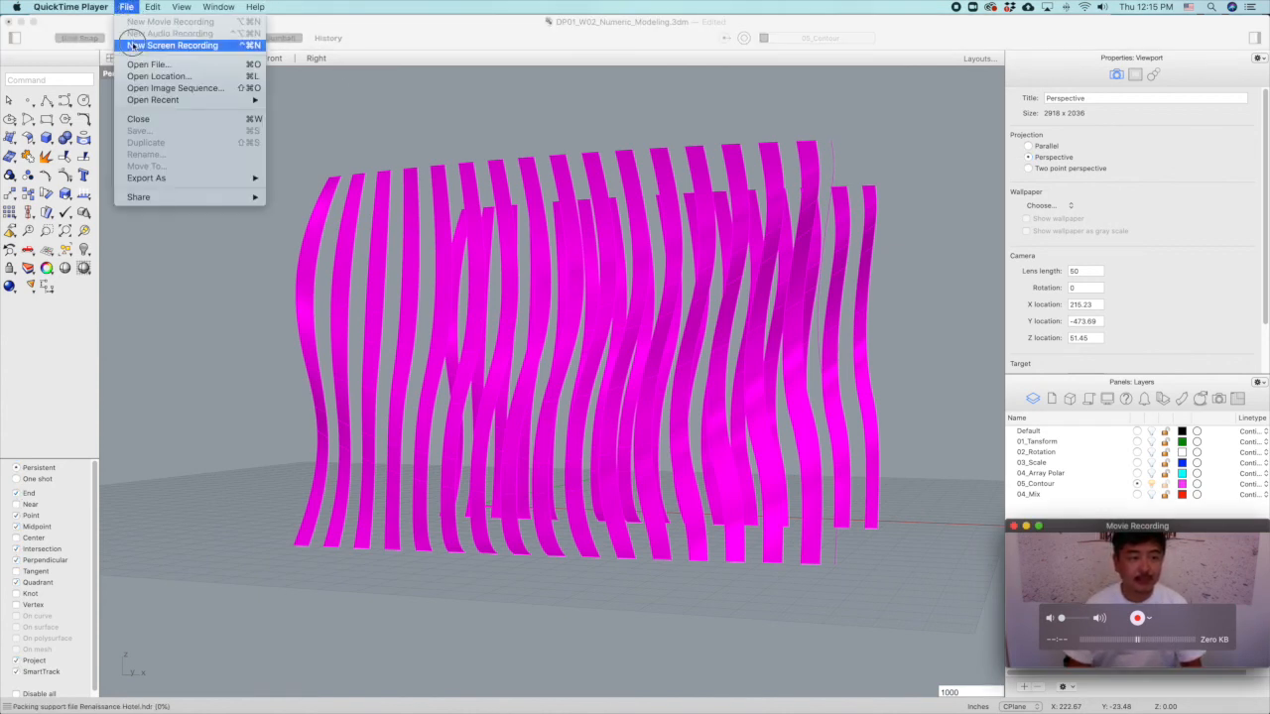